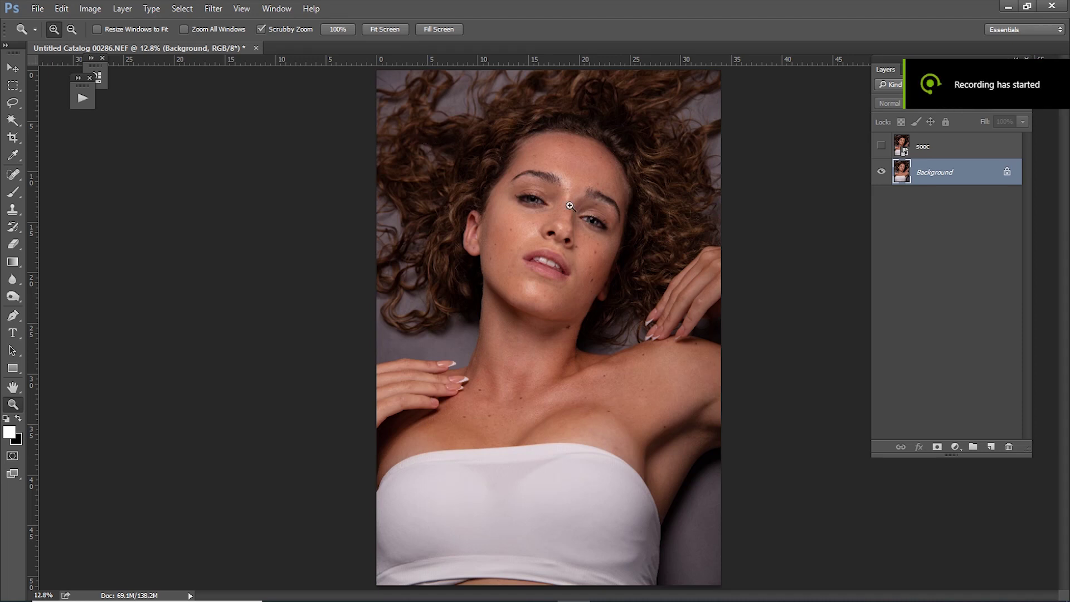
Compare the face against the sooc layer, then duplicate Background into a Background copy layer.
drag(574, 202, 641, 206)
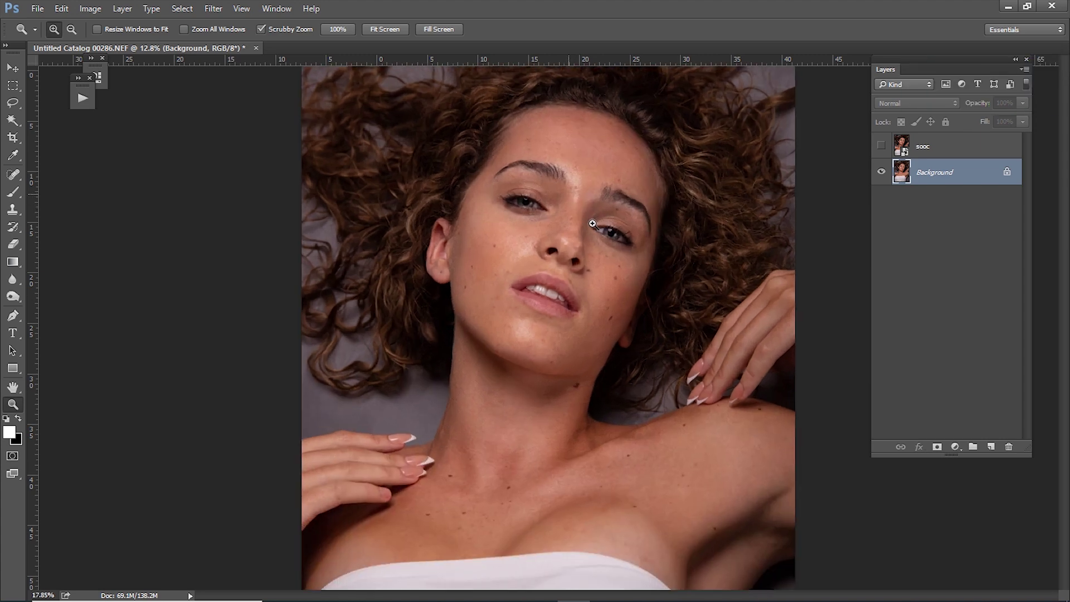
click(880, 146)
click(881, 146)
drag(563, 233, 588, 232)
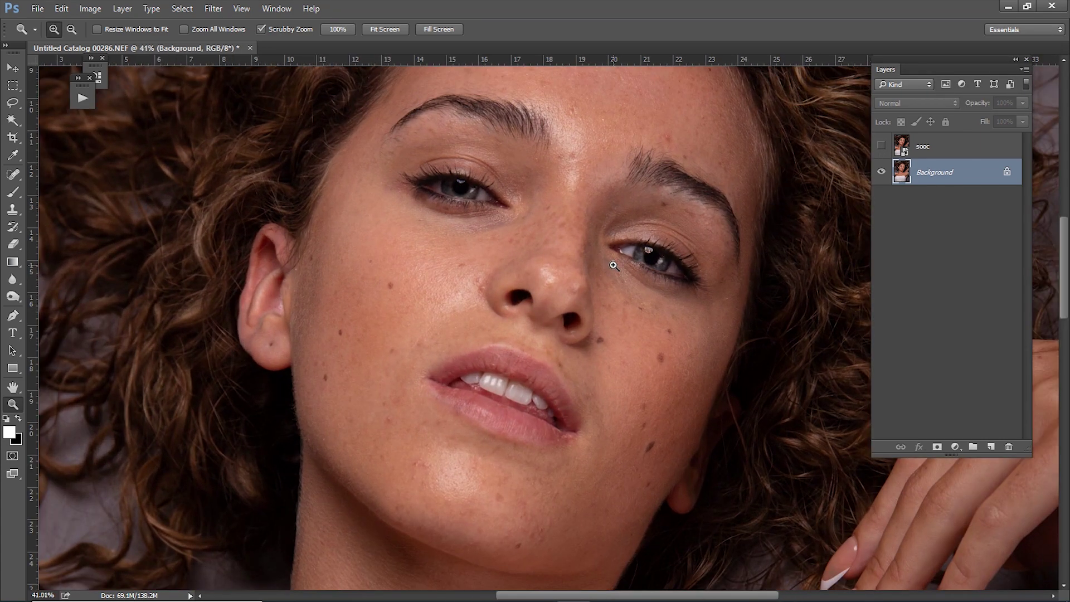
key(ctrl+j)
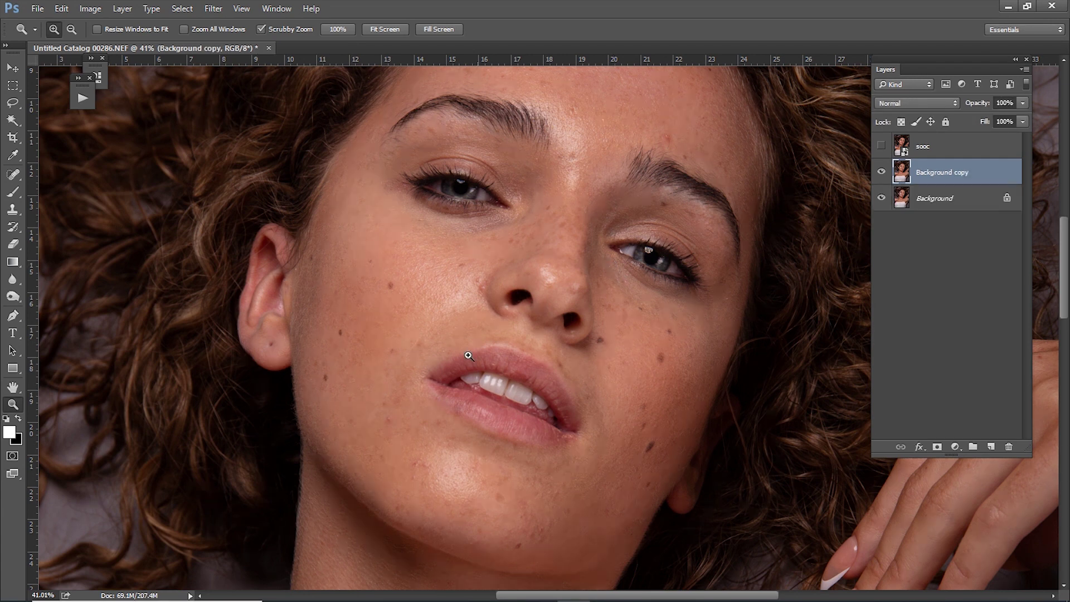
drag(487, 281, 494, 303)
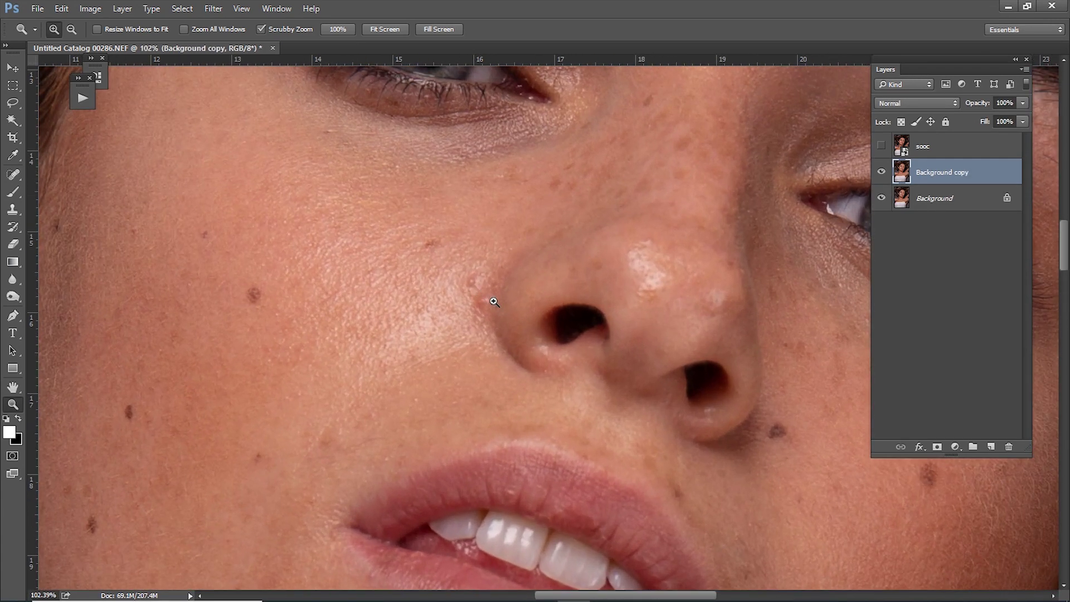
Spot-heal the small bump beside the nose with a smaller Spot Healing Brush.
key(j)
key(bracketleft)
key(bracketleft)
key(bracketleft)
alt+click(458, 269)
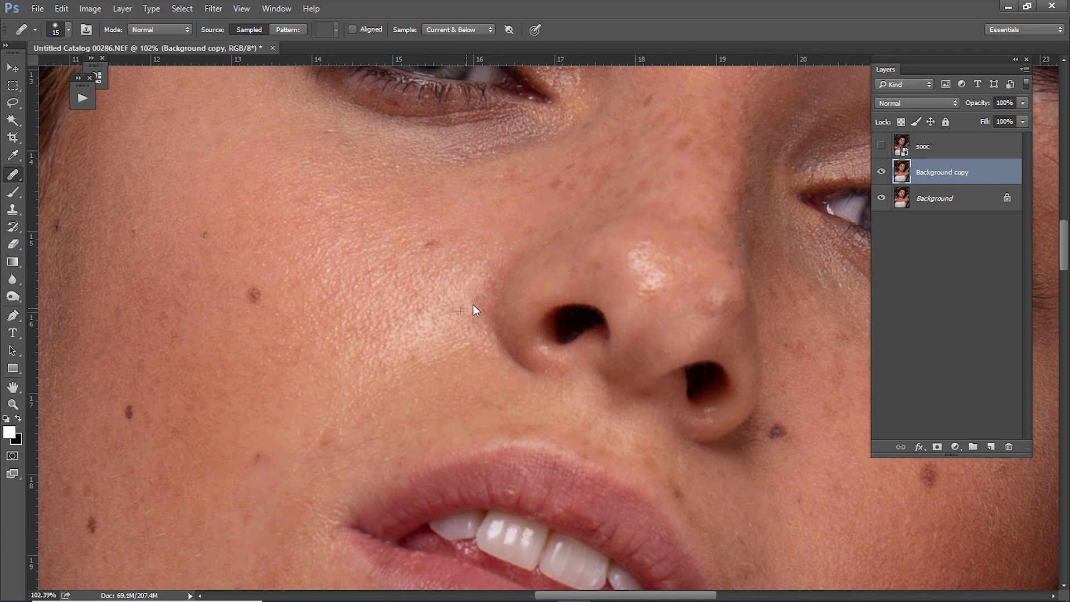
scroll(437, 292, left, 3)
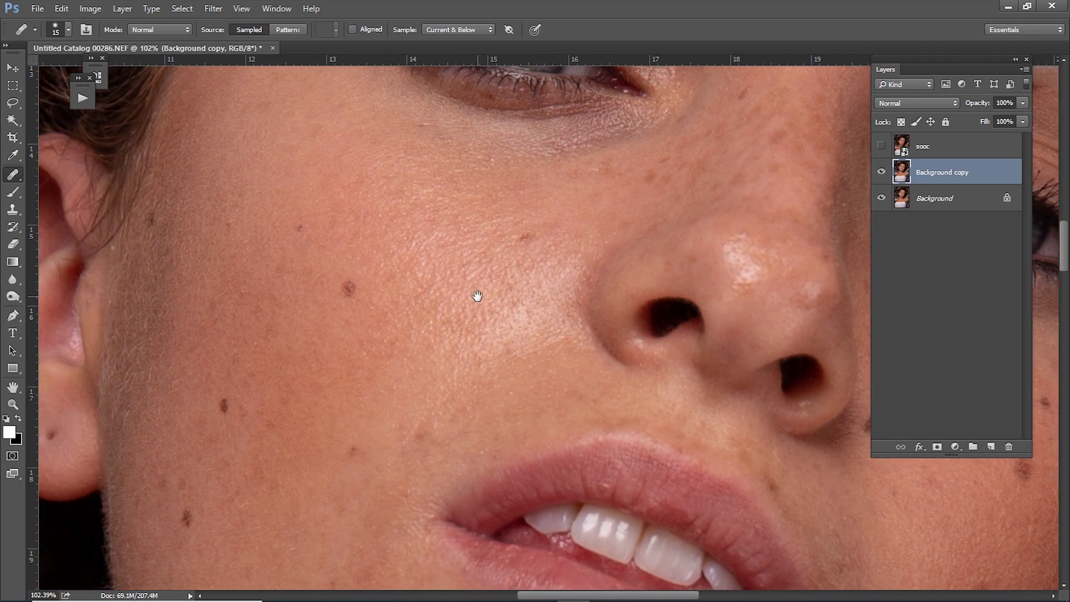
scroll(375, 268, up, 2)
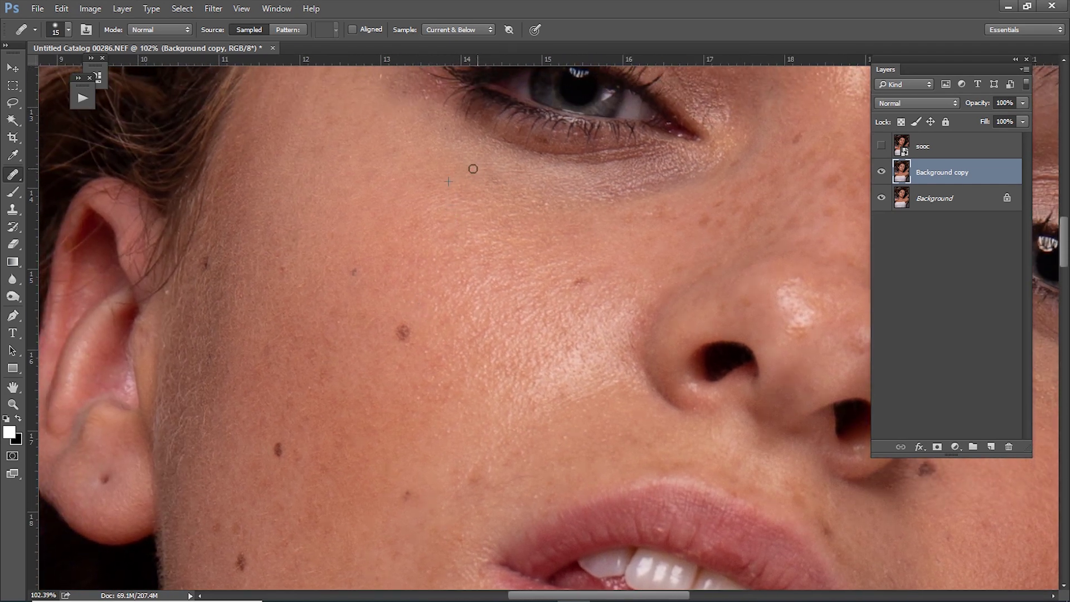
scroll(369, 216, left, 1)
scroll(369, 216, down, 1)
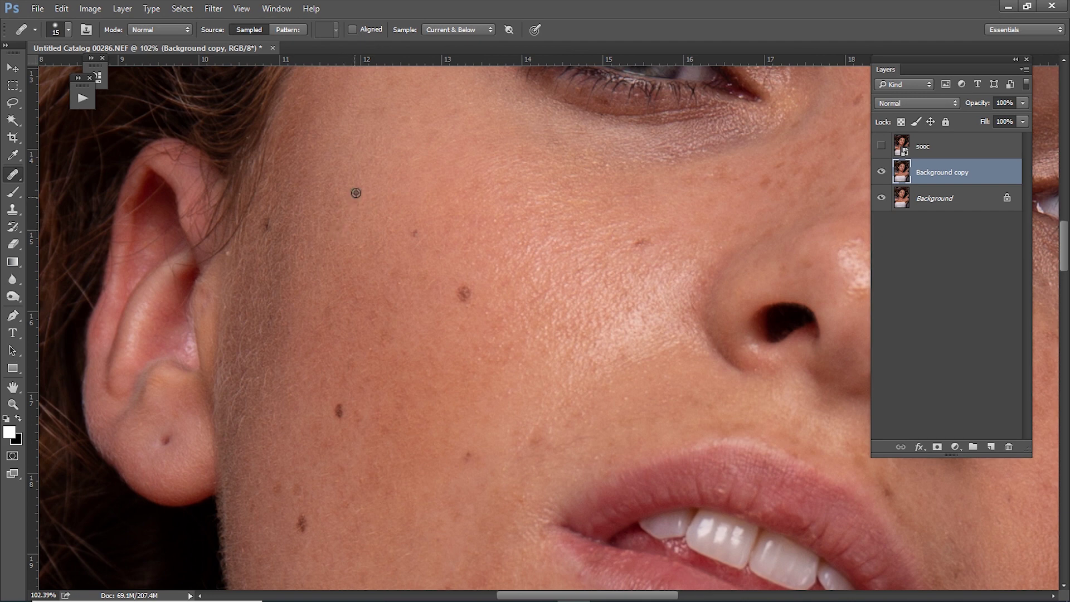
Heal the cheek blemishes with the Healing Brush using Alt-sampled clean cheek skin.
alt+click(364, 204)
click(365, 251)
scroll(391, 251, down, 3)
scroll(413, 228, down, 1)
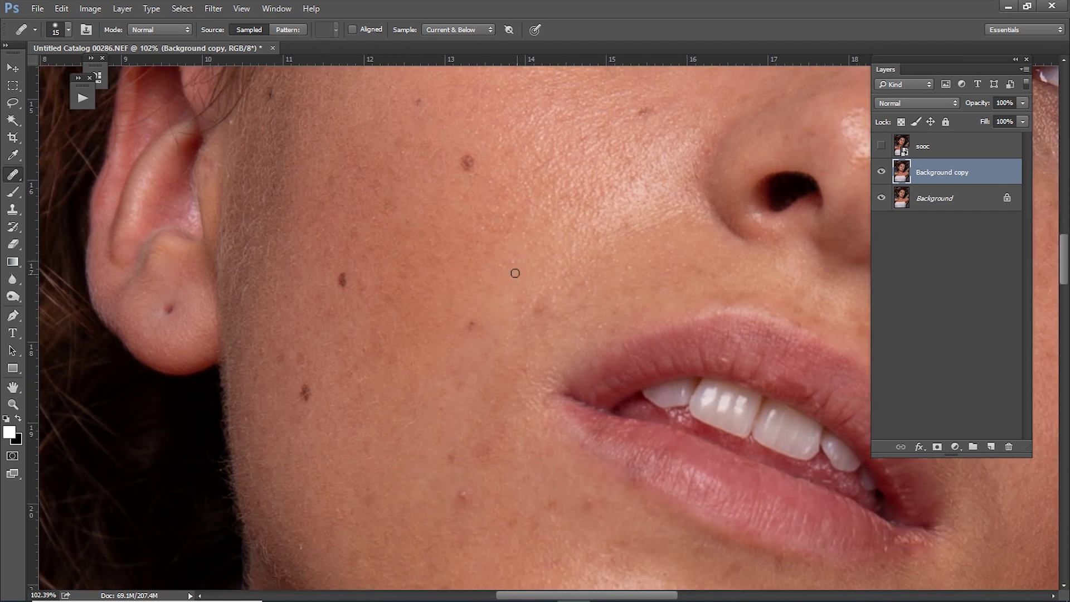
key(alt)
alt+click(510, 275)
click(509, 334)
drag(527, 312, 539, 301)
scroll(633, 305, right, 1)
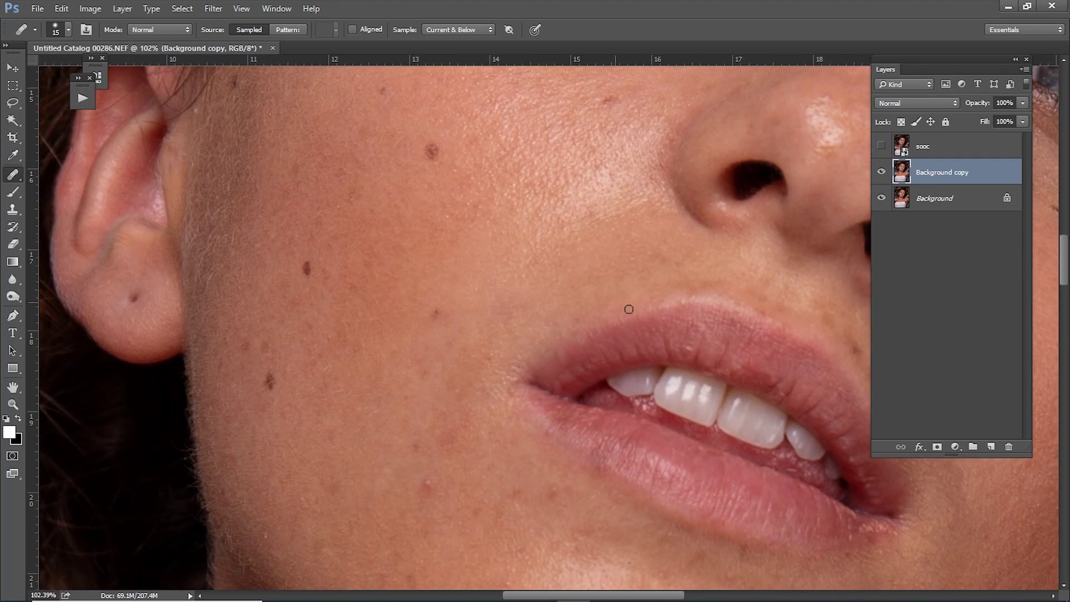
Spot-heal the dark spot on the upper lip with a slightly larger brush.
key(shift+j)
key(bracketright)
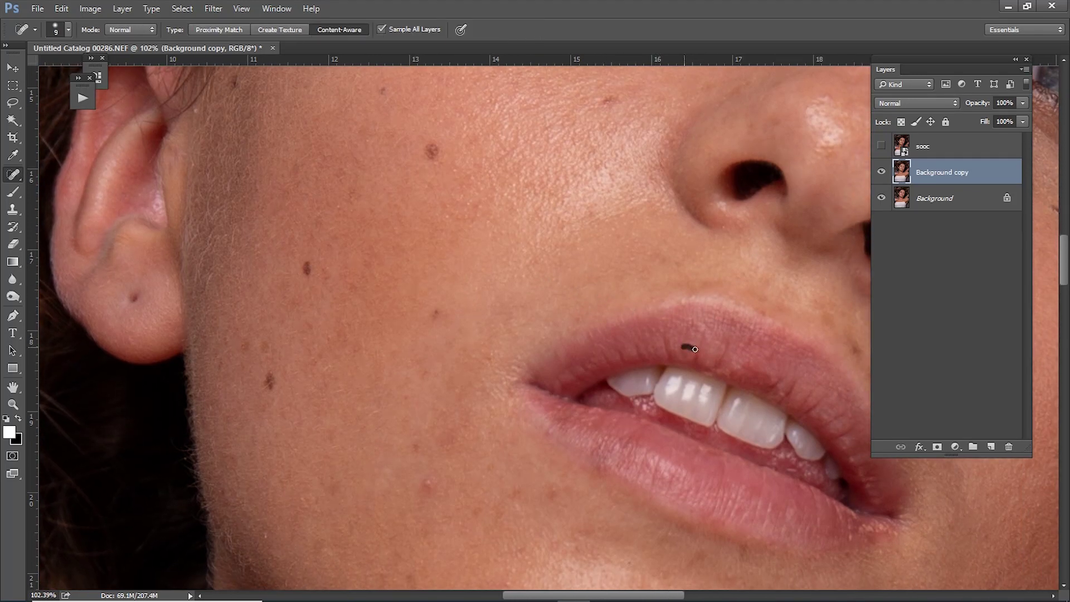
click(690, 348)
scroll(736, 335, right, 1)
Heal the red blemish on the cheek and the pink blemish near the chin.
key(shift+j)
mouse_move(738, 306)
mouse_down()
mouse_move(698, 233)
mouse_move(863, 213)
mouse_up()
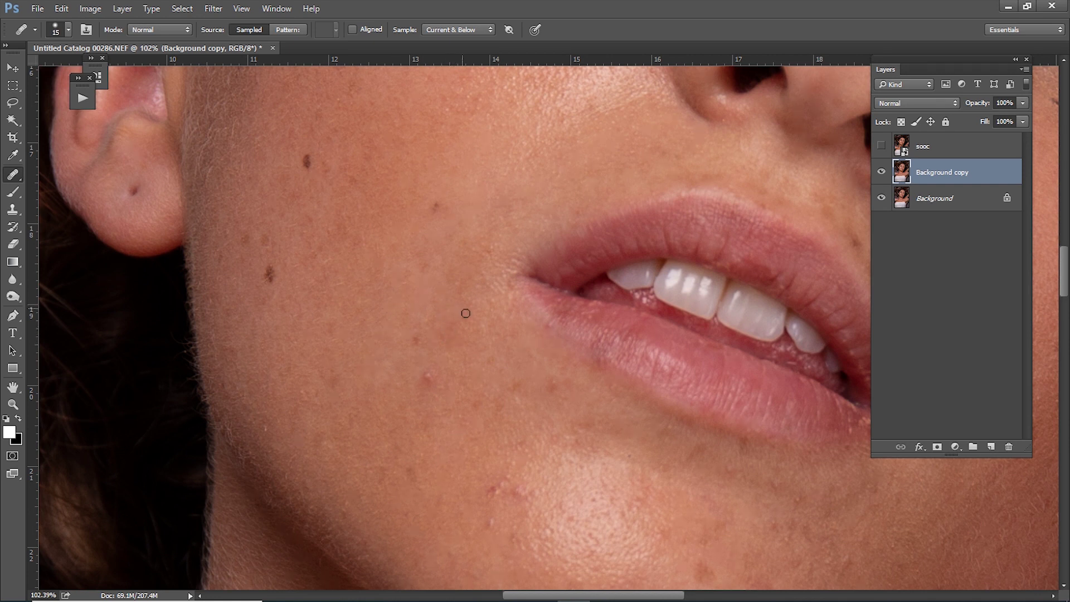
click(427, 378)
drag(409, 393, 416, 304)
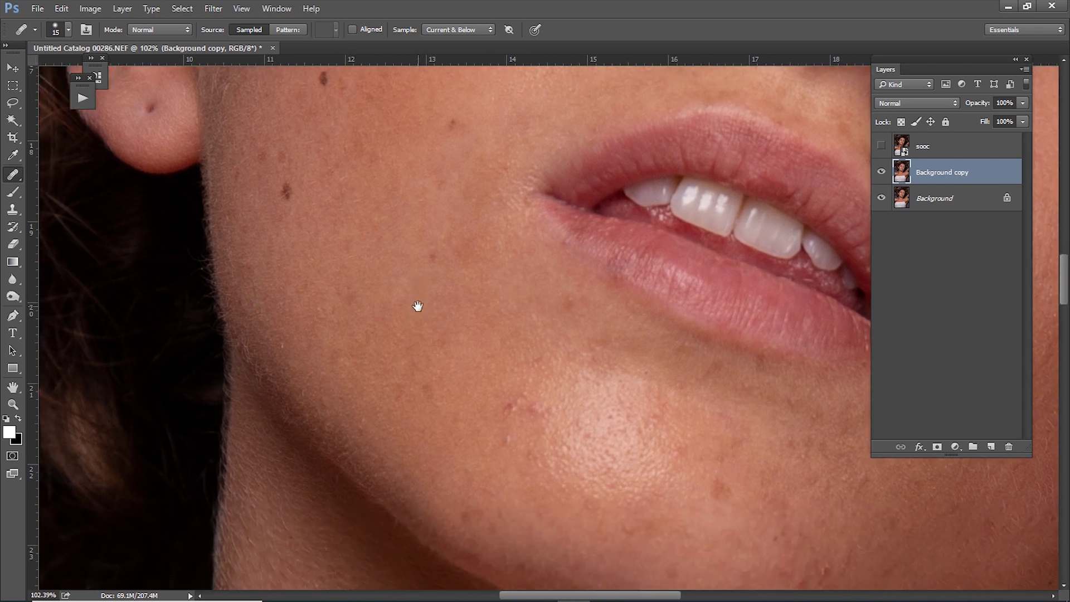
scroll(298, 361, down, 3)
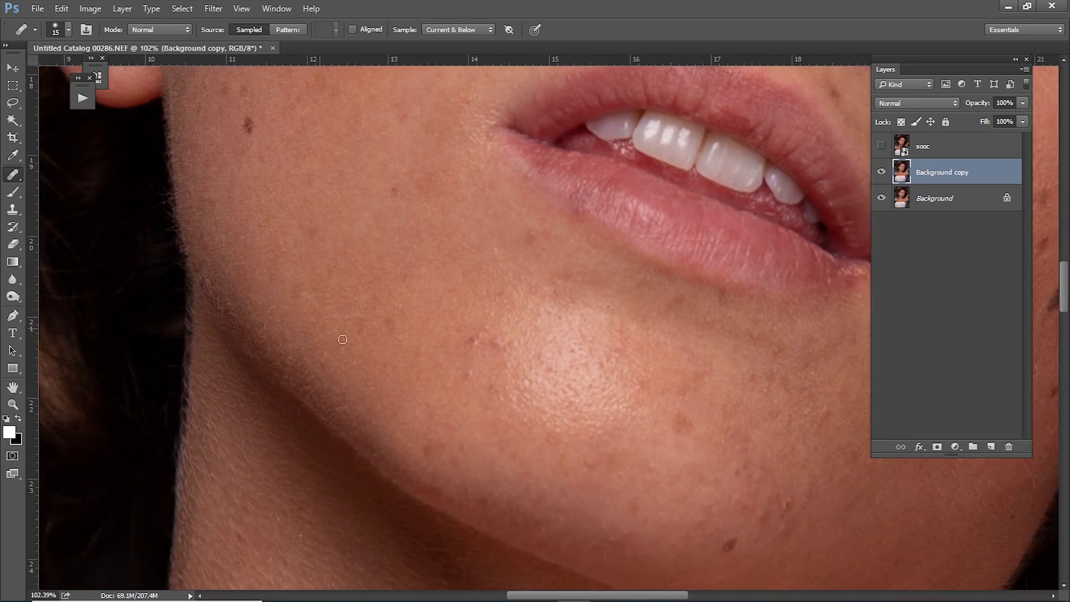
scroll(415, 356, right, 3)
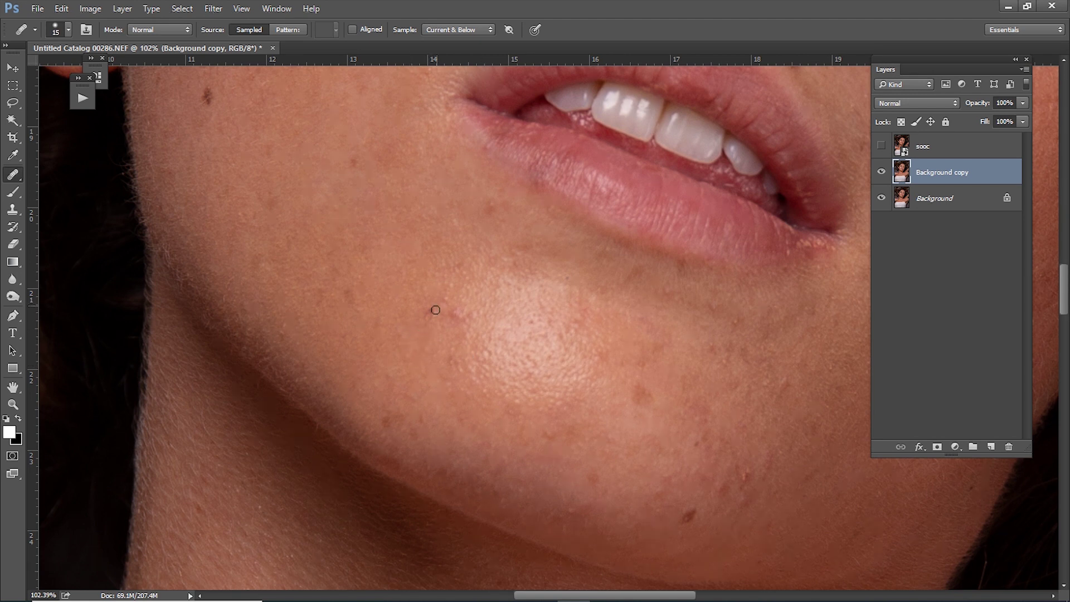
click(457, 316)
scroll(474, 335, down, 2)
Heal the small spots on the chin using sampled clean chin skin, working along the jawline.
click(485, 325)
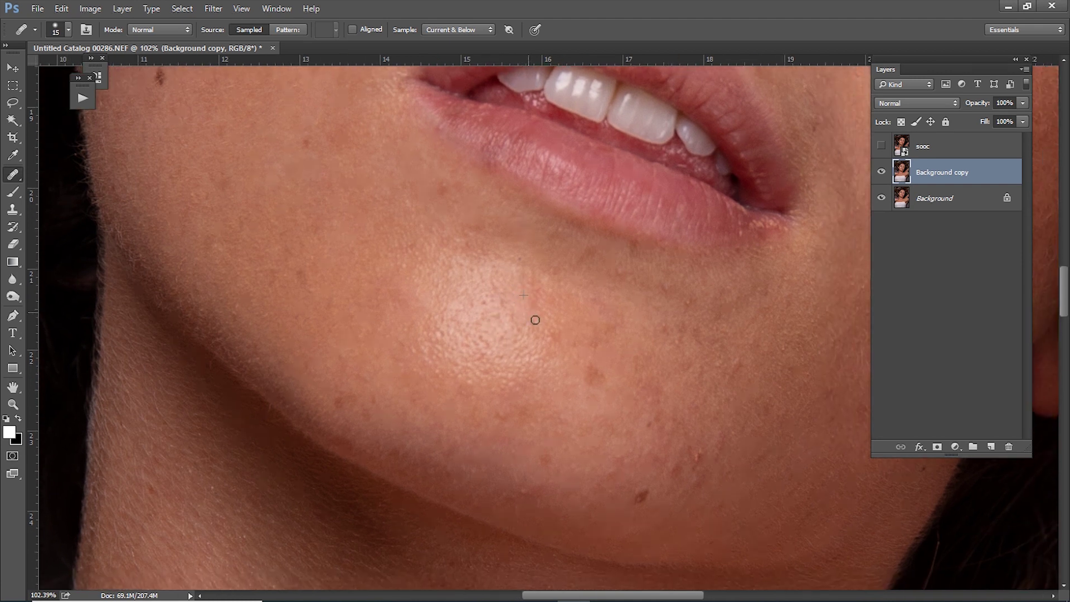
click(558, 341)
alt+click(564, 313)
click(606, 316)
scroll(558, 284, down, 2)
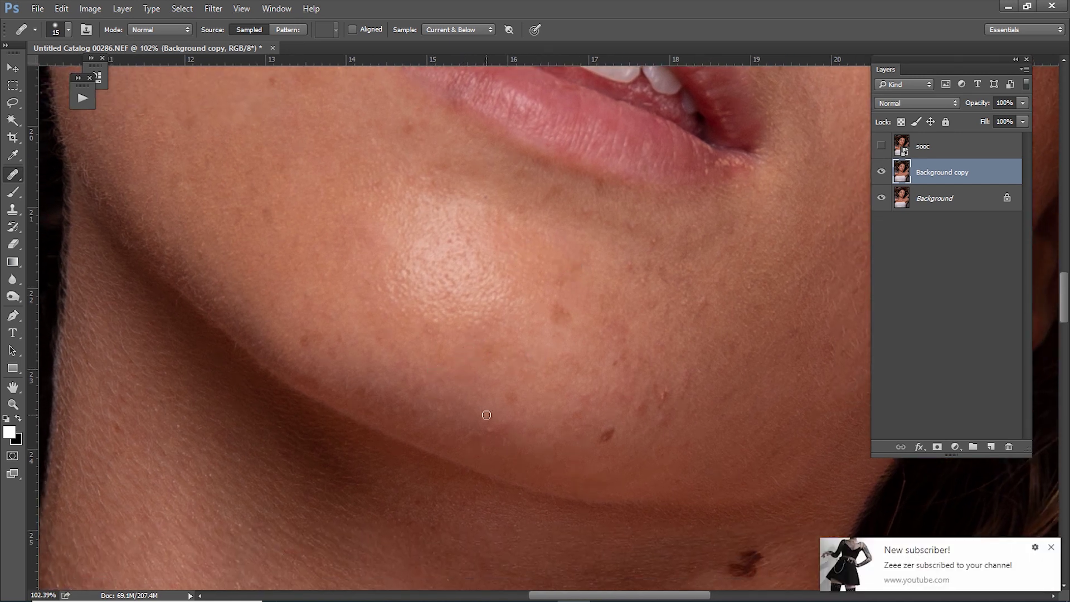
click(1052, 548)
scroll(641, 384, down, 2)
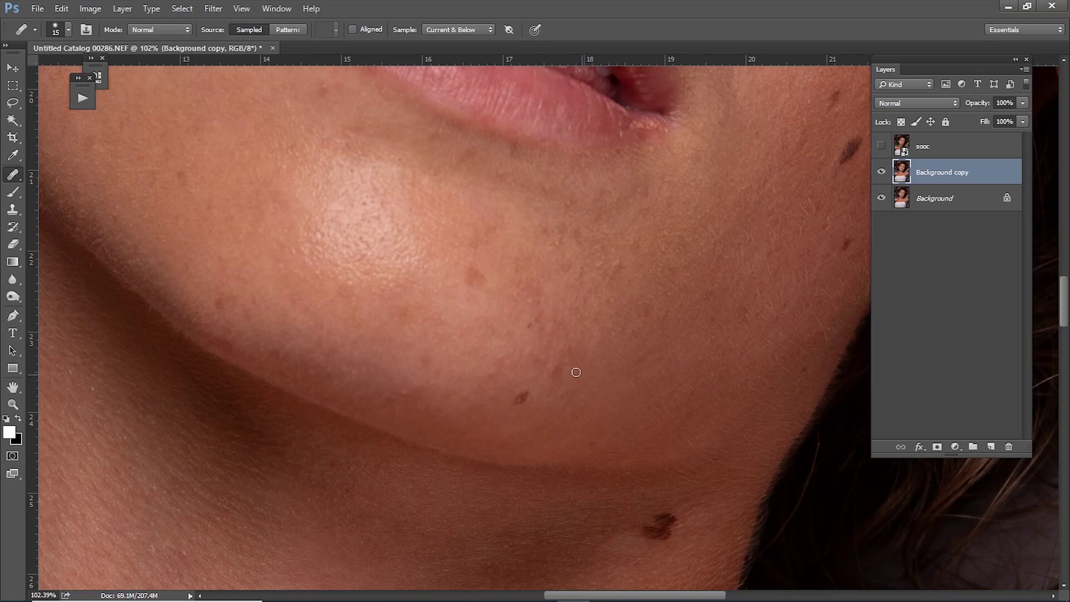
drag(633, 328, 564, 338)
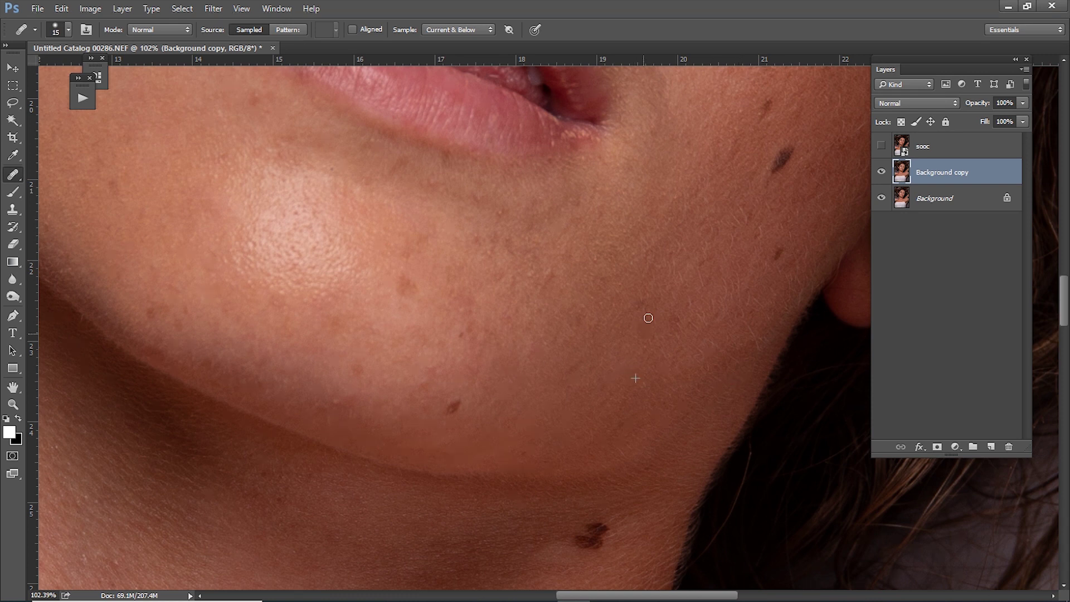
Pan over to the lips and the other cheek.
drag(706, 137, 636, 293)
scroll(617, 306, up, 3)
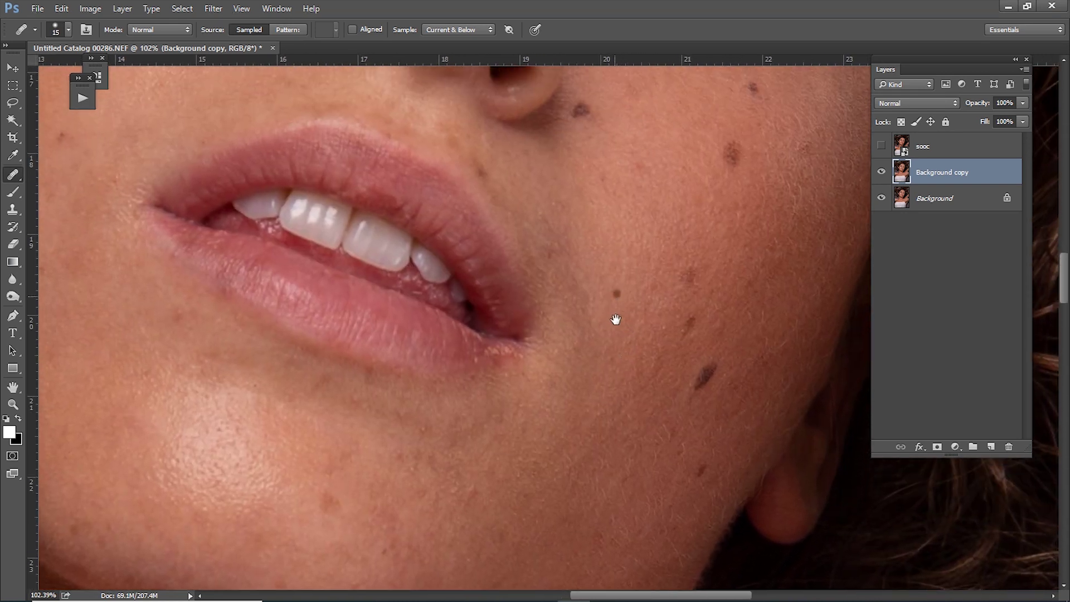
scroll(611, 318, up, 2)
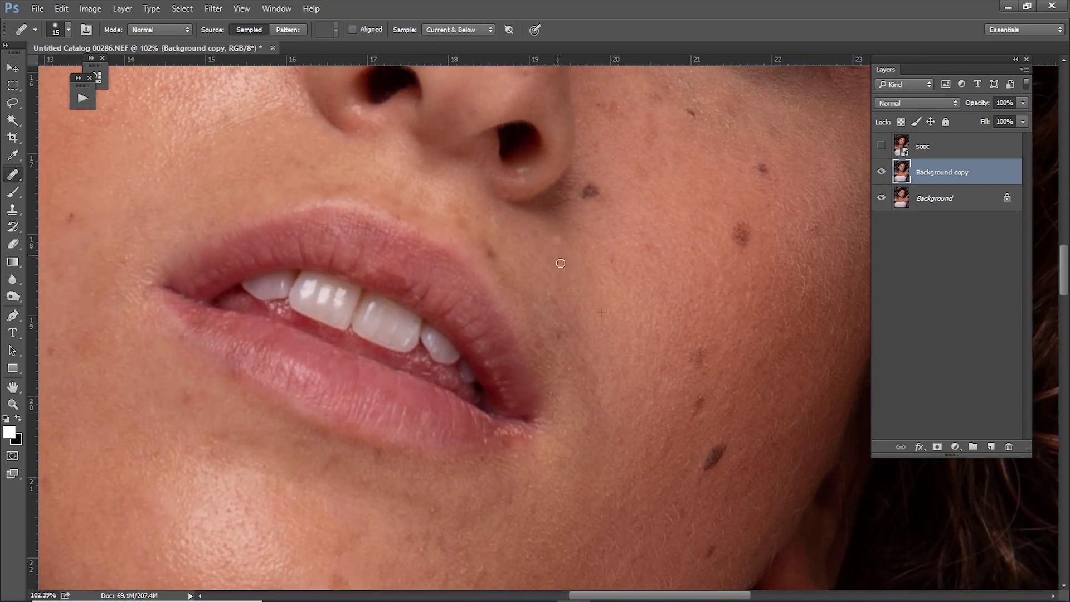
scroll(580, 284, up, 1)
scroll(561, 290, up, 1)
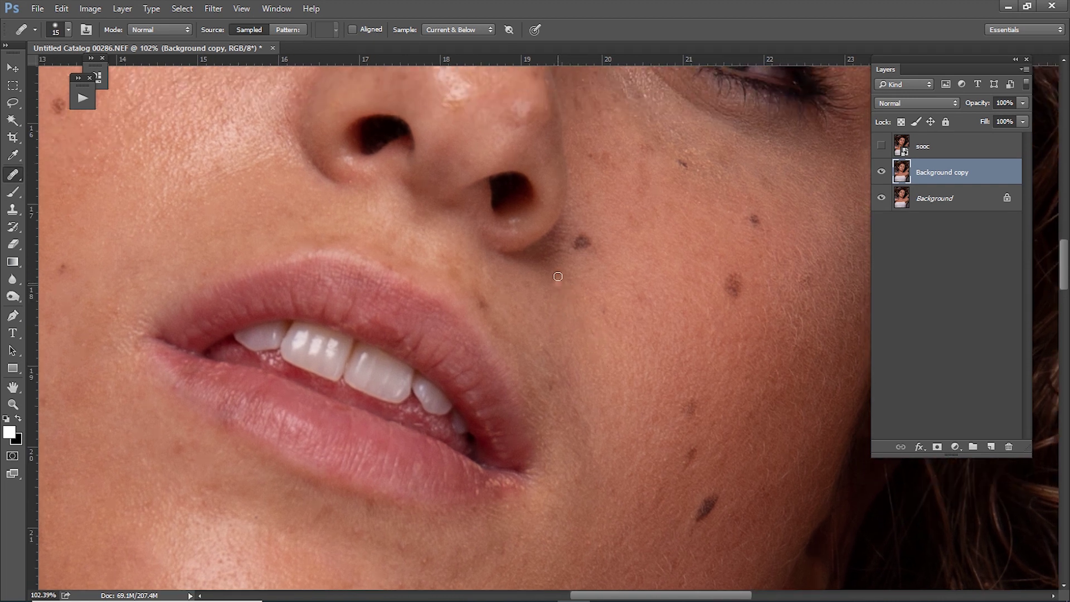
key(shift+j)
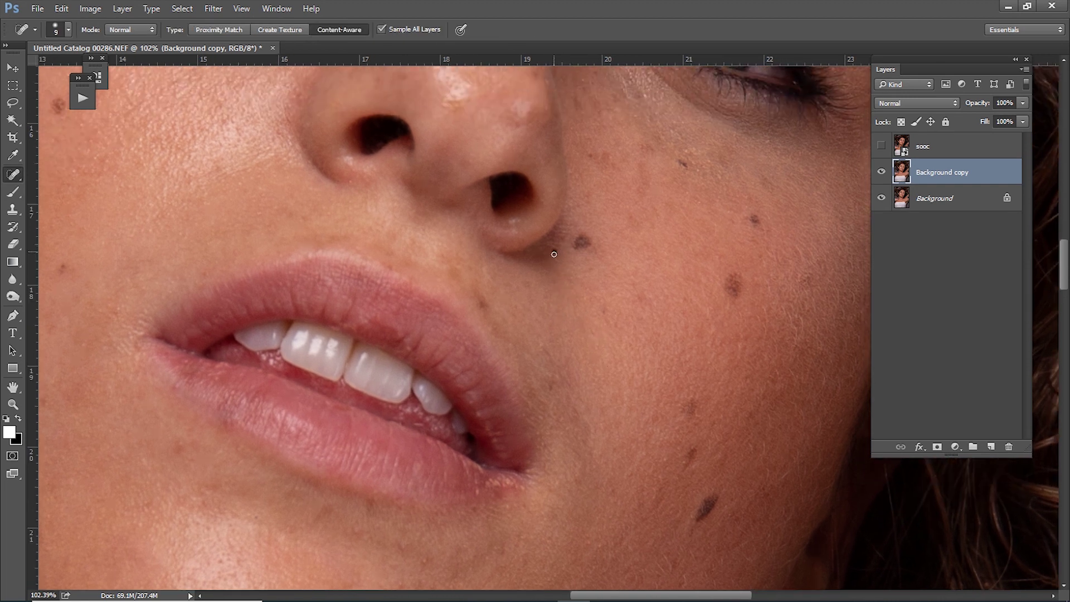
key(shift+j)
Spot-heal the two marks beneath the eyebrow, then return to the Healing Brush.
drag(679, 232, 632, 258)
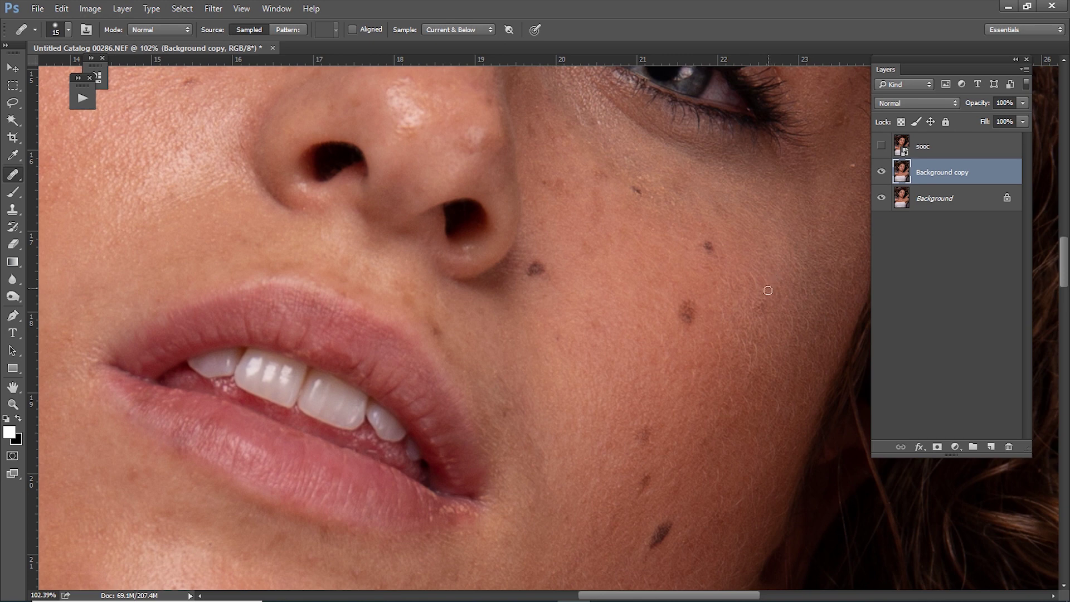
drag(776, 250, 698, 300)
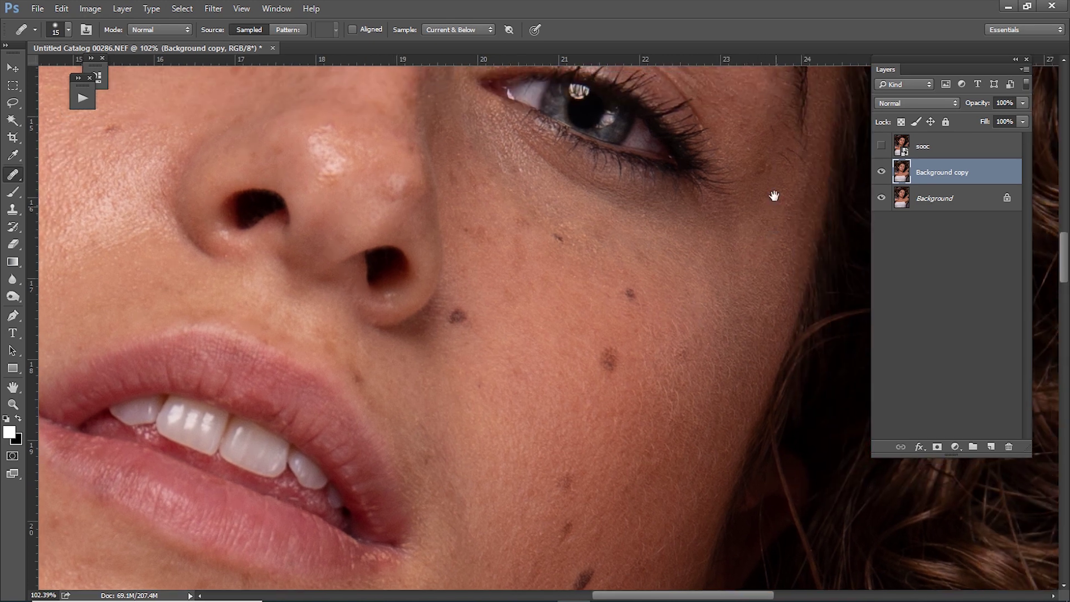
drag(774, 200, 747, 242)
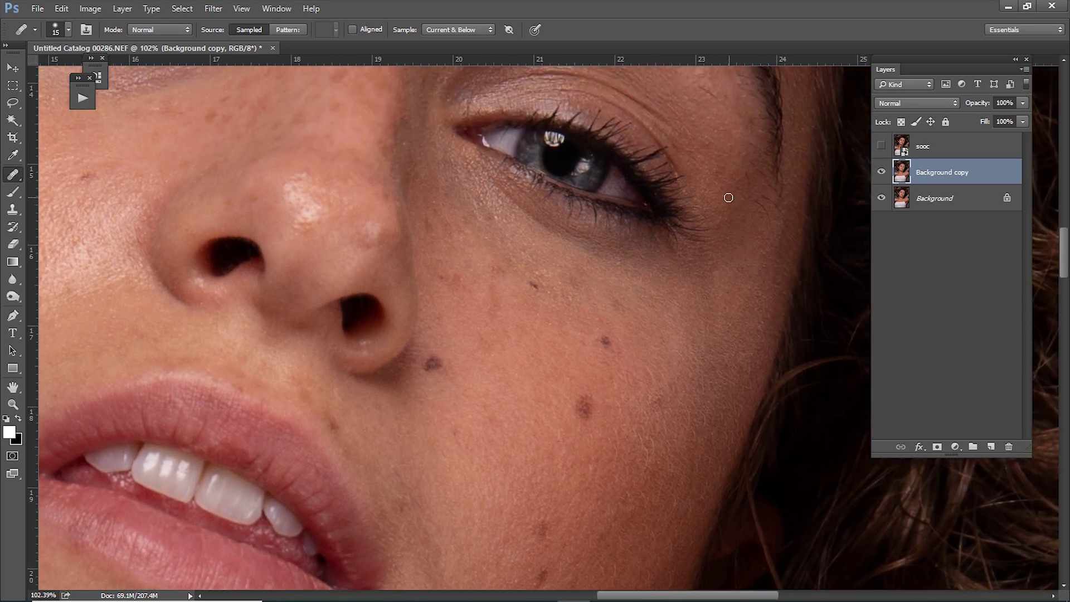
drag(723, 194, 729, 217)
key(shift+j)
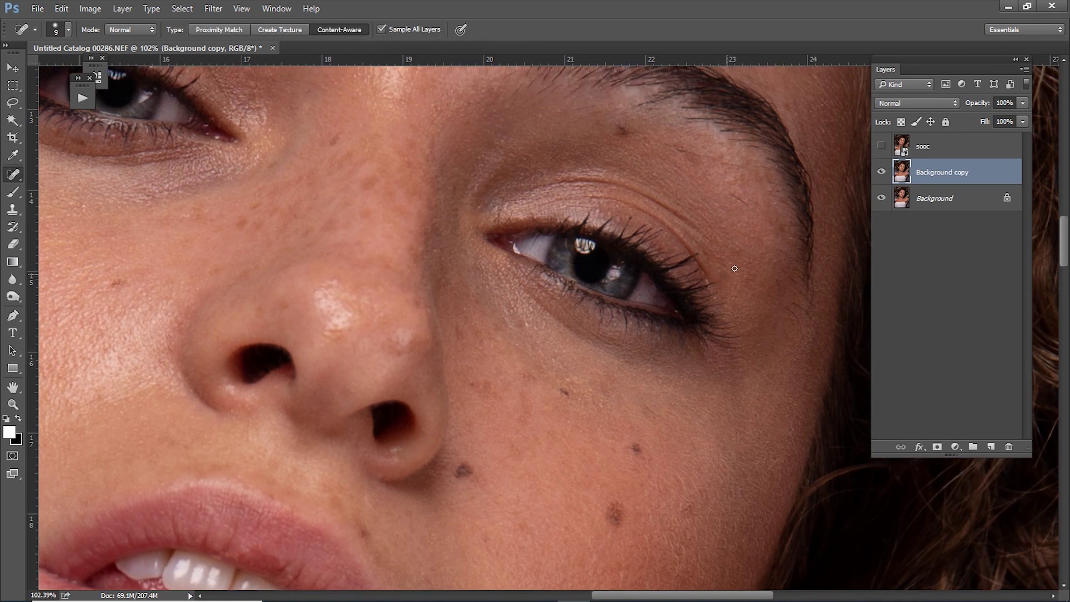
drag(734, 196, 734, 196)
drag(751, 234, 762, 242)
key(shift+j)
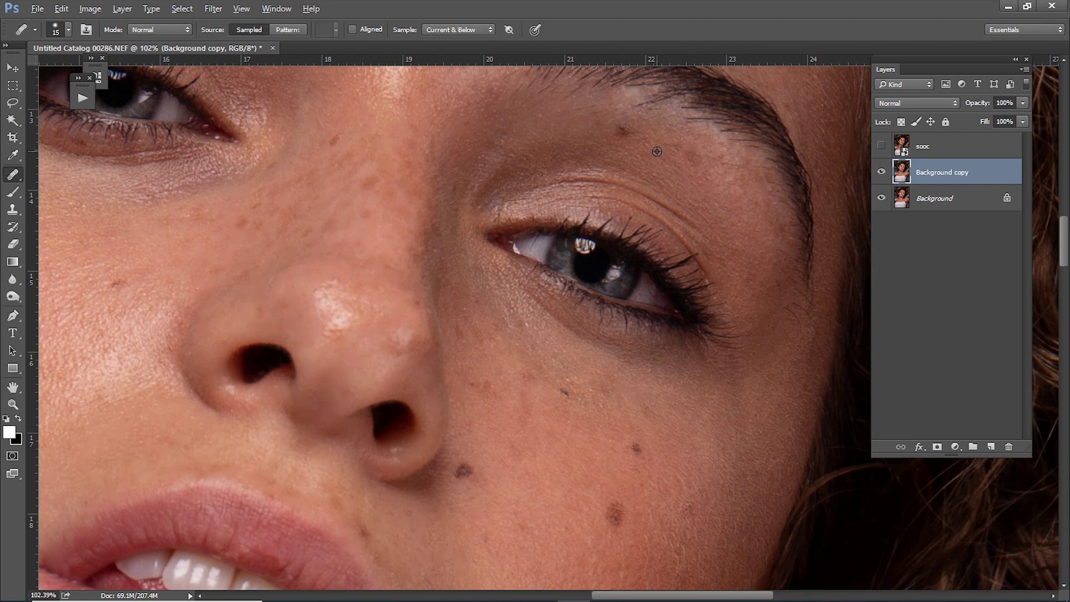
drag(524, 195, 597, 279)
scroll(535, 289, up, 3)
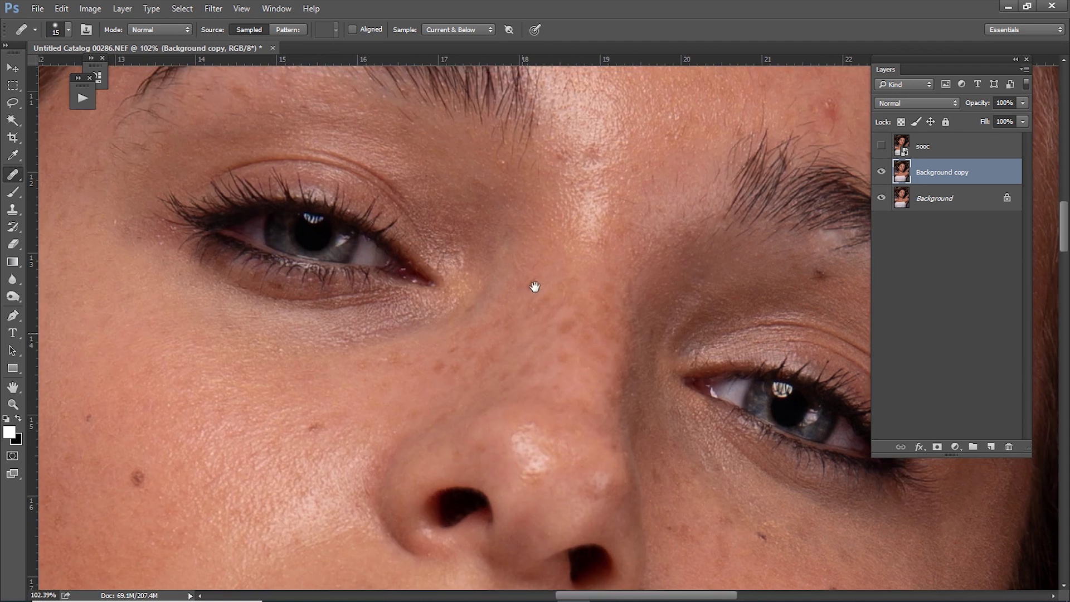
Spot-heal the blemish beneath the left eyebrow, then return to the Healing Brush.
scroll(511, 283, up, 3)
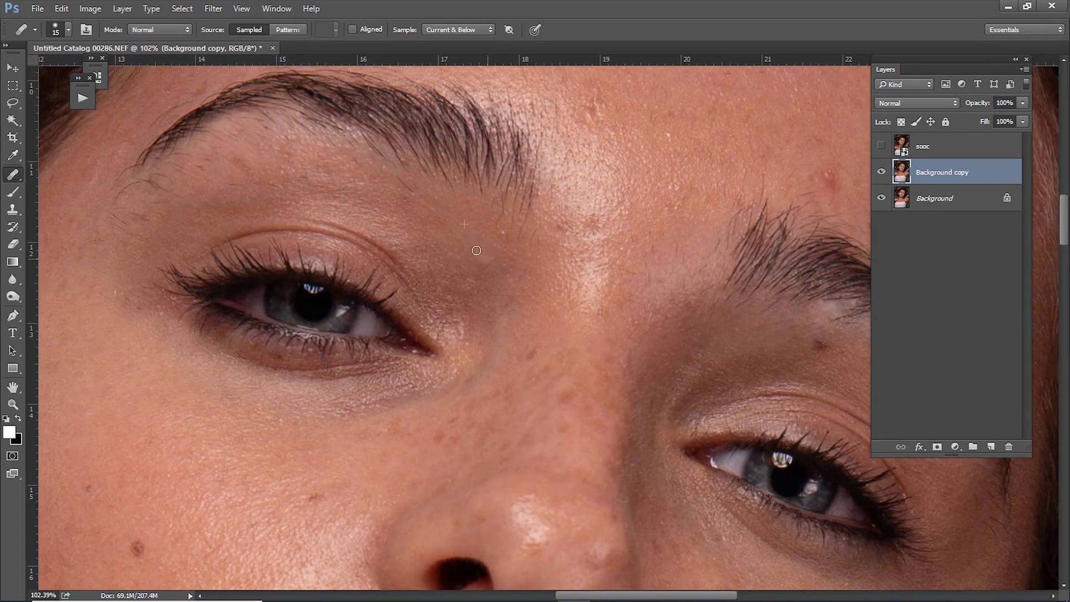
key(shift+j)
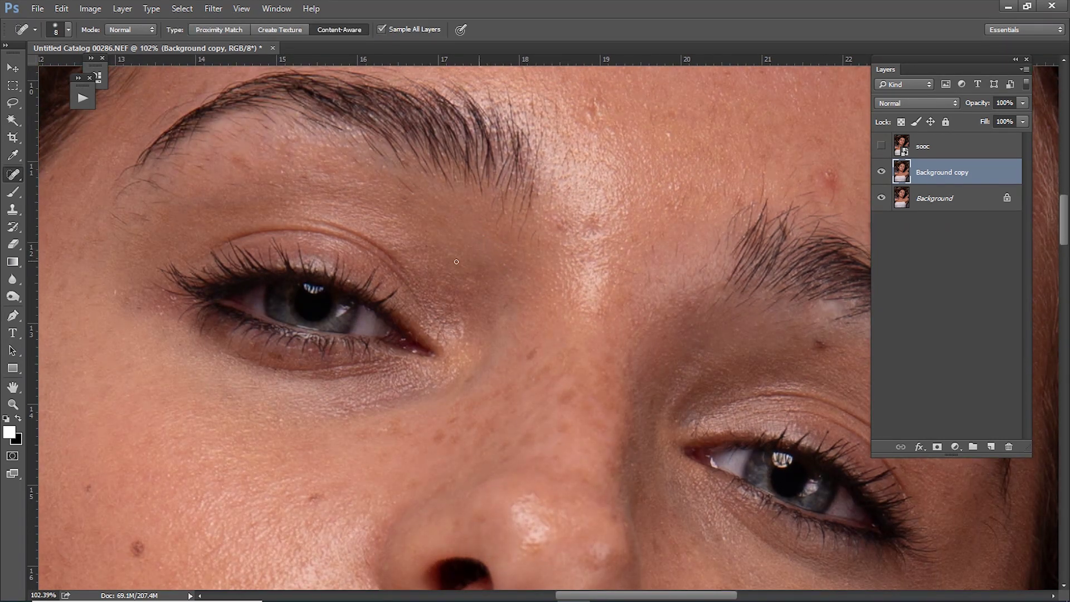
drag(397, 176, 421, 196)
key(shift+j)
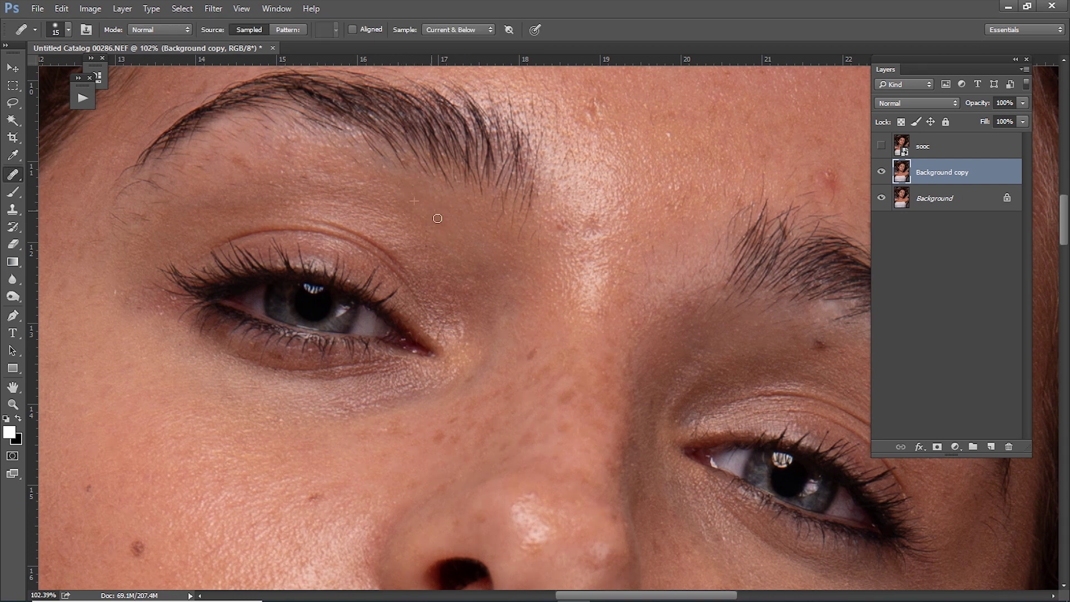
Work around the ear and side of the face toward the outer eyebrow and forehead.
drag(437, 218, 467, 231)
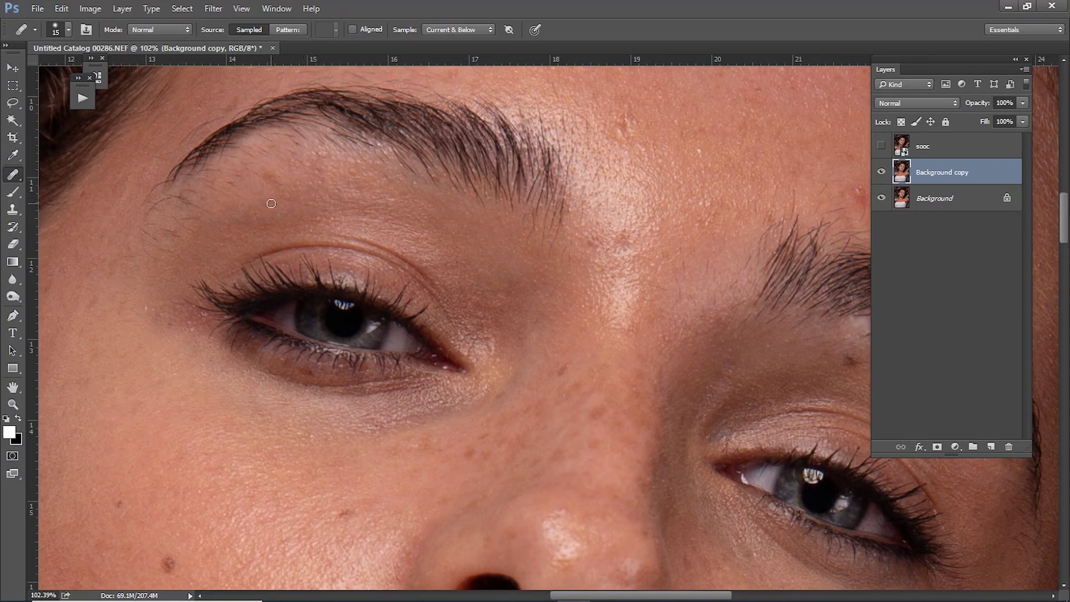
drag(190, 253, 280, 230)
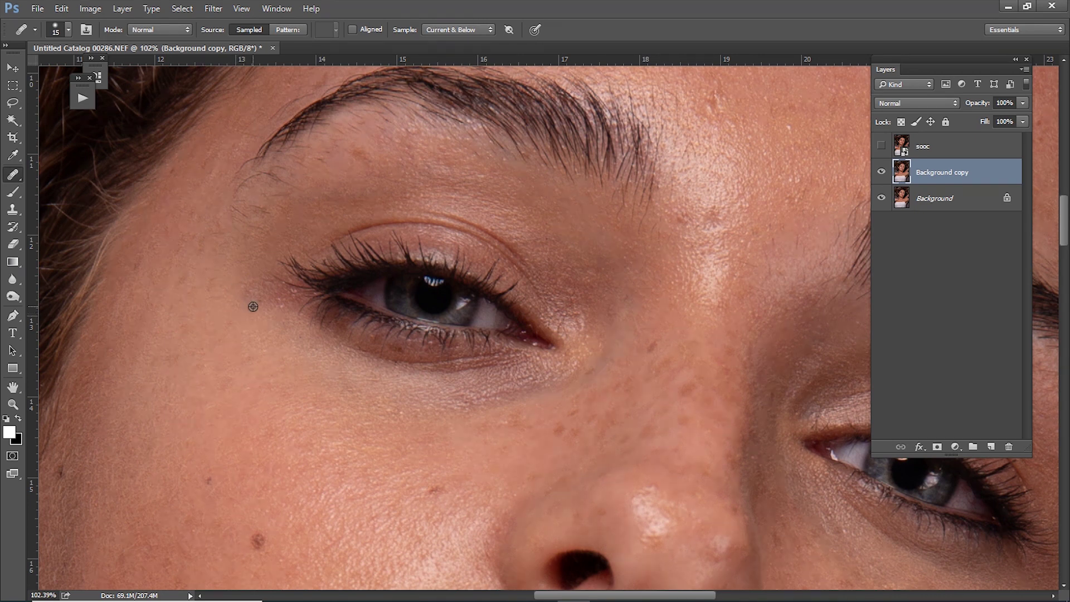
scroll(262, 313, left, 3)
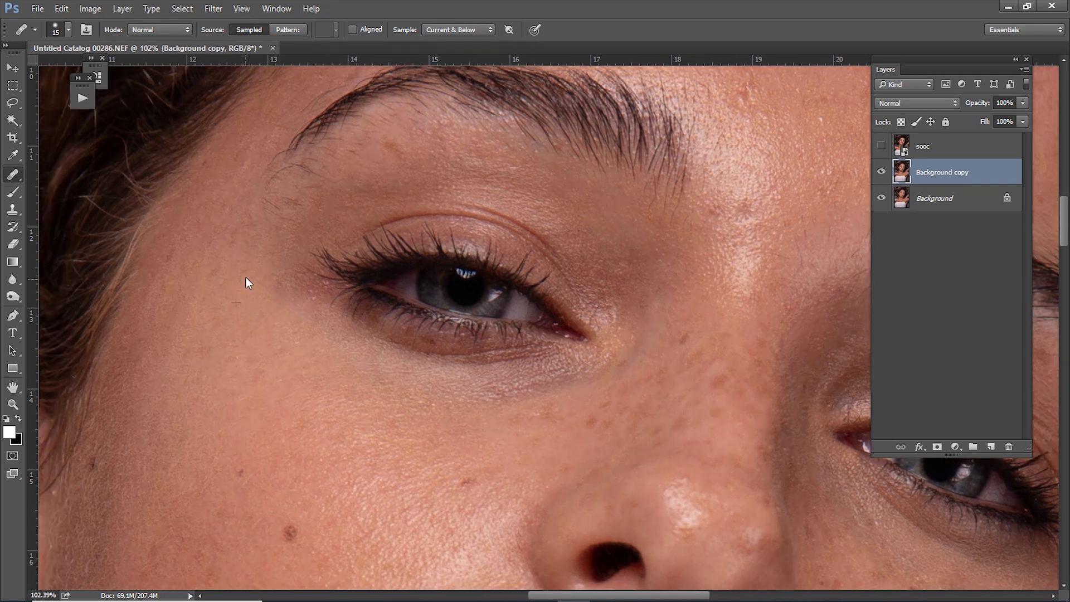
drag(213, 224, 332, 184)
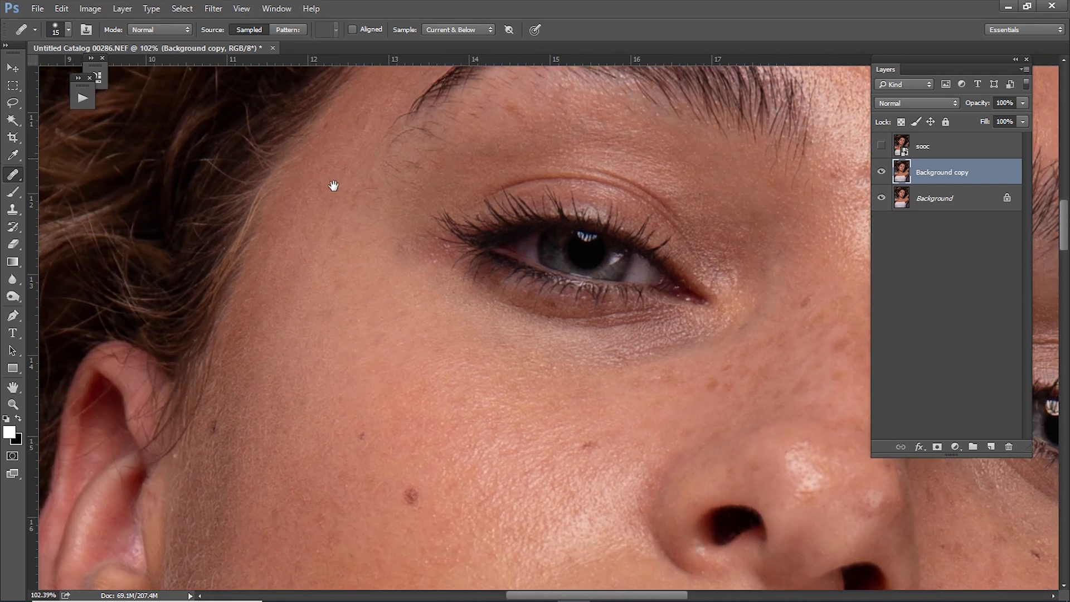
mouse_move(437, 110)
mouse_down()
mouse_move(390, 218)
mouse_move(306, 241)
mouse_move(391, 224)
mouse_up()
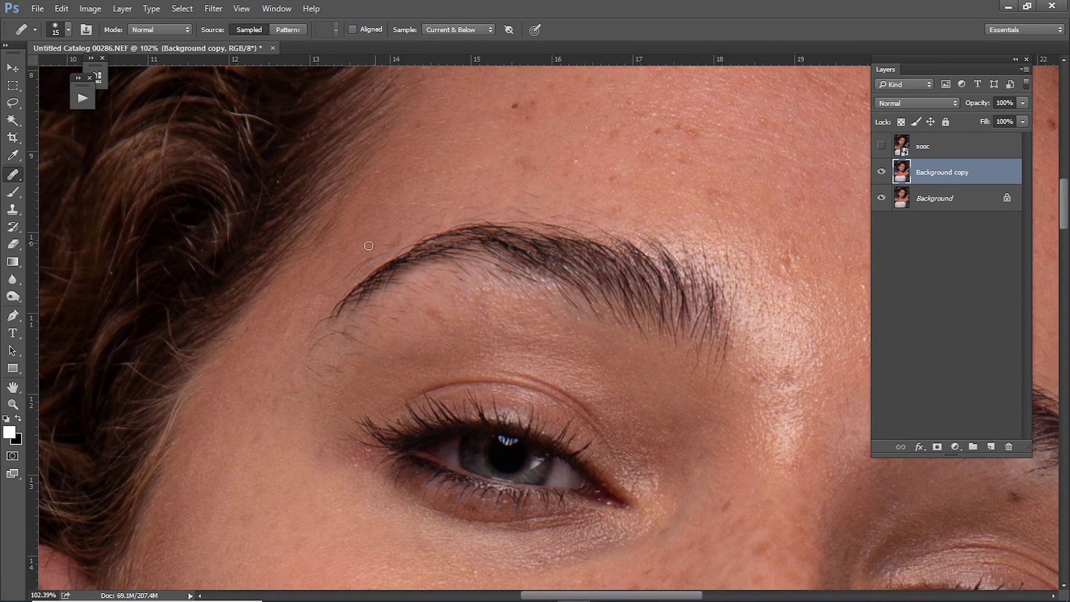
drag(347, 263, 381, 292)
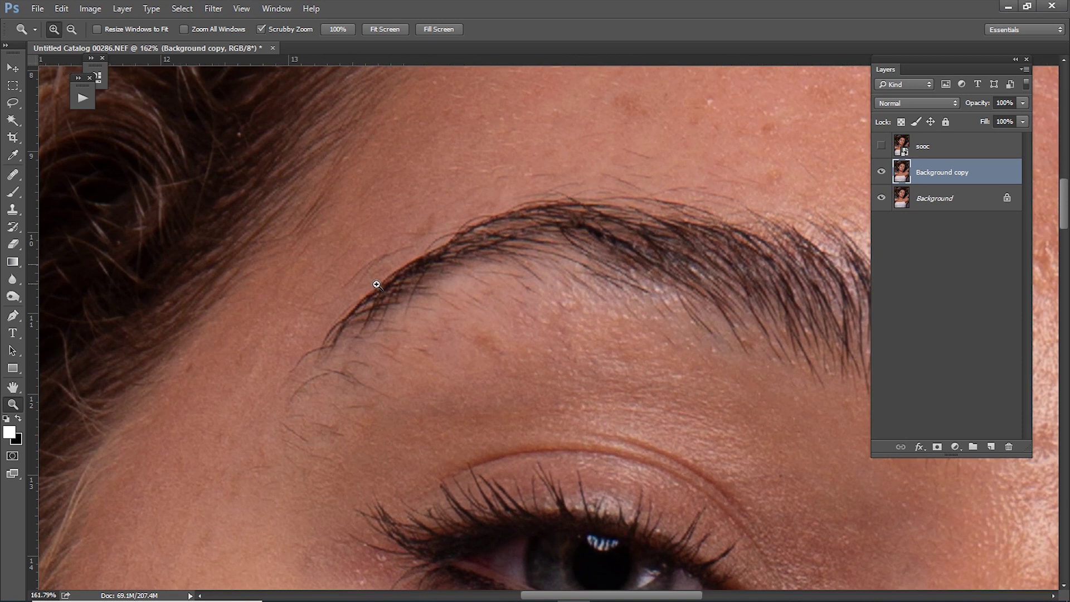
Heal the forehead blemishes just above the left eyebrow.
alt+click(344, 251)
drag(346, 282, 399, 248)
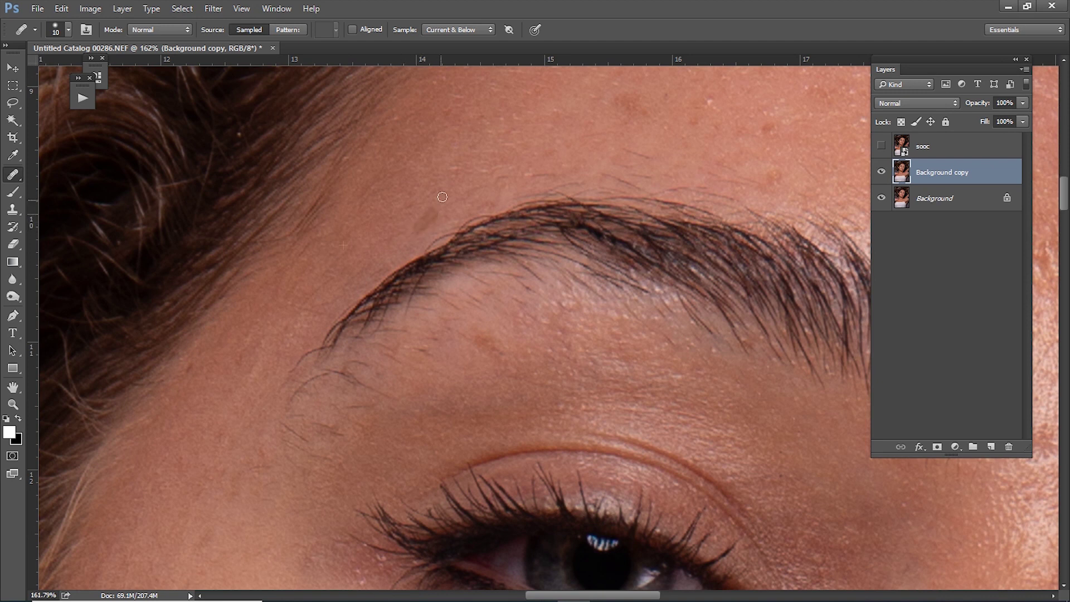
drag(477, 190, 439, 214)
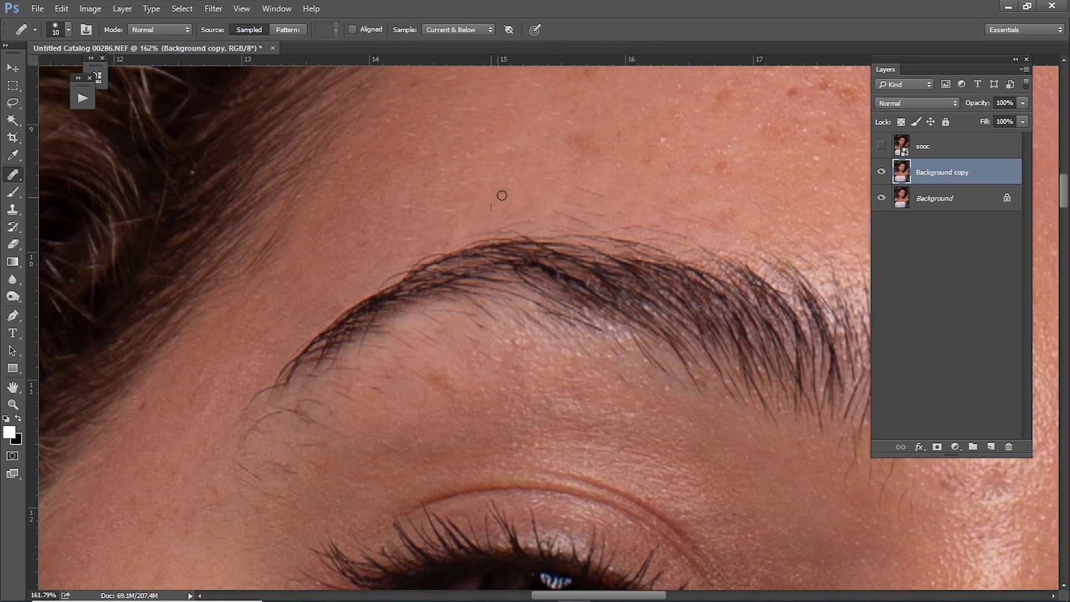
drag(486, 210, 442, 213)
scroll(430, 236, right, 2)
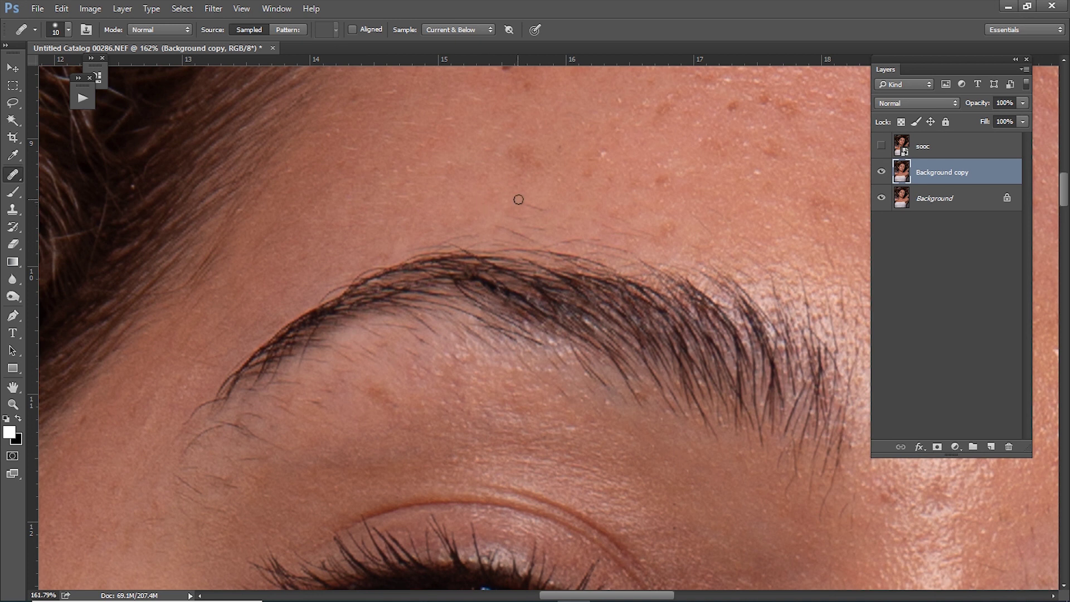
drag(508, 187, 518, 199)
drag(552, 233, 505, 226)
Continue across the forehead toward the brow centre, healing the blemish there.
drag(578, 227, 484, 212)
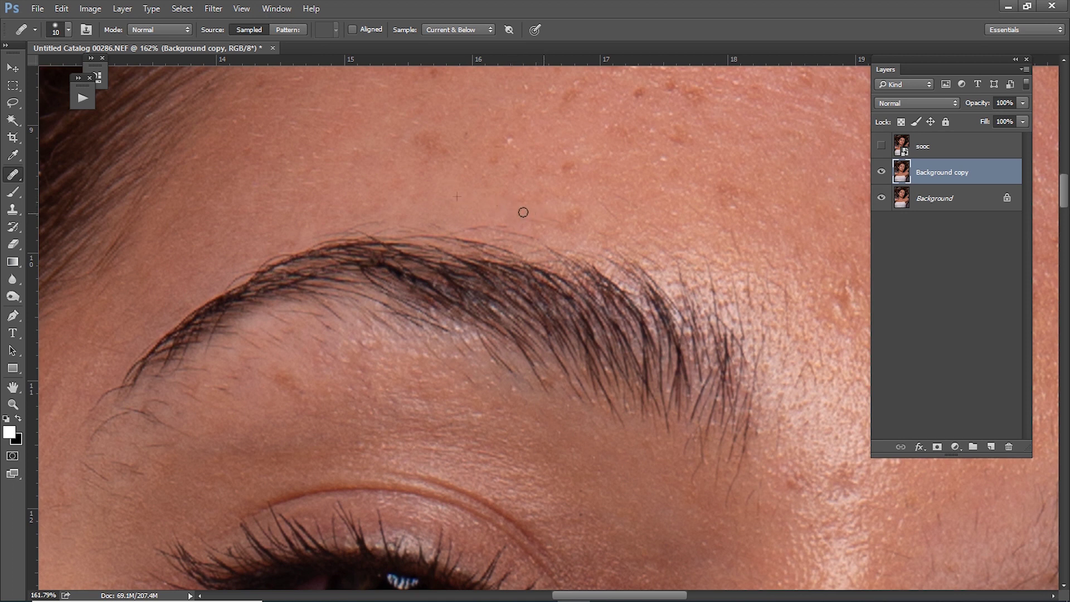
drag(600, 212, 514, 200)
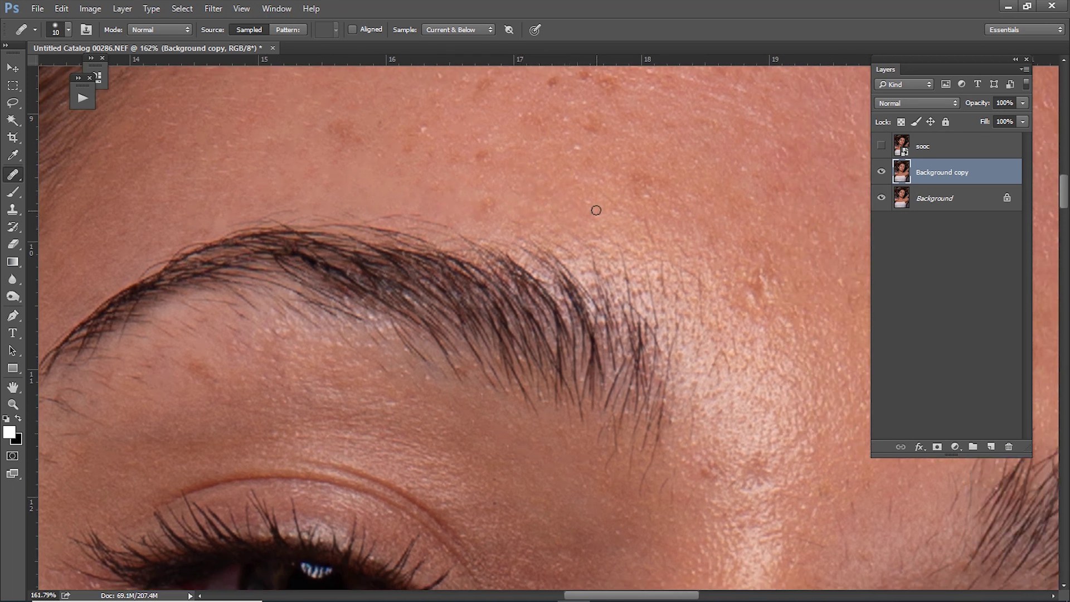
drag(619, 232, 555, 223)
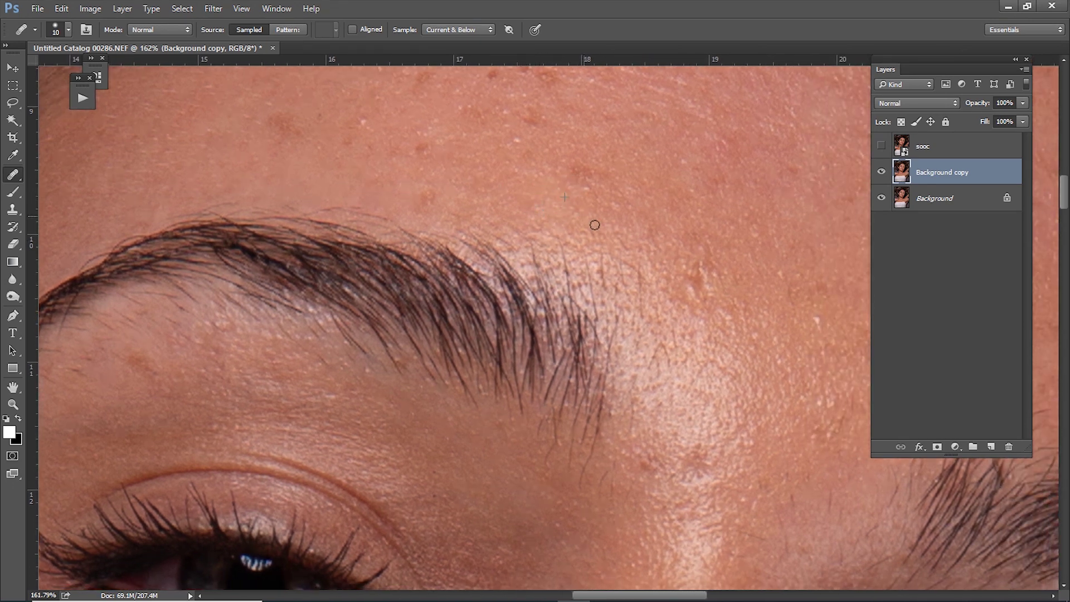
drag(596, 225, 533, 157)
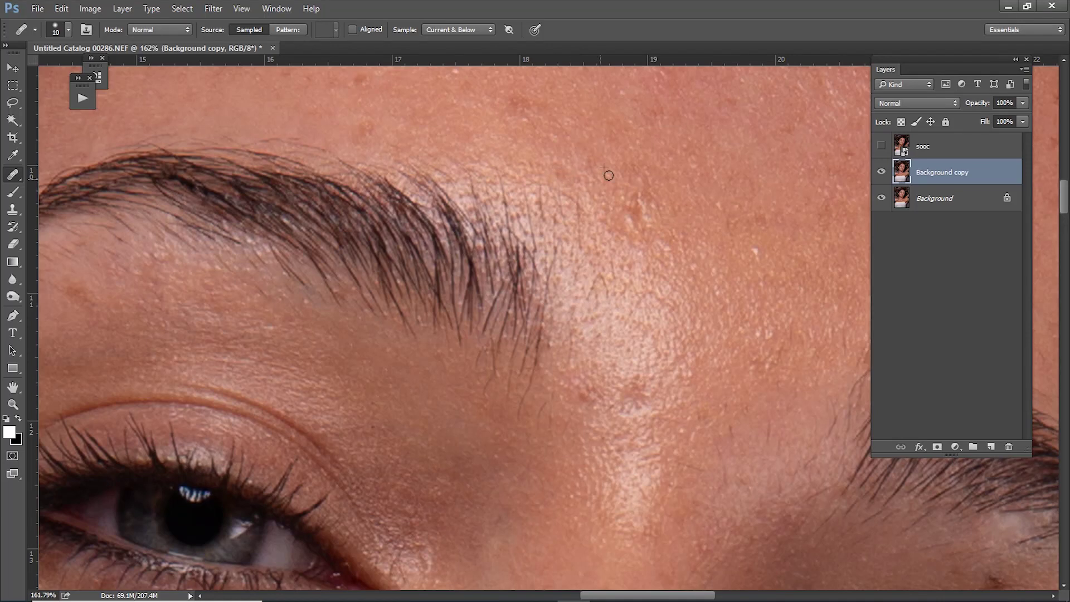
click(639, 210)
drag(658, 220, 593, 196)
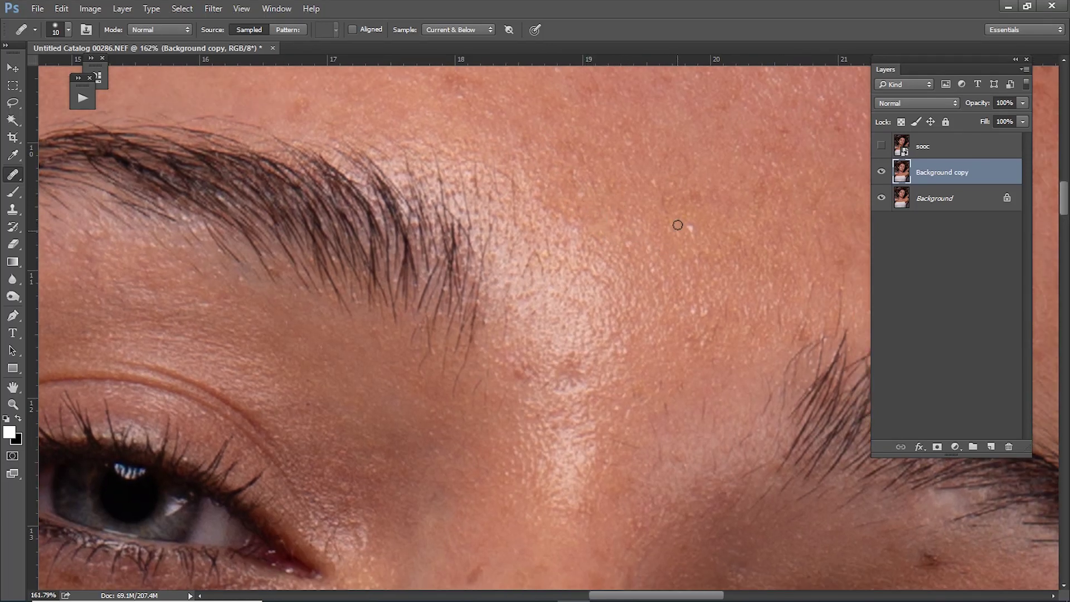
Zoom out to review the whole face, then zoom back in on the forehead and brows.
key(ctrl+minus)
key(ctrl+minus)
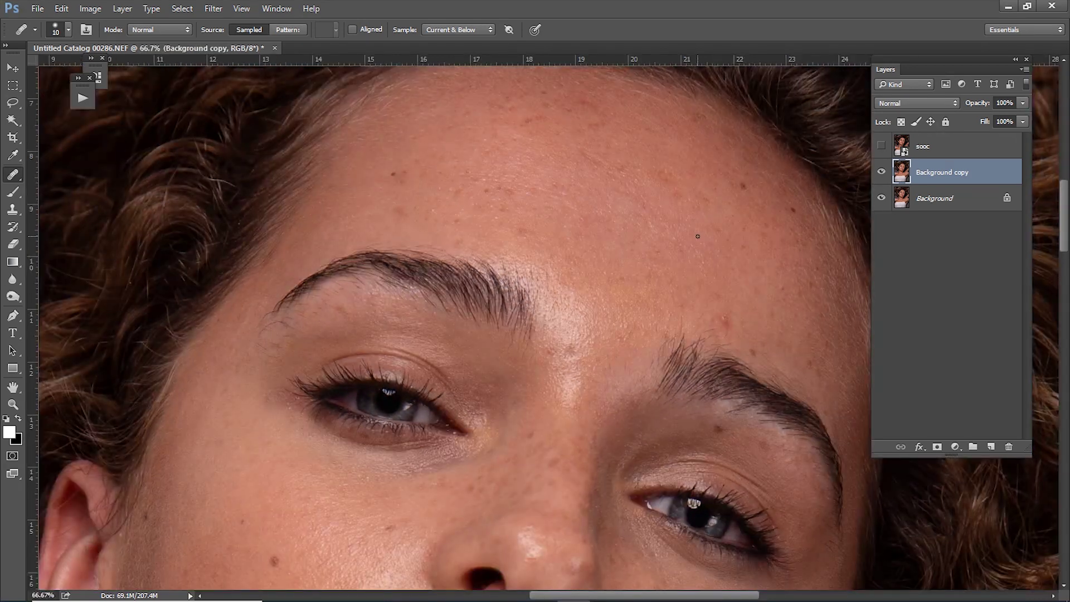
key(z)
click(881, 172)
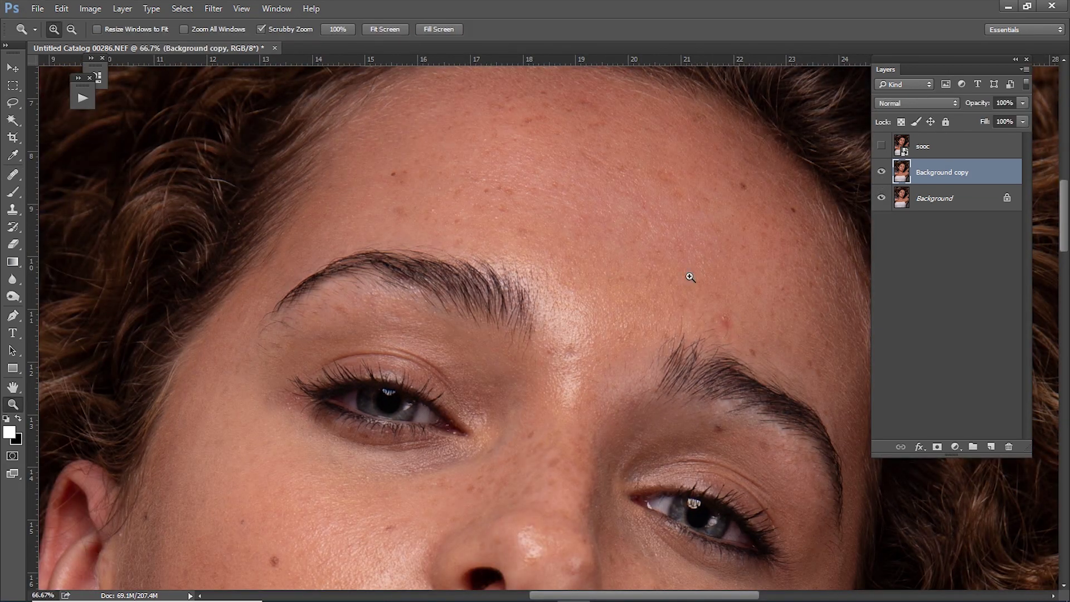
drag(640, 327, 602, 357)
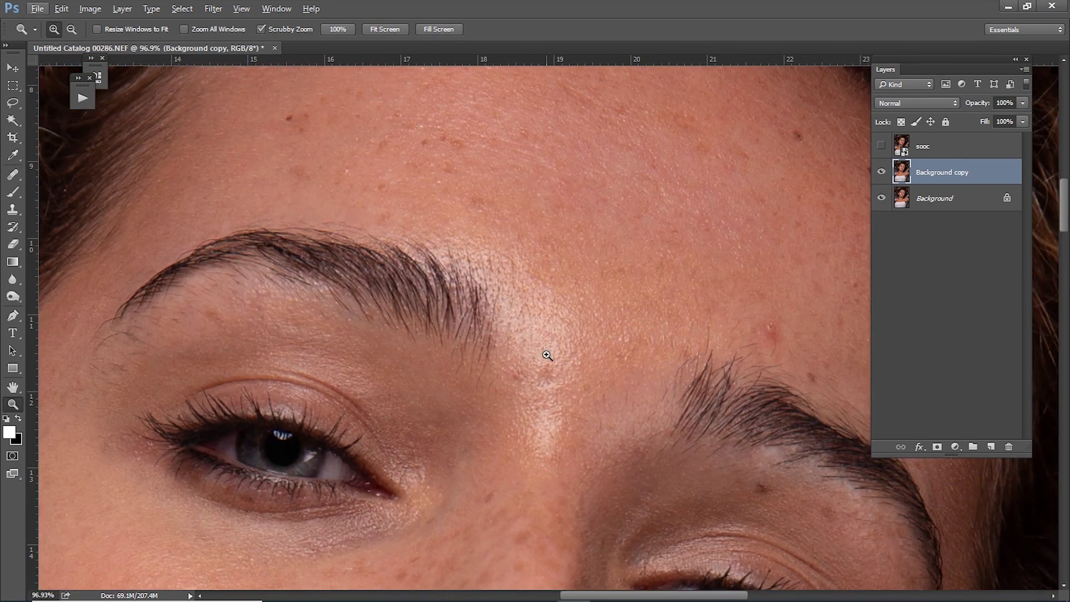
key(j)
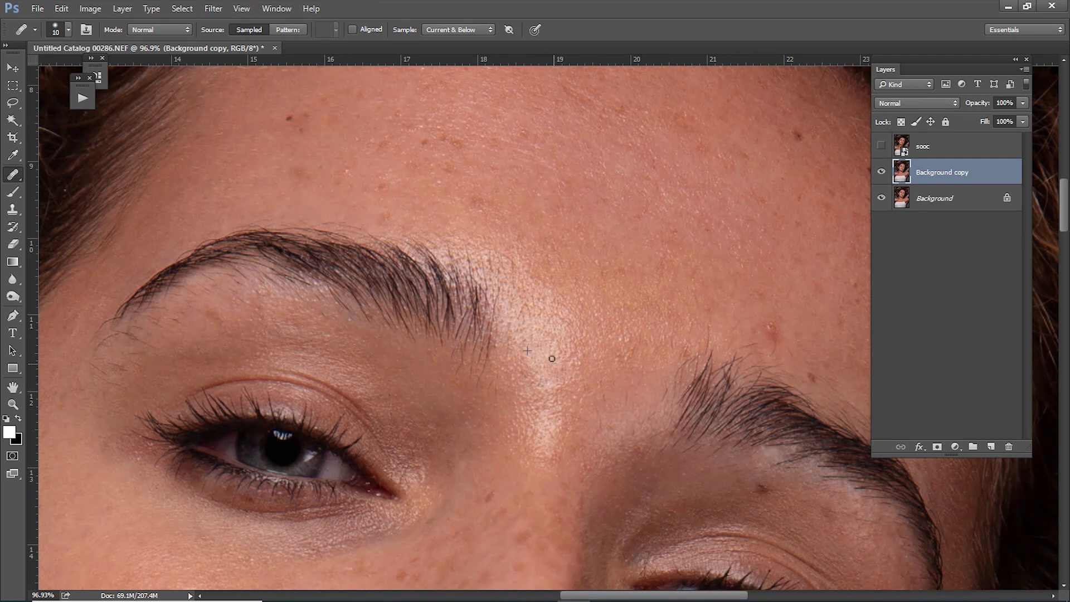
Heal the skin between the brows from a sampled clean source.
scroll(552, 361, down, 1)
drag(528, 373, 563, 375)
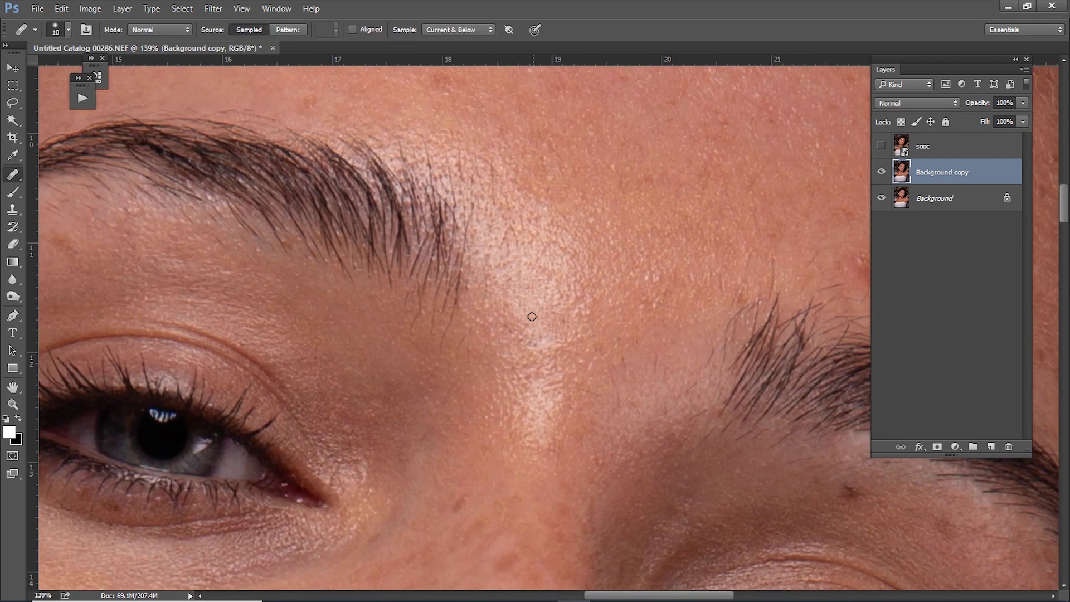
alt+click(538, 298)
drag(544, 357, 556, 323)
Heal the red blemish, stray hairs and dark patch above the right eyebrow.
mouse_move(947, 70)
mouse_down()
mouse_move(636, 33)
mouse_move(964, 71)
mouse_up()
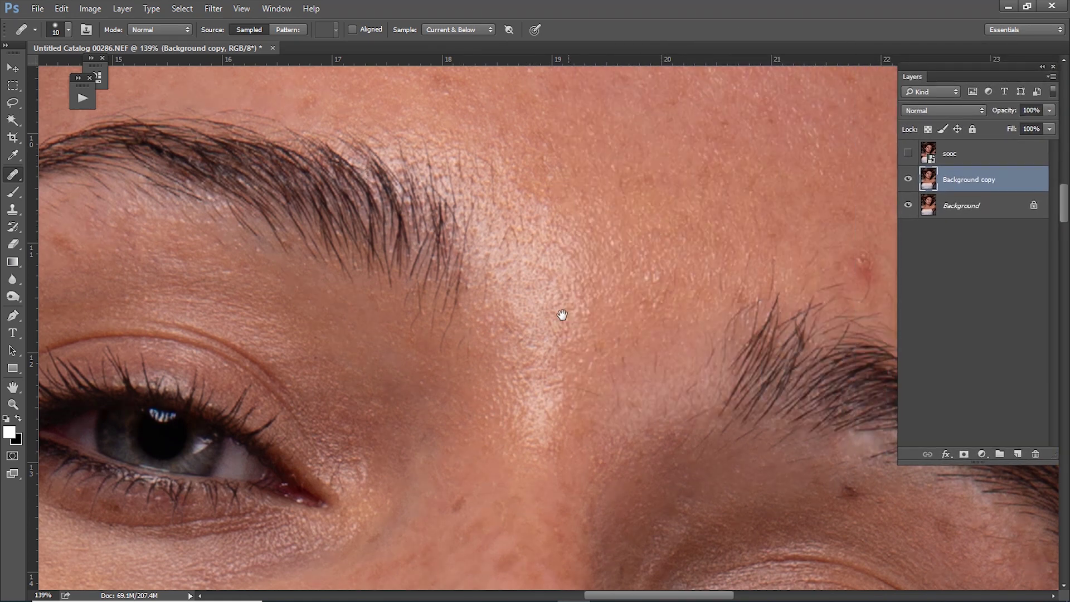
scroll(562, 315, down, 2)
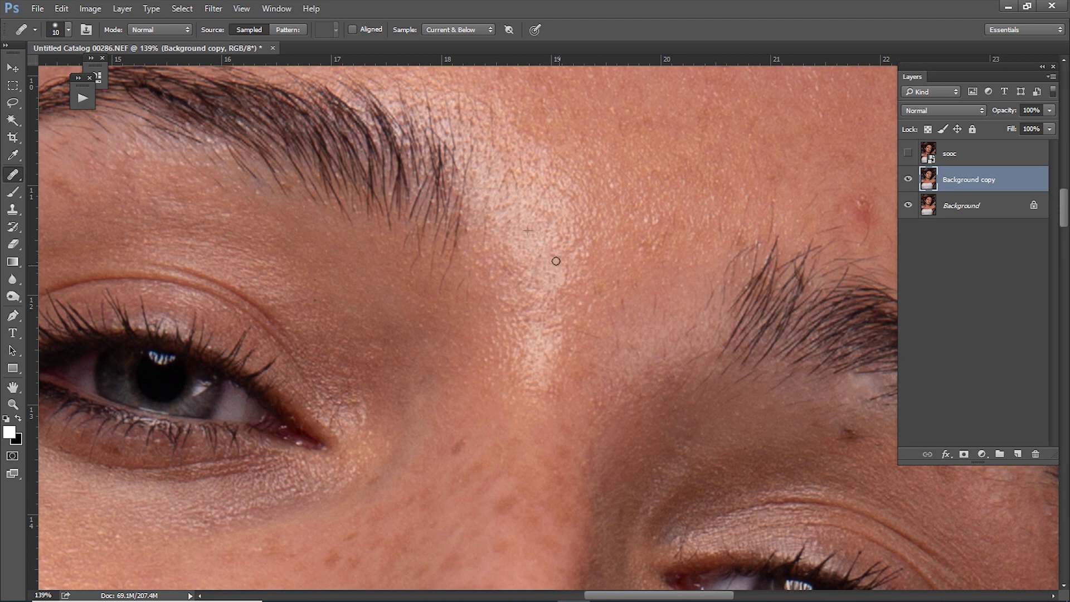
mouse_move(614, 254)
mouse_down()
mouse_move(504, 254)
mouse_move(432, 289)
mouse_up()
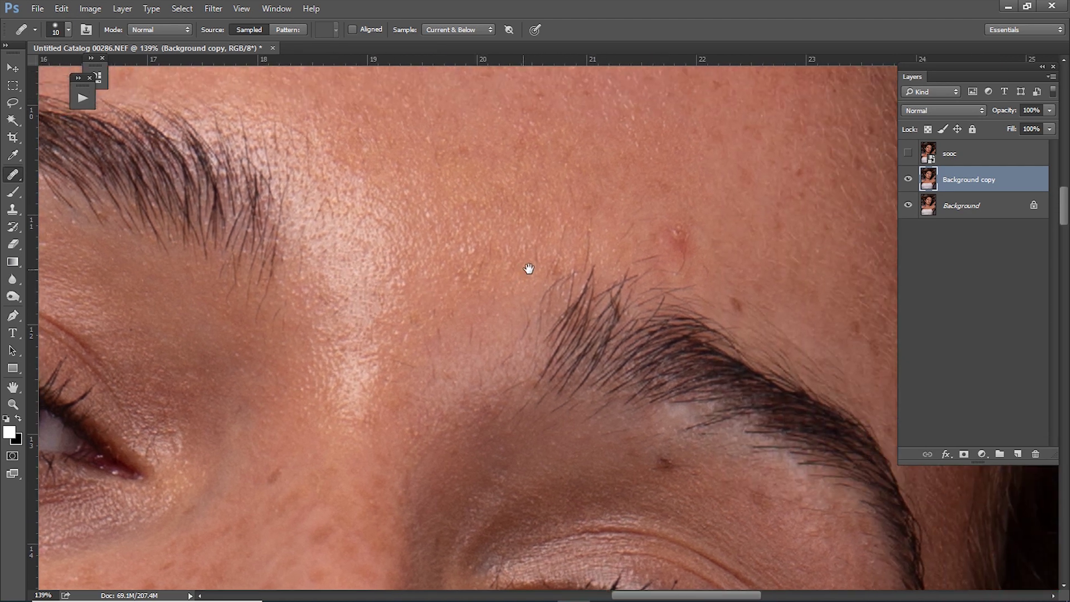
alt+click(653, 208)
mouse_move(672, 230)
mouse_down()
mouse_move(689, 249)
mouse_move(666, 238)
mouse_move(584, 244)
mouse_move(554, 267)
mouse_up()
drag(639, 264, 653, 236)
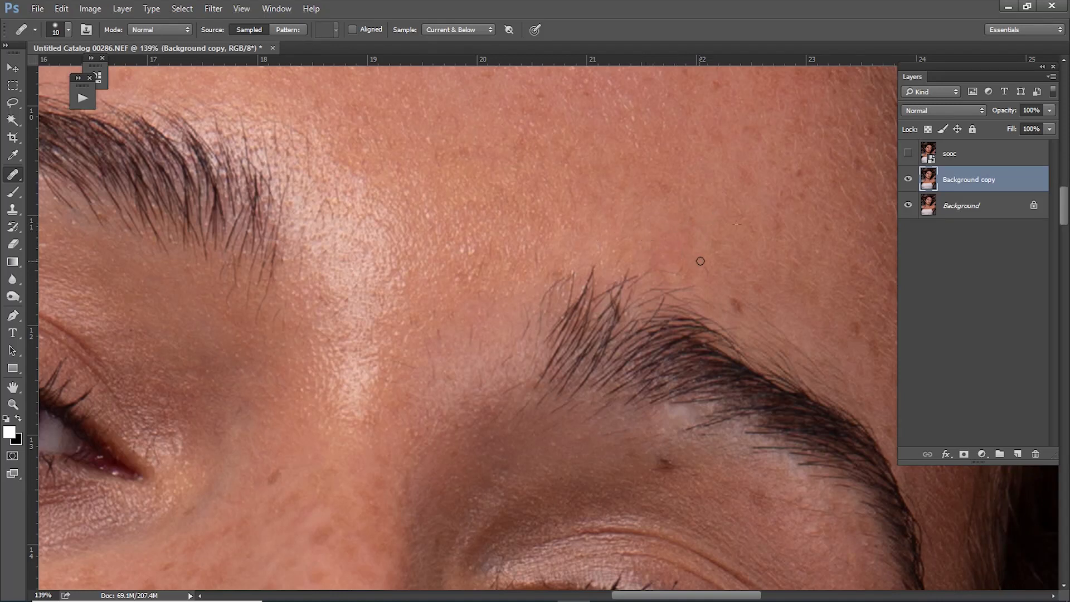
click(744, 285)
Zoom in and heal the skin just above the right eyebrow.
scroll(682, 272, up, 1)
scroll(697, 259, up, 1)
scroll(669, 256, up, 1)
scroll(658, 250, up, 1)
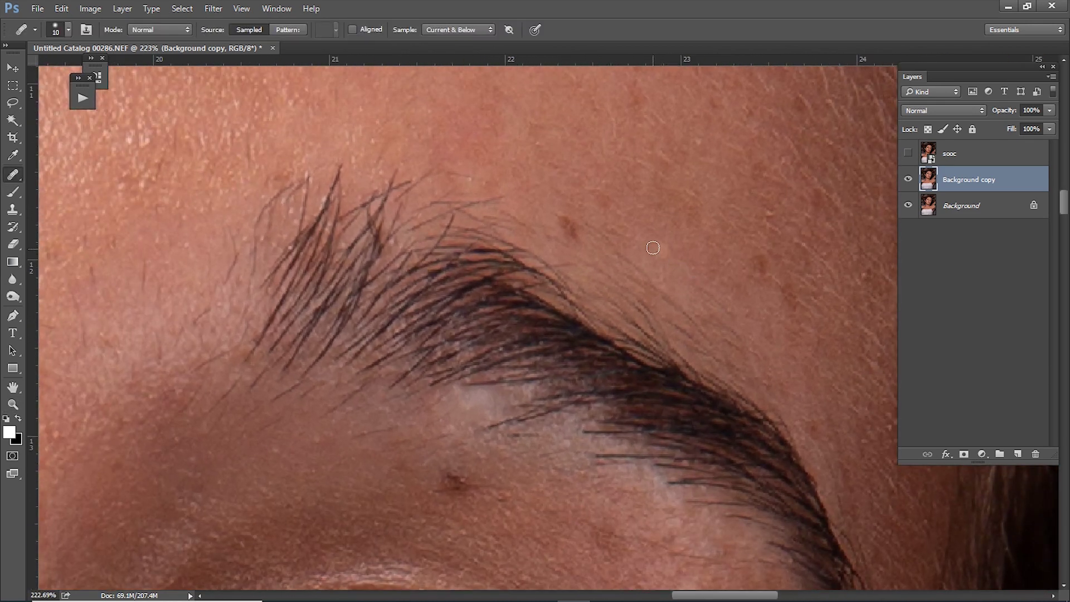
click(624, 256)
drag(661, 280, 581, 225)
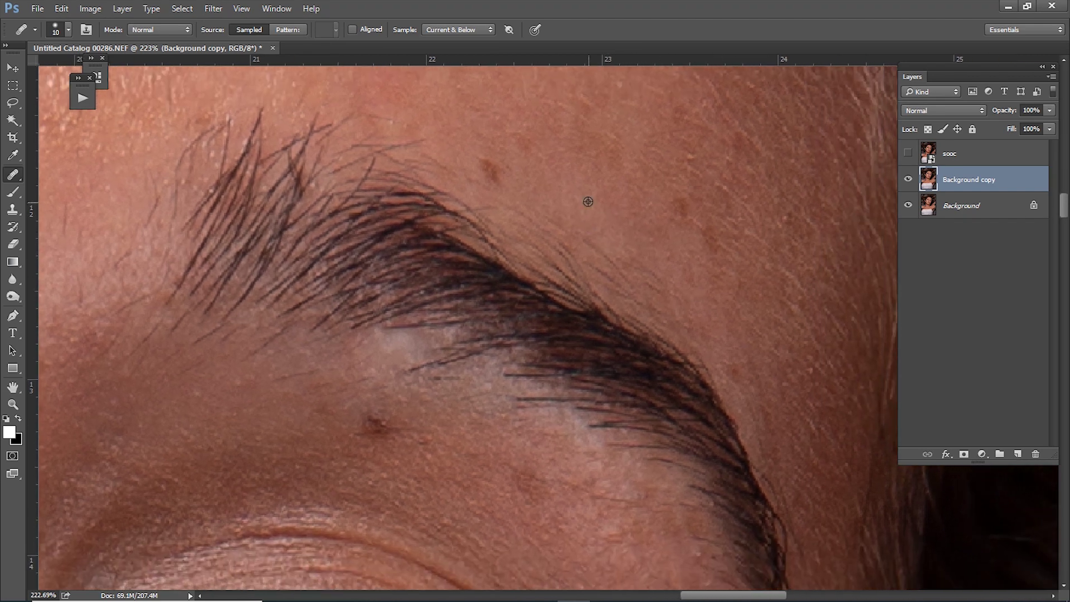
mouse_move(676, 294)
mouse_down()
mouse_move(645, 287)
mouse_move(626, 247)
mouse_up()
Smooth the skin along and below the outer eyebrow edge toward the eye.
alt+click(626, 247)
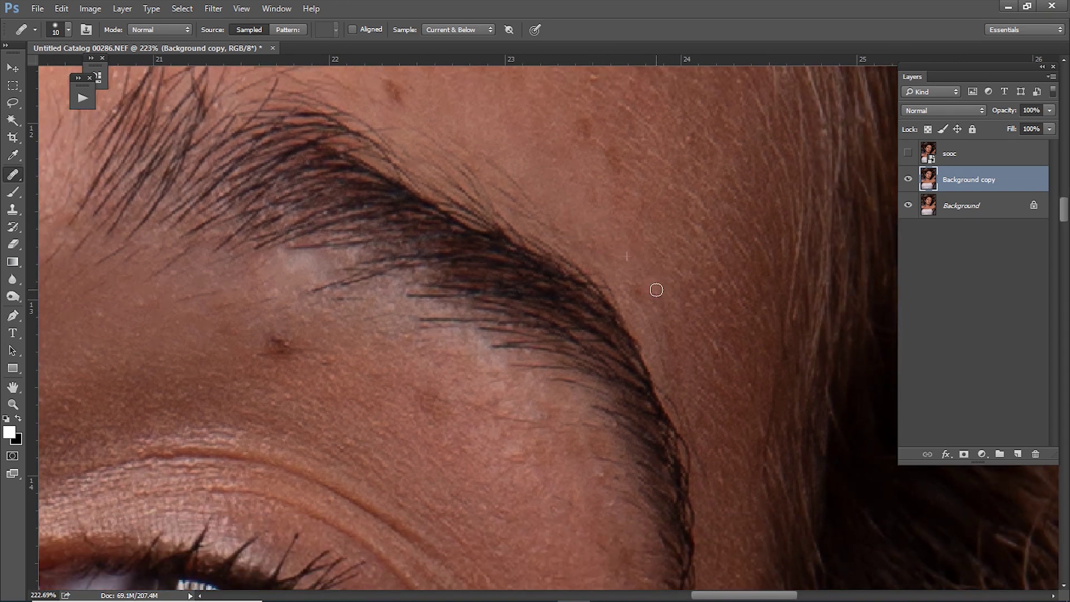
mouse_move(636, 283)
mouse_down()
mouse_move(644, 297)
mouse_move(655, 213)
mouse_up()
drag(562, 364, 595, 380)
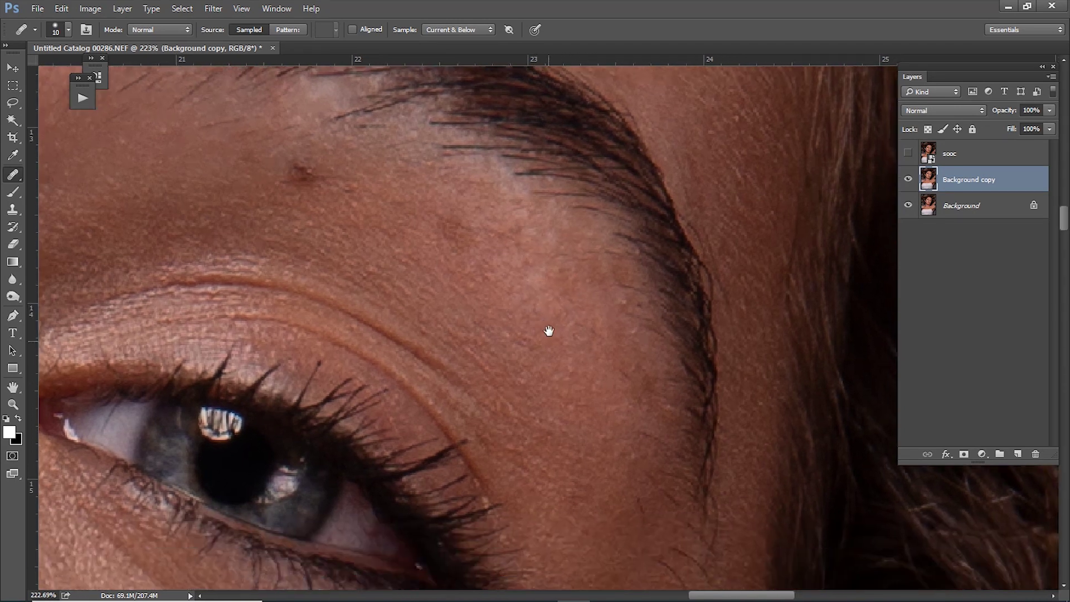
drag(561, 403, 549, 316)
alt+click(548, 310)
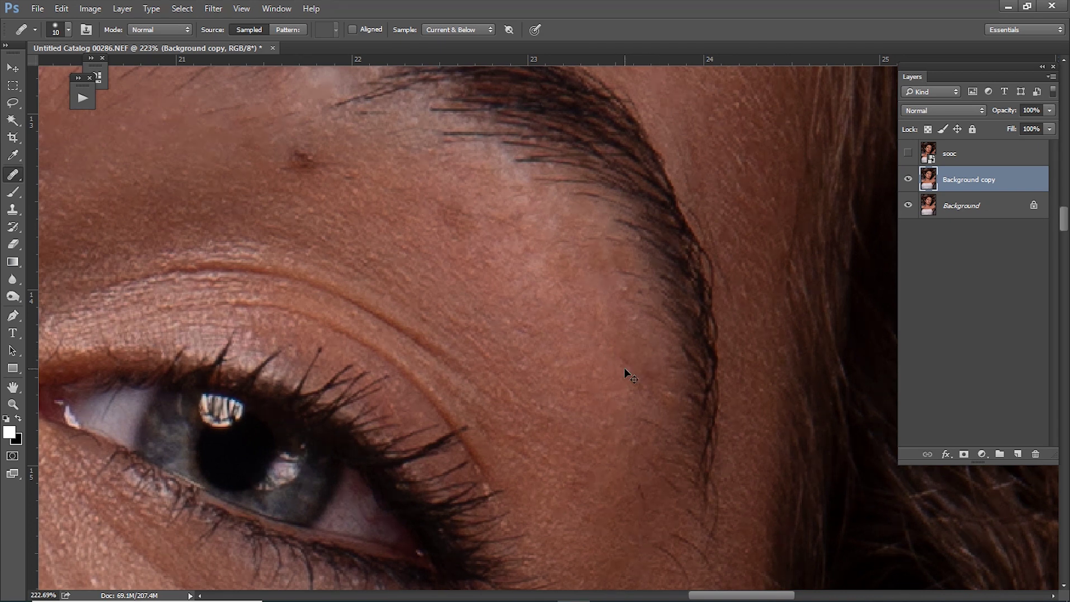
scroll(625, 367, down, 1)
scroll(624, 368, down, 3)
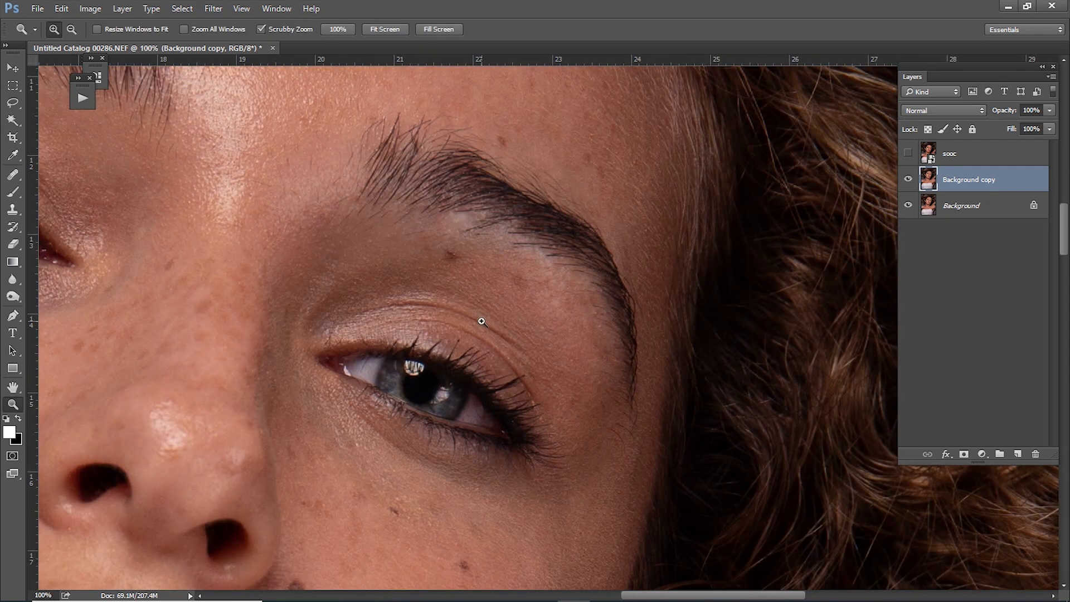
Heal the small blemishes along and above the eyebrow, sampling clean forehead skin as the source.
scroll(478, 318, up, 1)
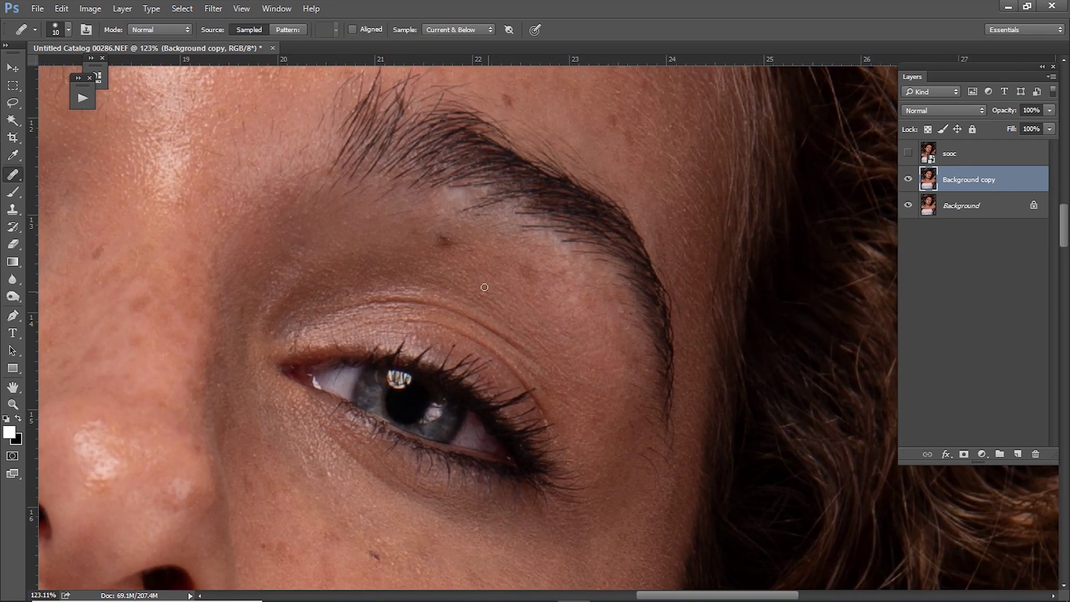
click(340, 226)
mouse_move(370, 218)
mouse_down()
mouse_move(387, 217)
mouse_move(499, 359)
mouse_up()
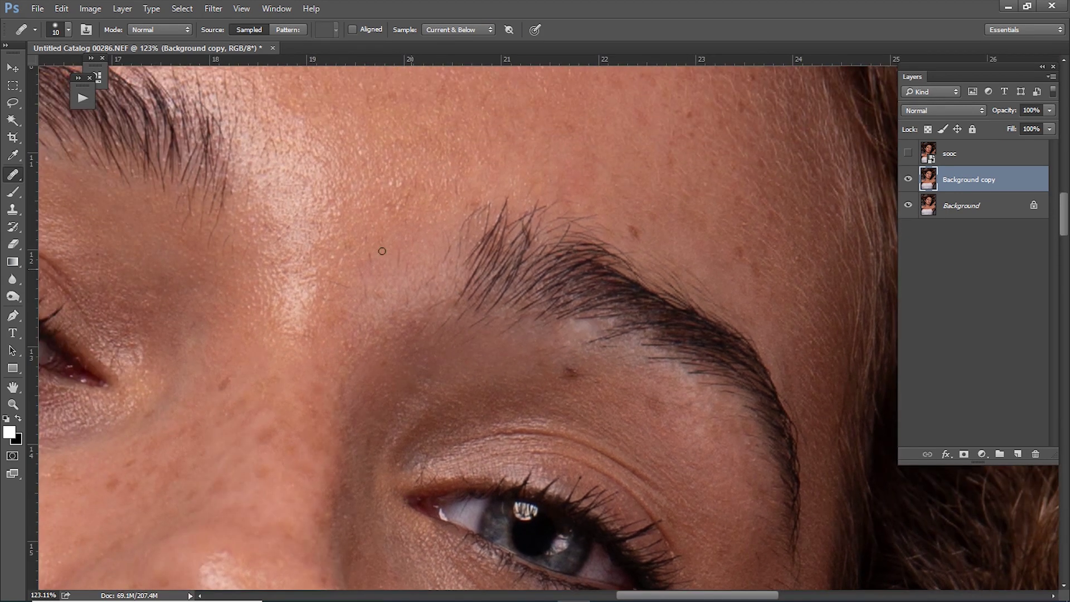
drag(367, 252, 366, 283)
scroll(397, 263, up, 2)
drag(409, 229, 410, 247)
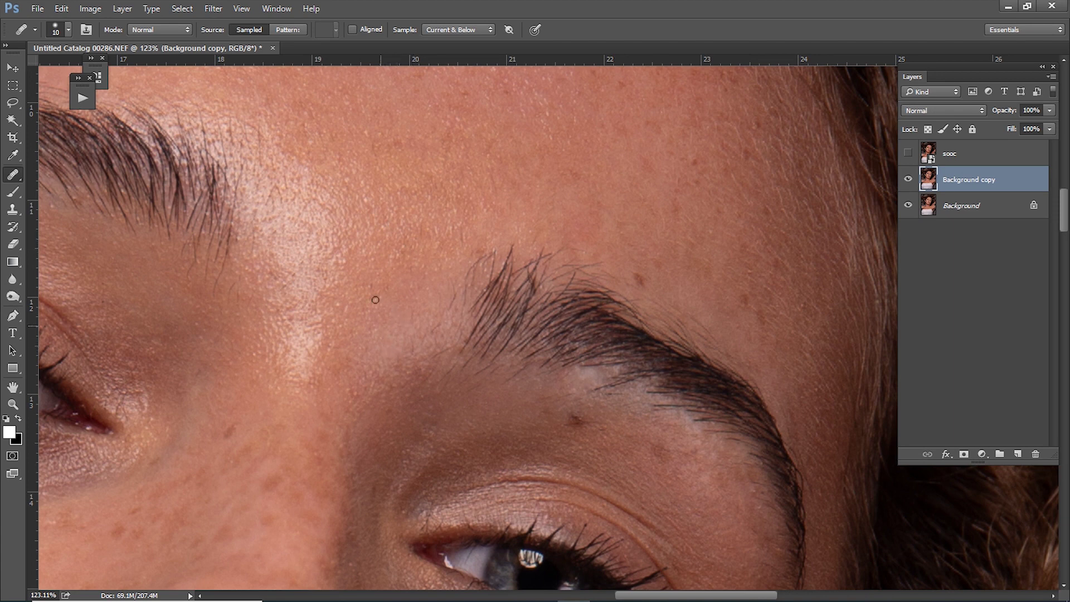
scroll(375, 300, up, 4)
scroll(474, 295, up, 4)
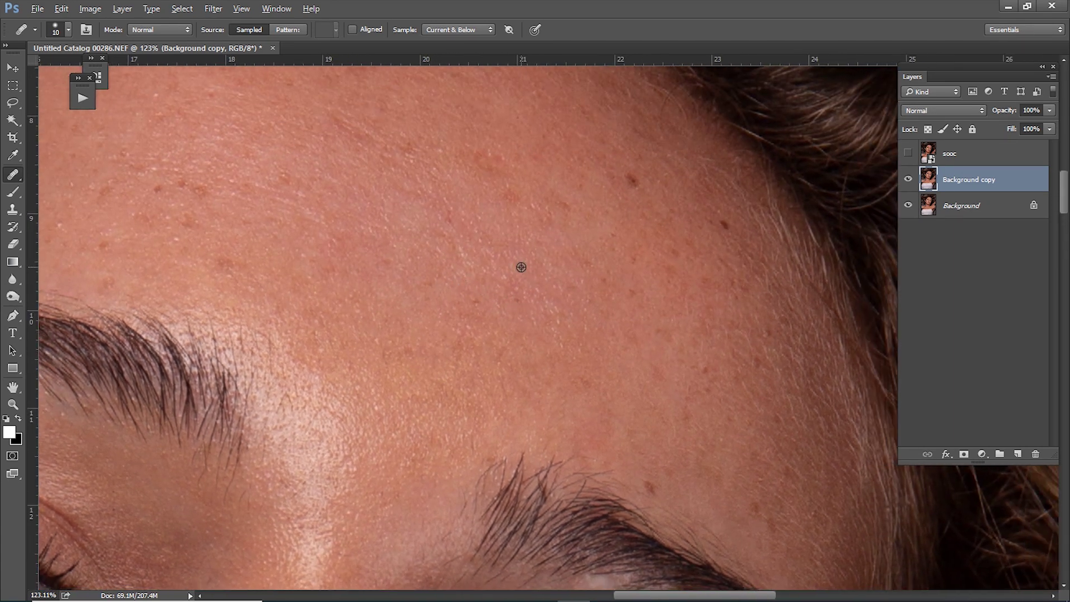
drag(524, 311, 558, 306)
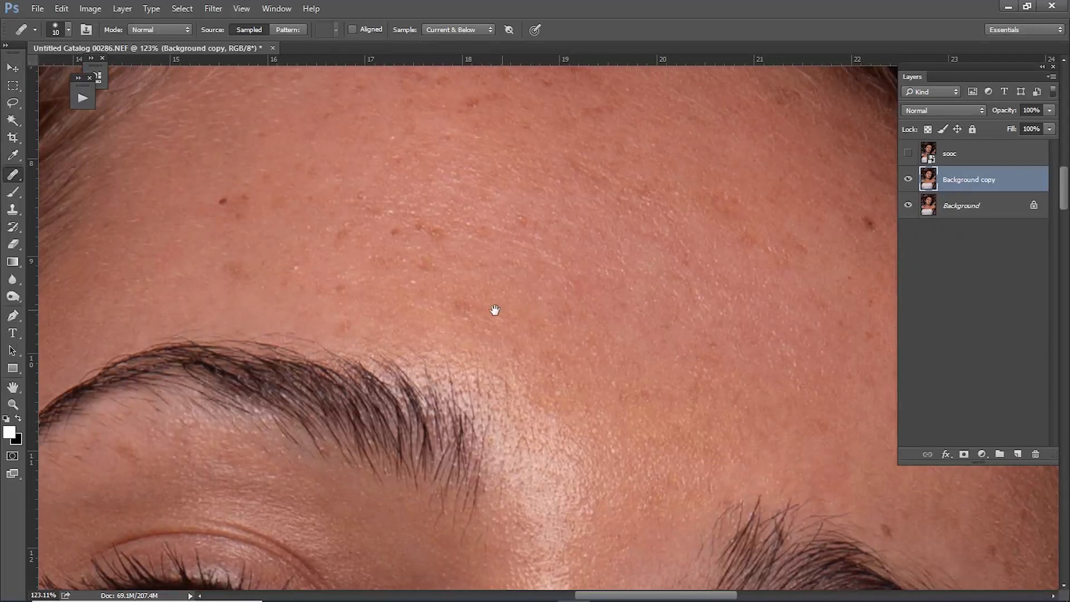
alt+click(295, 249)
Pan down across the portrait to inspect the cheek, lips, jaw and neck.
scroll(308, 247, up, 3)
scroll(308, 248, left, 2)
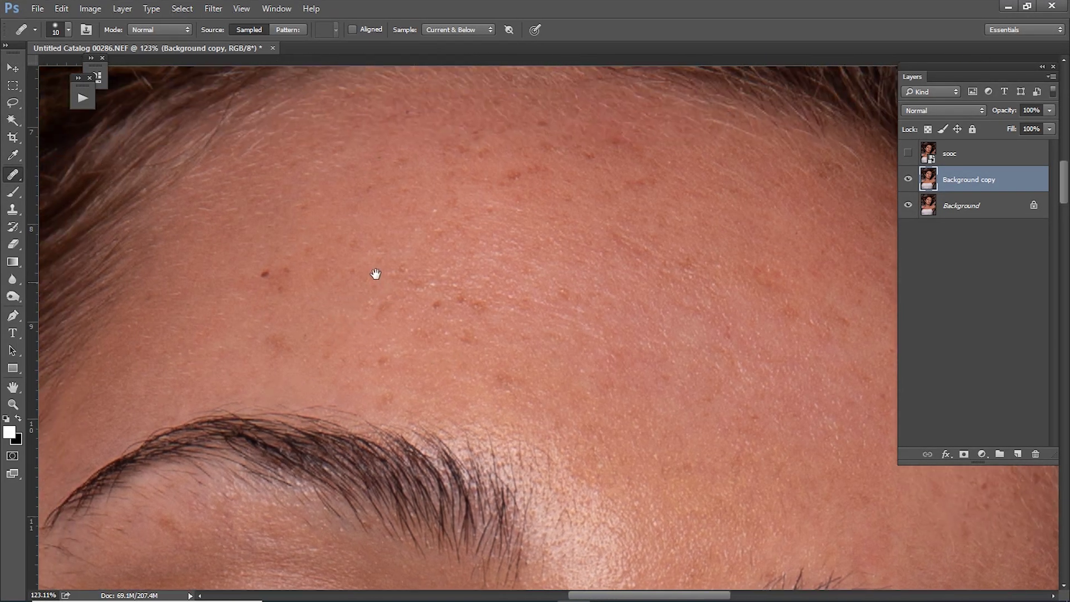
scroll(435, 219, up, 5)
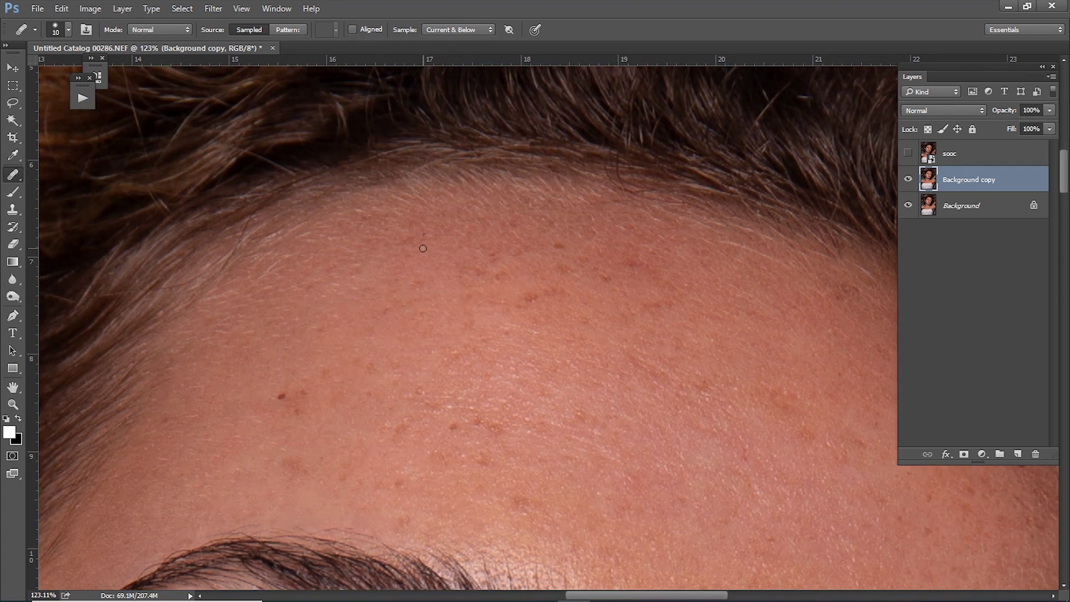
scroll(402, 290, down, 4)
scroll(382, 322, down, 5)
scroll(382, 323, left, 4)
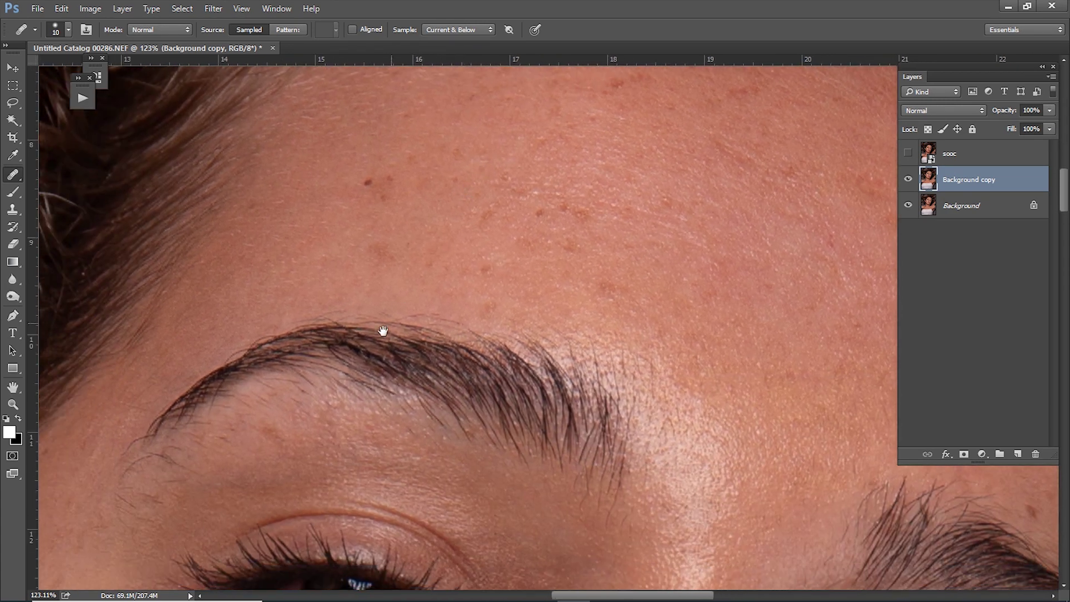
scroll(388, 308, down, 6)
scroll(388, 307, left, 4)
scroll(386, 303, down, 4)
scroll(379, 320, down, 4)
scroll(379, 320, left, 3)
scroll(349, 290, down, 5)
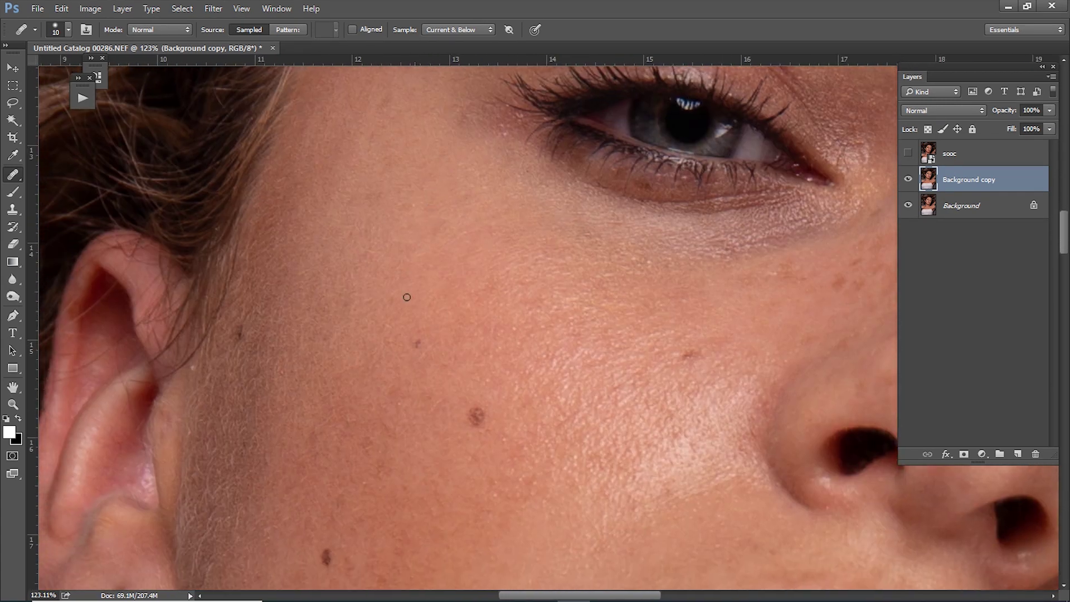
scroll(407, 297, down, 5)
scroll(407, 296, left, 4)
scroll(408, 326, down, 6)
mouse_move(408, 326)
mouse_down()
mouse_move(520, 217)
mouse_move(493, 107)
mouse_up()
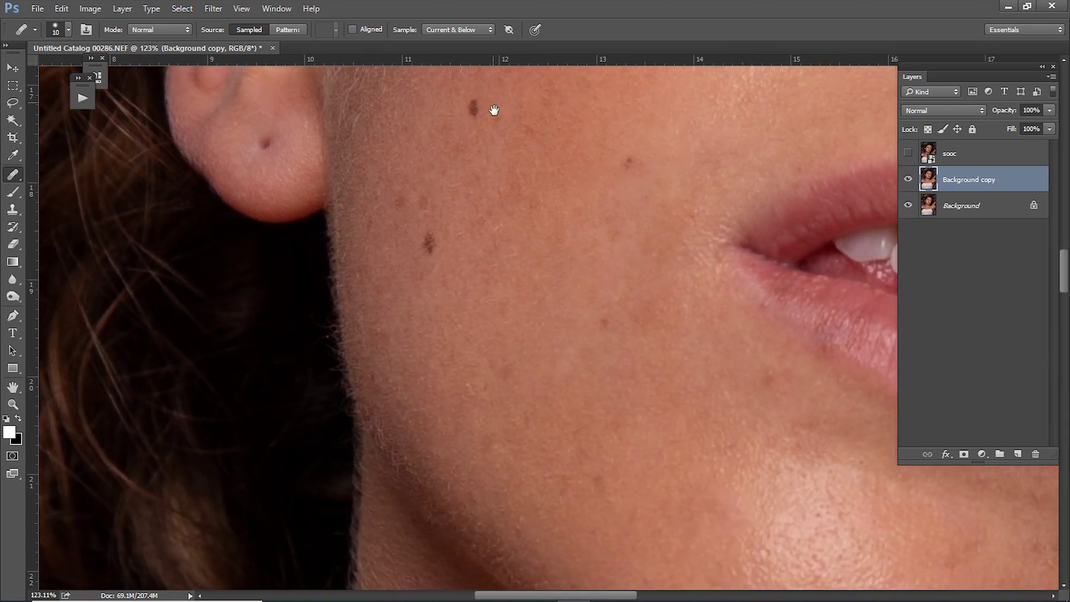
drag(449, 295, 447, 181)
mouse_move(473, 370)
mouse_down()
mouse_move(473, 311)
mouse_move(406, 270)
mouse_up()
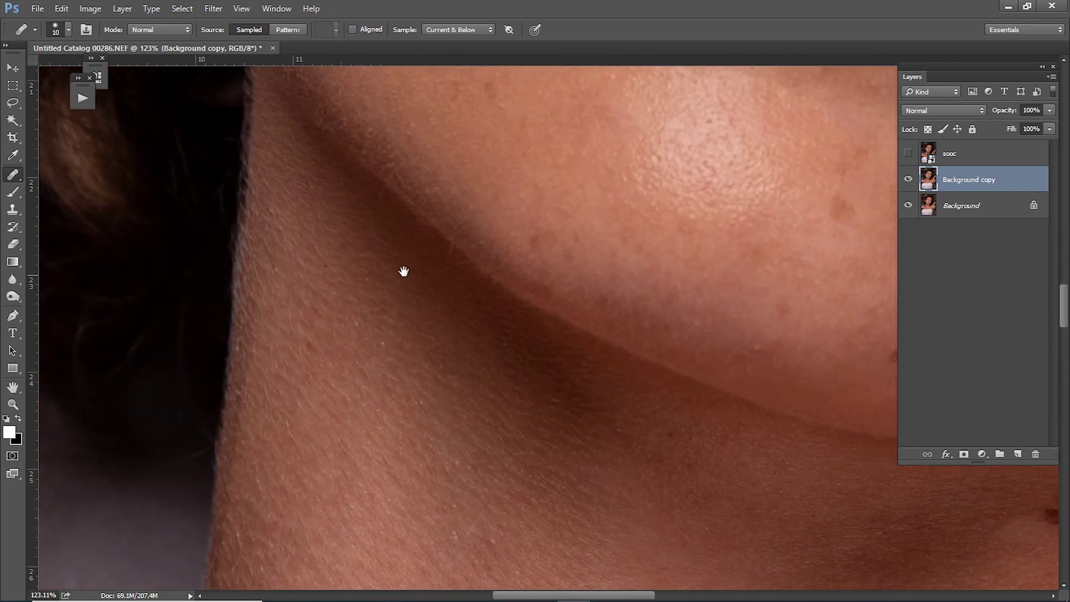
drag(474, 241, 406, 243)
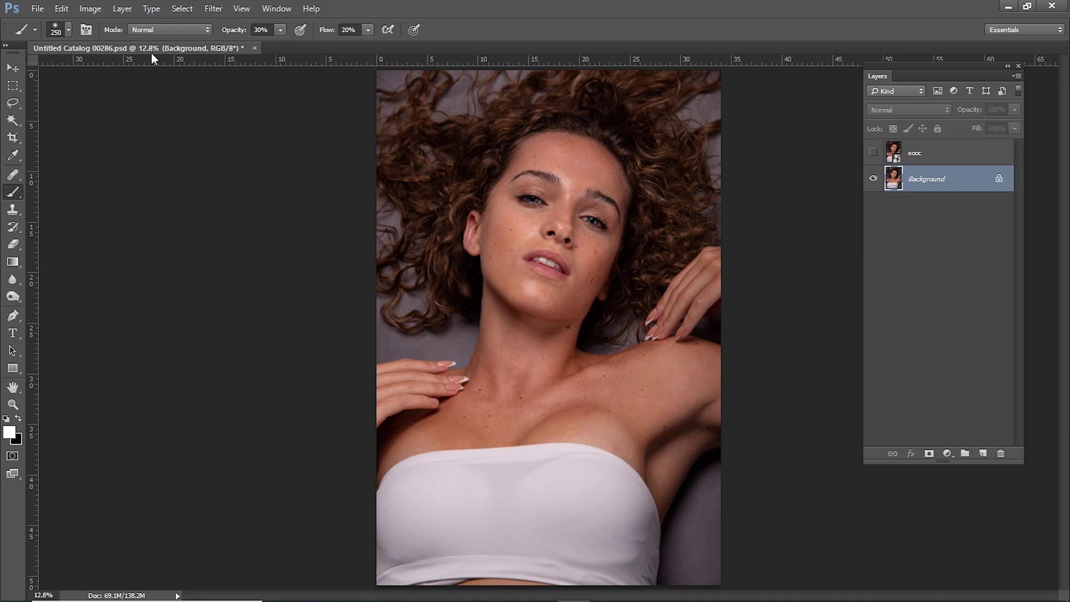
After glancing at the sooc original, open Beauty Retouch from Extensions and dock it left of the canvas.
click(873, 152)
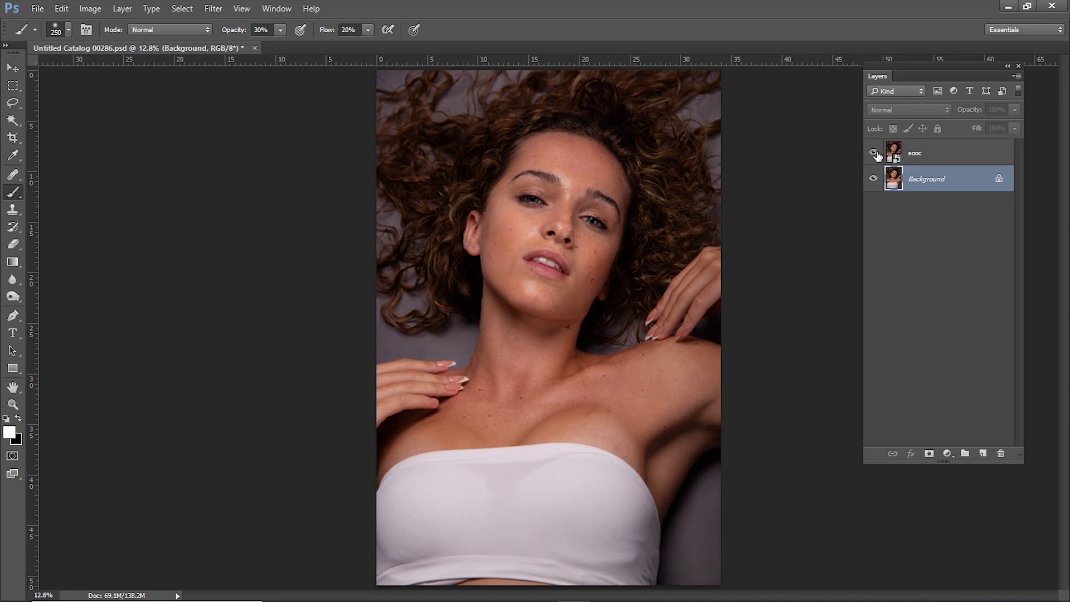
click(277, 8)
mouse_move(287, 56)
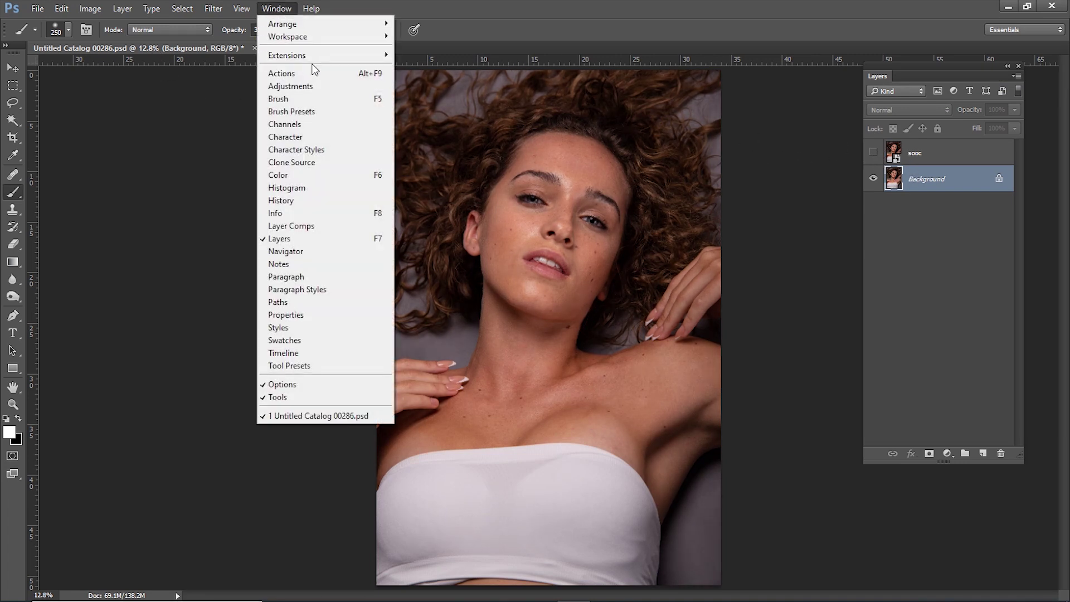
click(420, 55)
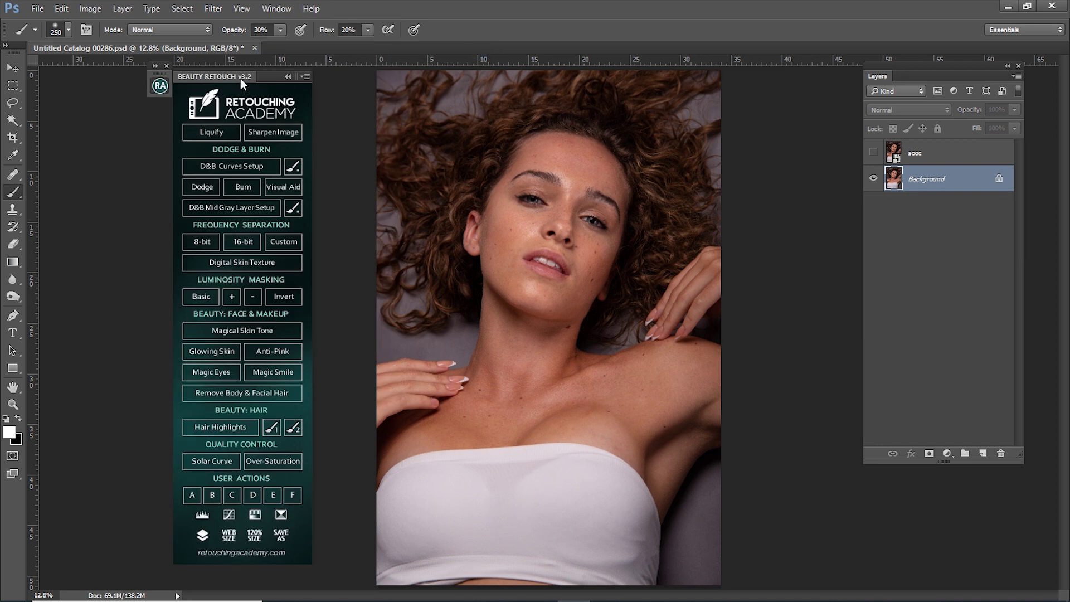
drag(240, 79, 219, 69)
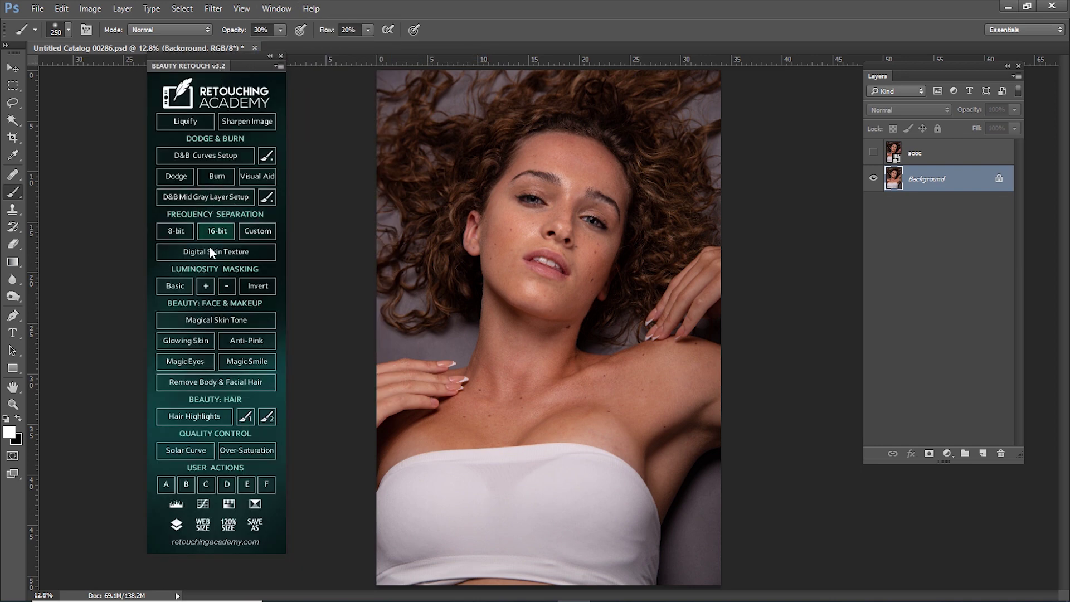
Run the 8-bit Frequency Separation action with a 12-pixel Gaussian Blur radius on the low-frequency layer.
click(183, 232)
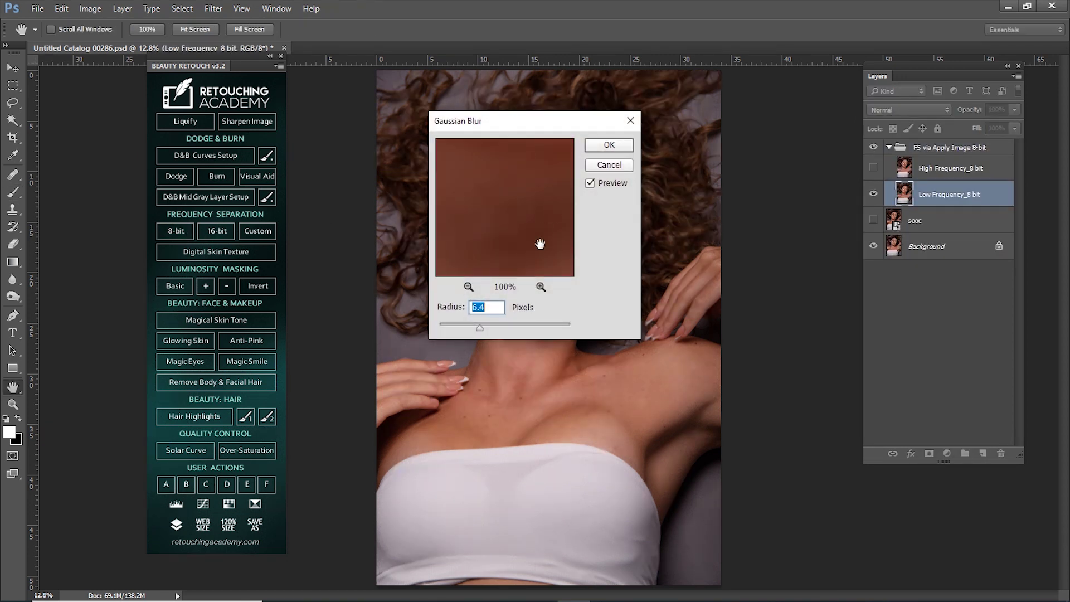
click(469, 287)
click(469, 287)
click(469, 286)
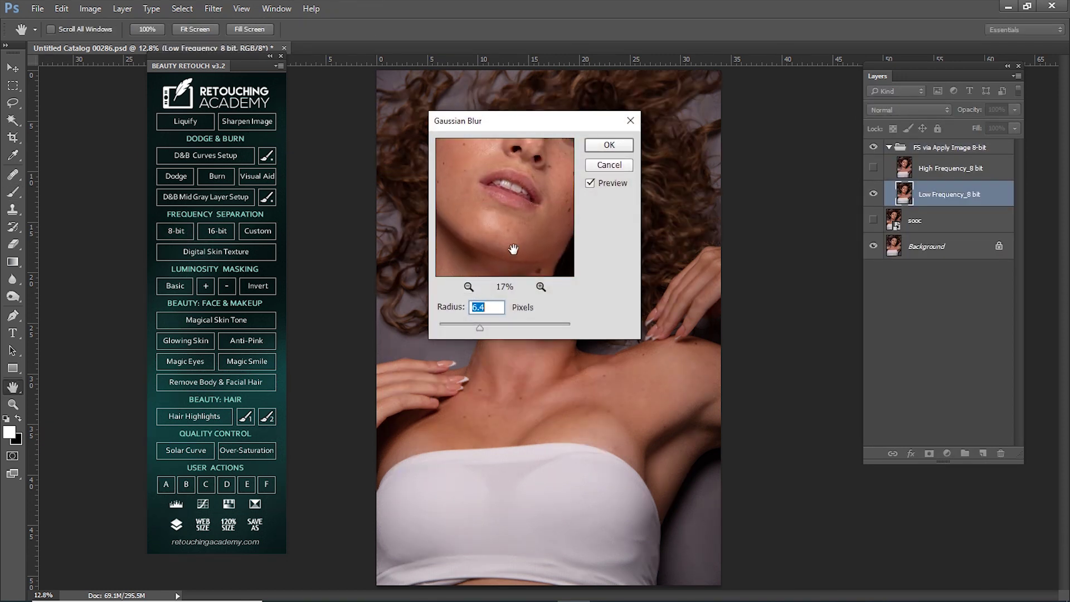
click(541, 286)
click(541, 286)
click(541, 287)
drag(534, 260, 547, 232)
click(541, 287)
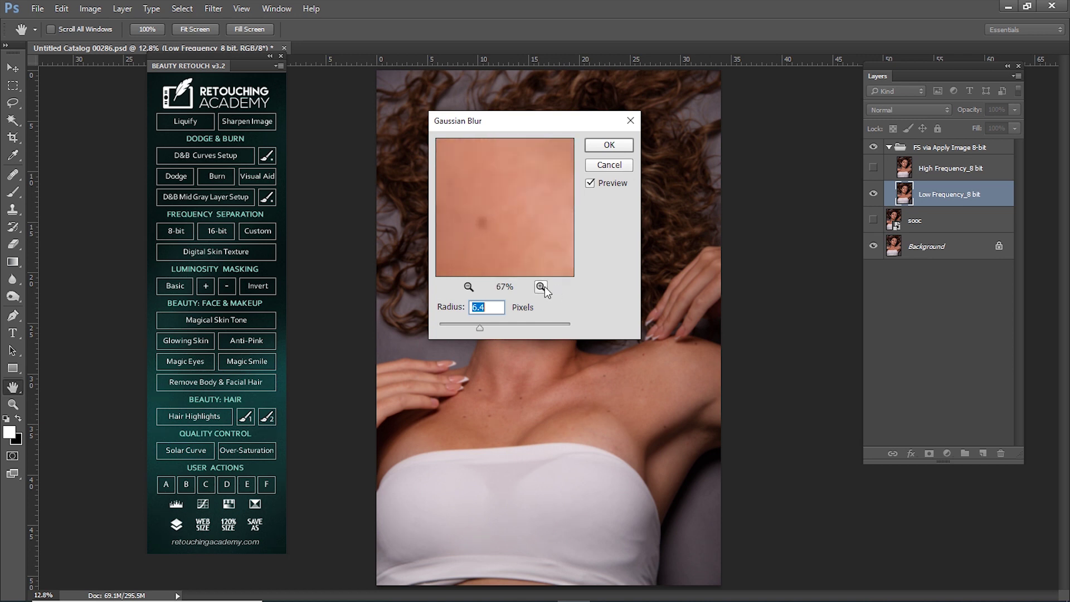
drag(480, 196, 492, 226)
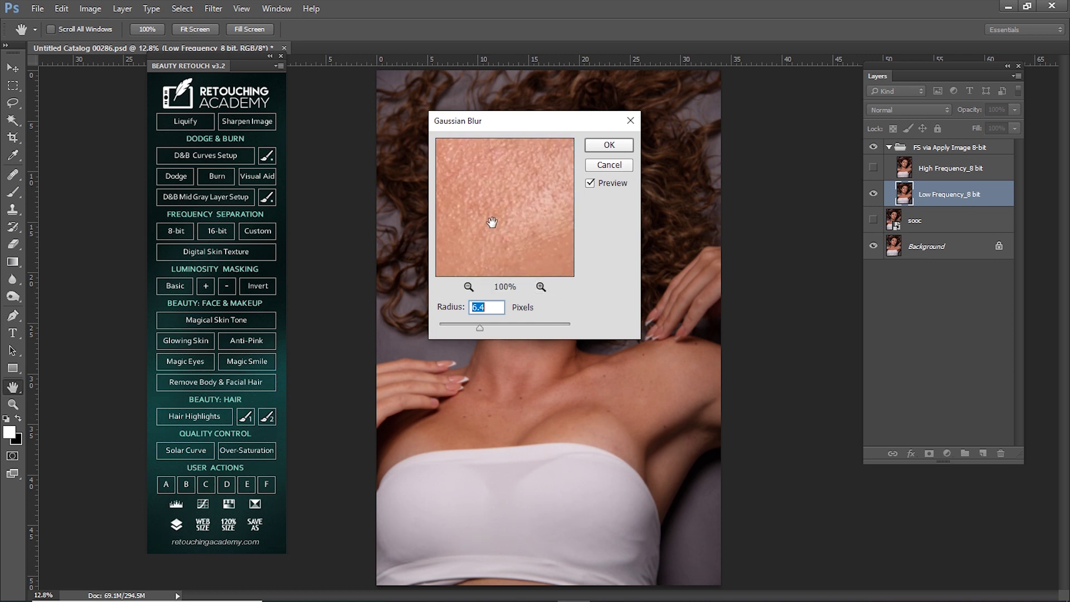
text(12)
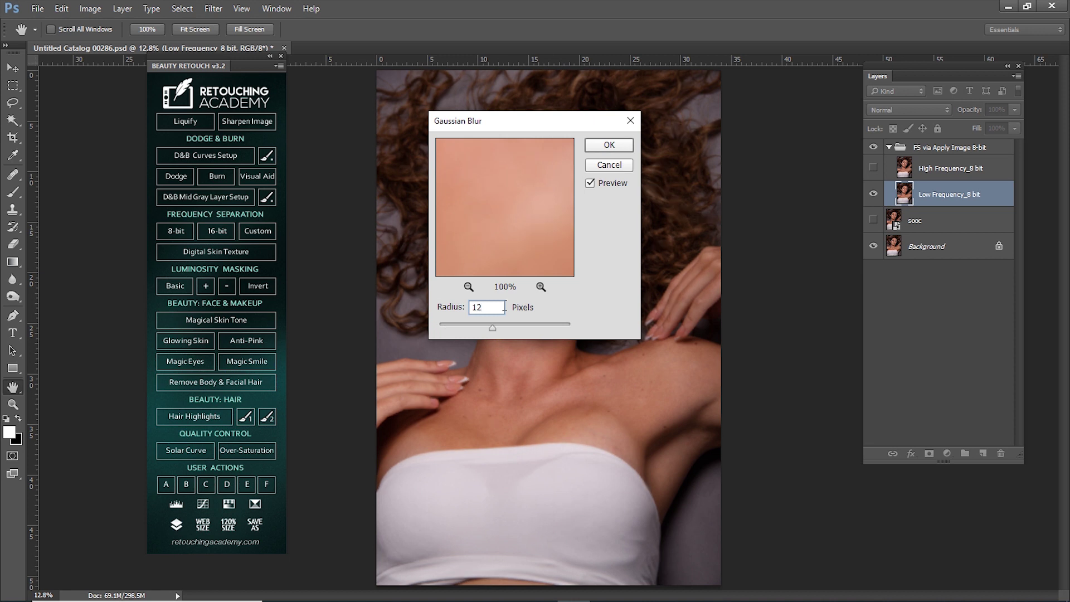
key(Return)
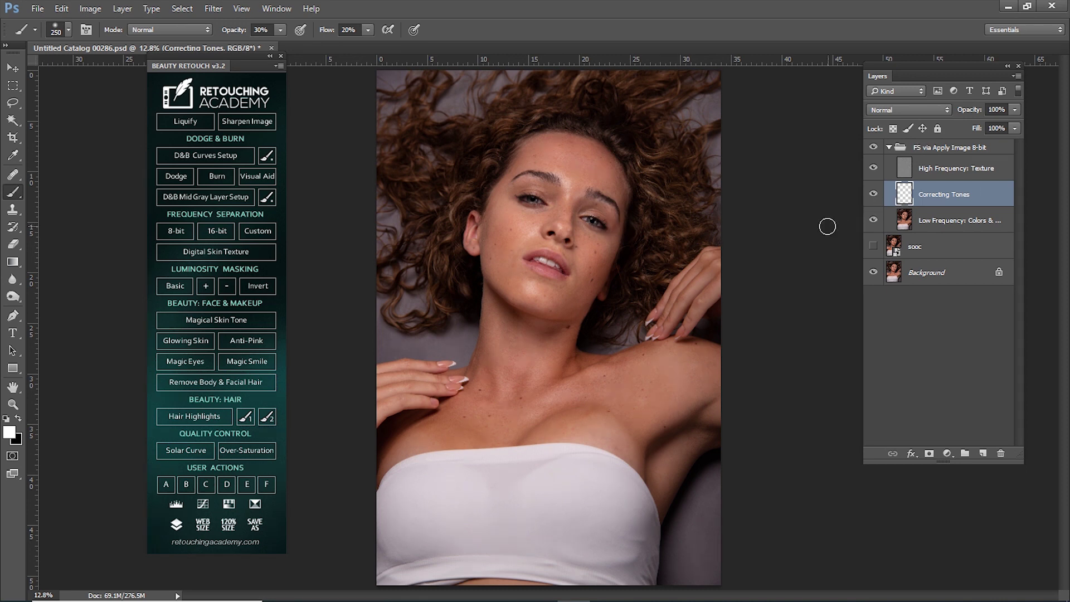
Zoom in on the face, hide High Frequency: Texture and Correcting Tones, and select Low Frequency.
key(z)
mouse_move(543, 229)
mouse_down()
mouse_move(598, 277)
mouse_move(581, 255)
mouse_up()
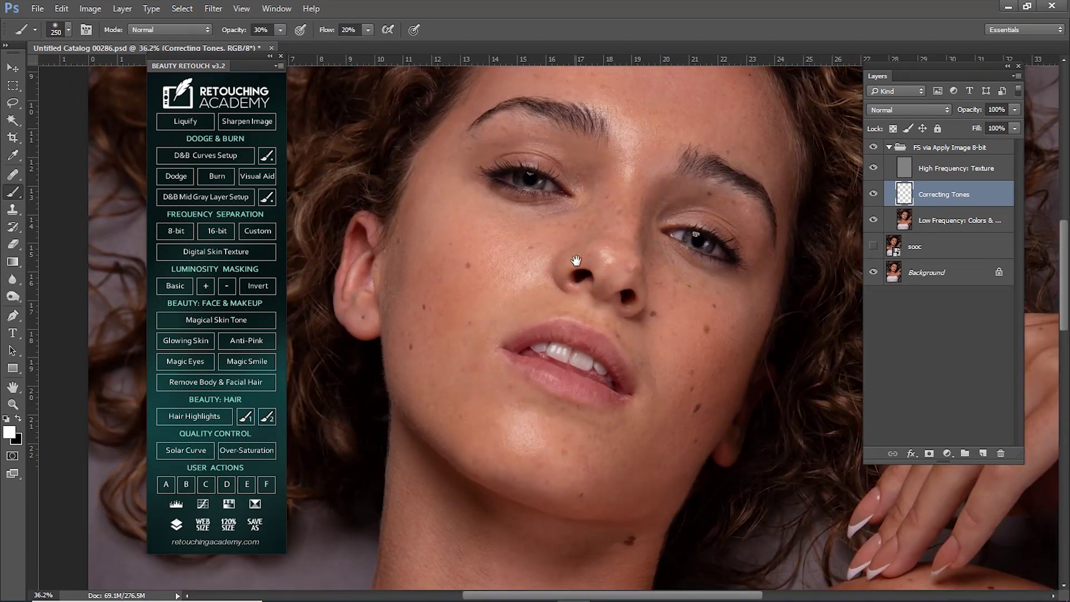
key(b)
click(873, 168)
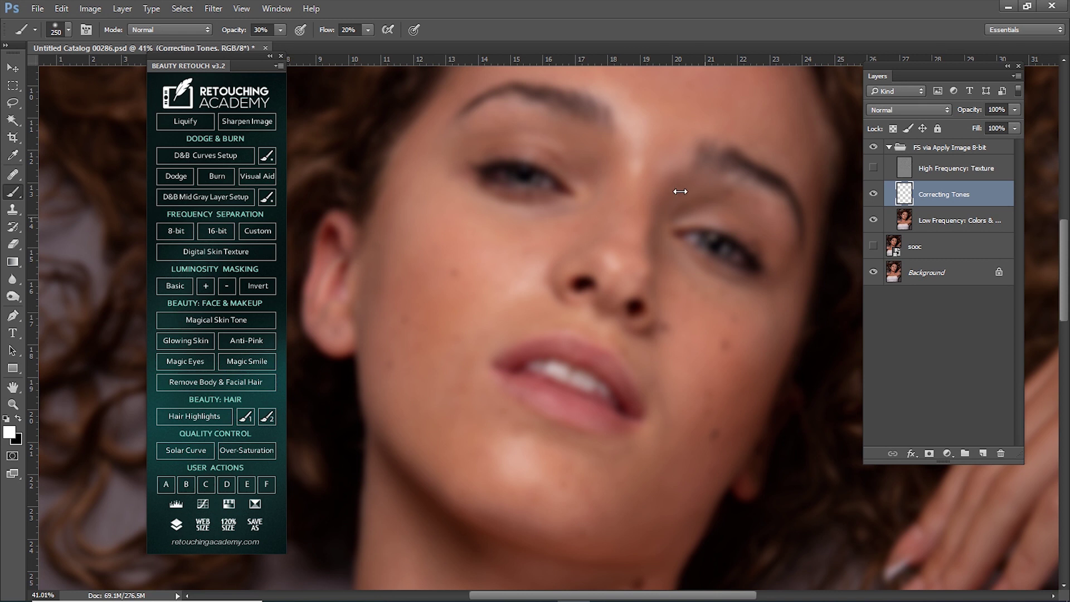
drag(681, 191, 690, 234)
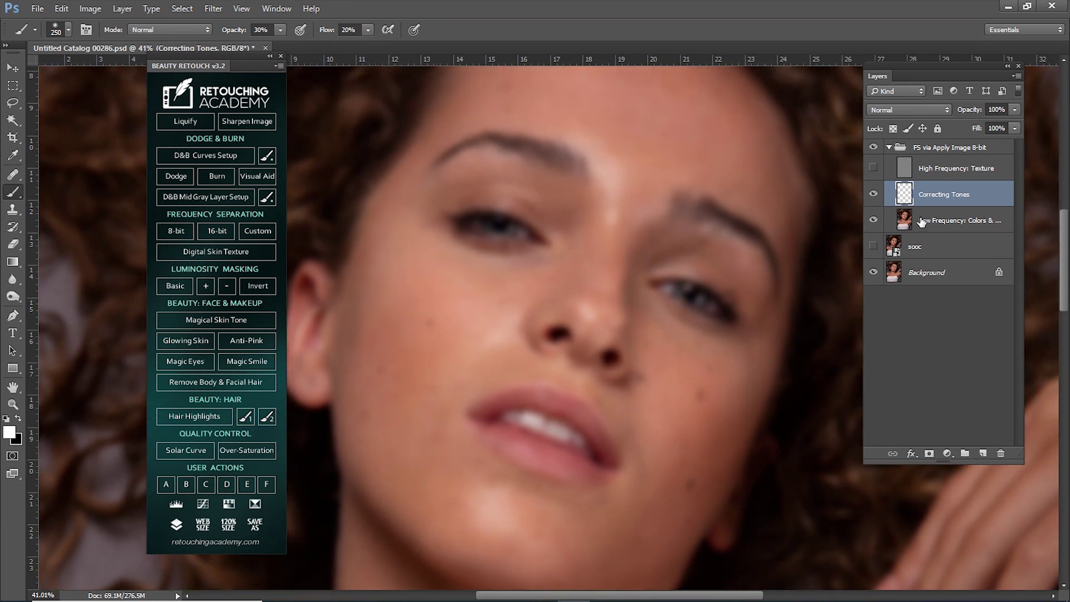
click(921, 221)
click(873, 194)
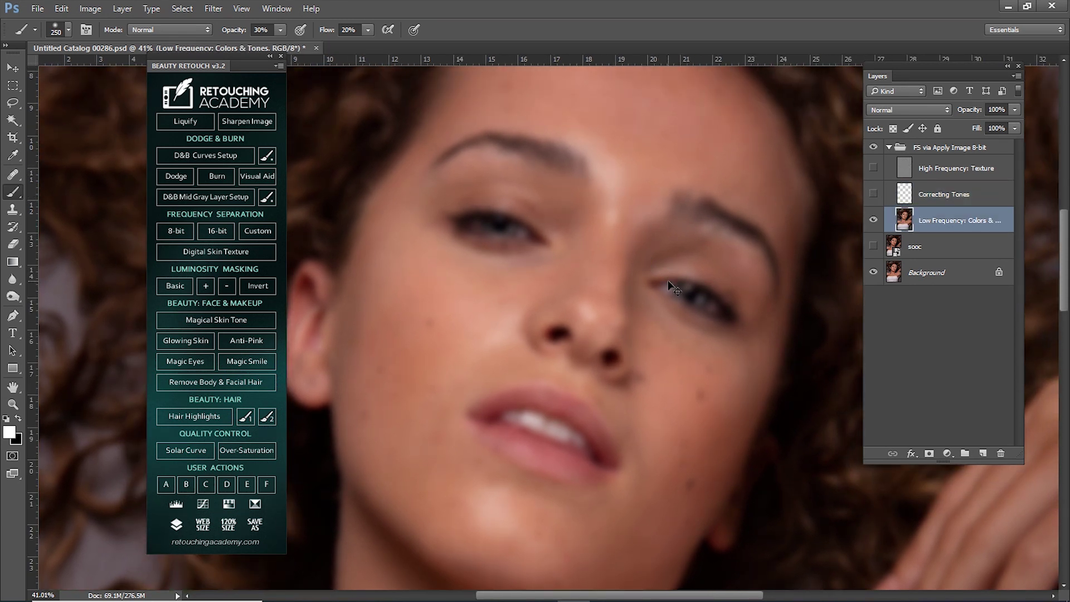
Duplicate the Low Frequency layer with Ctrl+J and switch to the Mixer Brush.
key(ctrl+j)
drag(478, 293, 477, 379)
key(shift+b)
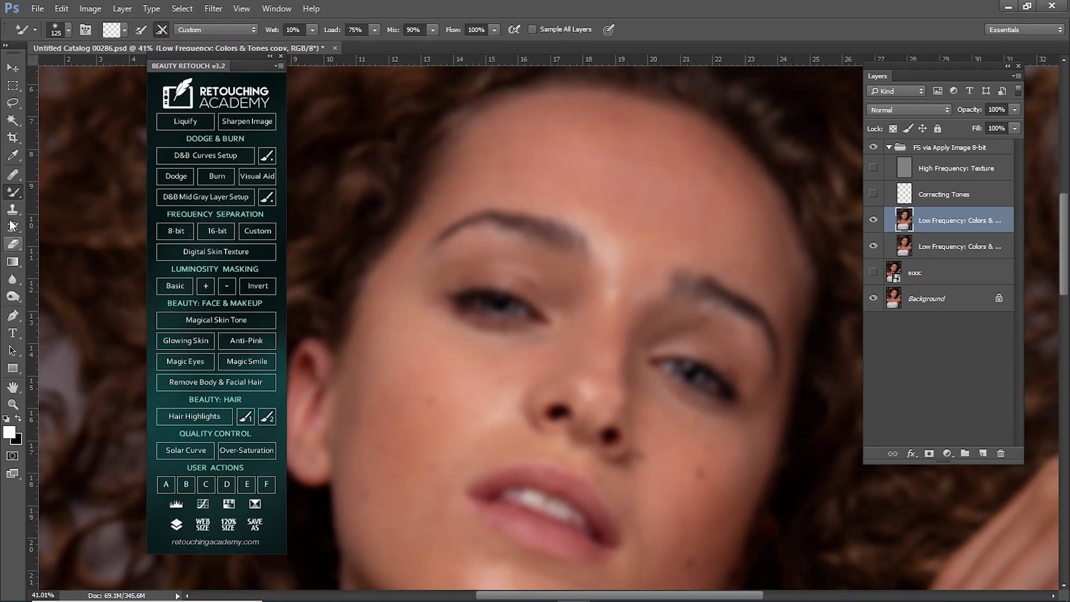
right_click(12, 193)
click(67, 227)
click(269, 56)
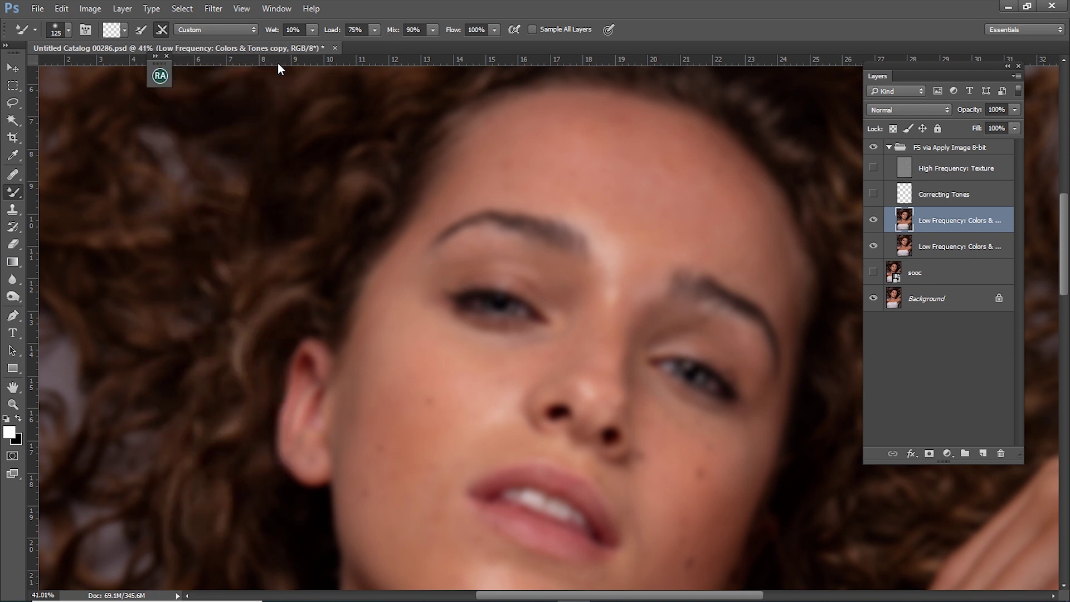
Blend the tones along the nose bridge and between the brows with the Mixer Brush.
drag(476, 162, 412, 172)
key(bracketright)
key(bracketright)
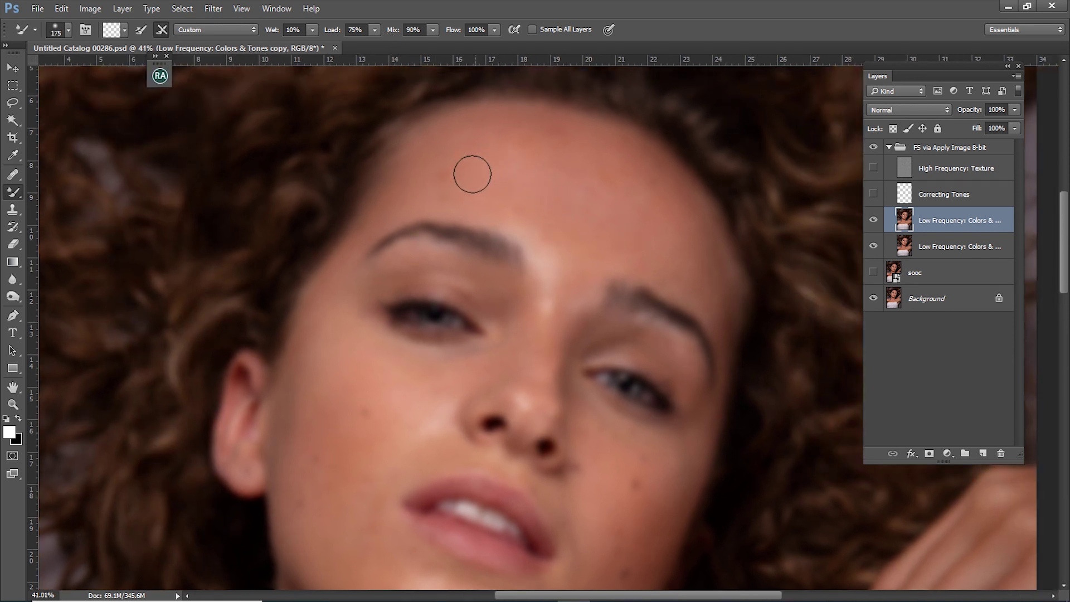
key(bracketright)
key(bracketleft)
key(bracketleft)
key(bracketleft)
drag(544, 299, 538, 348)
key(bracketright)
key(bracketright)
key(bracketright)
key(bracketleft)
key(bracketleft)
key(bracketright)
key(bracketright)
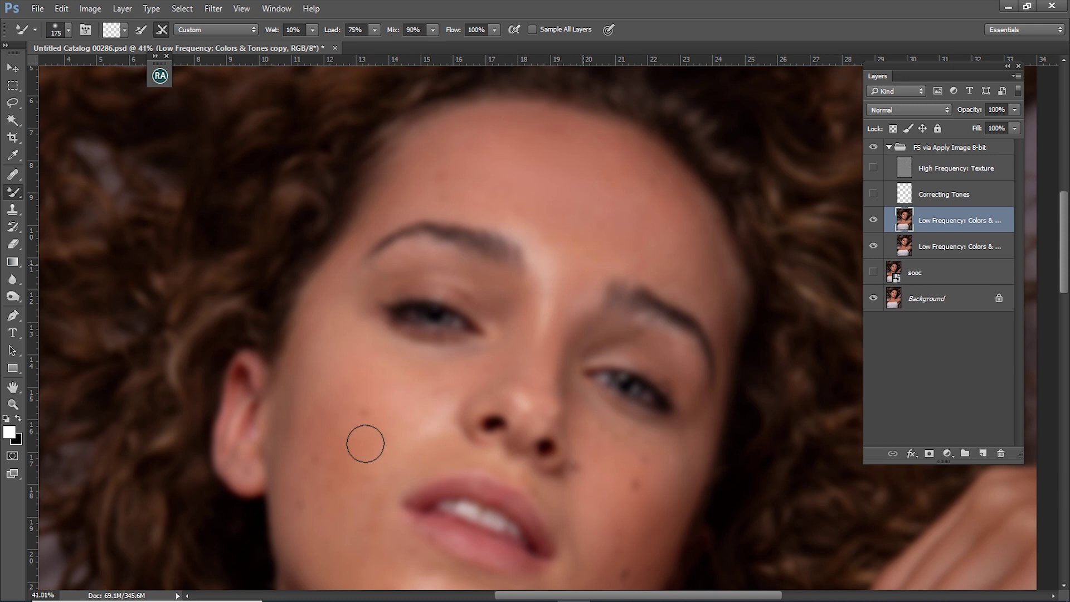
key(bracketright)
key(bracketleft)
Smooth and lighten the skin tones on the chin and beside the mouth.
mouse_move(363, 458)
mouse_down()
mouse_move(370, 354)
mouse_move(404, 383)
mouse_up()
key(bracketleft)
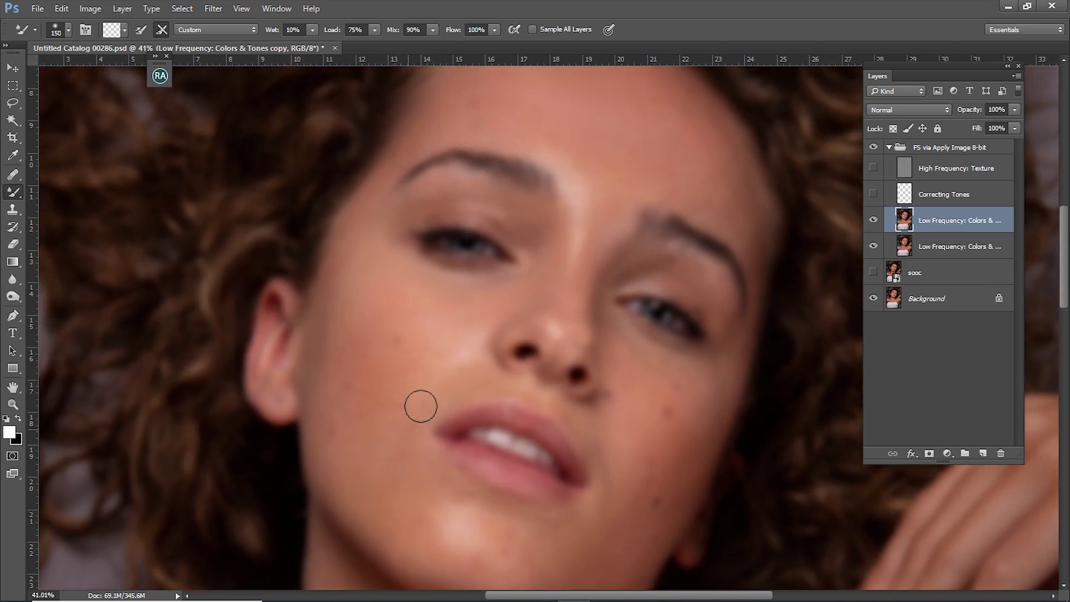
key(bracketright)
drag(503, 460, 505, 443)
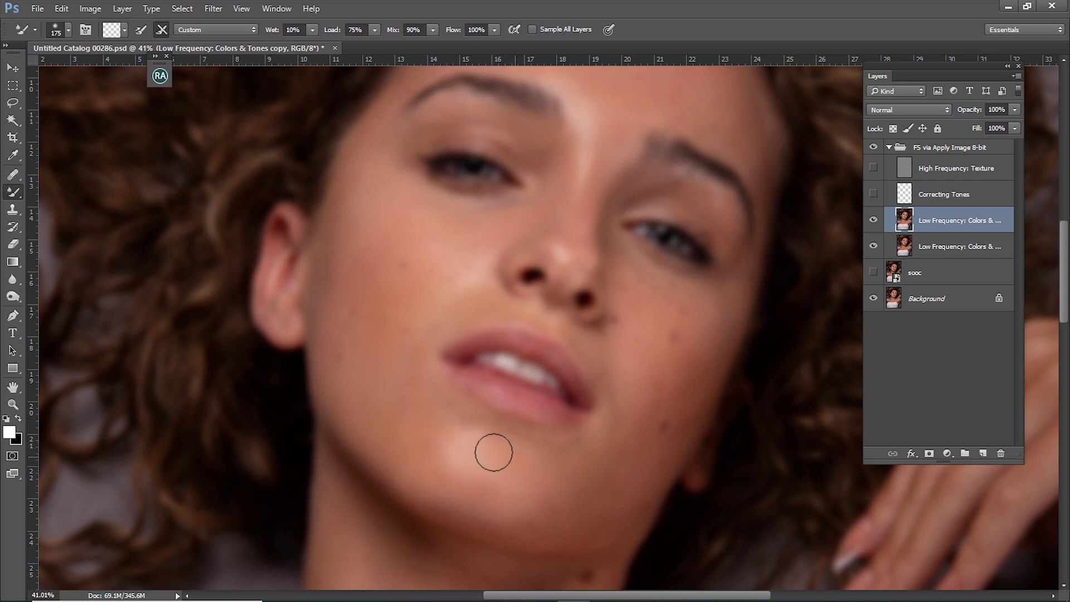
key(bracketleft)
mouse_move(441, 437)
mouse_down()
mouse_move(454, 449)
mouse_move(445, 481)
mouse_move(568, 513)
mouse_up()
key(bracketright)
key(bracketleft)
key(bracketright)
Blend the forehead and brow tones, then show the skin texture layer again.
scroll(424, 412, up, 2)
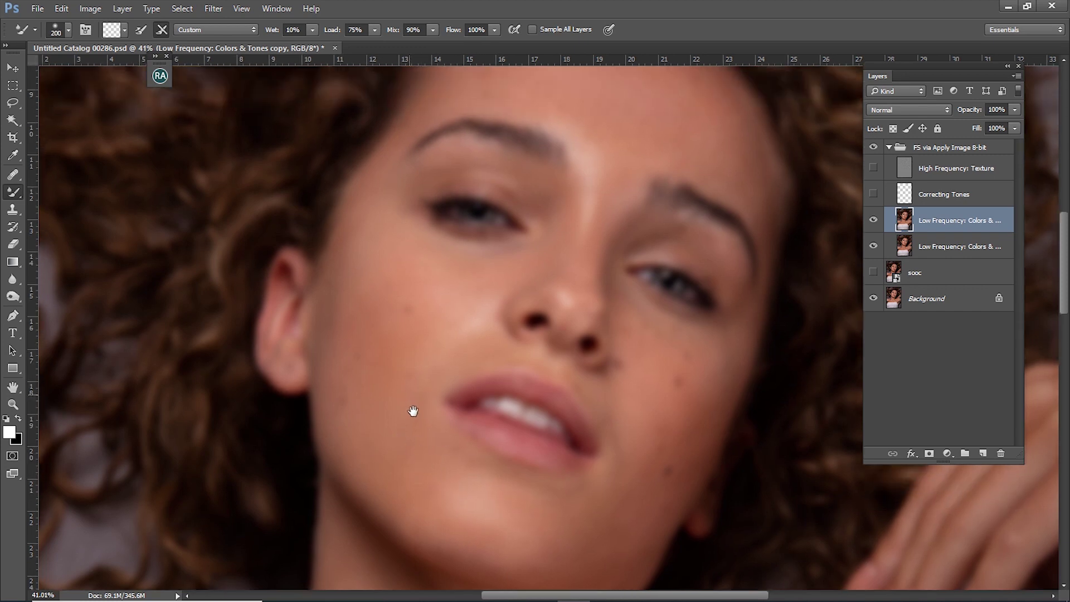
scroll(410, 411, up, 1)
key(bracketleft)
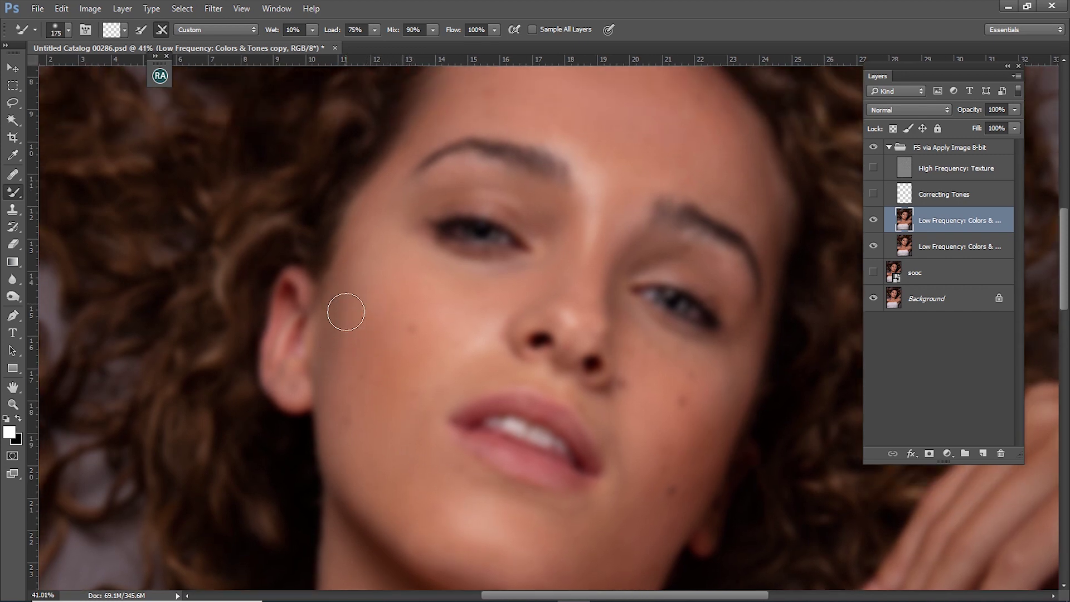
key(bracketleft)
drag(557, 277, 567, 327)
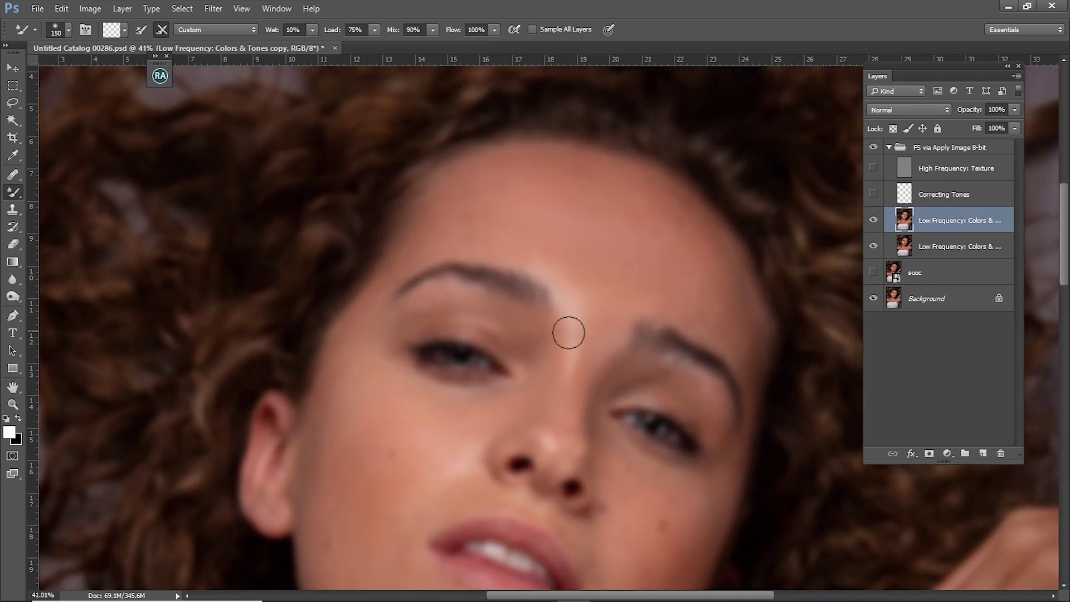
key(bracketleft)
key(bracketright)
key(bracketright)
key(bracketright)
key(bracketright)
key(bracketleft)
key(bracketleft)
key(bracketleft)
key(bracketright)
click(874, 168)
Zoom out and toggle the Low Frequency copy to compare before and after, then hide the texture.
key(ctrl+minus)
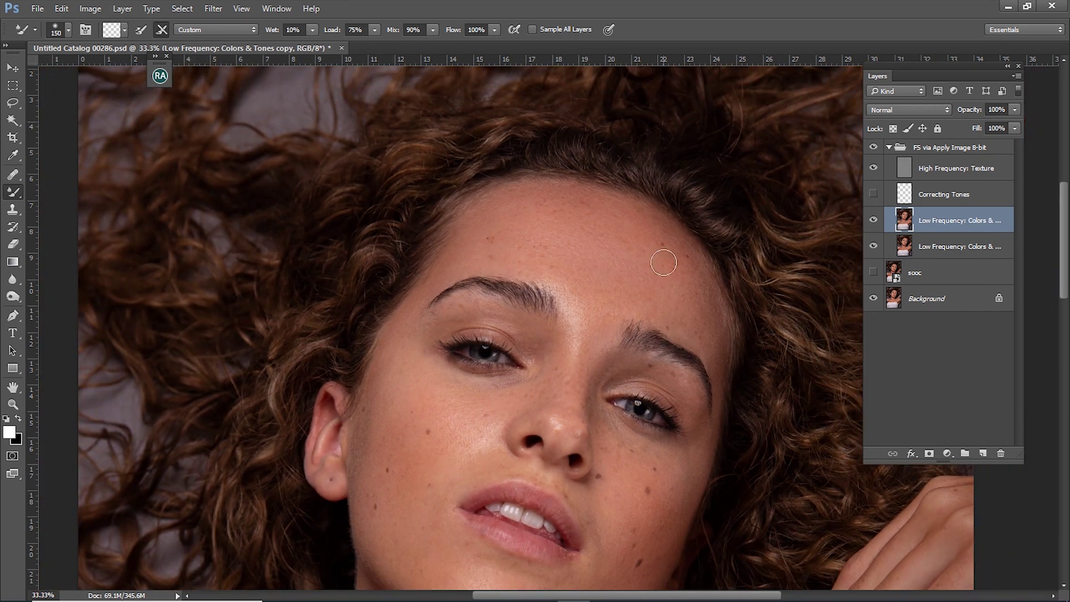
drag(656, 341, 648, 287)
click(873, 221)
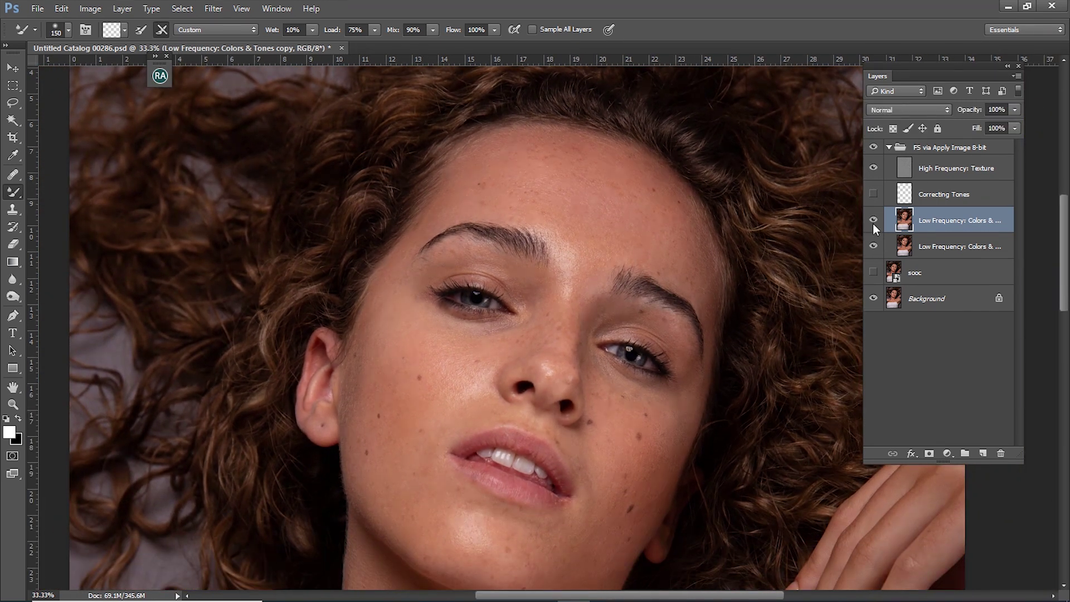
click(873, 220)
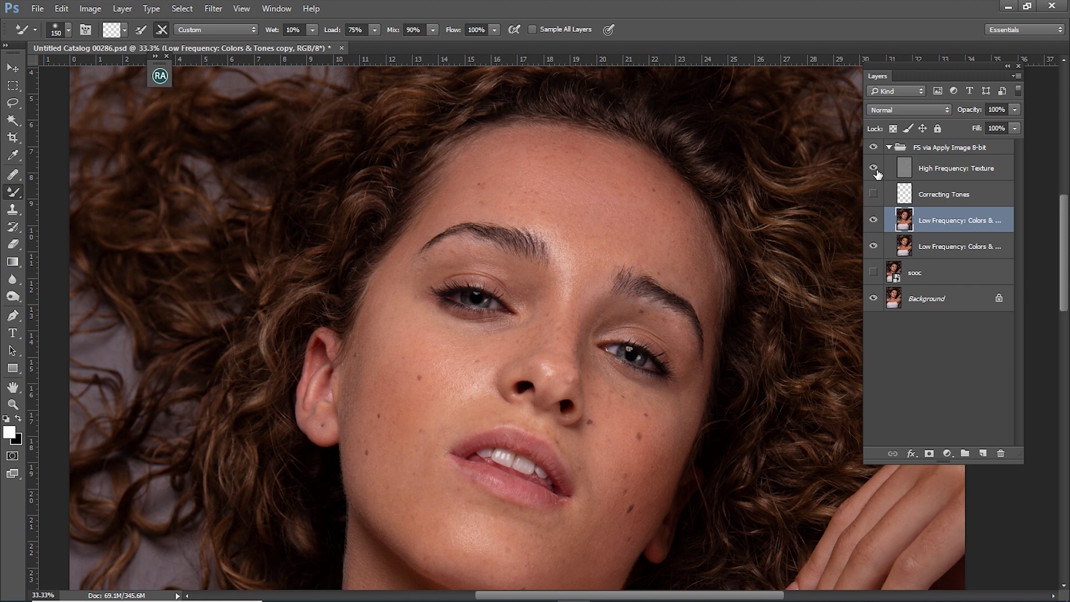
click(874, 221)
click(873, 220)
click(873, 167)
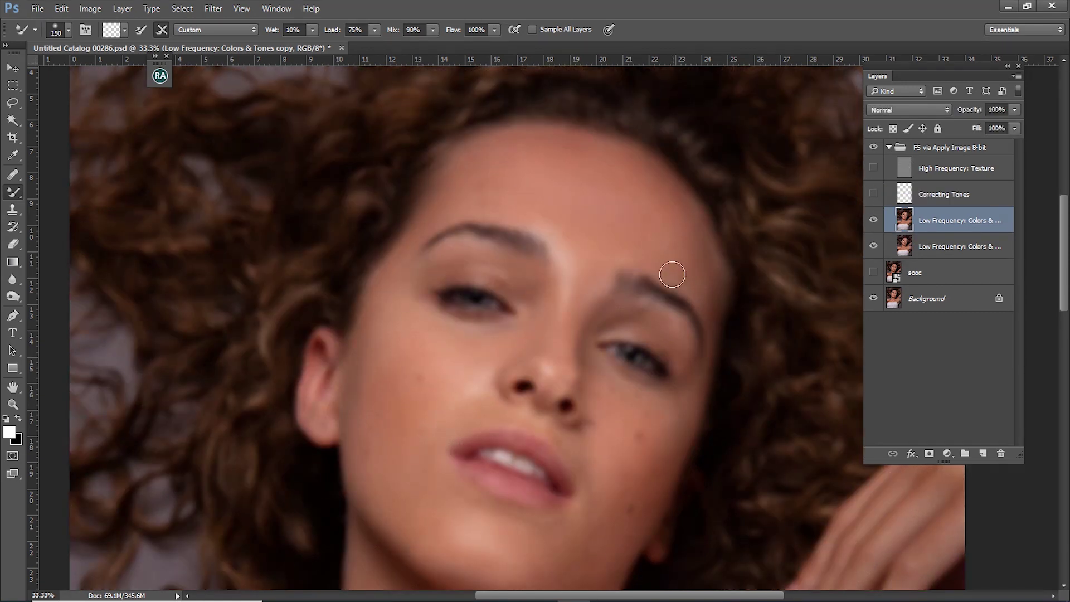
Blend tones around the nose with a smaller brush, checking against texture and original colours.
drag(653, 331, 641, 273)
key(bracketleft)
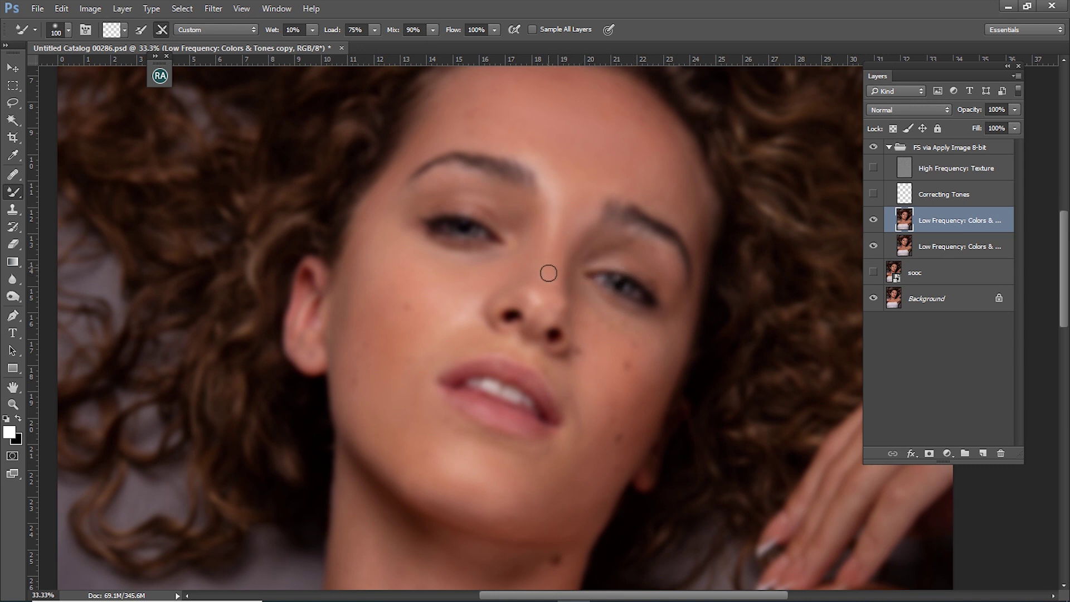
scroll(564, 280, up, 2)
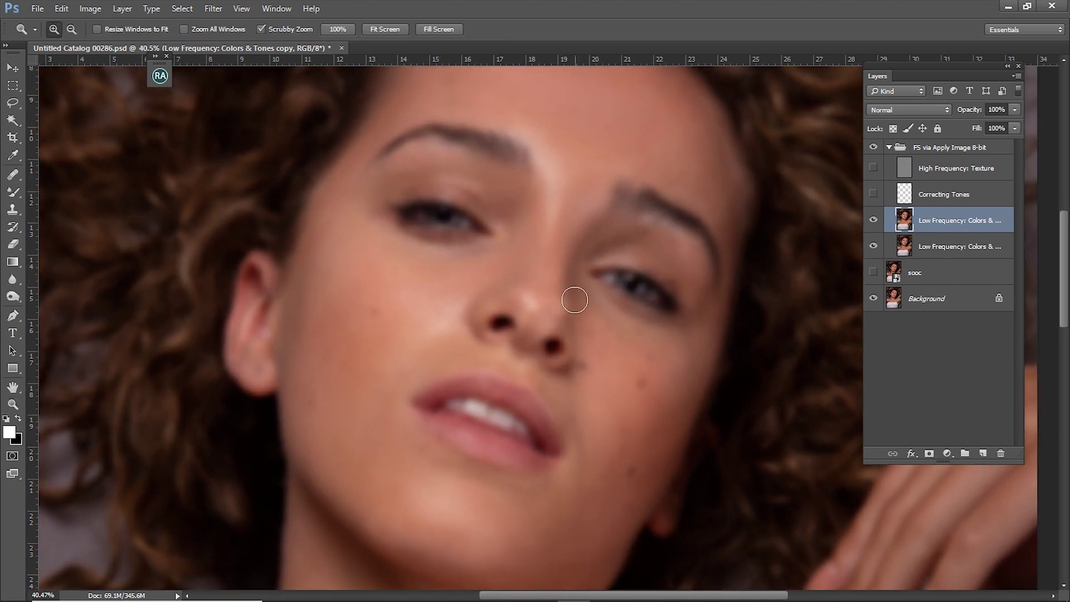
scroll(574, 299, up, 2)
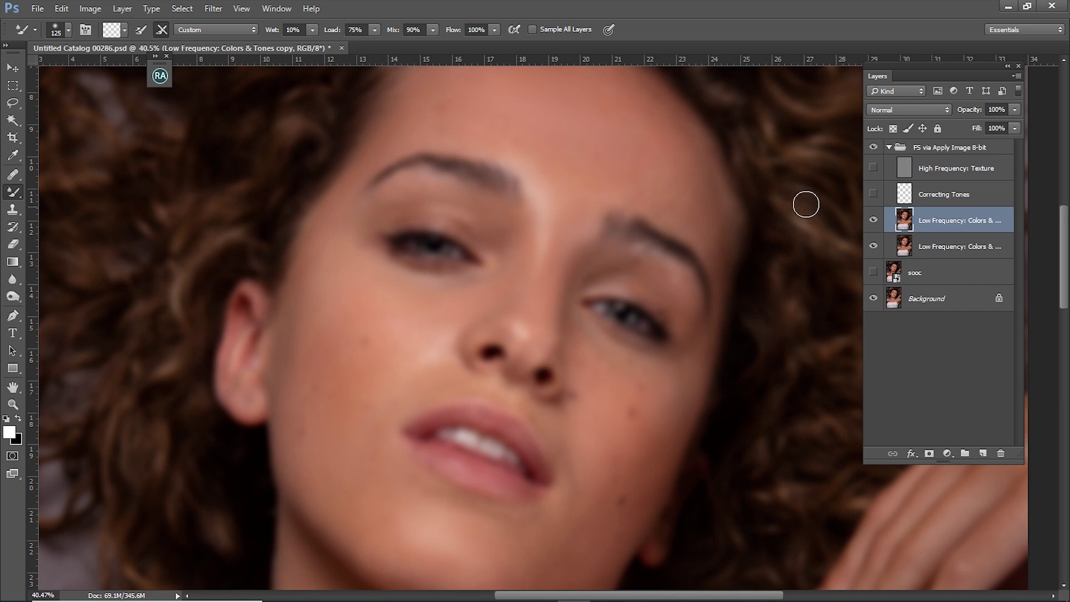
click(874, 168)
click(874, 220)
click(874, 220)
click(874, 168)
Blend the skin tone beneath the eyebrow toward the eye corner.
scroll(652, 407, down, 1)
scroll(636, 396, down, 2)
key(])
key(bracketleft)
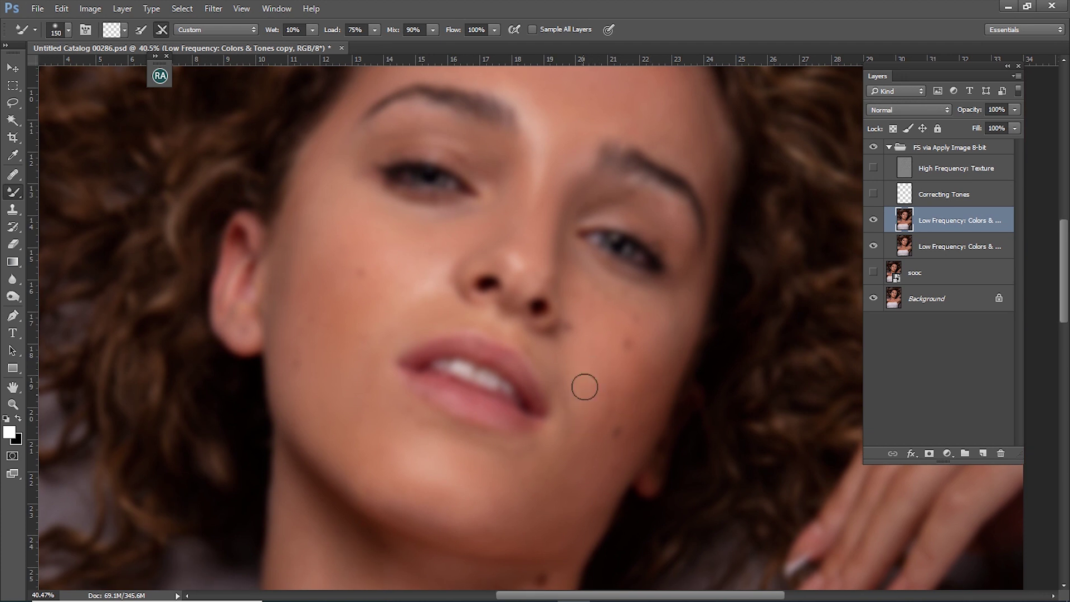
key(bracketright)
key(bracketleft)
key(bracketleft)
drag(647, 203, 677, 228)
key(bracketleft)
Zoom out and even the tones over the neck and top of the dress with a large Mixer Brush.
scroll(480, 446, down, 1)
scroll(545, 375, down, 1)
scroll(545, 373, down, 1)
scroll(535, 365, down, 1)
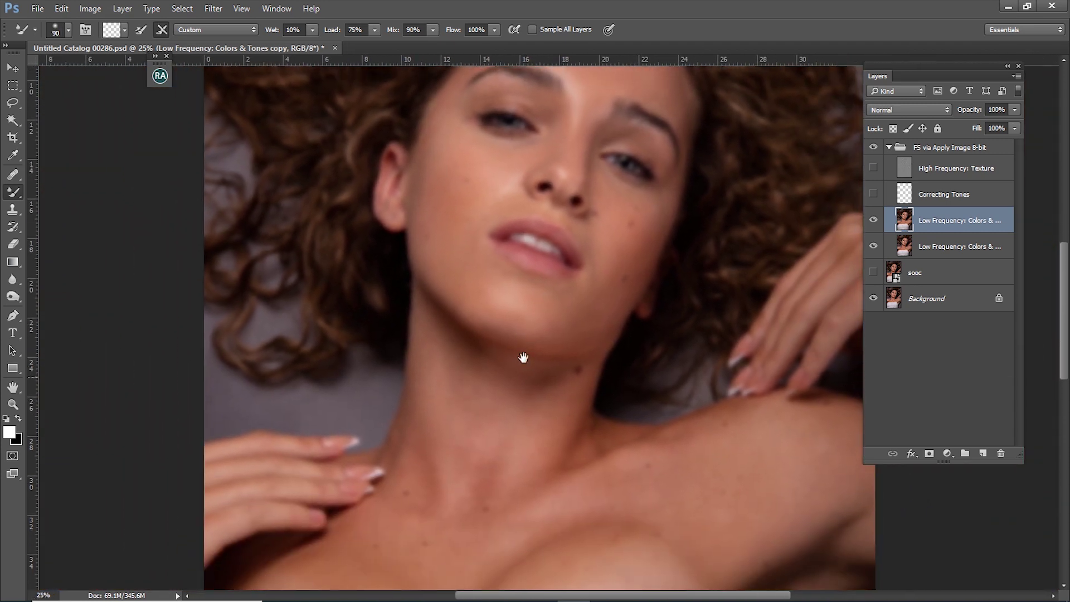
key(bracketright)
key(bracketright)
key(bracketright)
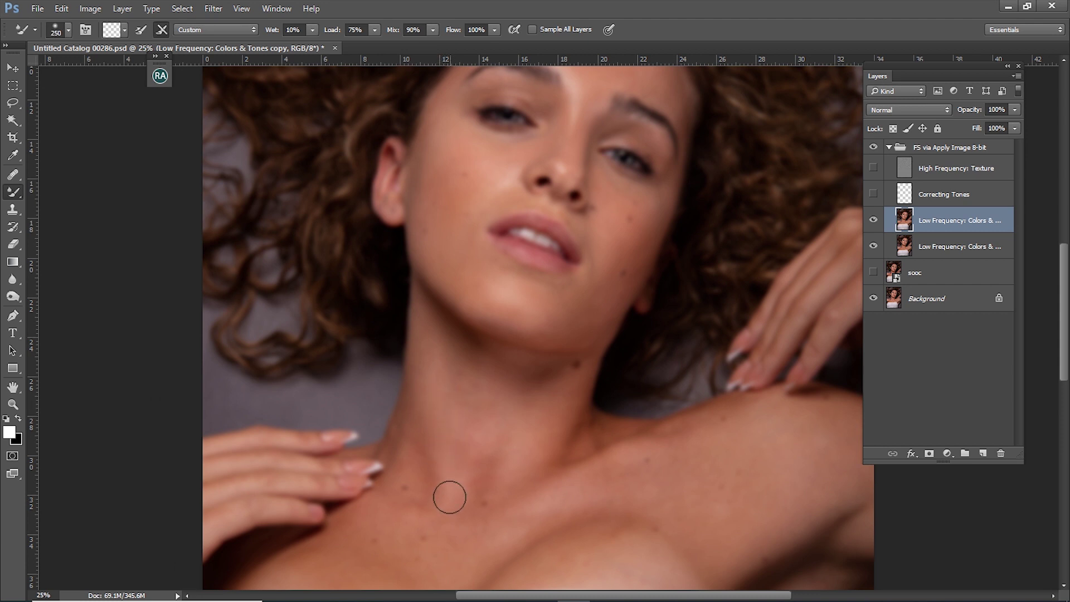
key(bracketleft)
key(bracketleft)
key(bracketright)
key(bracketright)
drag(464, 447, 490, 363)
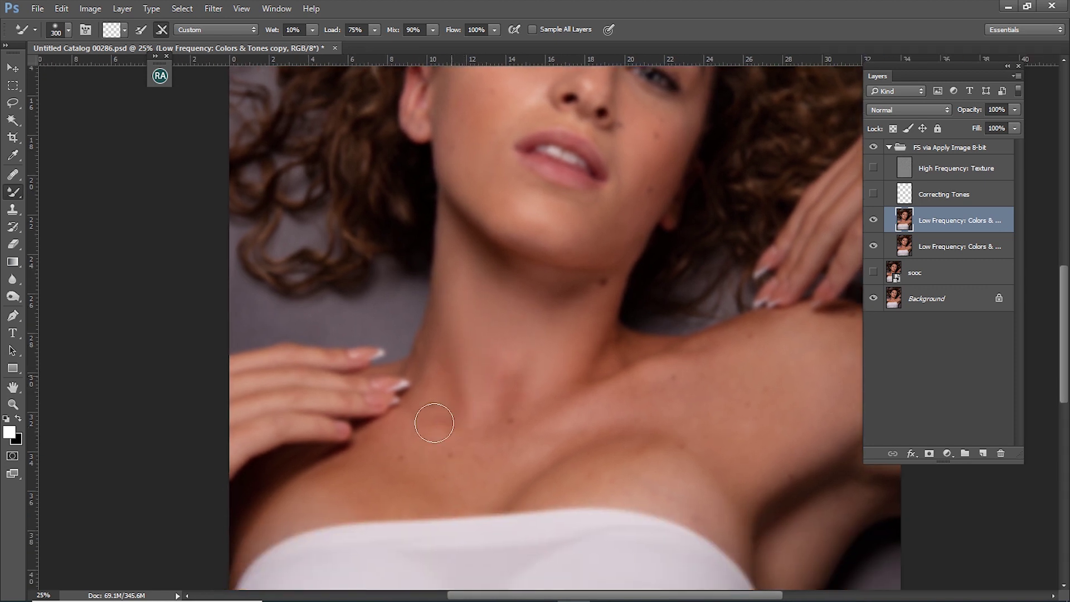
key(bracketright)
key(bracketleft)
key(bracketleft)
key(bracketleft)
Blend the lower chest and shoulder tones, then return to the jawline with a smaller brush.
drag(370, 485, 411, 433)
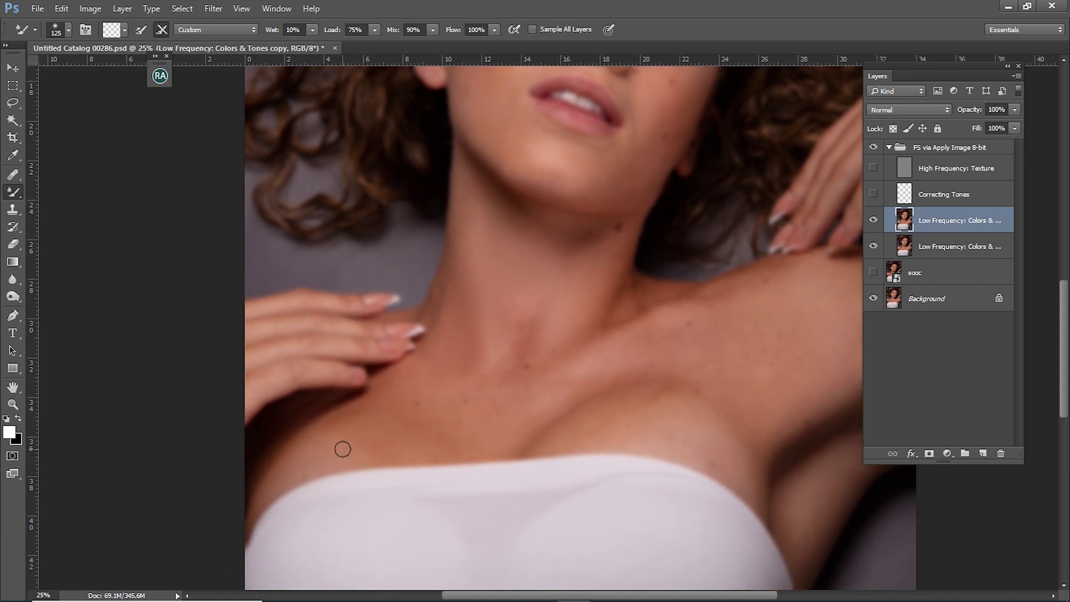
key(bracketright)
key(bracketright)
key(bracketright)
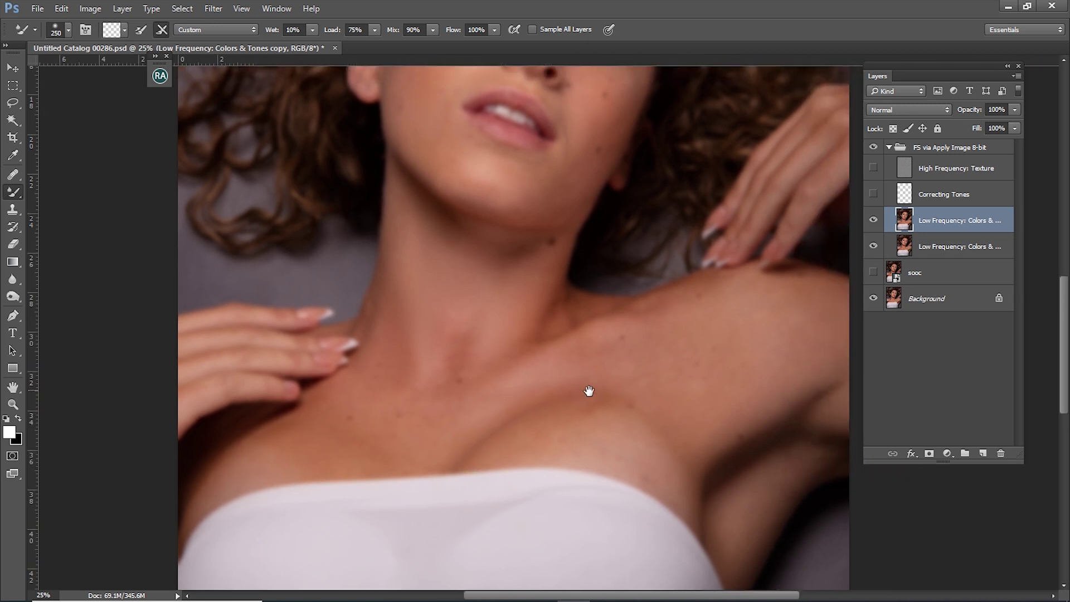
drag(655, 377, 588, 390)
key(bracketleft)
key(bracketright)
key(bracketleft)
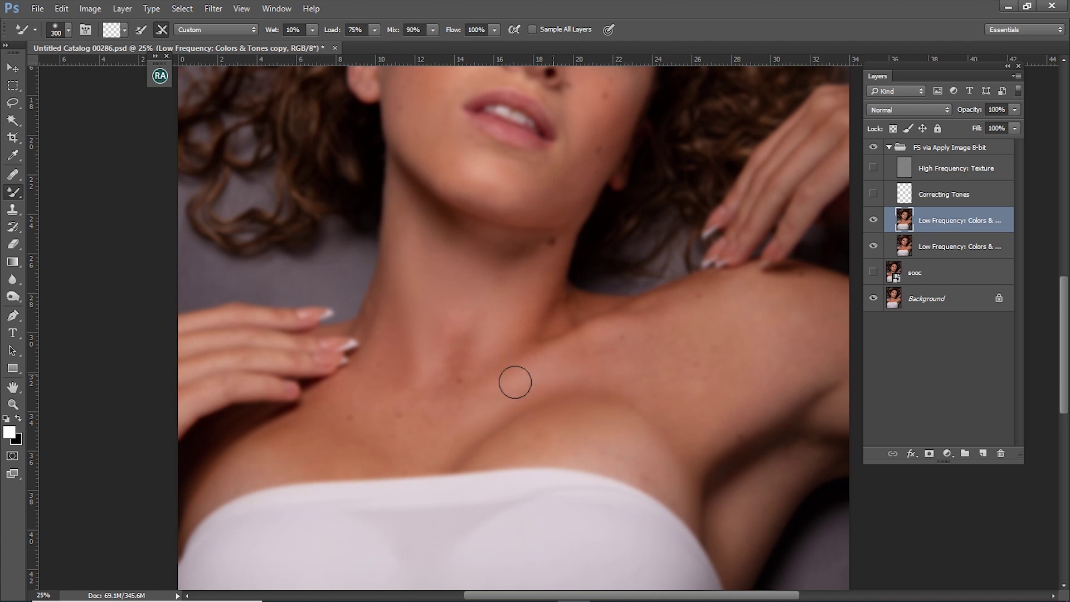
key(bracketright)
key(bracketright)
drag(668, 368, 581, 356)
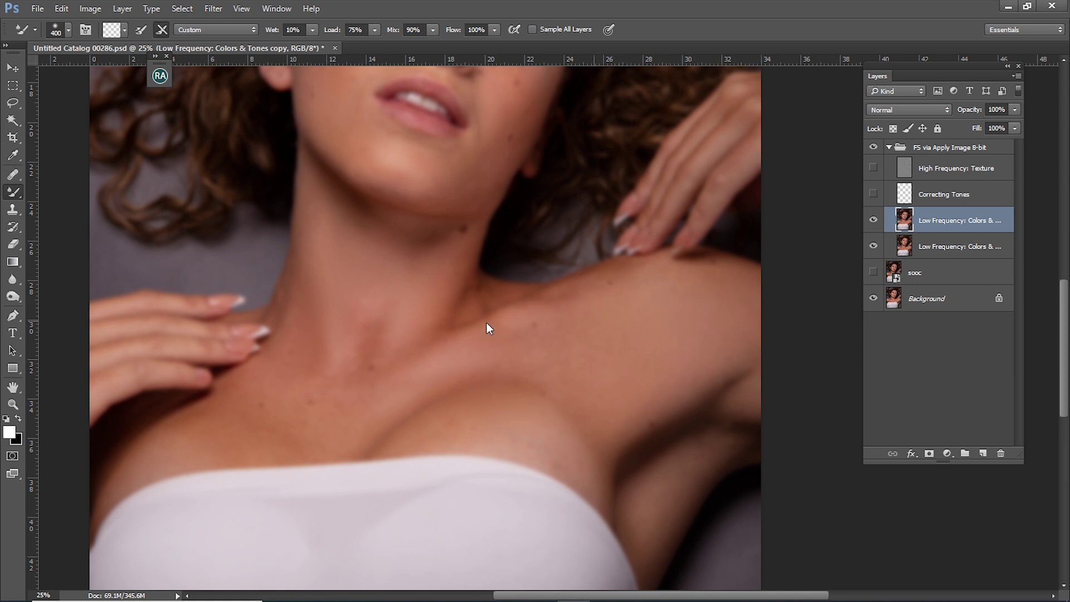
mouse_move(478, 330)
mouse_down()
mouse_move(530, 424)
mouse_move(493, 412)
mouse_up()
key(bracketleft)
key(bracketleft)
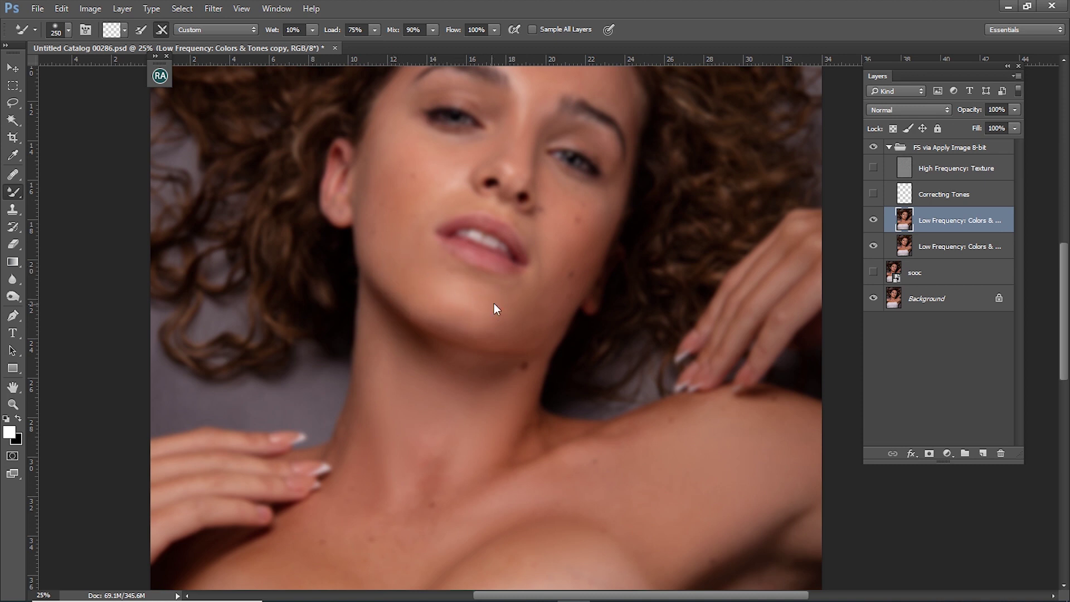
Zoom into the cheek beside the ear and blend its tones with a smaller Mixer Brush.
key(bracketleft)
key(bracketleft)
scroll(413, 243, up, 3)
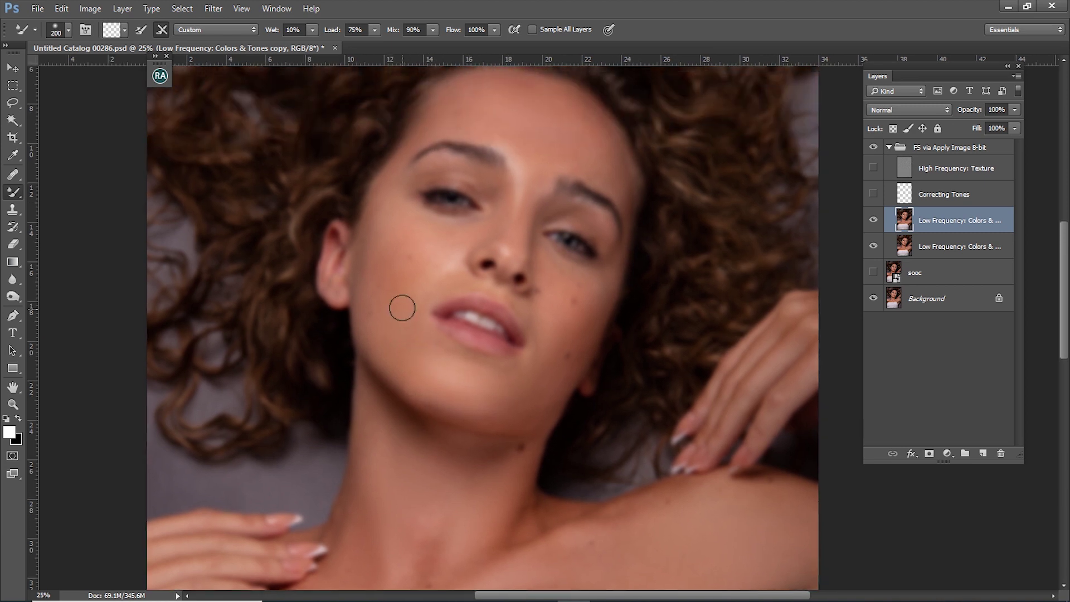
alt+scroll(396, 305, up, 3)
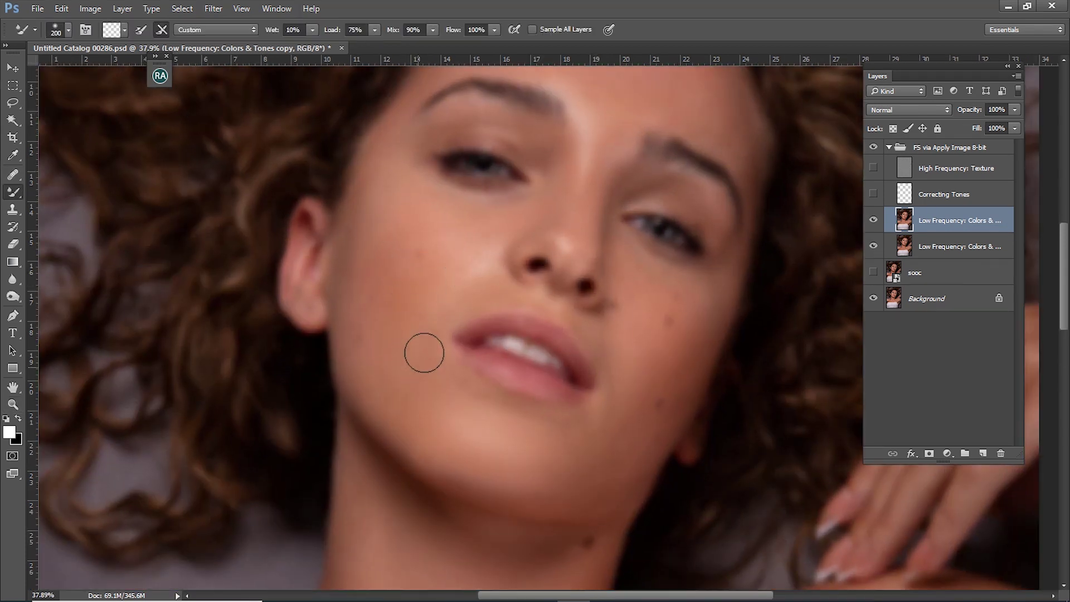
scroll(383, 295, up, 1)
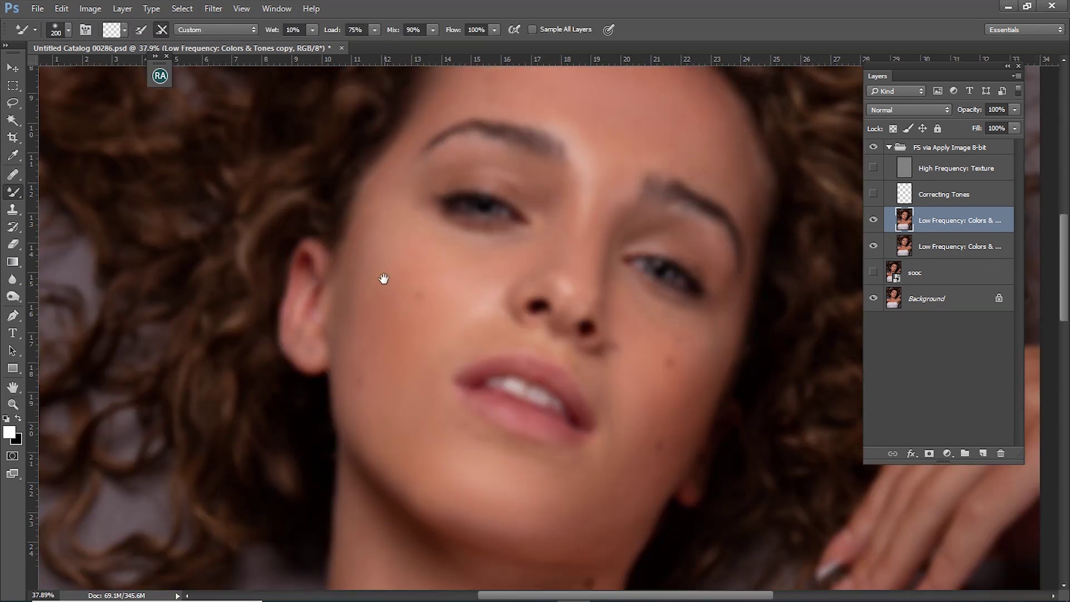
scroll(385, 295, up, 2)
key(bracketleft)
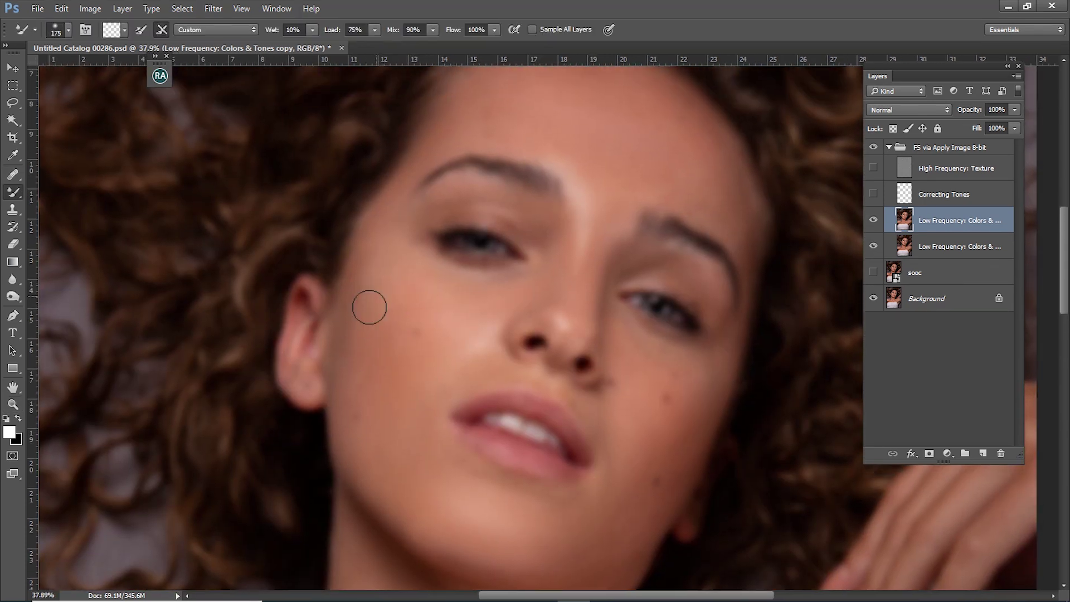
key(bracketleft)
key(bracketleft)
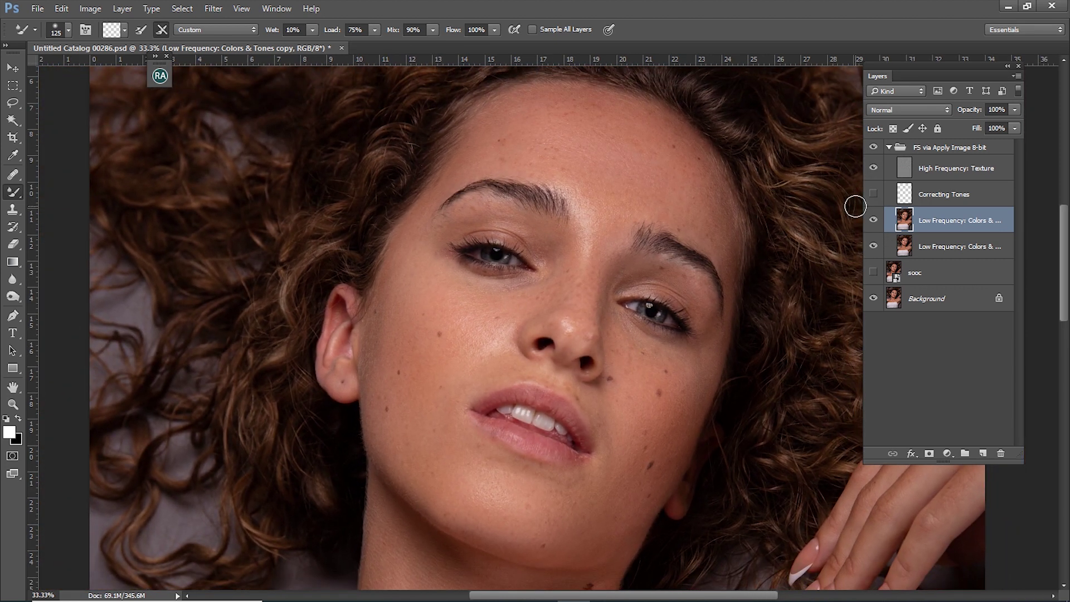
key(ctrl+minus)
key(ctrl+minus)
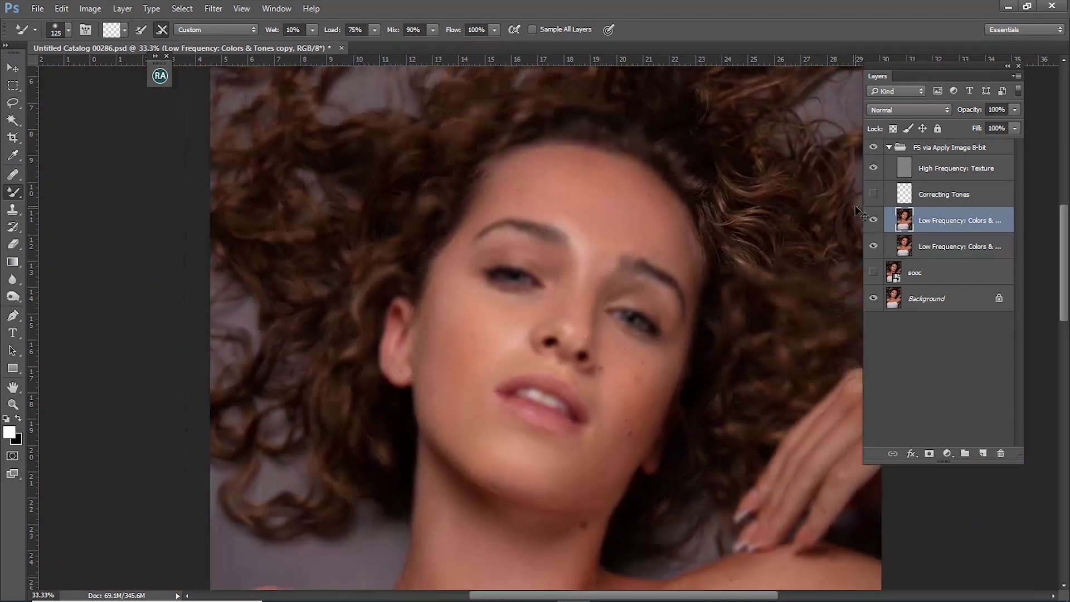
Turn on the frequency-separation group, move it below the sooc layer, and hide sooc.
click(873, 220)
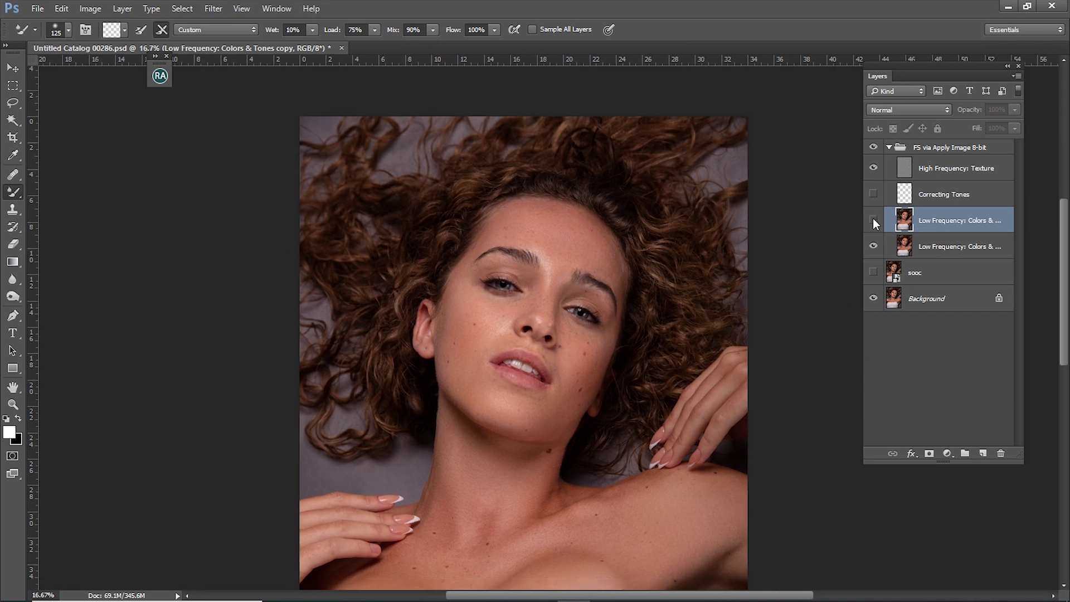
click(873, 148)
click(889, 147)
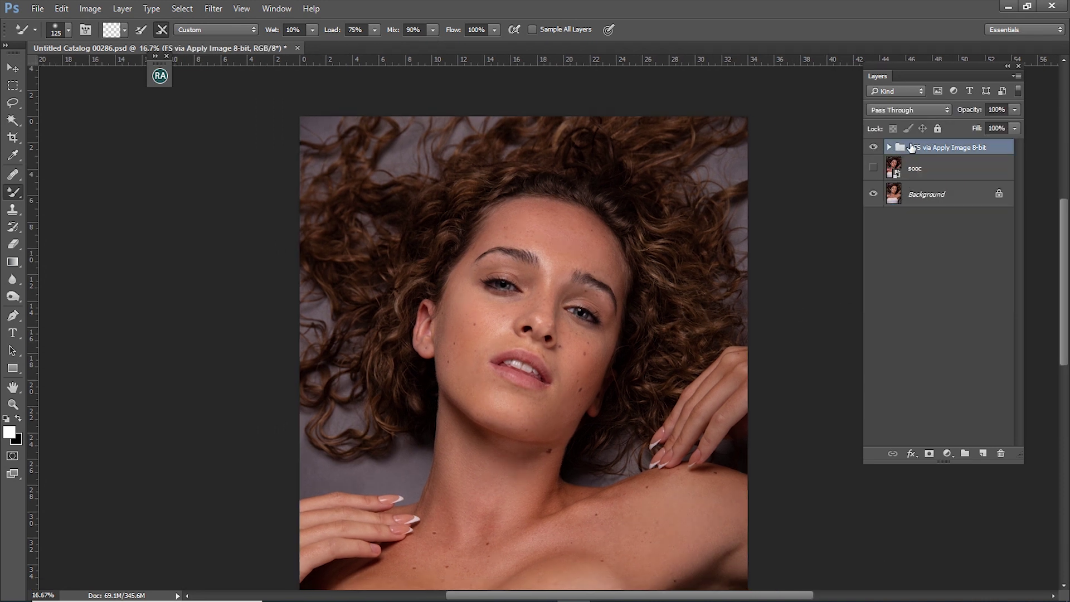
key(ctrl+bracketleft)
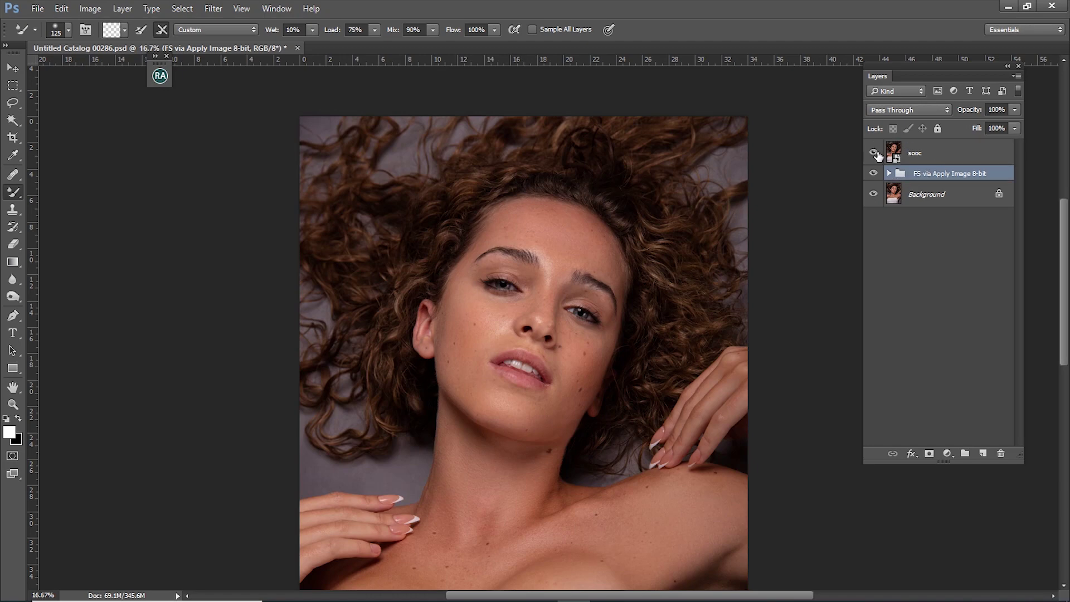
click(875, 152)
click(873, 152)
Select High Frequency: Texture and compare the image with the upper low-frequency layer toggled.
click(890, 174)
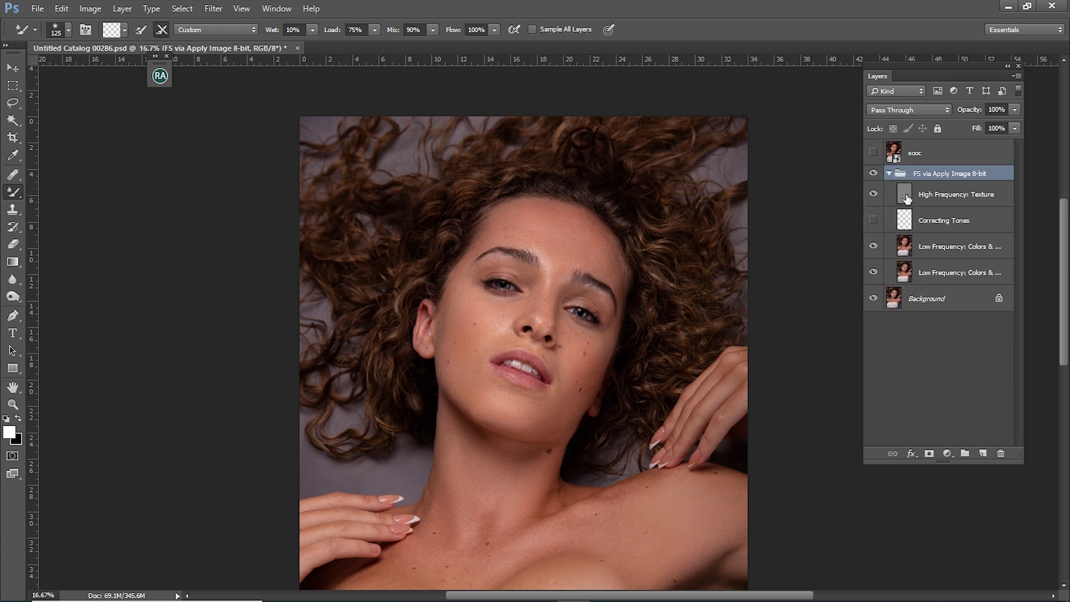
click(938, 197)
scroll(613, 312, up, 5)
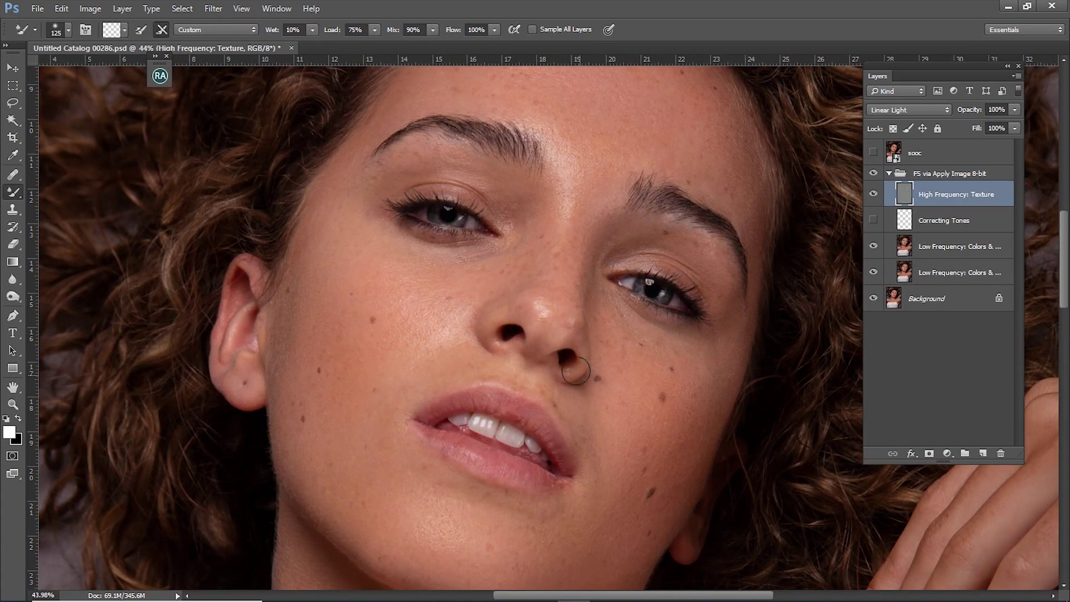
click(873, 247)
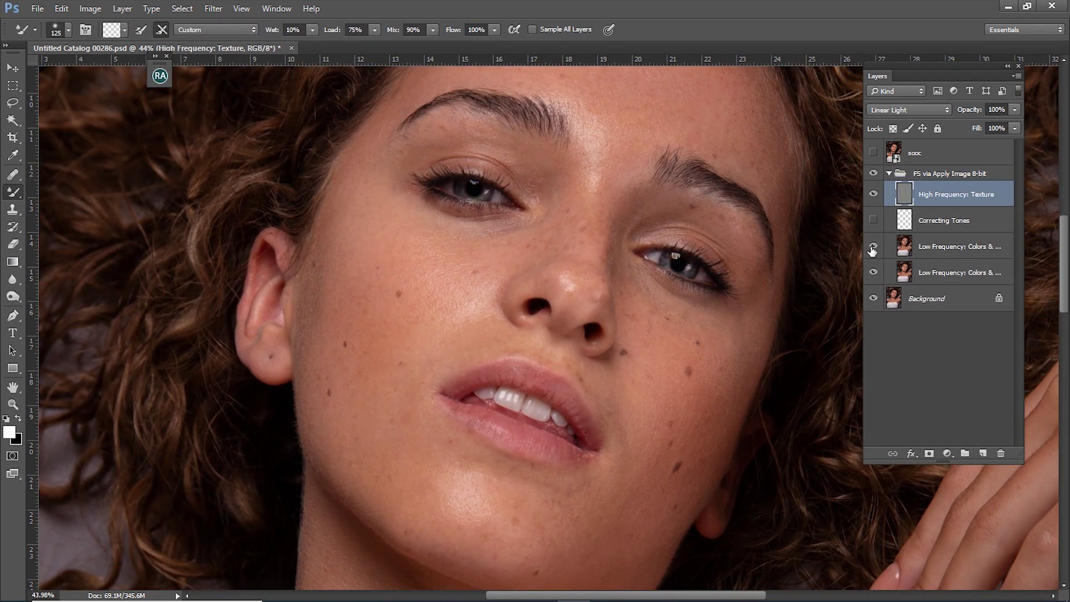
click(880, 247)
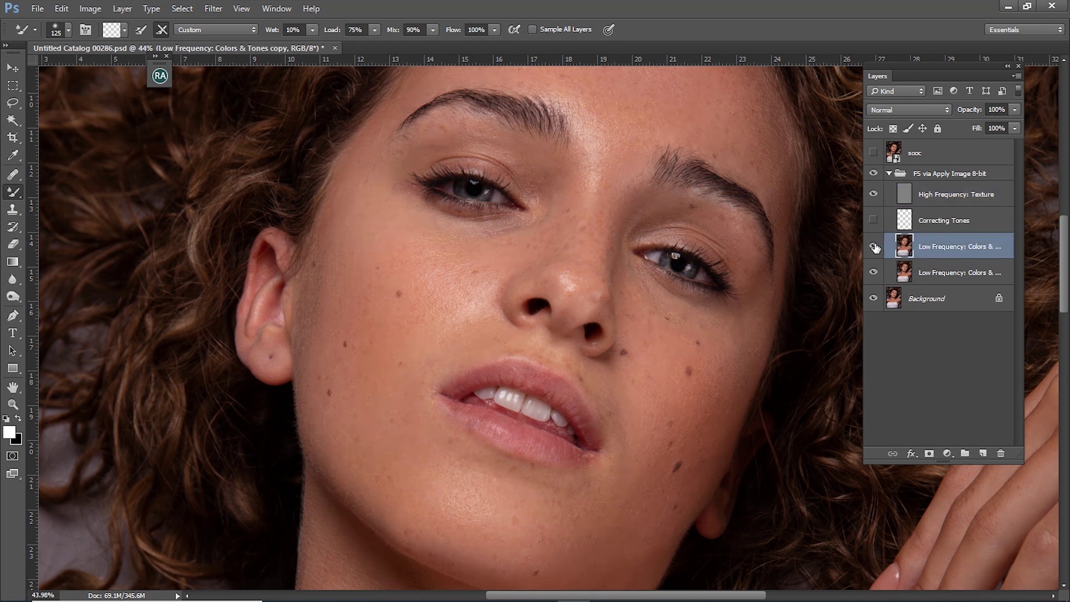
click(873, 246)
Hide the upper low-frequency colour layer, then show and select Correcting Tones.
scroll(785, 290, up, 1)
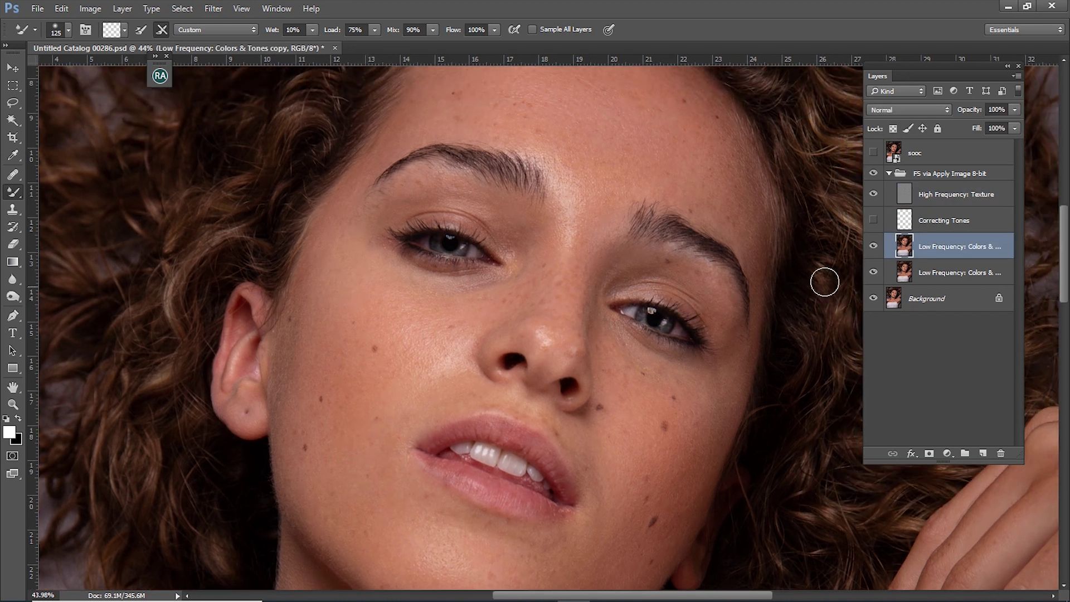
click(874, 247)
click(948, 220)
click(874, 220)
click(873, 194)
scroll(384, 301, up, 1)
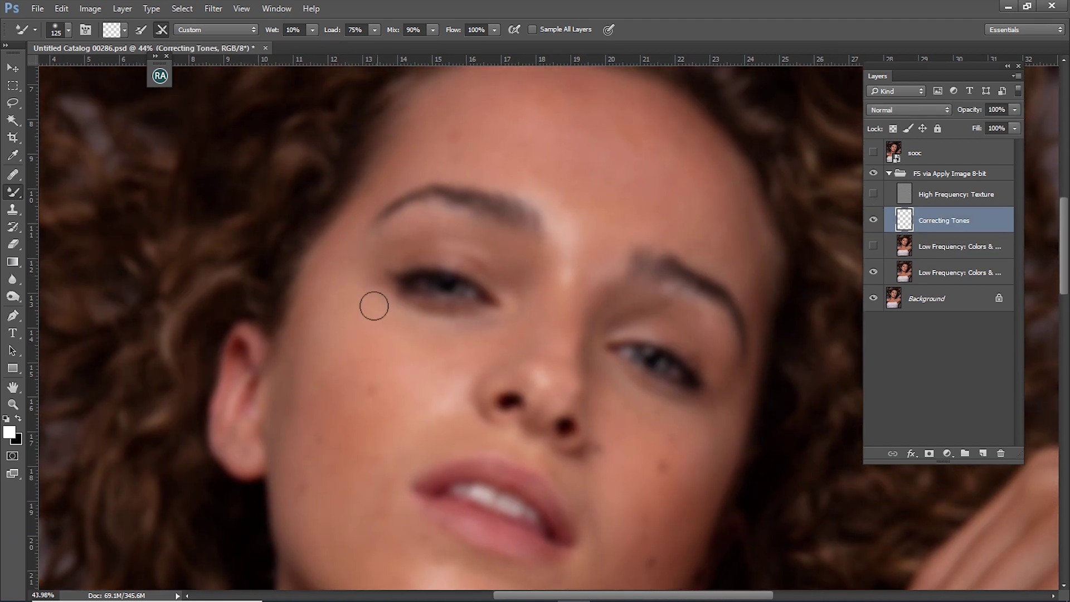
Set the Eyedropper sample size to 5 by 5 Average and sample a face skin tone.
key(i)
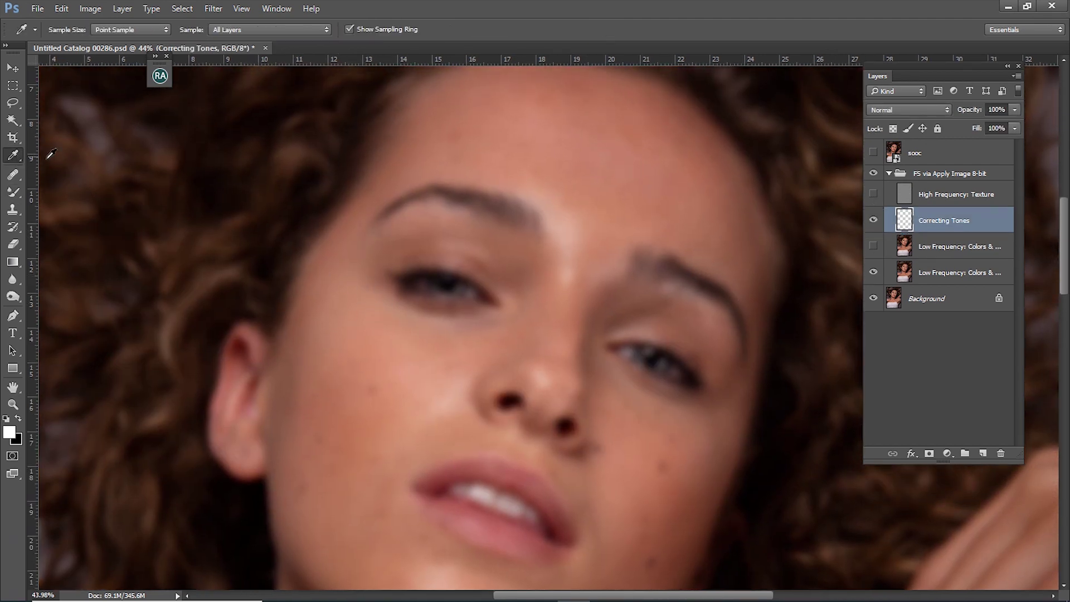
right_click(20, 159)
click(45, 162)
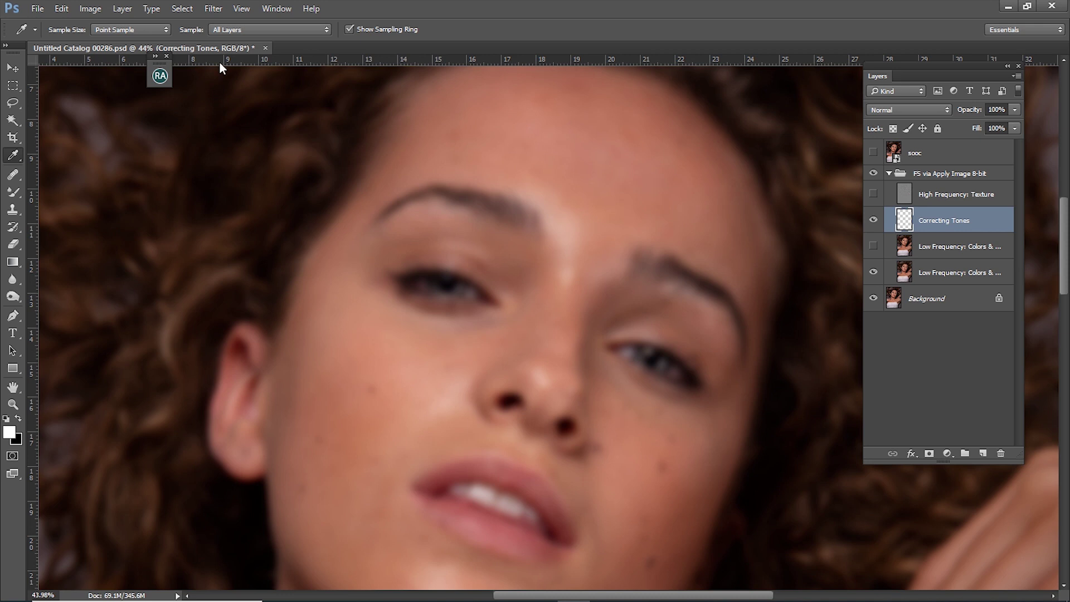
click(155, 31)
click(126, 57)
scroll(557, 246, up, 1)
scroll(557, 246, right, 1)
drag(474, 338, 551, 277)
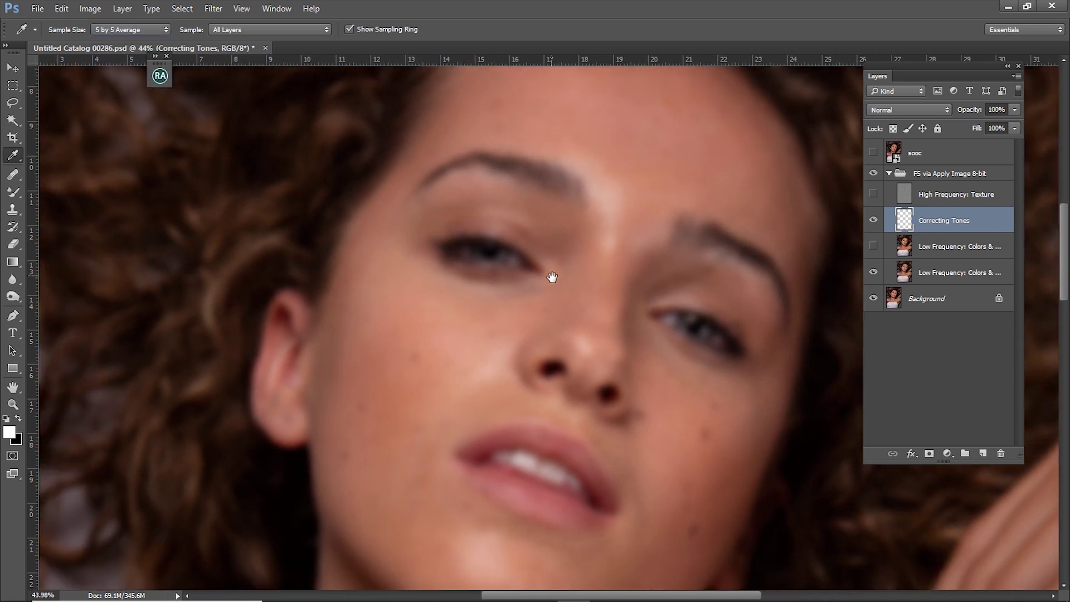
click(523, 311)
Set the Brush to 12% opacity and 30% flow at about 200 px.
key(b)
click(240, 34)
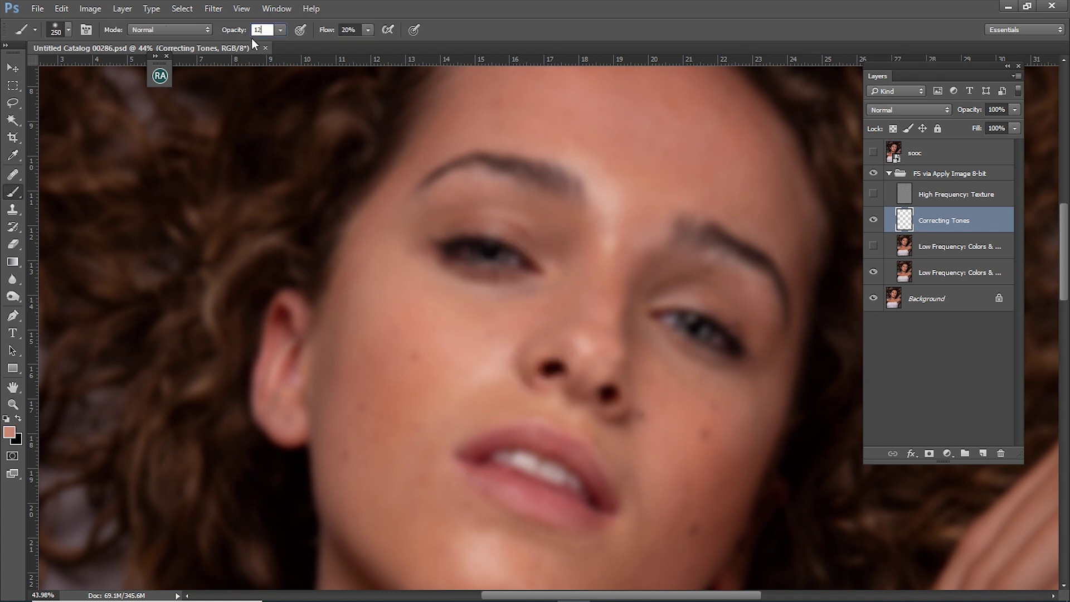
key(Return)
click(333, 31)
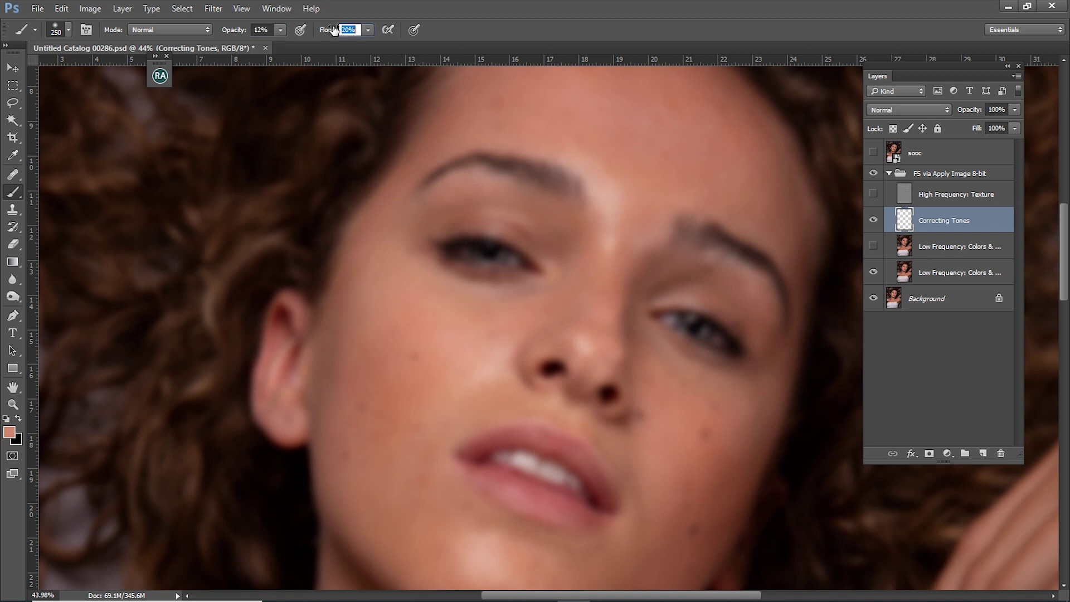
text(30)
key(bracketleft)
key(bracketleft)
key(bracketleft)
key(bracketleft)
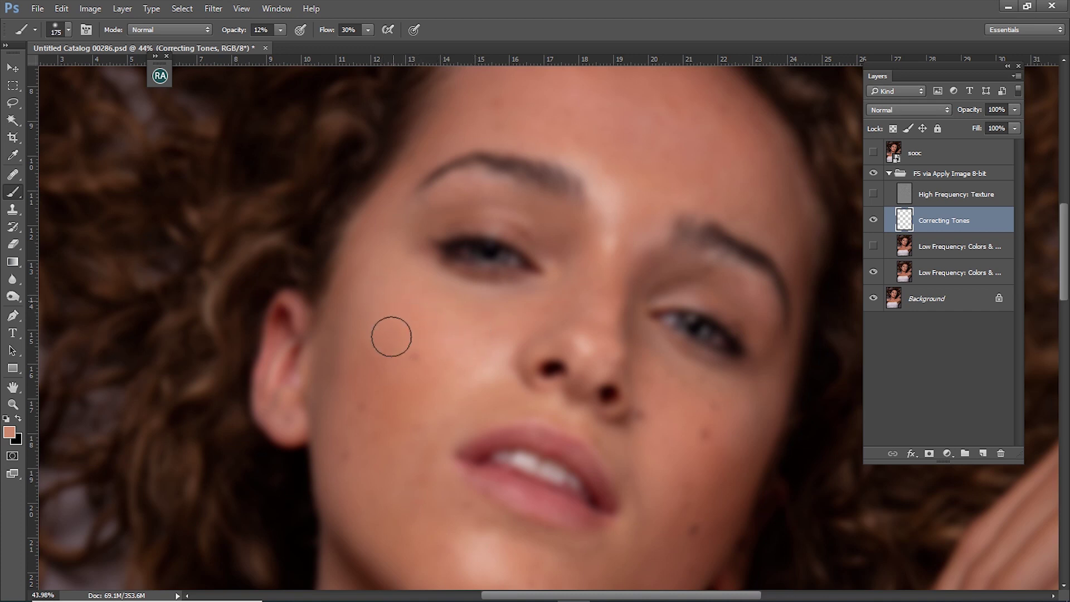
key(bracketright)
key(bracketright)
key(bracketright)
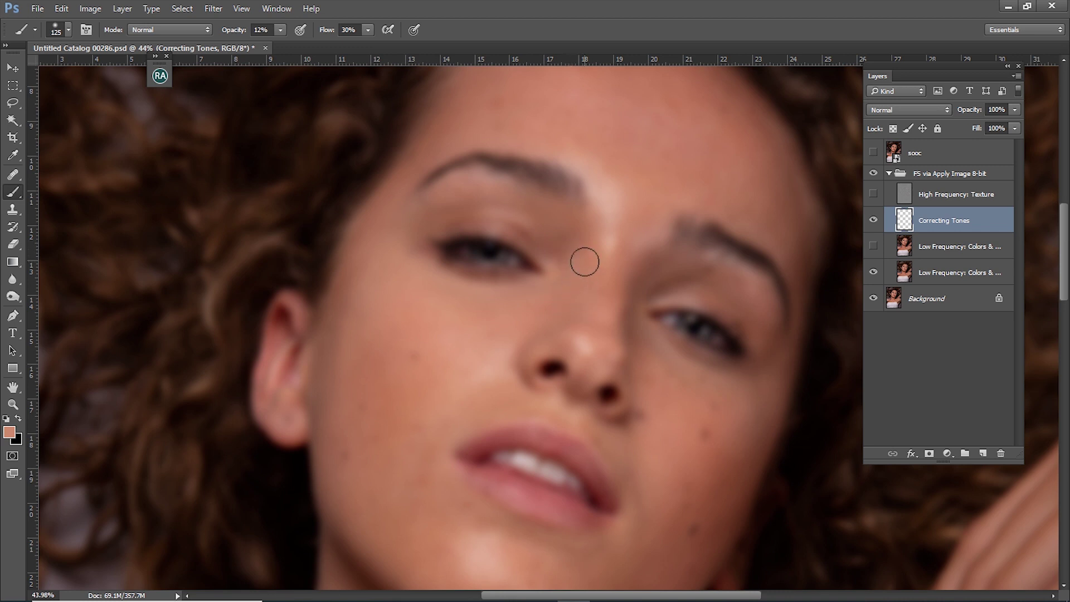
Paint sampled skin tones between the brows and along the nose bridge.
drag(632, 210, 629, 241)
alt+click(640, 206)
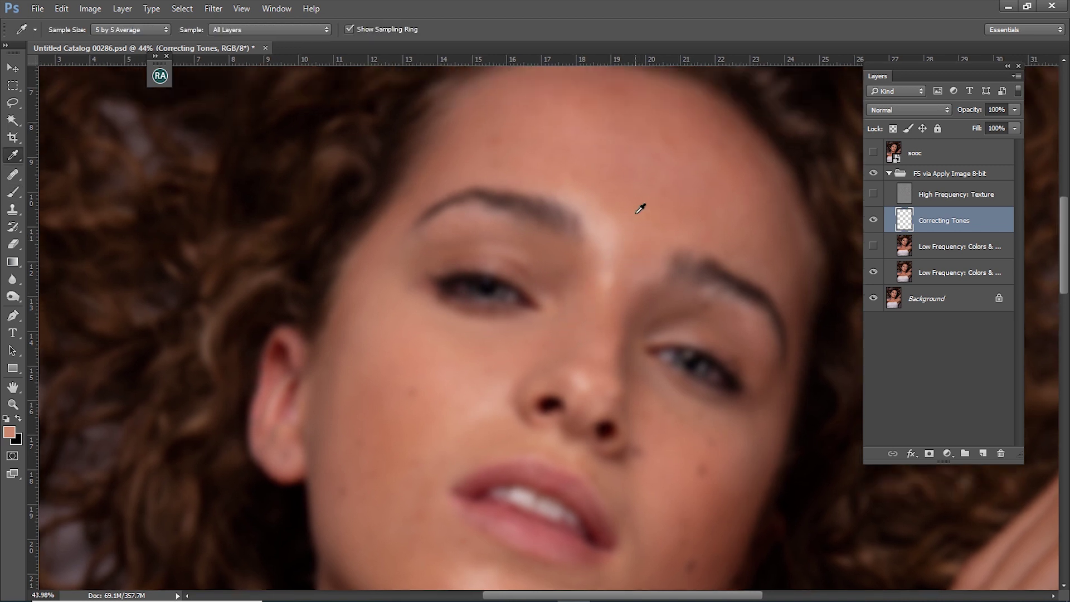
alt+click(597, 315)
drag(609, 282, 616, 234)
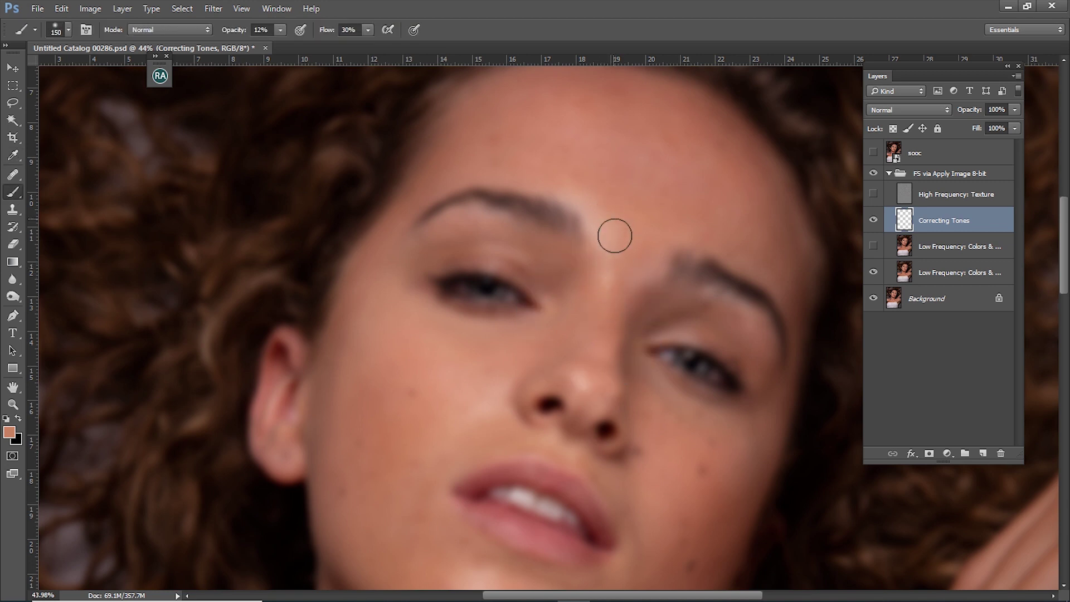
alt+click(595, 221)
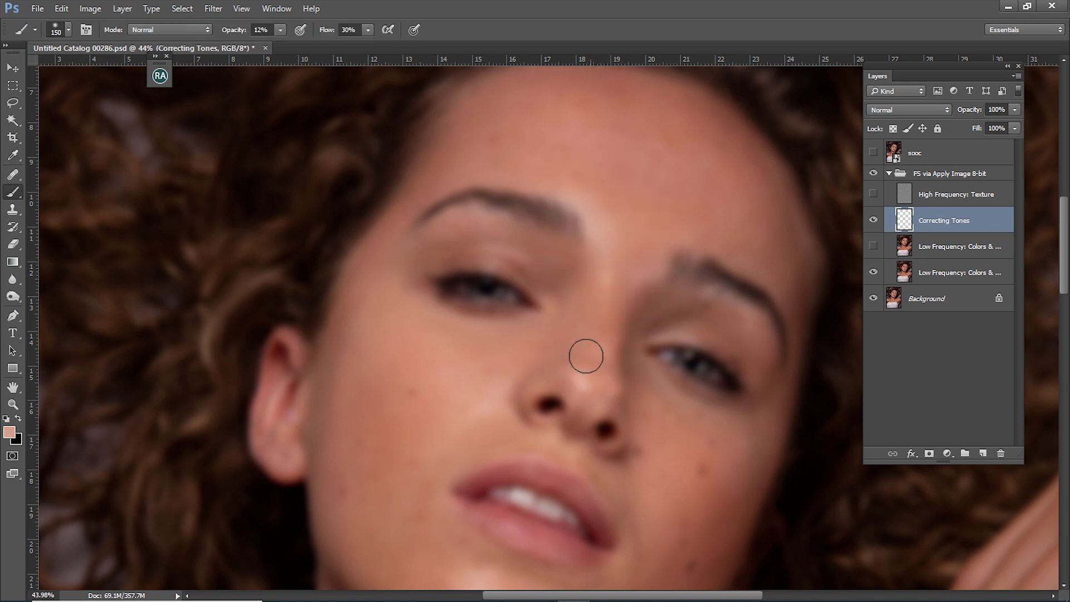
alt+click(585, 378)
drag(585, 376, 602, 358)
alt+click(635, 233)
Bring the forehead into view and size the brush between 150 and 200 for it.
drag(653, 213, 655, 263)
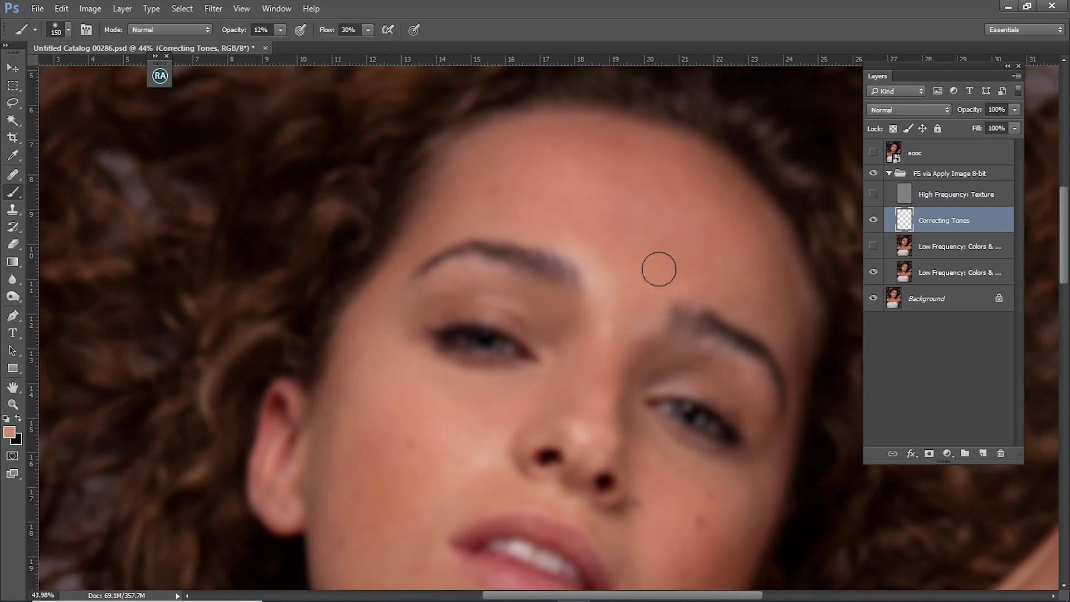
key(bracketright)
key(bracketright)
key(bracketleft)
key(bracketleft)
key(bracketright)
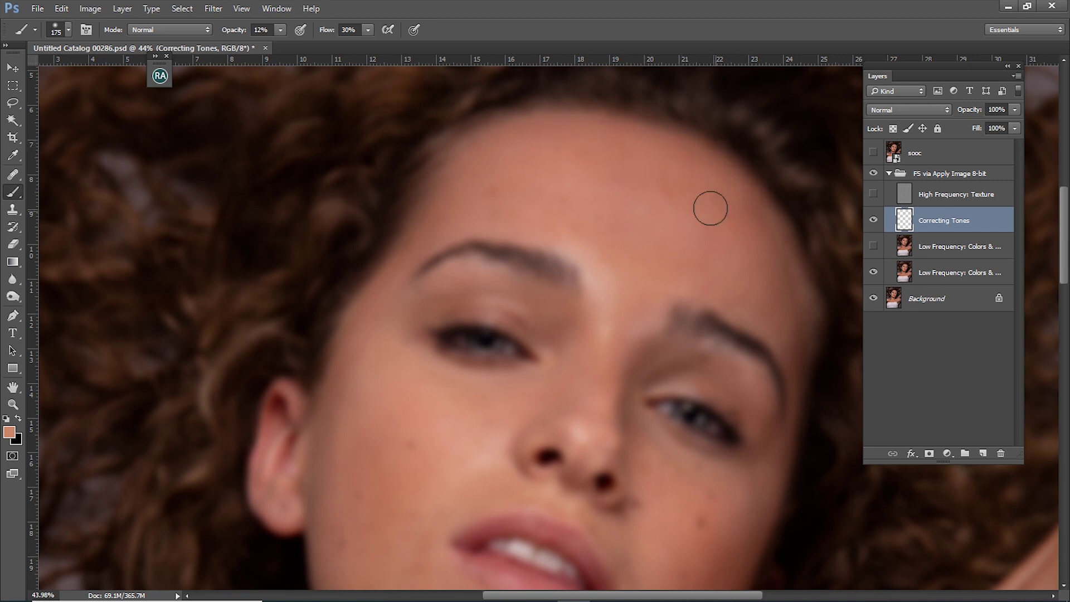
key(bracketright)
key(bracketleft)
key(bracketleft)
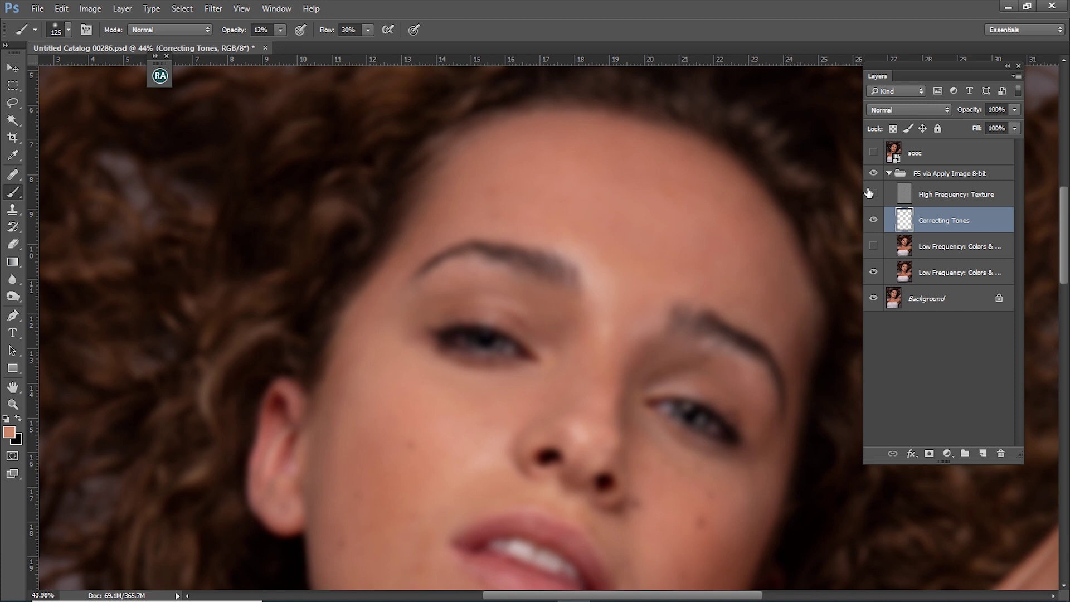
Compare the toning by toggling High Frequency: Texture and Correcting Tones, then hide Texture.
click(873, 193)
click(873, 221)
click(873, 220)
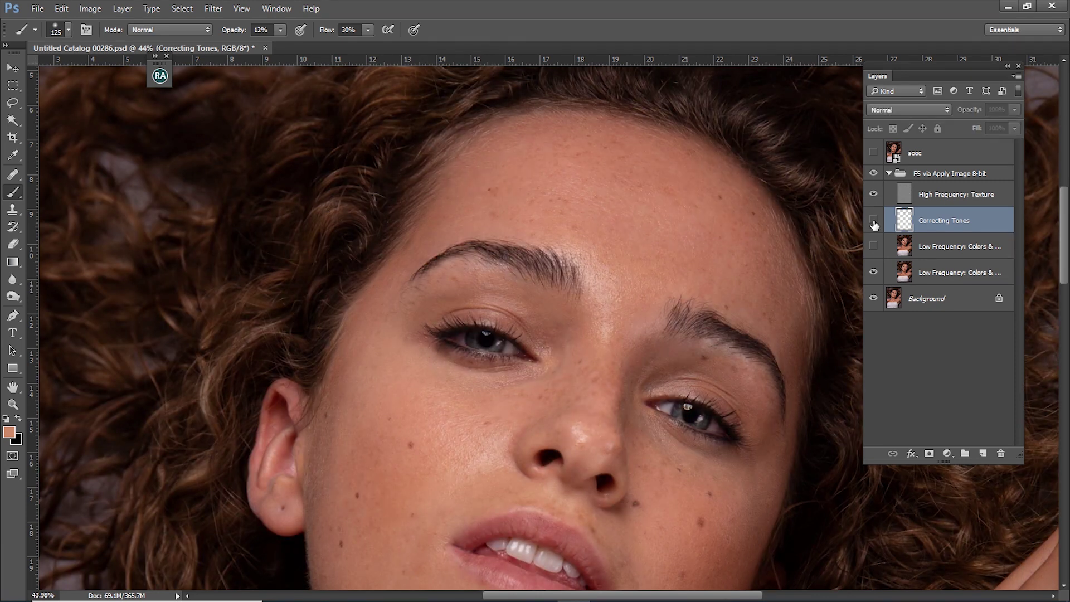
click(874, 195)
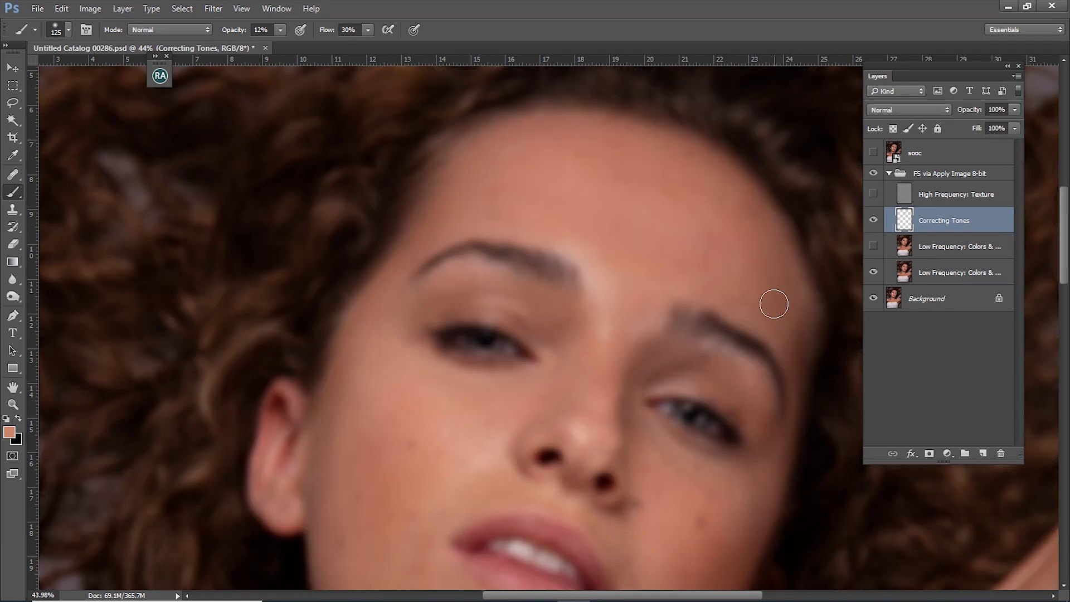
drag(771, 303, 712, 277)
Resize the brush to 250 and keep painting freshly sampled skin tones across the forehead.
key(i)
key(b)
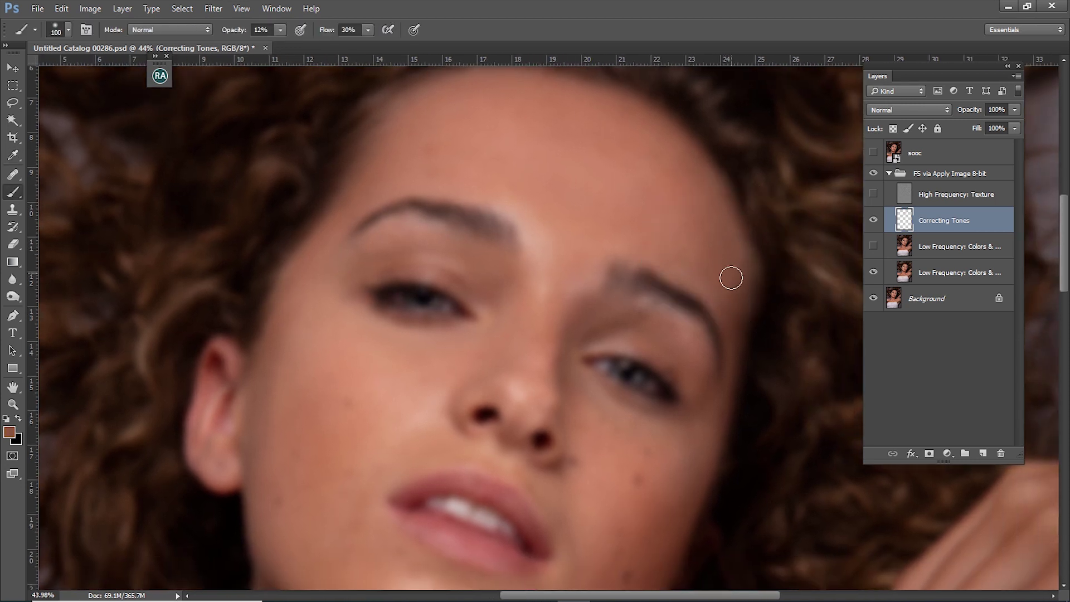
key(bracketleft)
key(bracketleft)
key(bracketright)
key(bracketright)
key(bracketright)
key(bracketright)
key(bracketright)
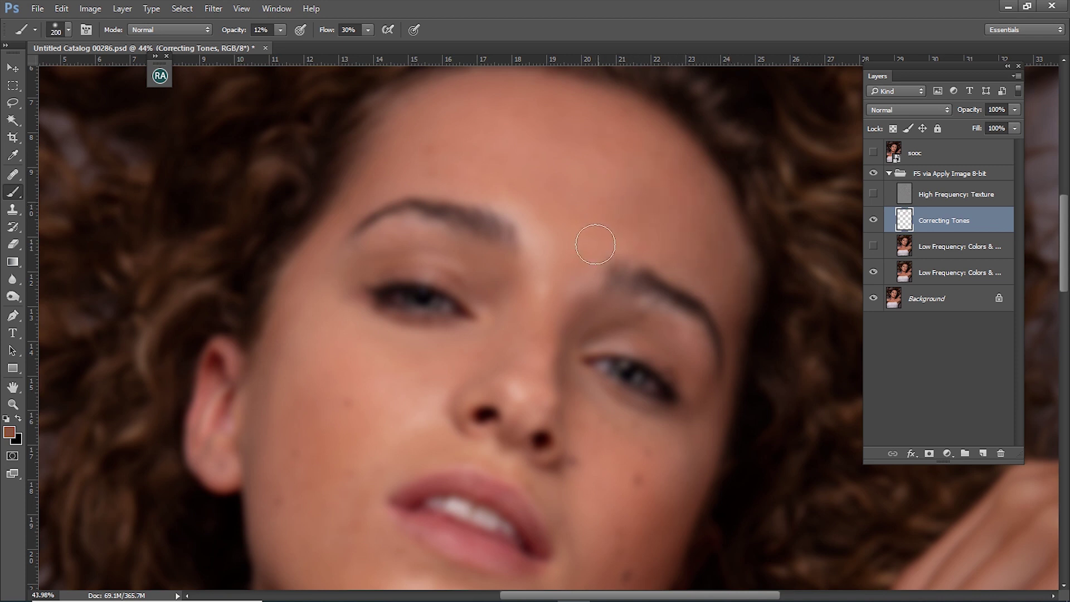
alt+click(569, 237)
alt+click(574, 311)
alt+click(560, 313)
alt+click(565, 232)
alt+click(524, 309)
alt+click(554, 278)
alt+click(564, 240)
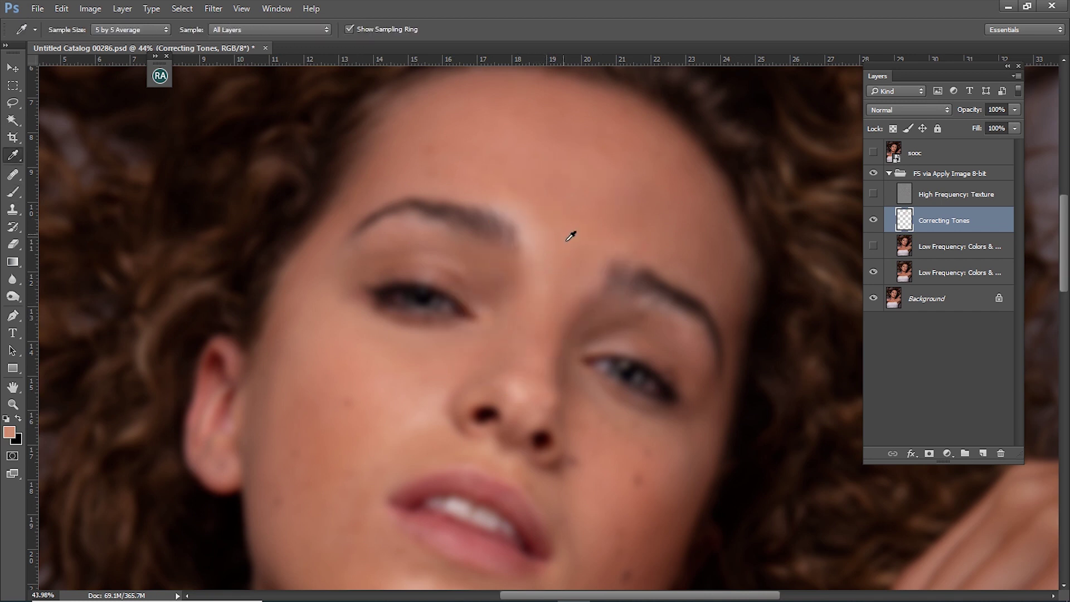
drag(484, 391, 570, 278)
Sample cheek skin tones and enlarge the brush to 175 for the lower face.
alt+click(469, 306)
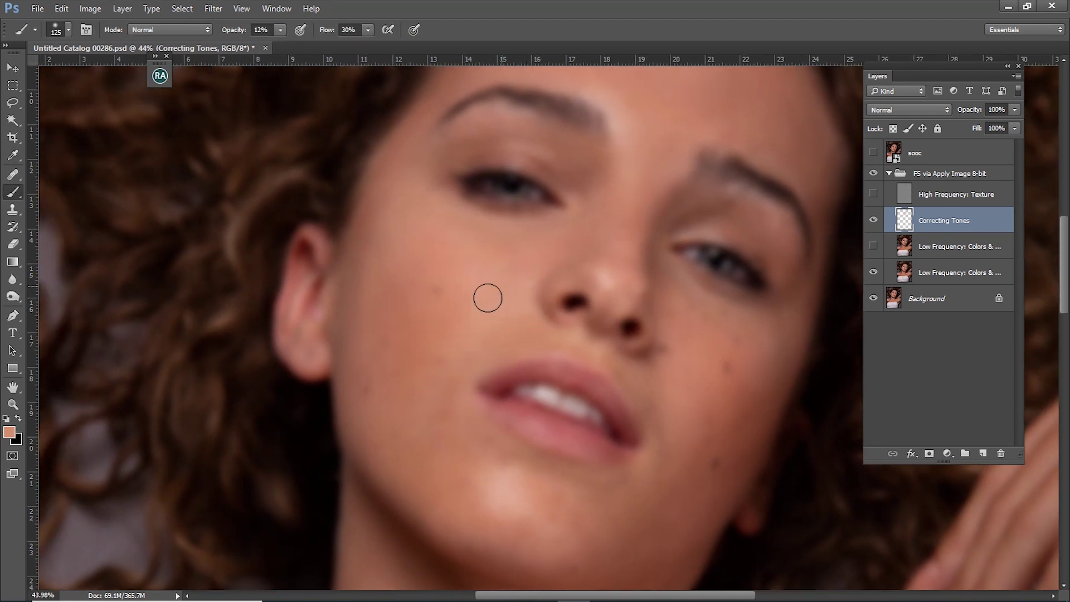
drag(449, 421, 499, 386)
alt+click(475, 385)
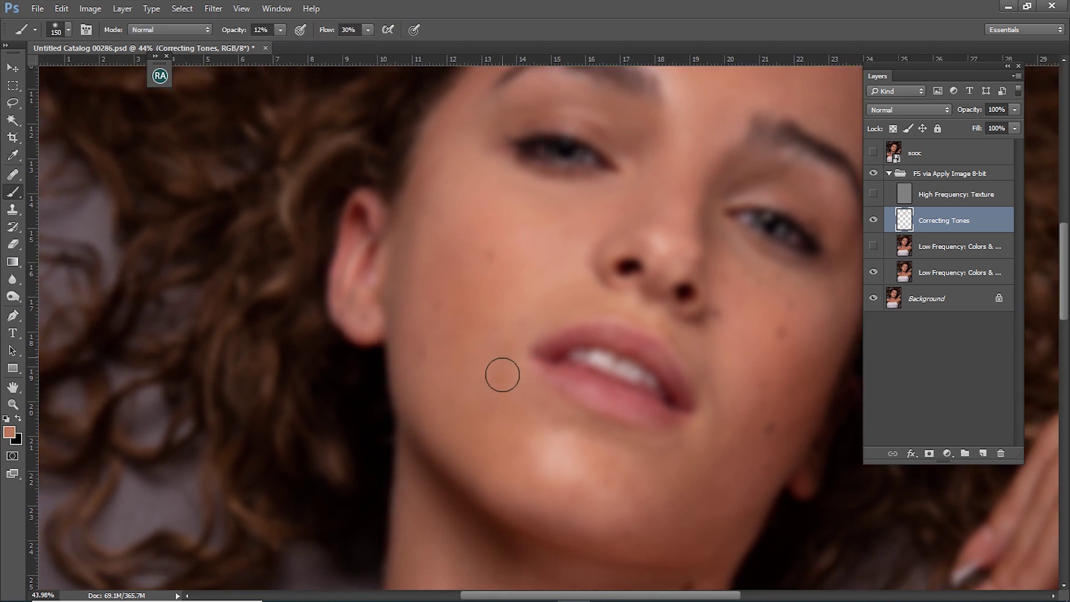
drag(502, 373, 538, 313)
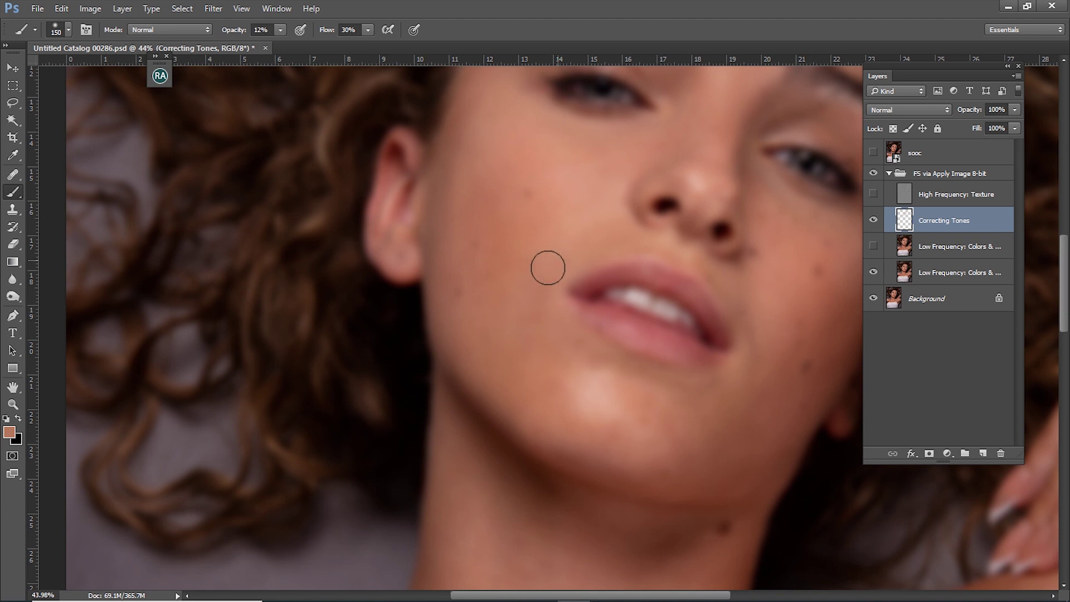
key(bracketright)
key(bracketright)
key(bracketright)
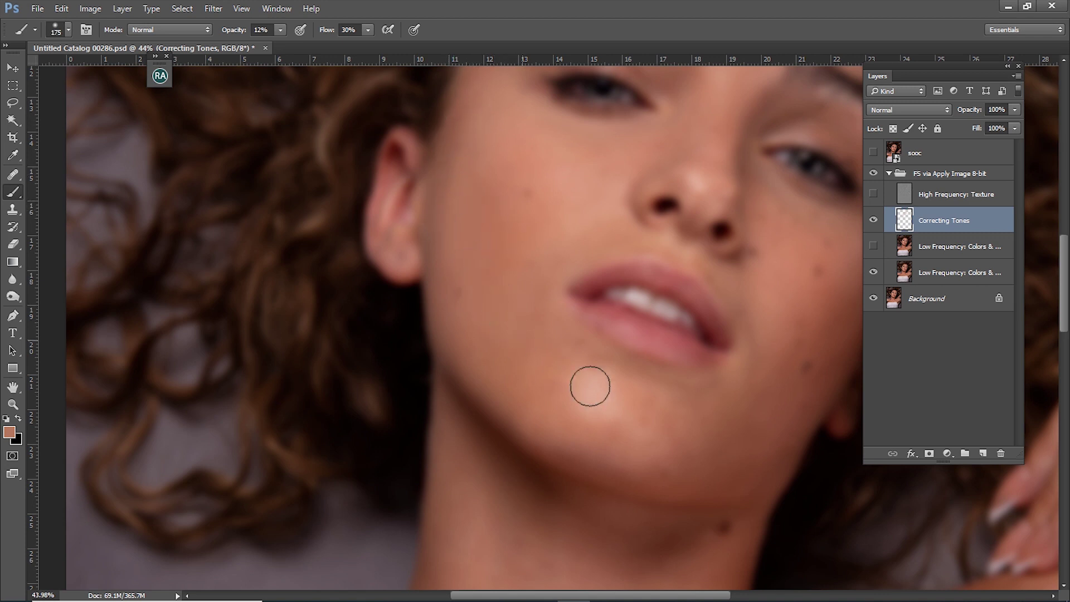
Lighten and even the chin with sampled lighter skin tones.
alt+click(567, 425)
click(596, 392)
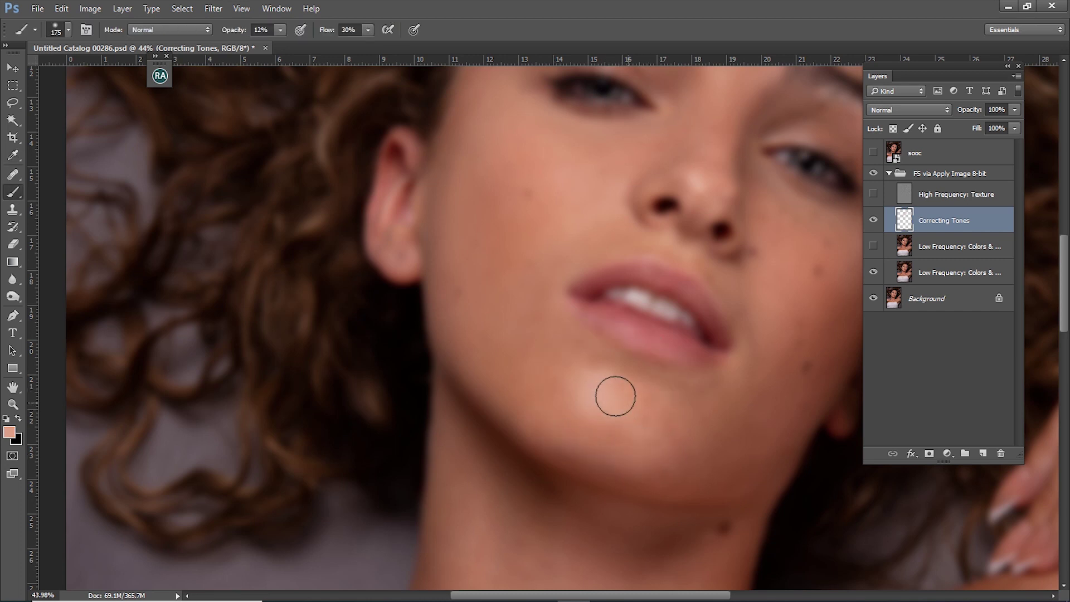
alt+click(525, 353)
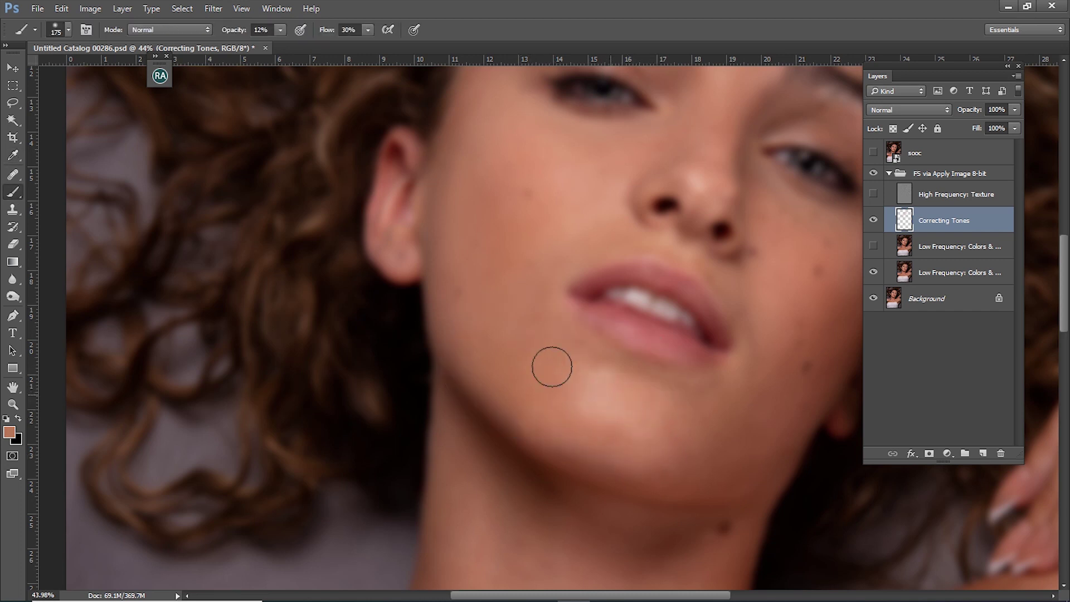
alt+click(613, 406)
mouse_move(616, 407)
mouse_down()
mouse_move(667, 416)
mouse_move(593, 395)
mouse_move(628, 430)
mouse_up()
alt+click(618, 435)
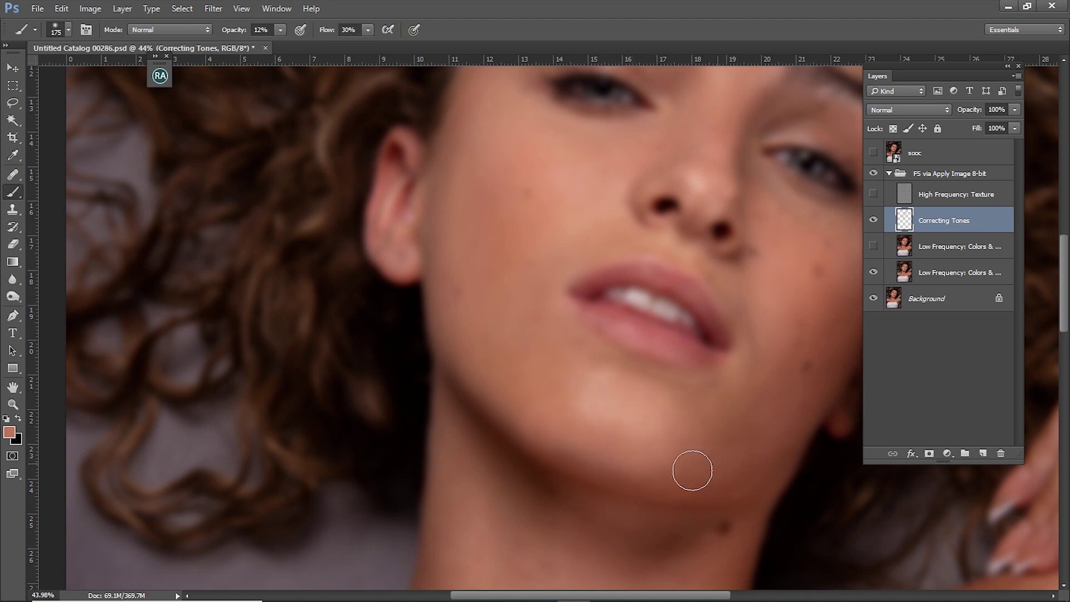
Resample chin skin colours and paint an even tone across the chin.
key(alt)
alt+click(746, 411)
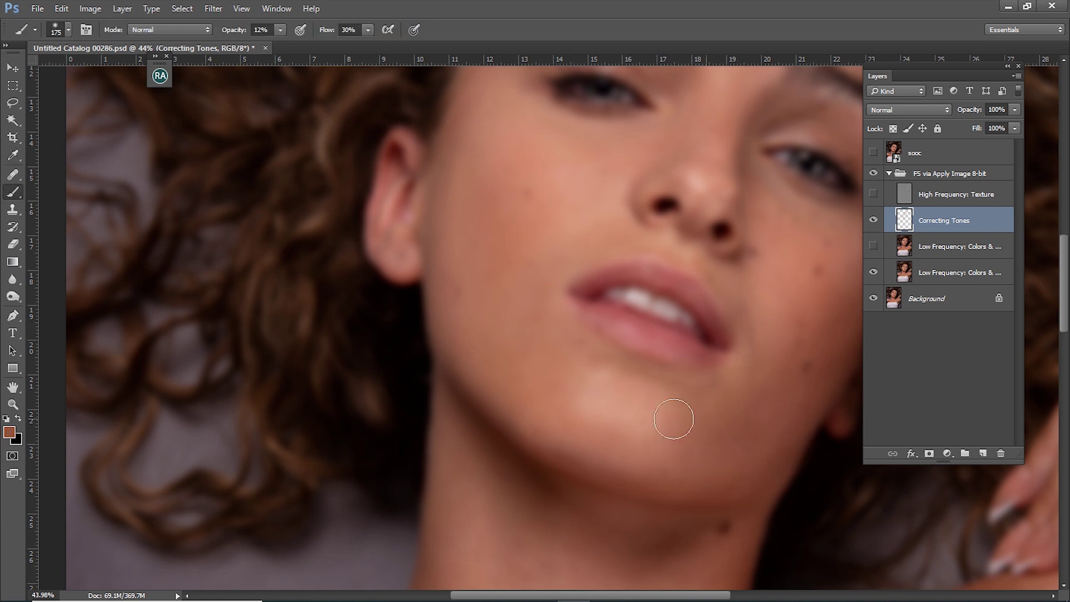
alt+click(741, 394)
drag(561, 362, 650, 421)
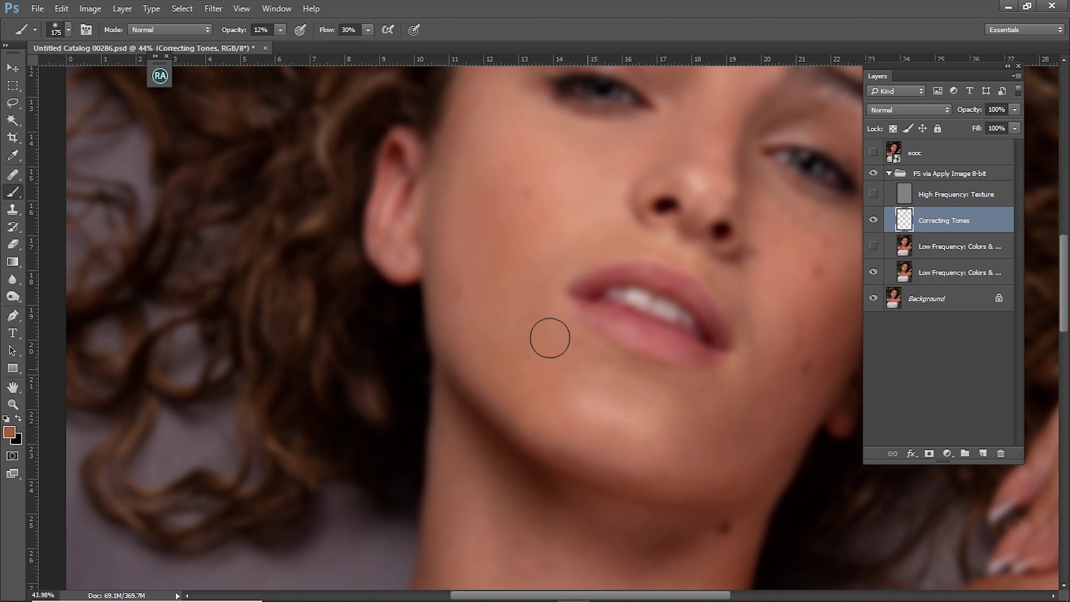
alt+click(641, 407)
alt+click(630, 296)
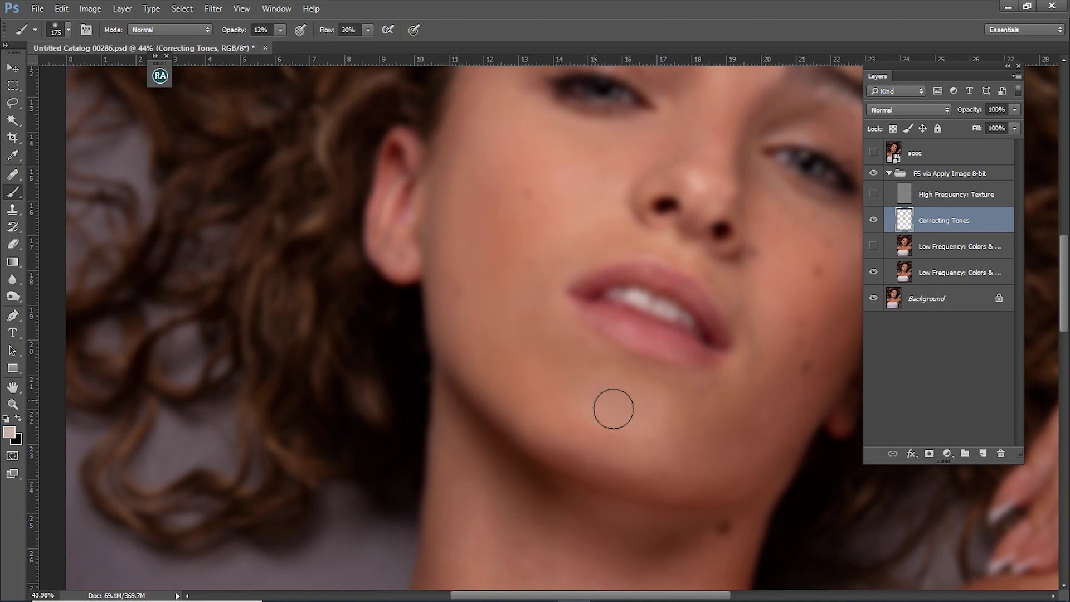
key(i)
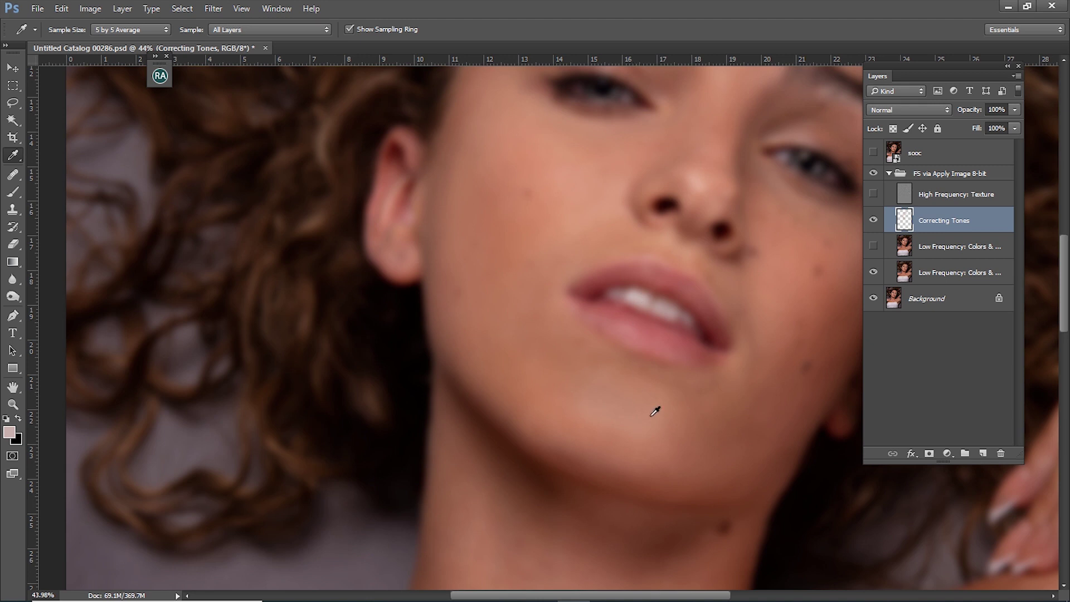
key(b)
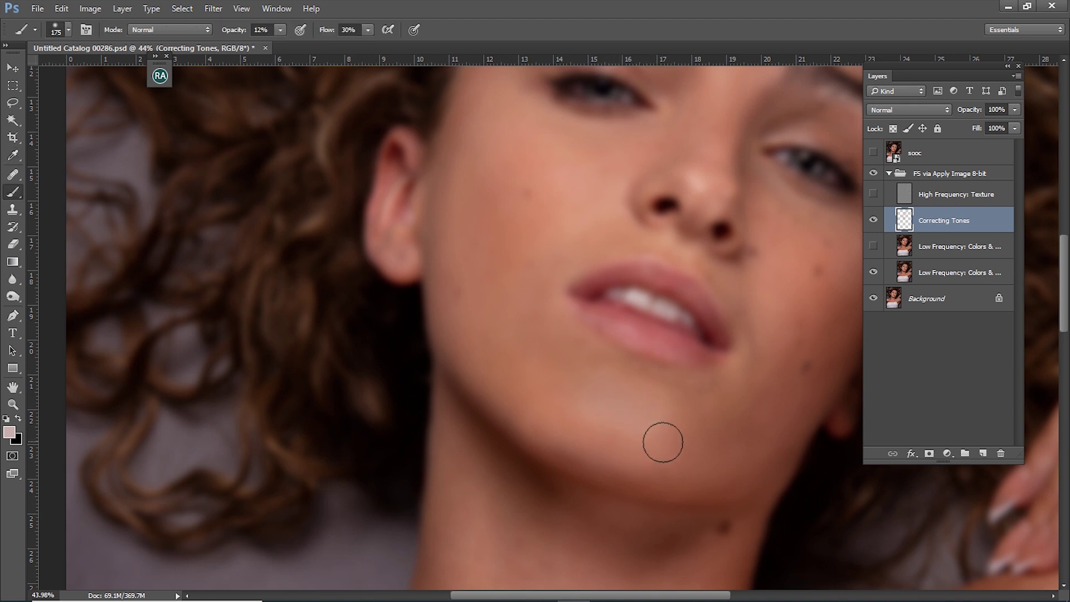
key(i)
click(758, 371)
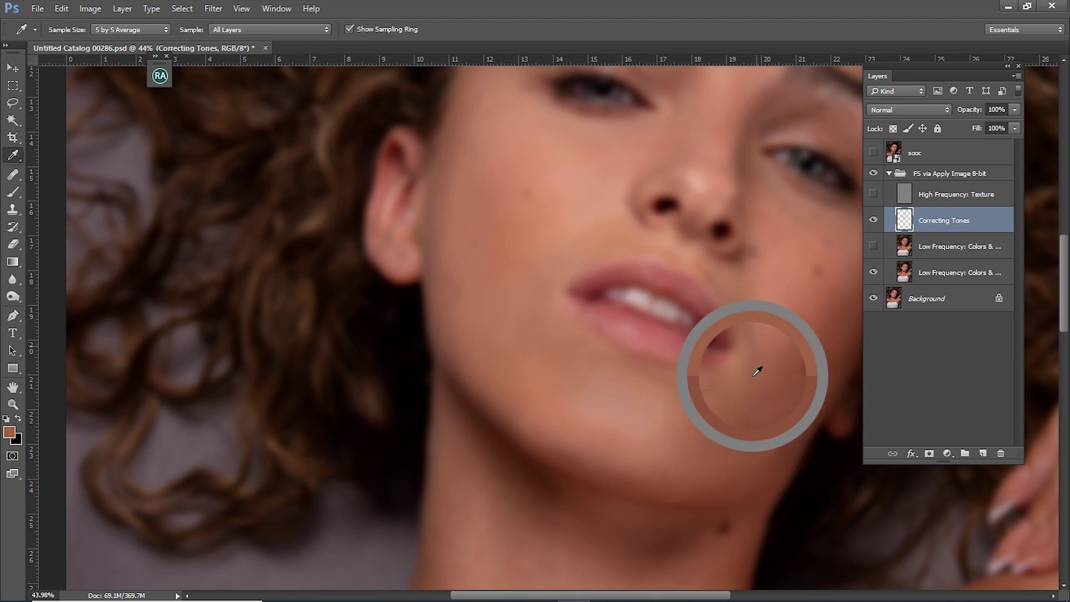
key(b)
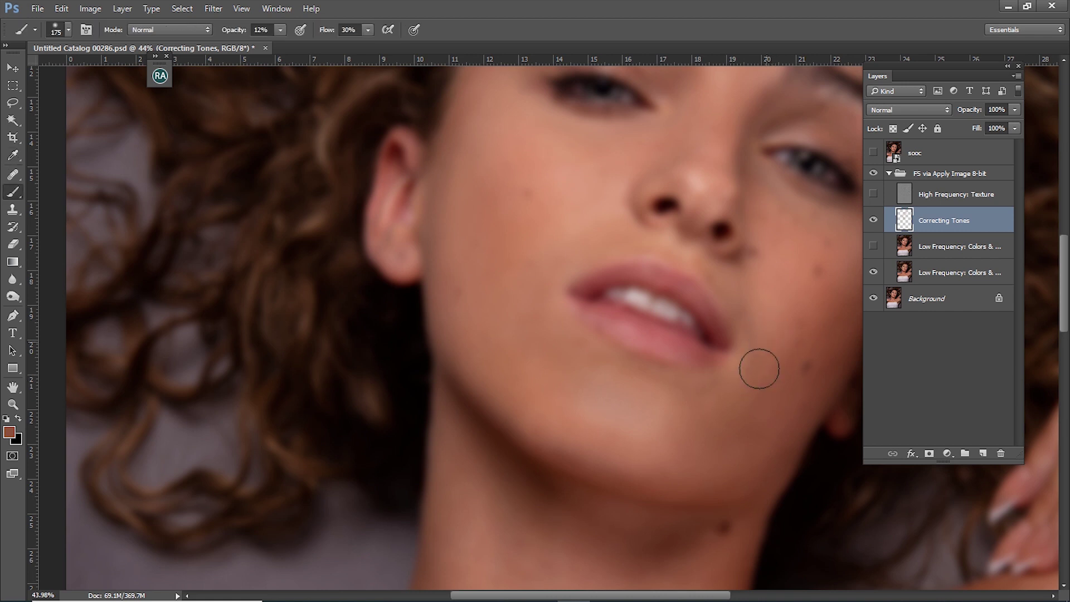
drag(769, 342, 731, 350)
Paint new sampled cheek tones over the cheek beside the mouth.
alt+click(760, 312)
drag(805, 299, 760, 351)
alt+click(765, 332)
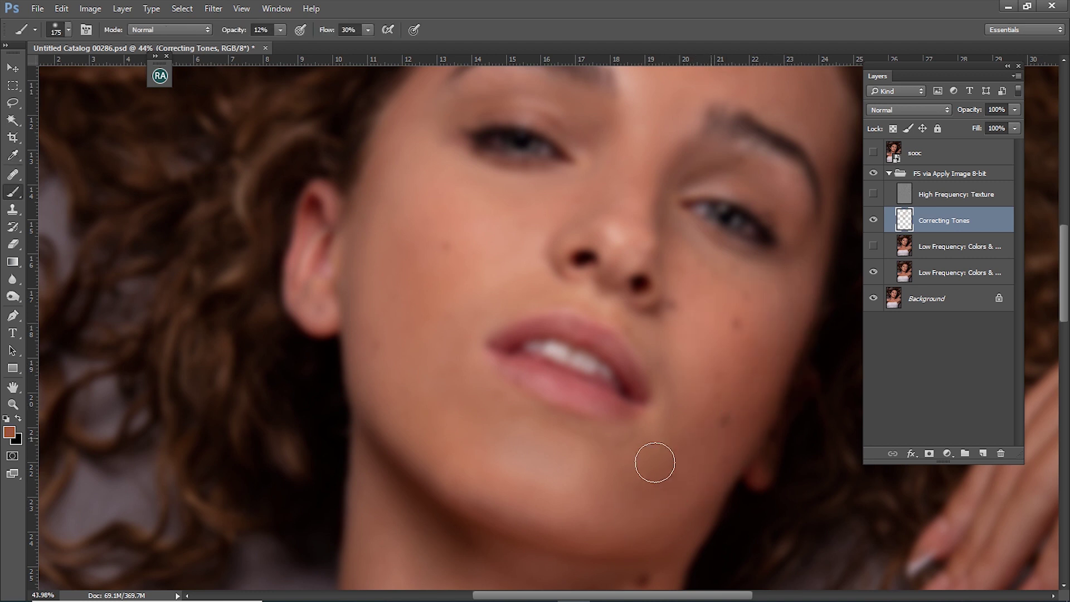
key(alt)
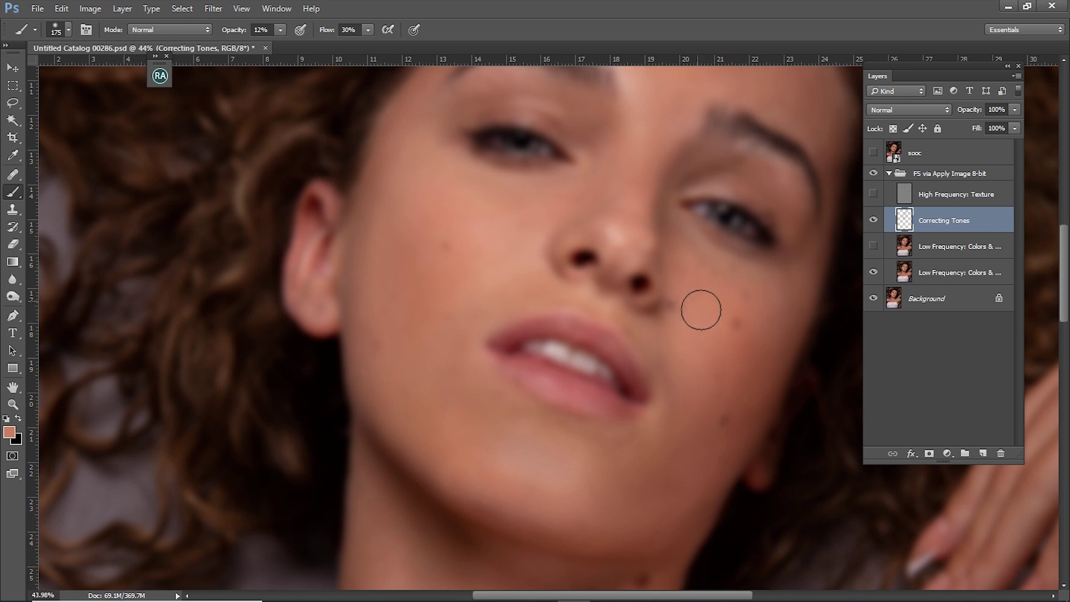
alt+click(721, 284)
key(alt)
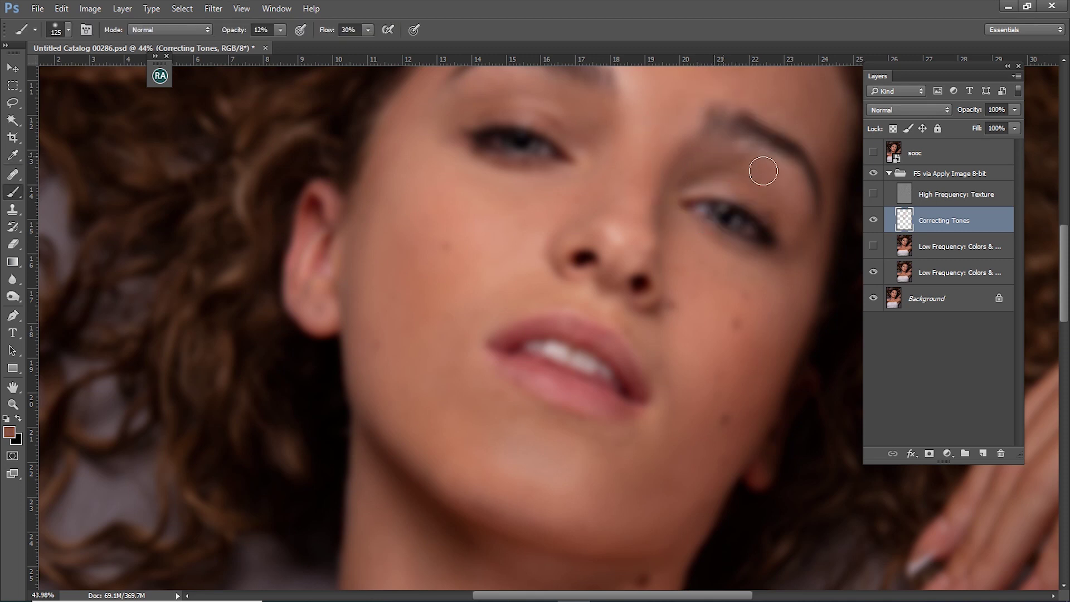
Sample and paint lighter tones around the brow and nose bridge.
drag(763, 171, 791, 251)
alt+click(527, 148)
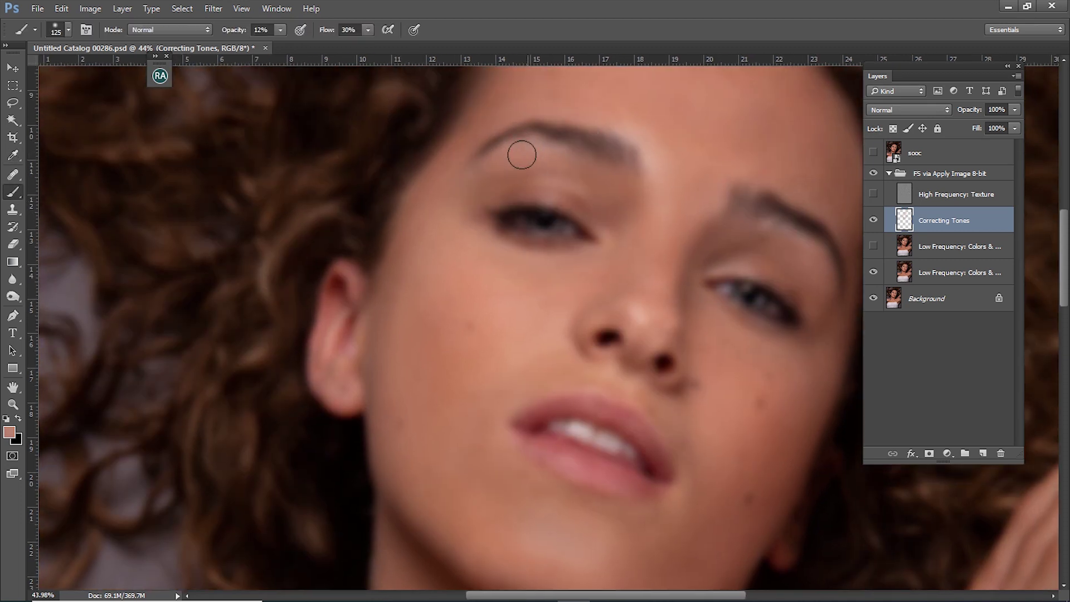
alt+click(561, 172)
alt+click(643, 212)
alt+click(722, 237)
Tone the area near the mouth and jaw, then zoom out from the face.
drag(697, 307, 672, 201)
alt+click(642, 429)
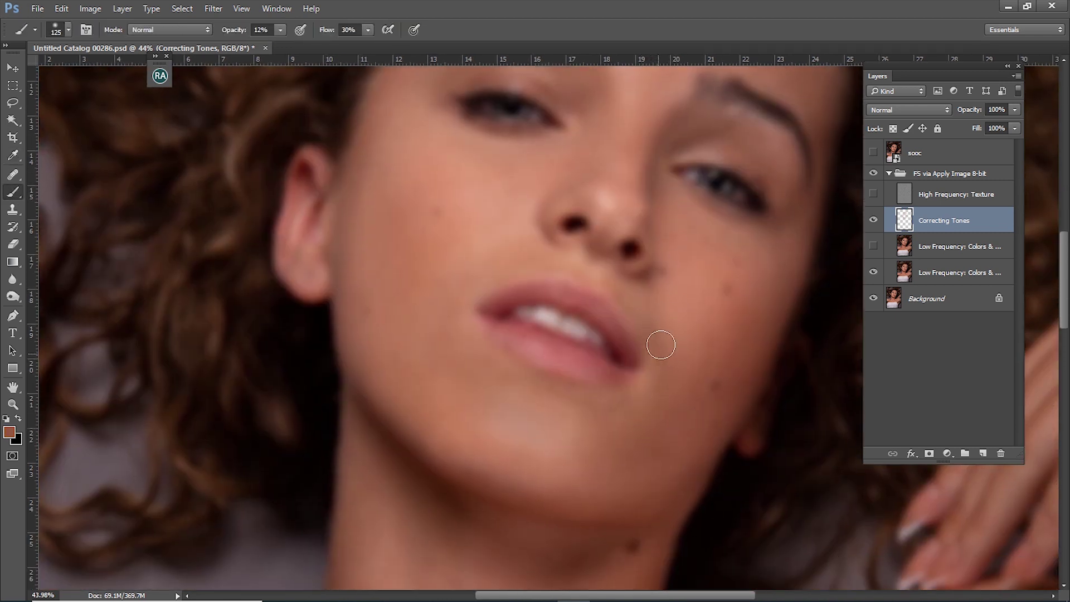
alt+click(681, 301)
scroll(669, 342, down, 2)
scroll(645, 353, down, 2)
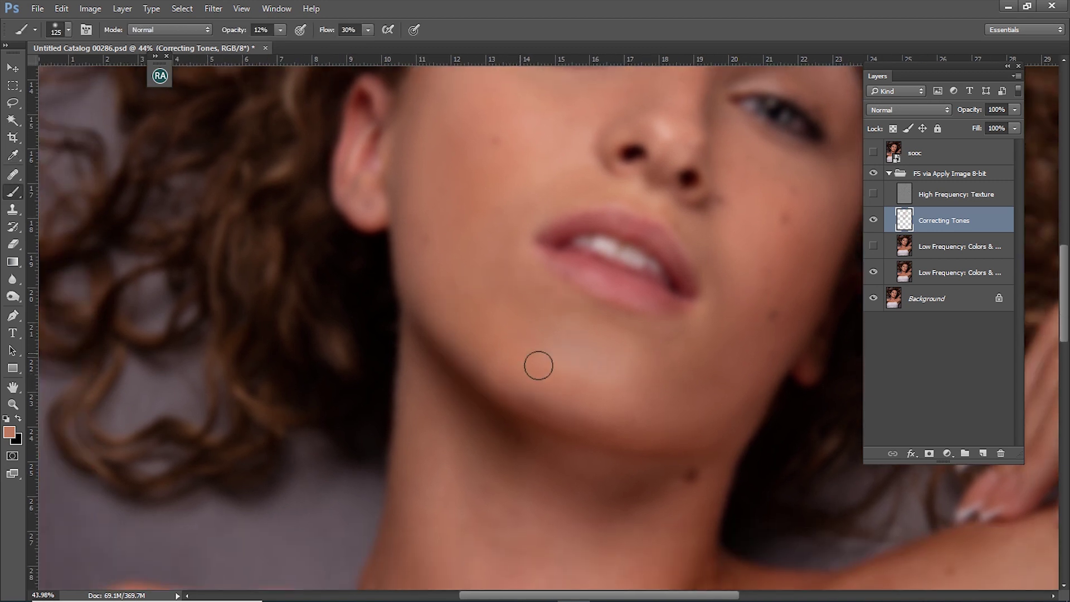
scroll(629, 379, down, 4)
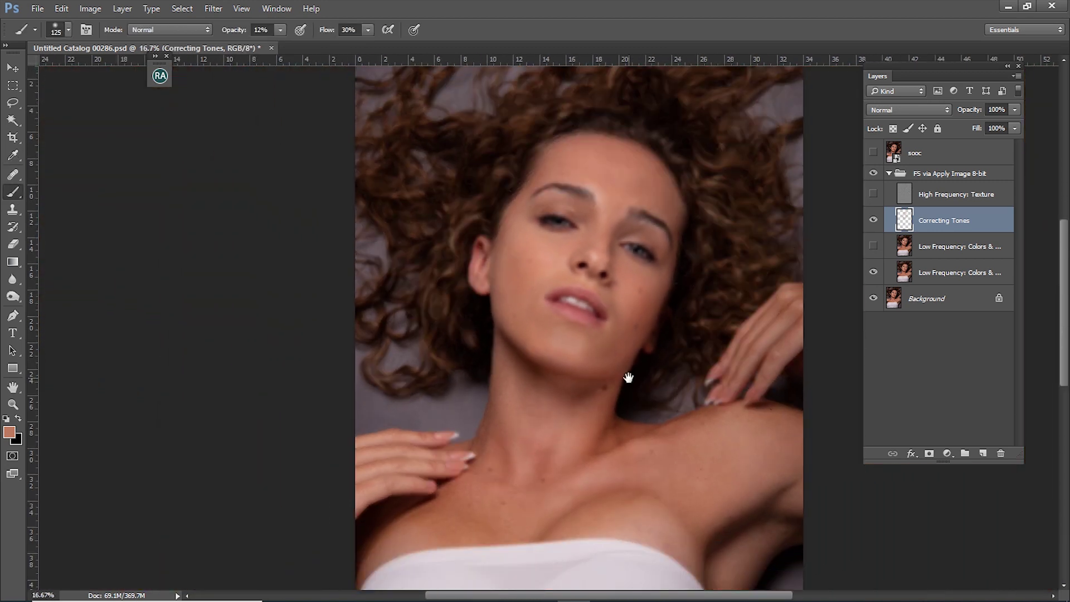
Sample a shoulder skin tone and enlarge the brush for the broad shoulder.
drag(629, 378, 645, 372)
key(i)
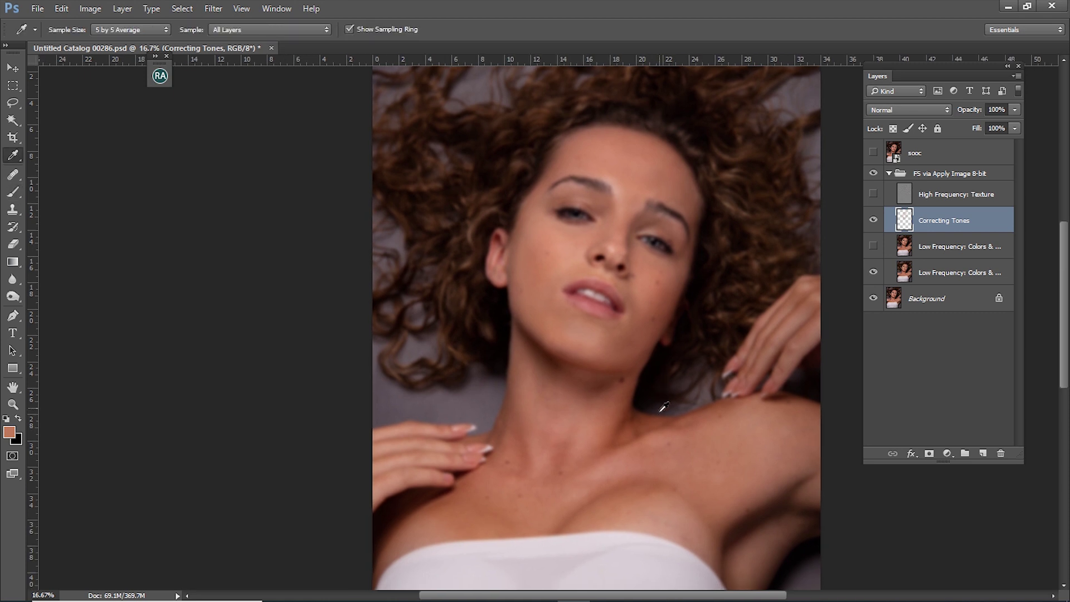
click(764, 443)
key(b)
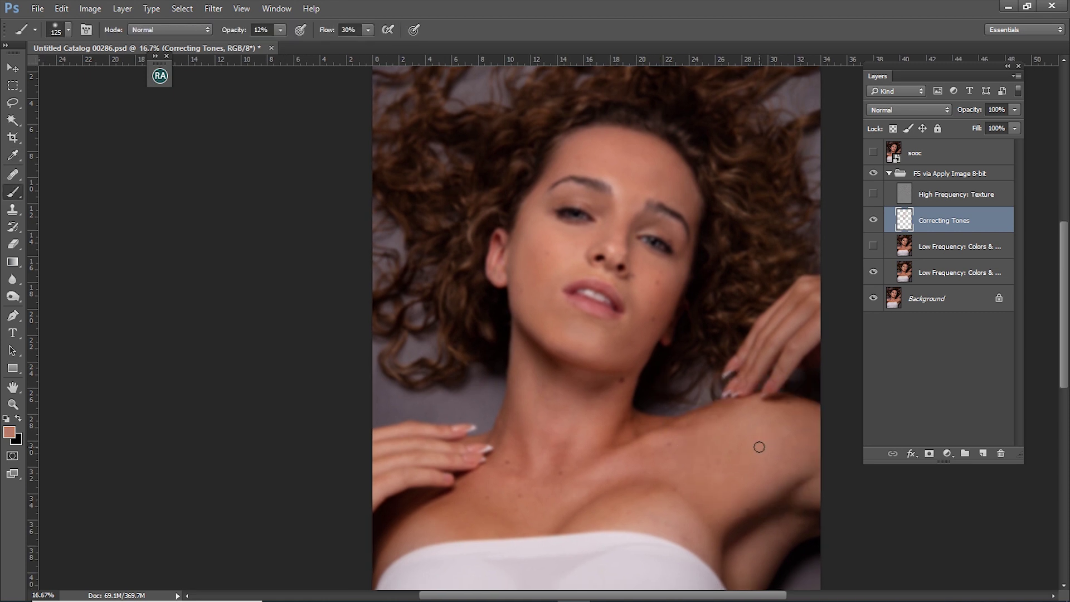
key(bracketright)
key(bracketright)
key(bracketright)
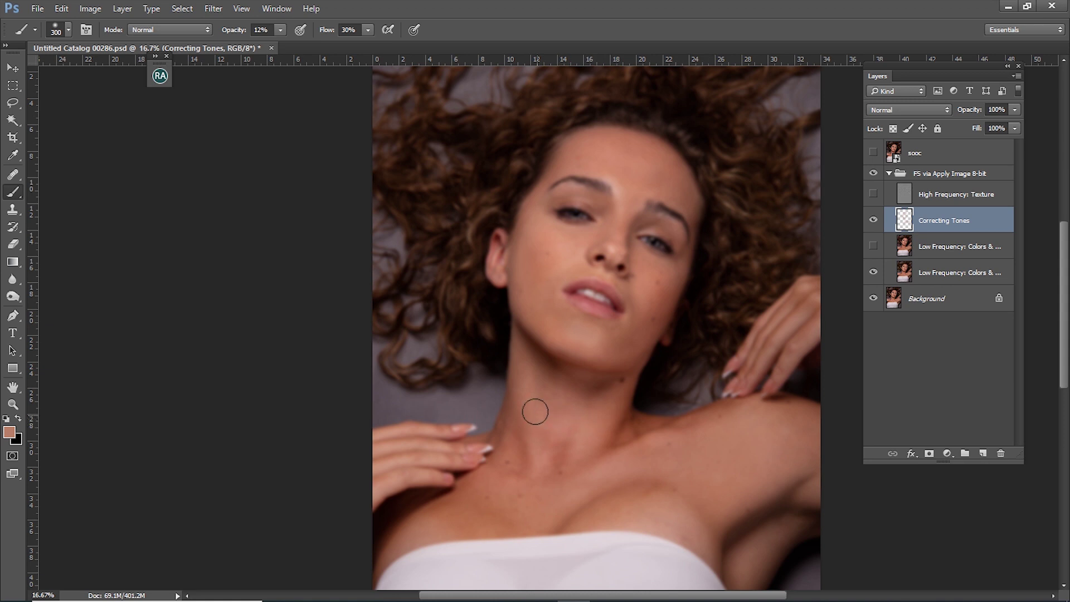
scroll(535, 391, up, 3)
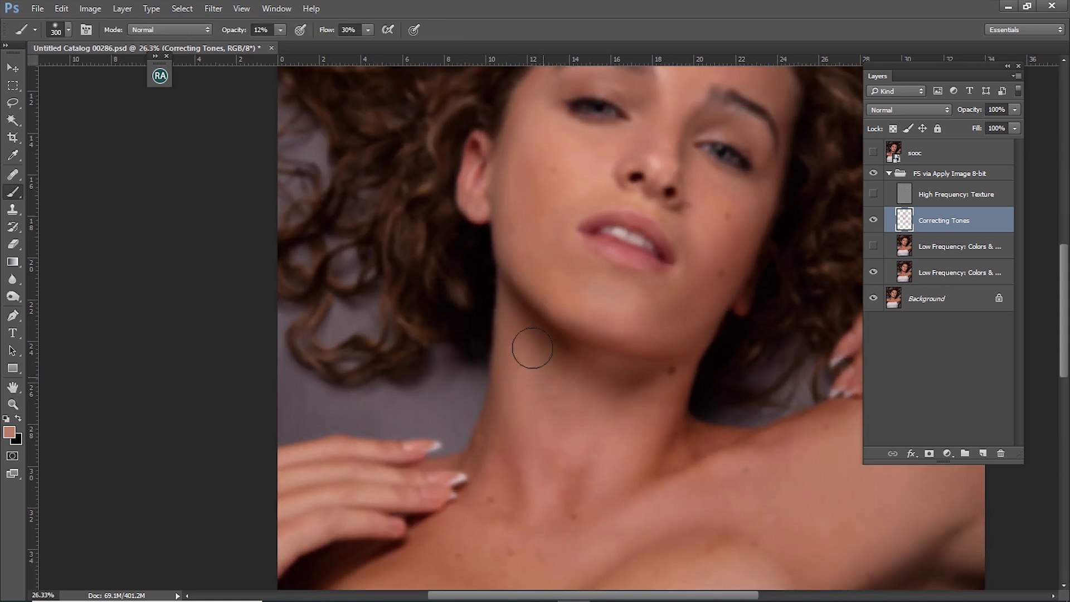
Sample neck skin tones and enlarge the brush slightly near the collarbone.
key(alt)
alt+click(515, 357)
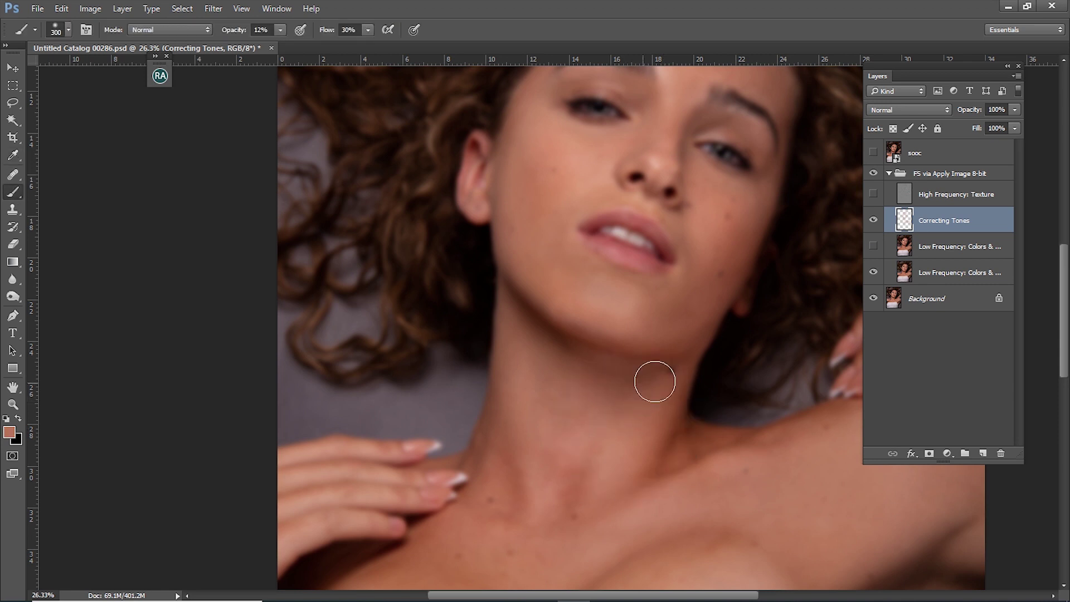
key(alt)
alt+click(547, 461)
drag(600, 500, 629, 432)
key(i)
key(b)
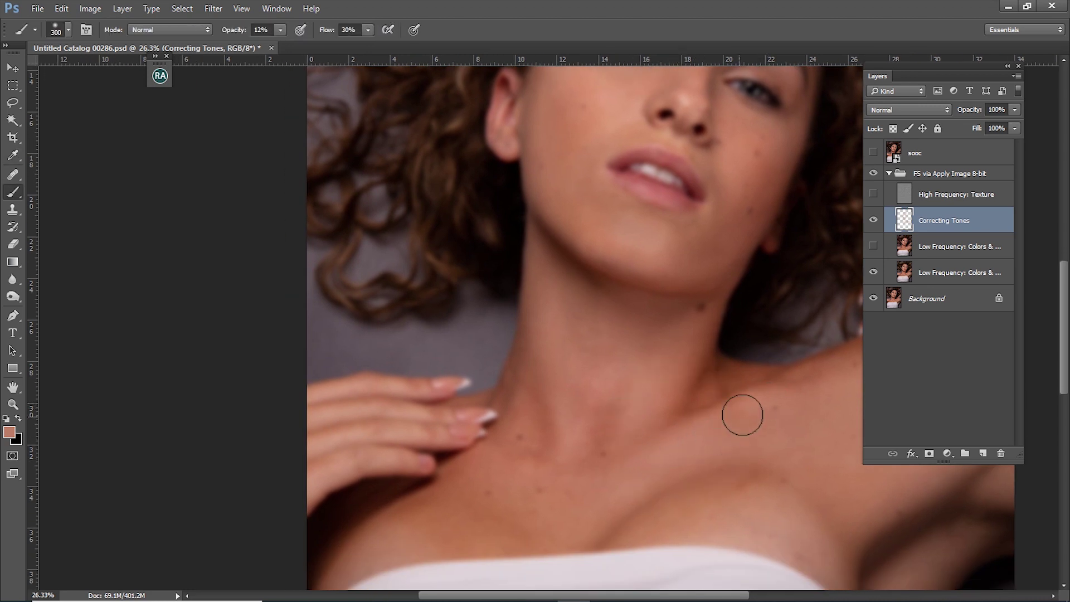
key(bracketright)
Sample several neck tones and even the skin across the collarbone.
alt+click(623, 394)
key(alt)
alt+click(539, 358)
alt+click(697, 370)
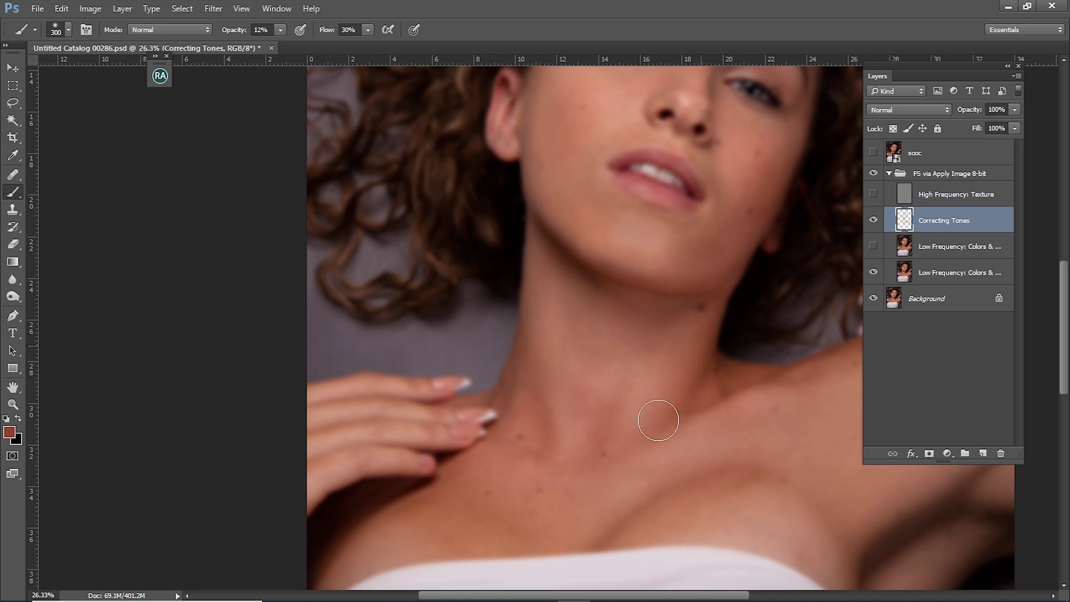
alt+click(576, 352)
drag(461, 489, 547, 354)
drag(478, 406, 549, 382)
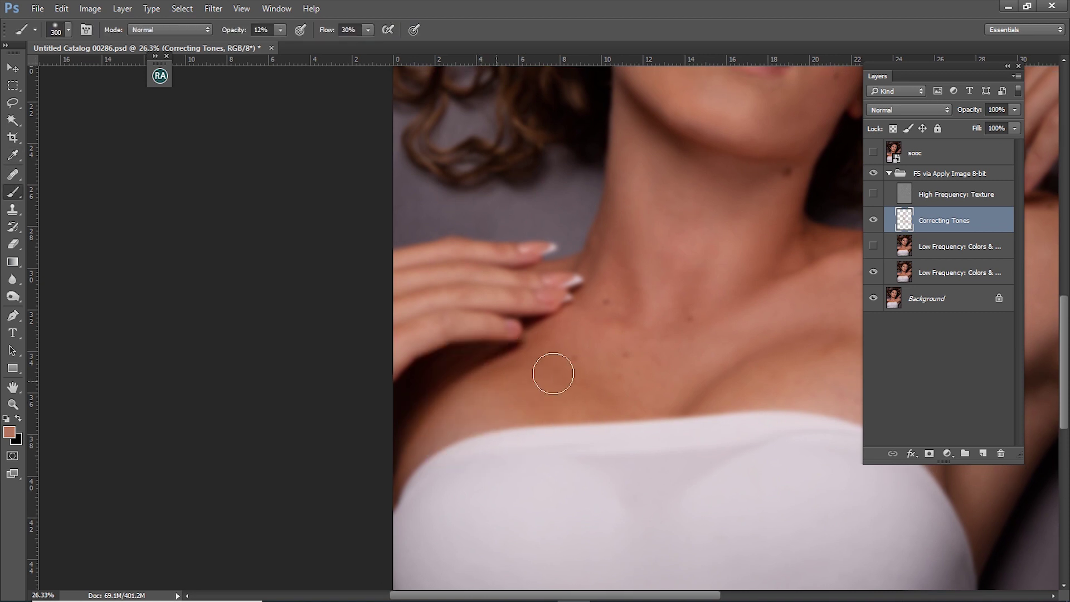
Smooth an upper-chest skin tone across the collarbone with a larger brush.
alt+click(472, 410)
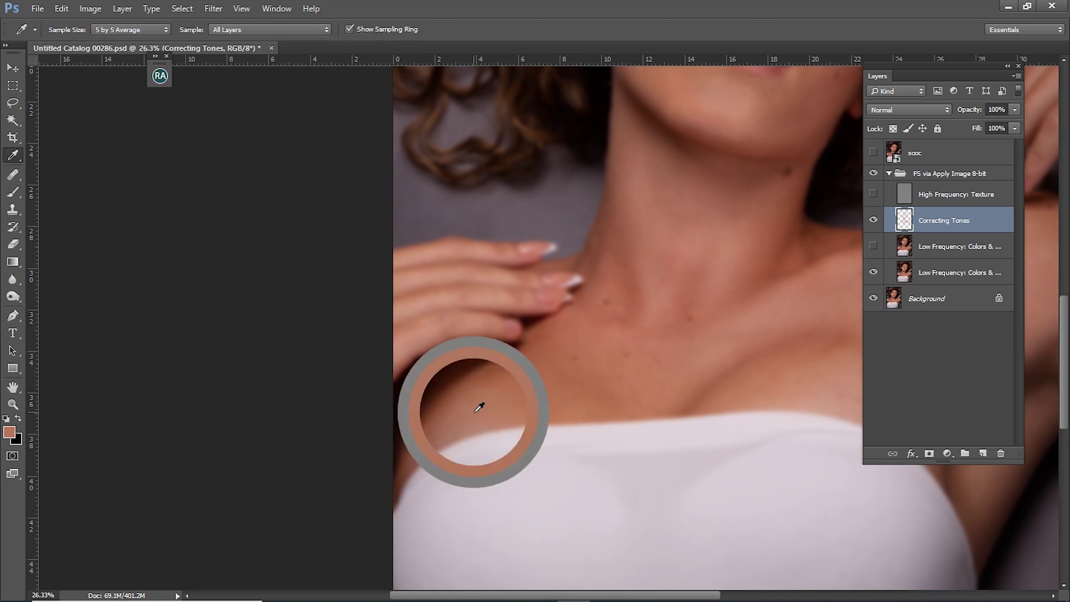
drag(564, 389, 519, 378)
key(i)
key(b)
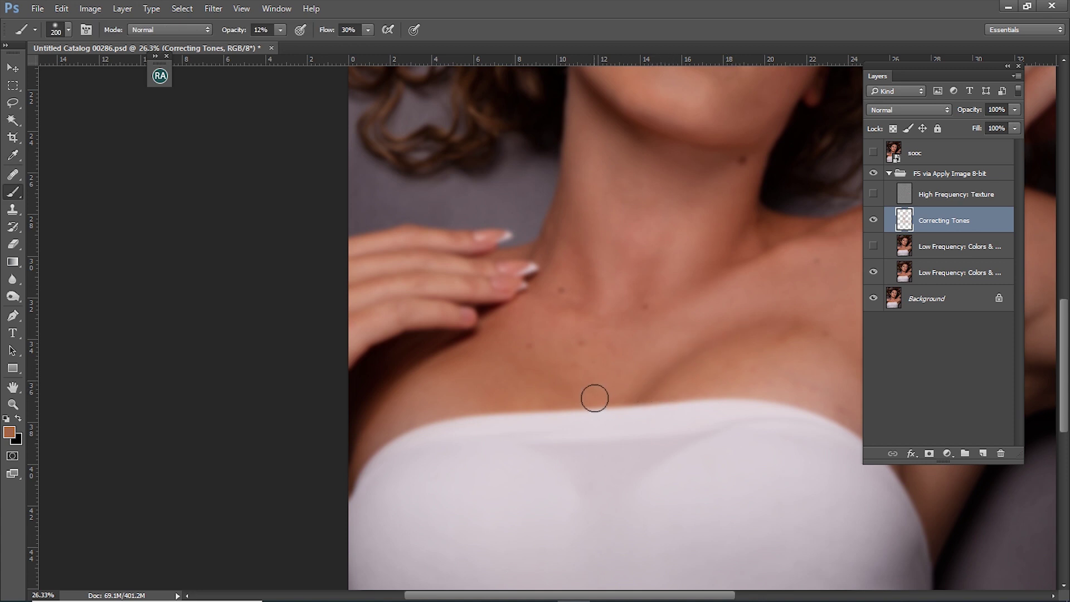
key(bracketright)
key(bracketright)
key(bracketright)
drag(526, 354, 663, 373)
Blend sampled tones over the right chest and beside the underarm.
key(i)
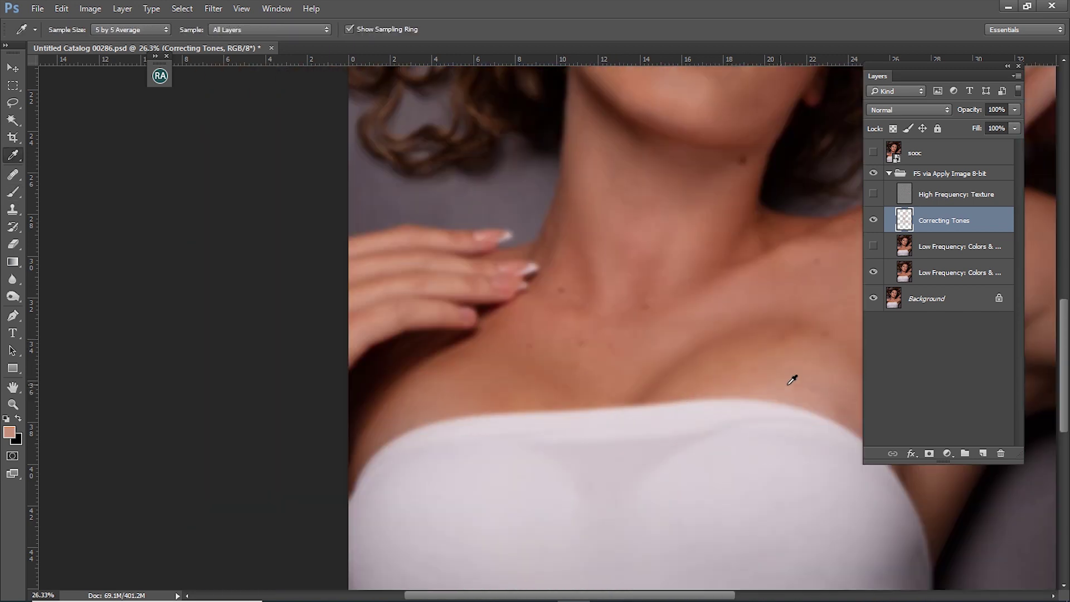
drag(793, 380, 673, 378)
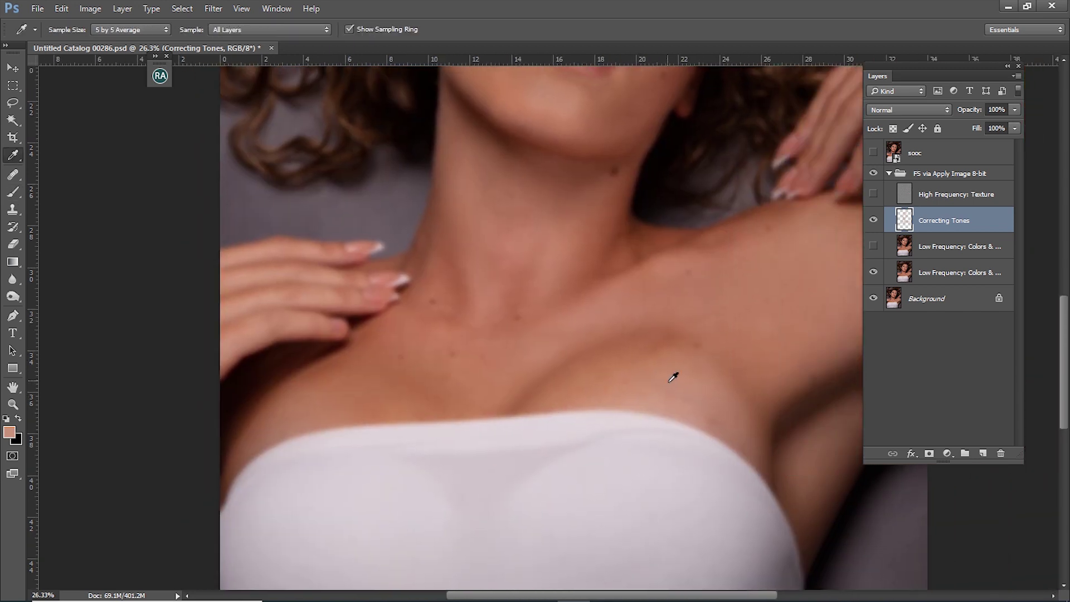
key(b)
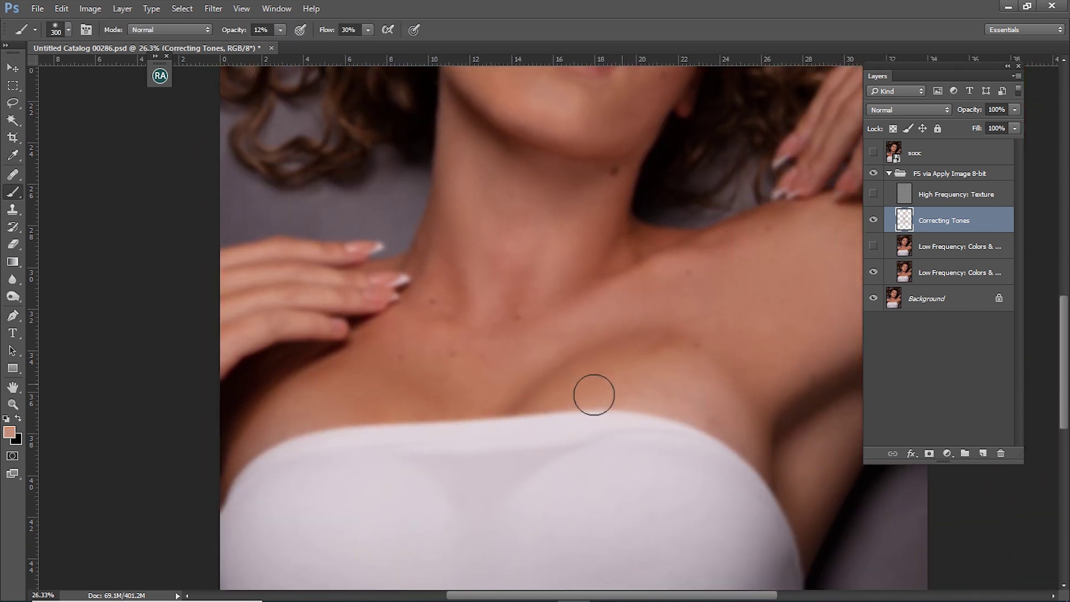
drag(734, 421, 653, 418)
alt+click(752, 425)
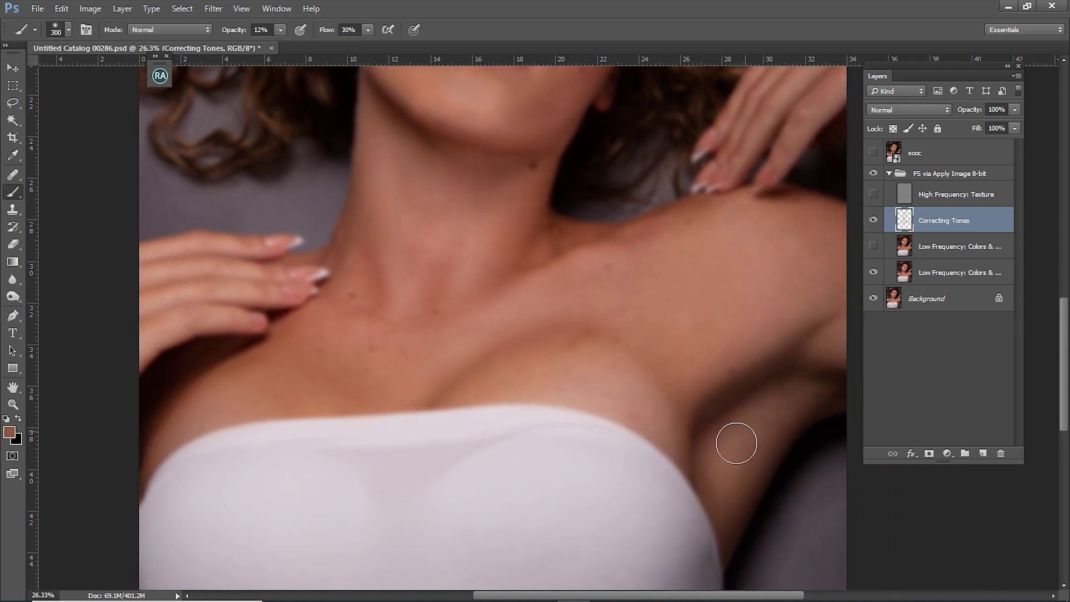
drag(814, 402, 739, 389)
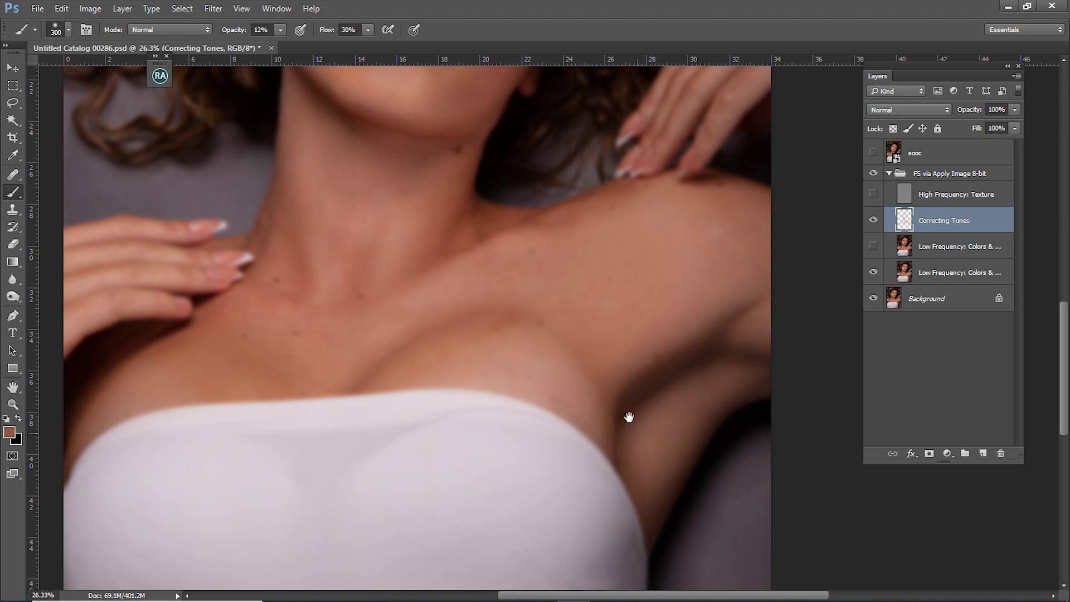
drag(614, 252, 653, 363)
mouse_move(617, 319)
mouse_down()
mouse_move(692, 433)
mouse_move(638, 354)
mouse_move(662, 413)
mouse_up()
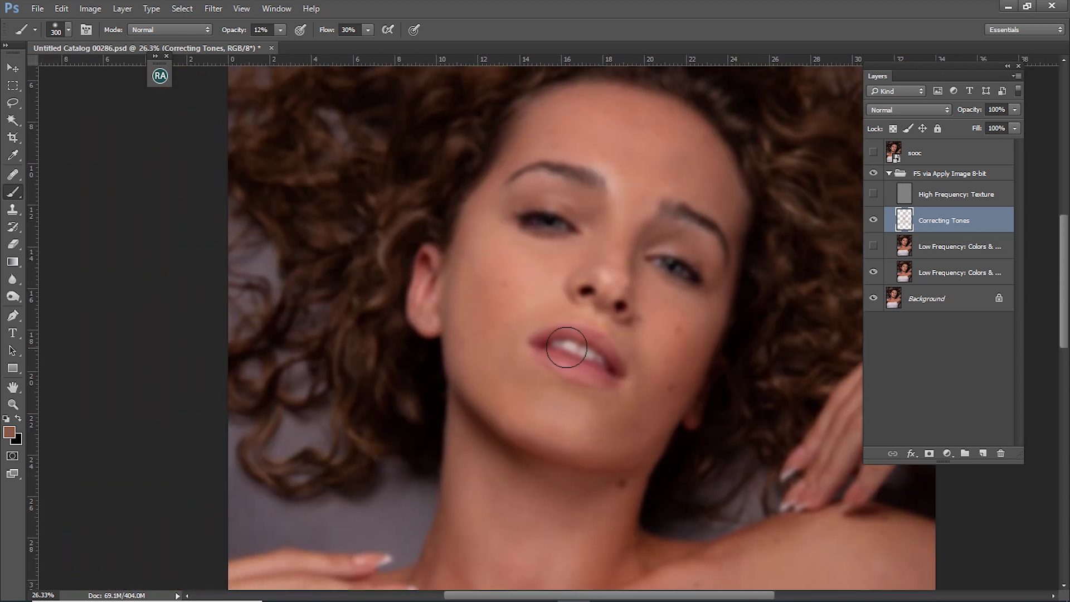
Toggle the Texture, Correcting Tones, Low Frequency and sooc layers to compare the retouch.
click(874, 194)
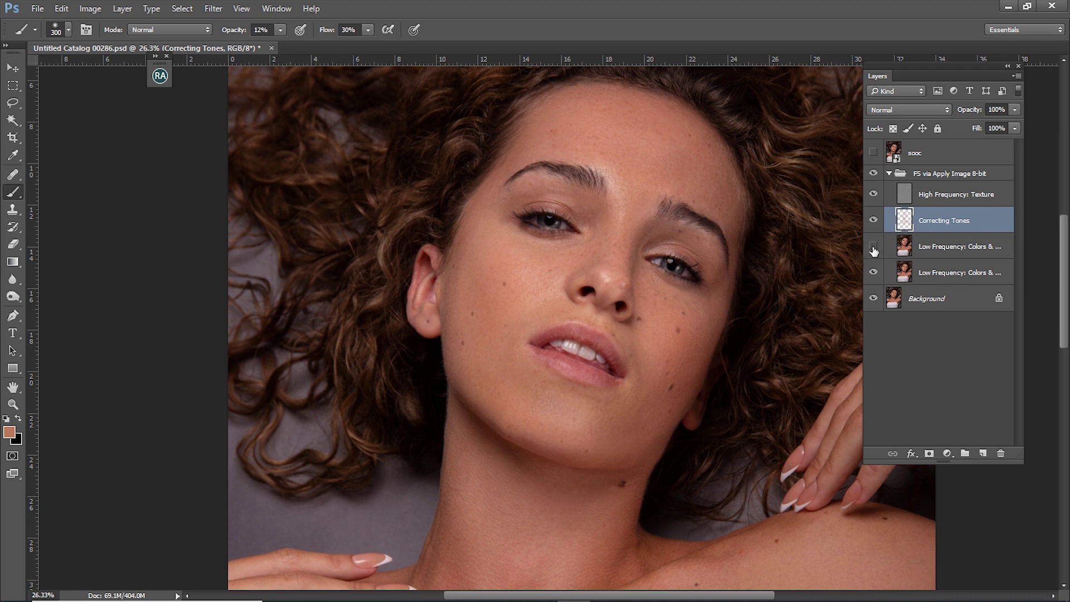
click(873, 221)
click(873, 247)
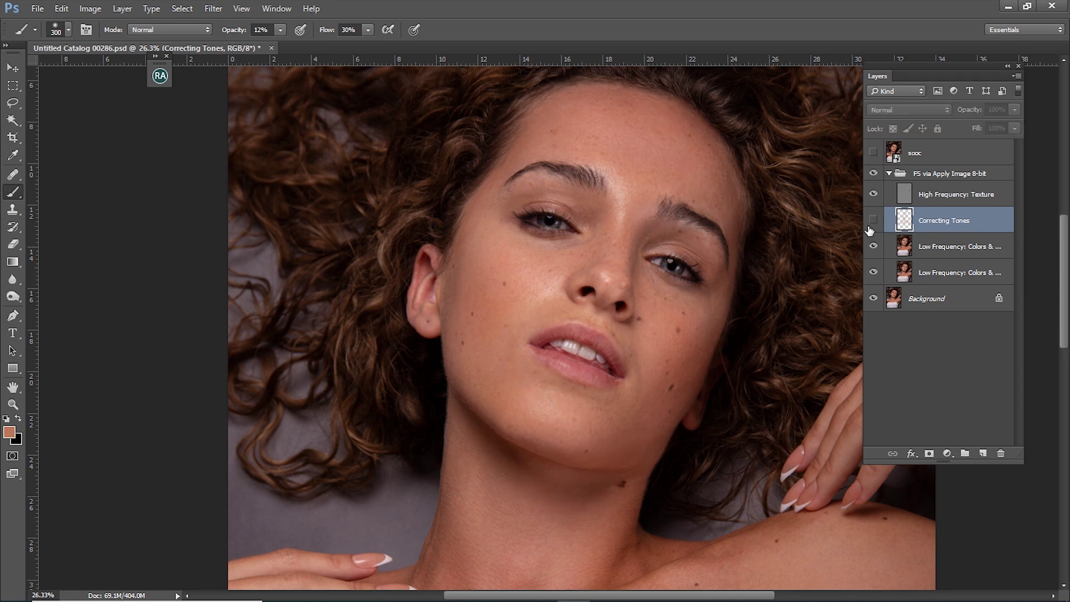
click(873, 221)
drag(711, 249, 690, 287)
click(872, 156)
key(ctrl+0)
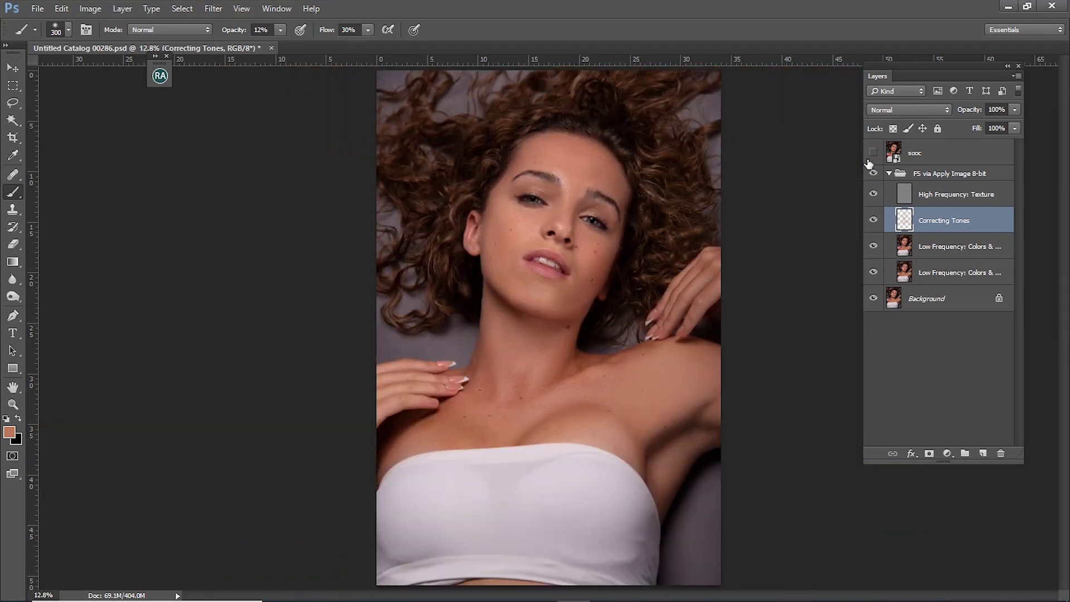
Collapse the FS group and toggle it off and on for a before/after of the face.
click(890, 174)
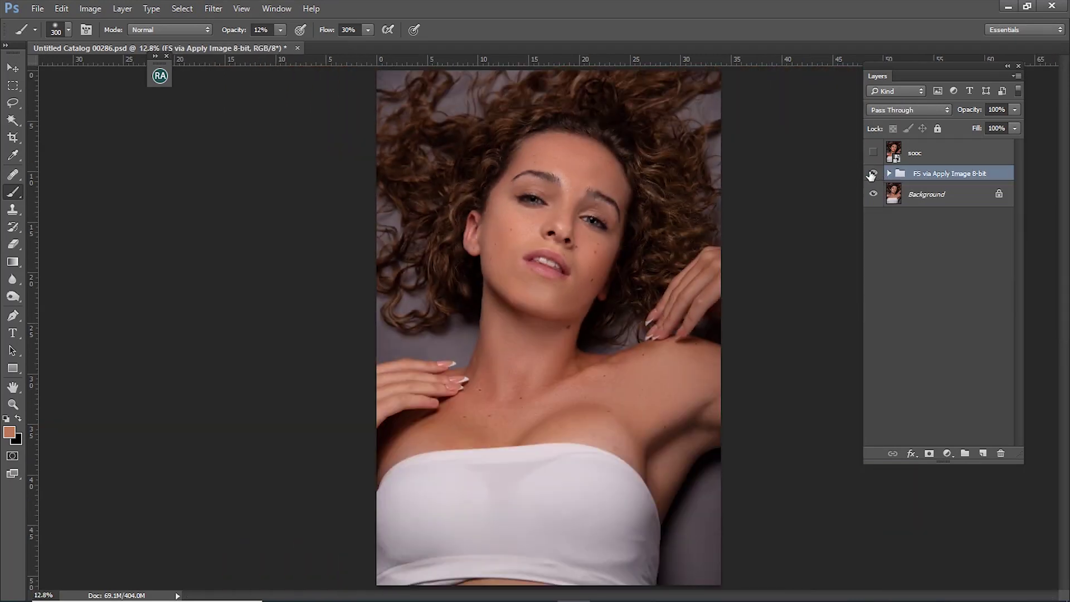
click(873, 174)
click(873, 174)
key(z)
mouse_move(546, 228)
mouse_down()
mouse_move(627, 277)
mouse_move(611, 274)
mouse_up()
key(b)
click(874, 175)
click(874, 174)
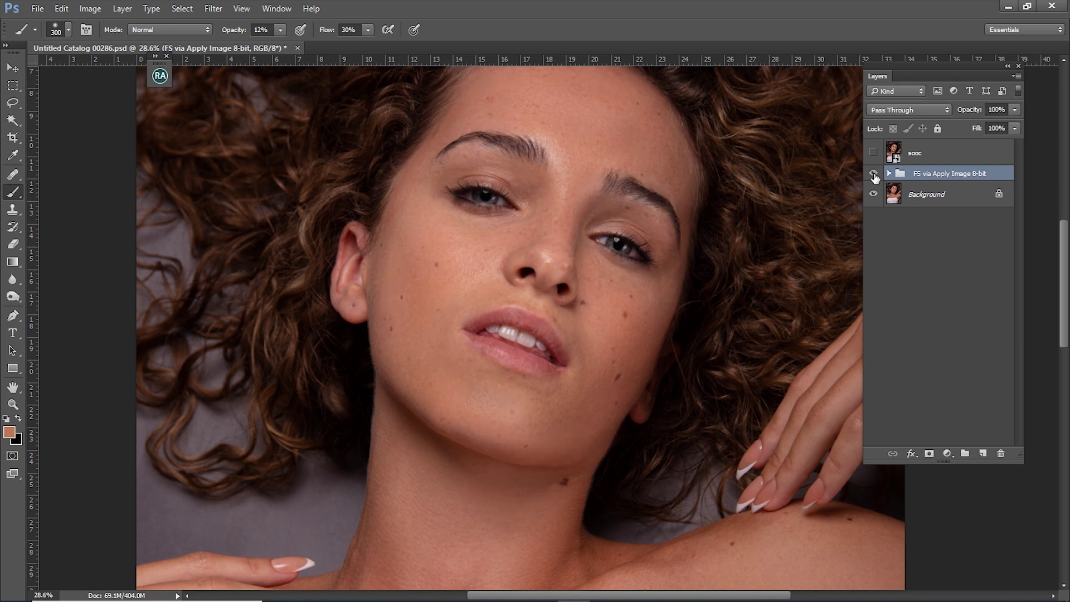
Give the Correcting Tones layer a reduced opacity of 46%.
click(889, 174)
click(873, 220)
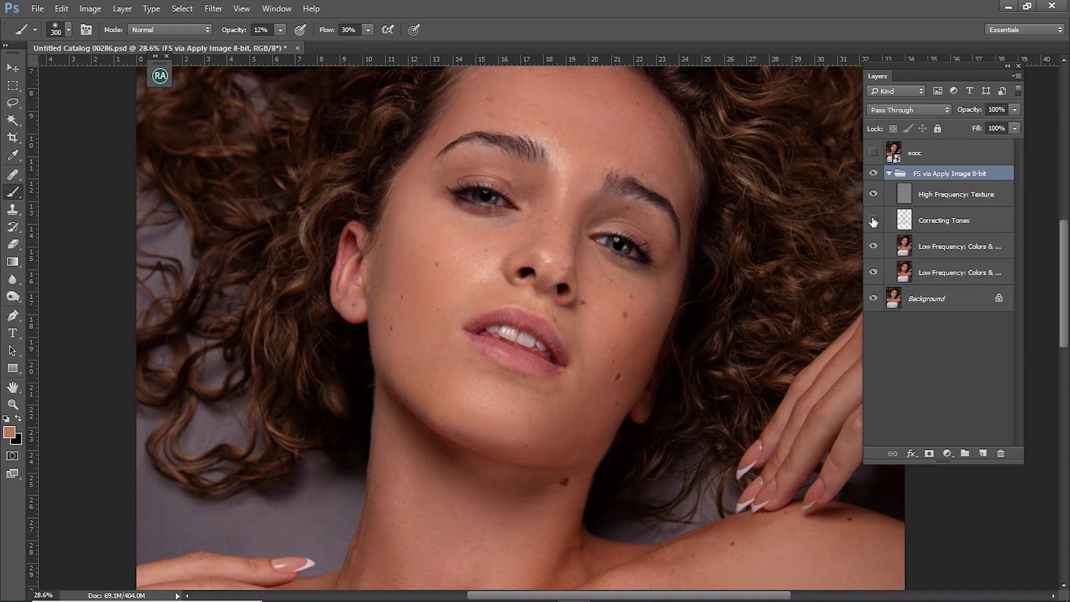
click(873, 220)
click(948, 220)
click(995, 110)
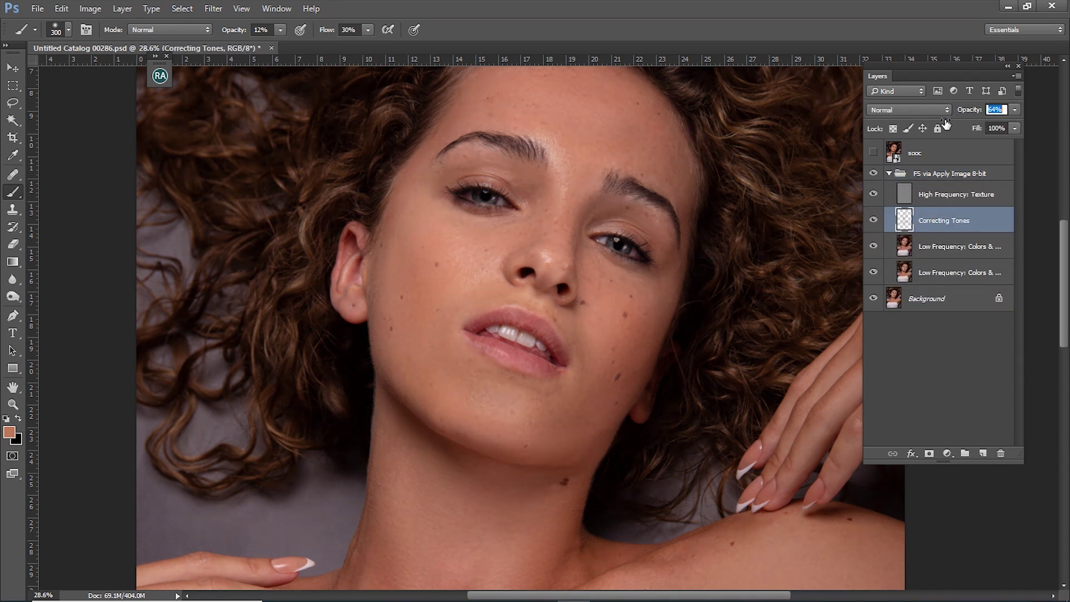
text(46)
key(Return)
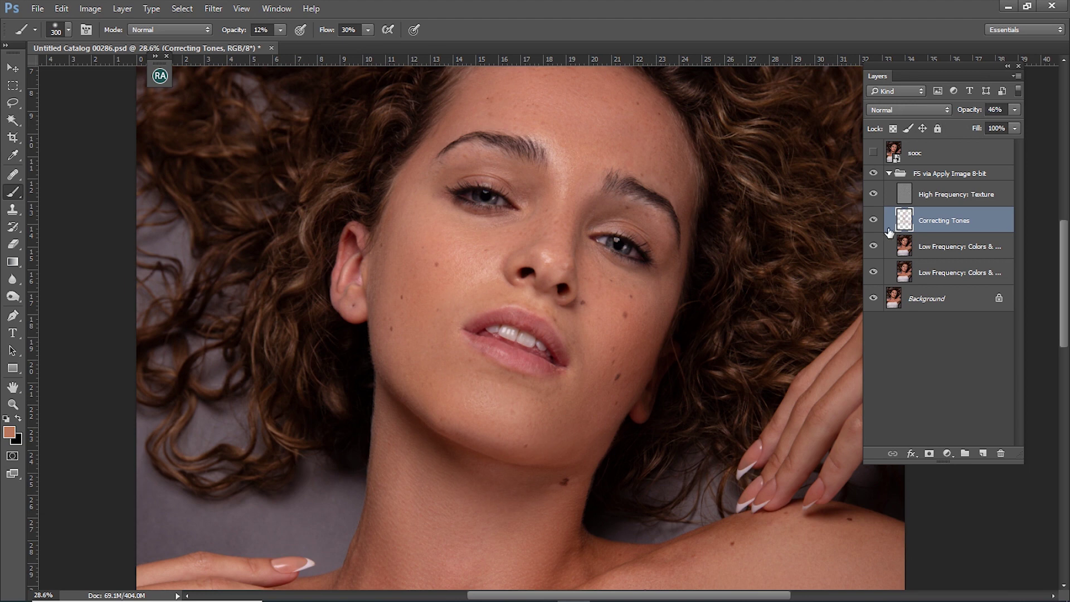
Collapse the FS group, zoom to the face and toggle sooc to compare against the original.
click(890, 174)
click(874, 174)
key(ctrl+0)
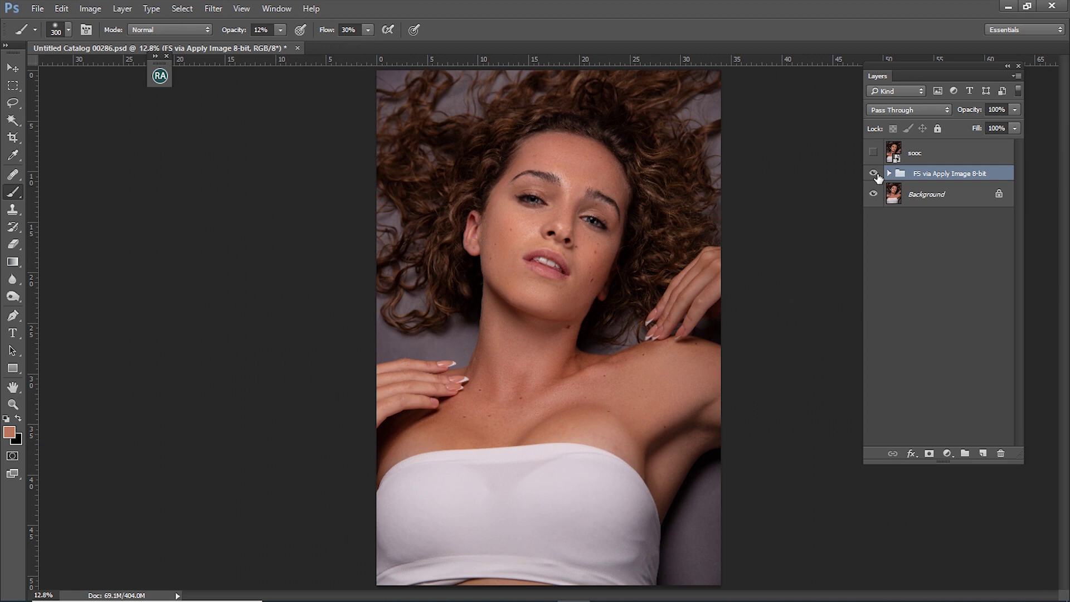
click(873, 151)
key(z)
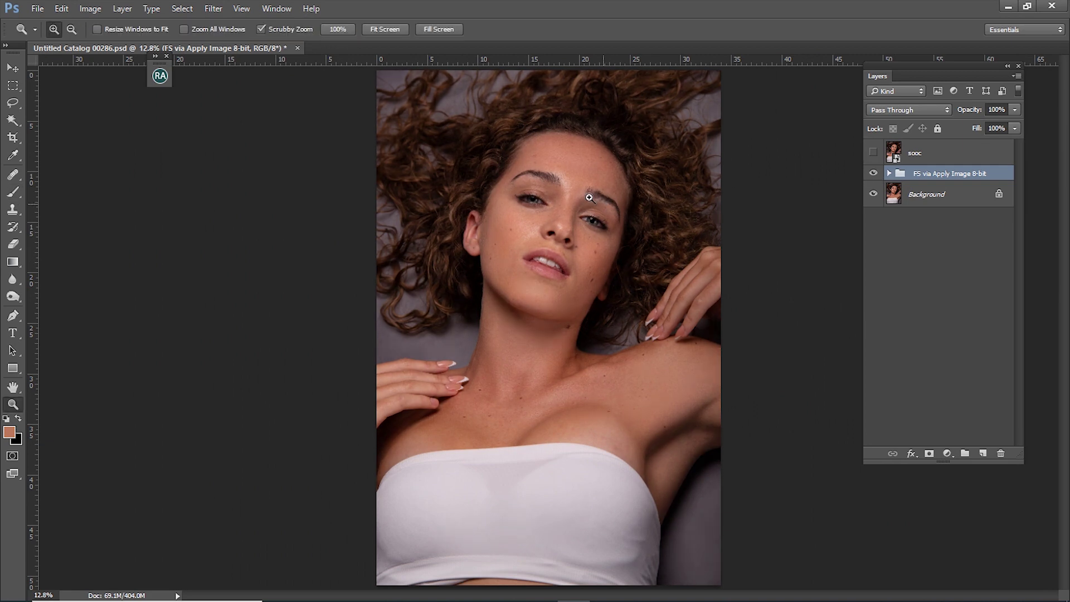
drag(543, 195, 640, 251)
key(b)
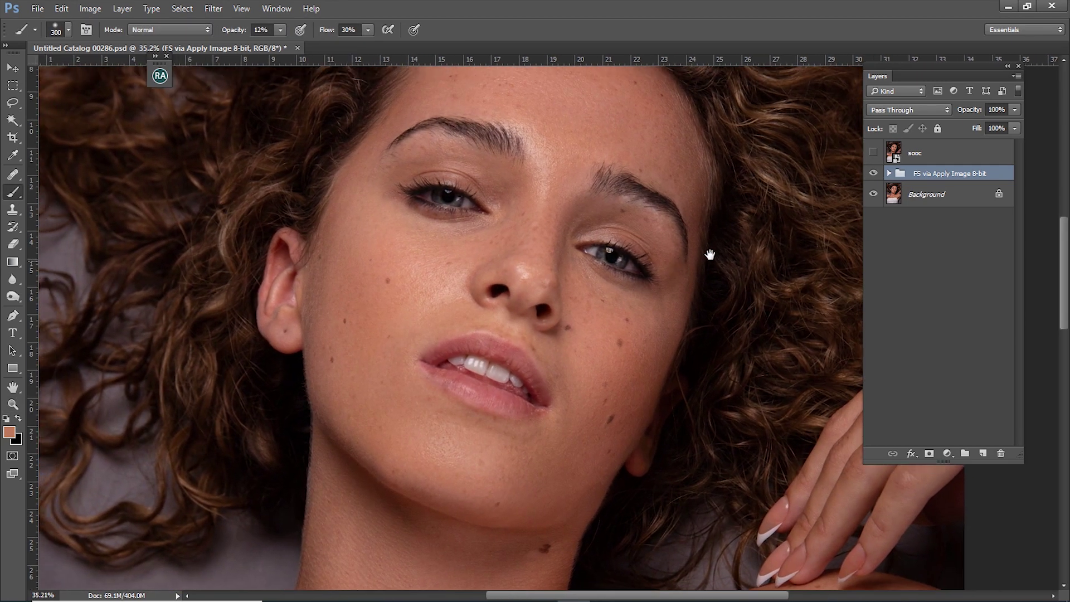
click(874, 156)
click(873, 156)
click(874, 156)
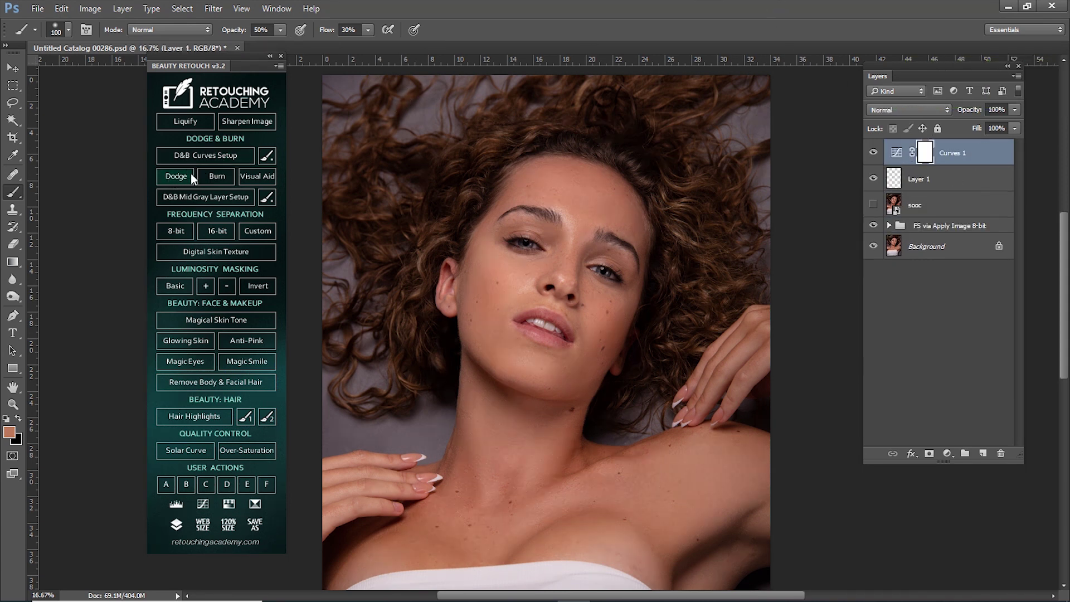
Run the D&B action to add Visual Aid - DELETE, Burn - Darken and Dodge - Brighten groups, collapsed.
click(253, 175)
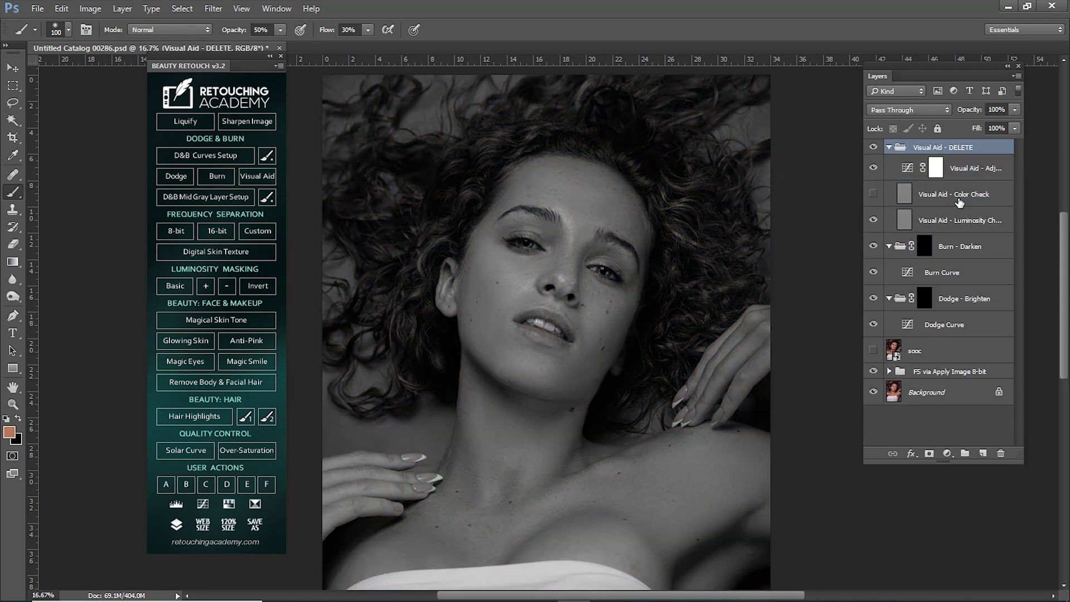
click(889, 147)
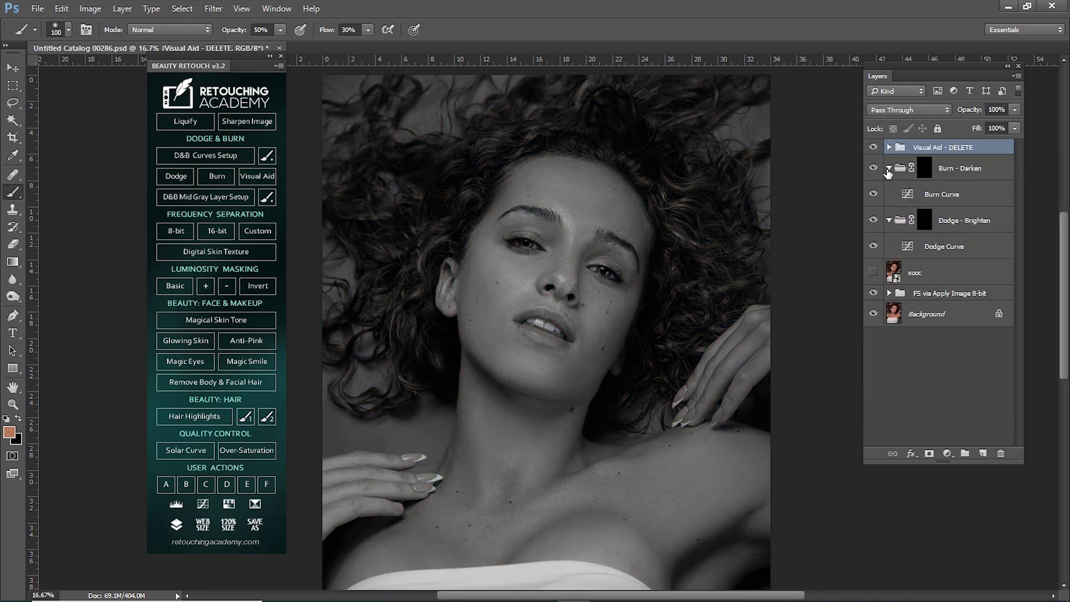
click(890, 168)
click(890, 194)
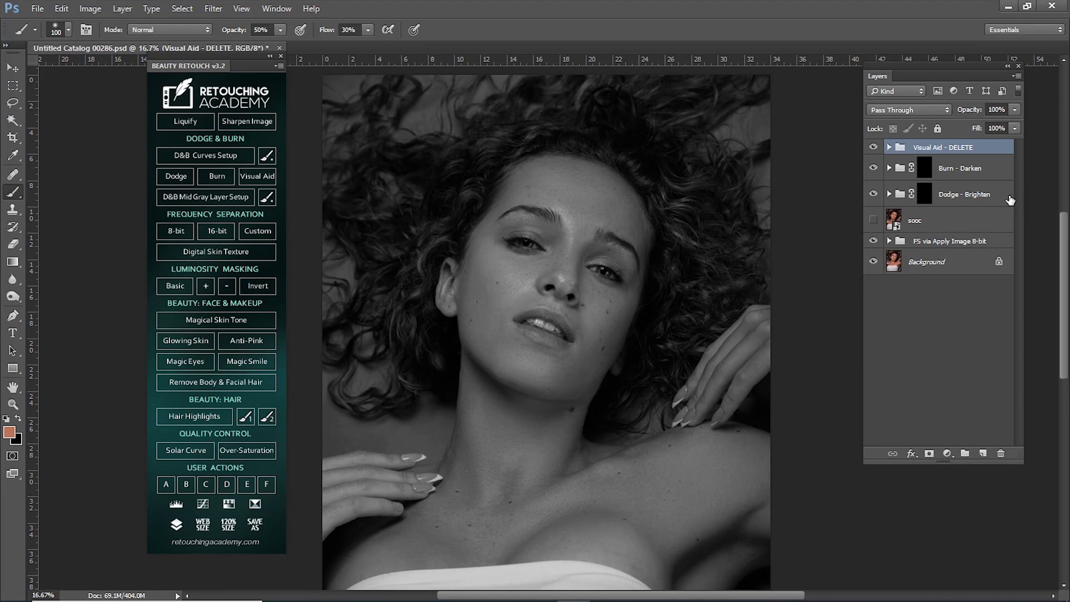
Move the three new groups below sooc, target the Dodge - Brighten mask and hide FS.
shift+click(985, 196)
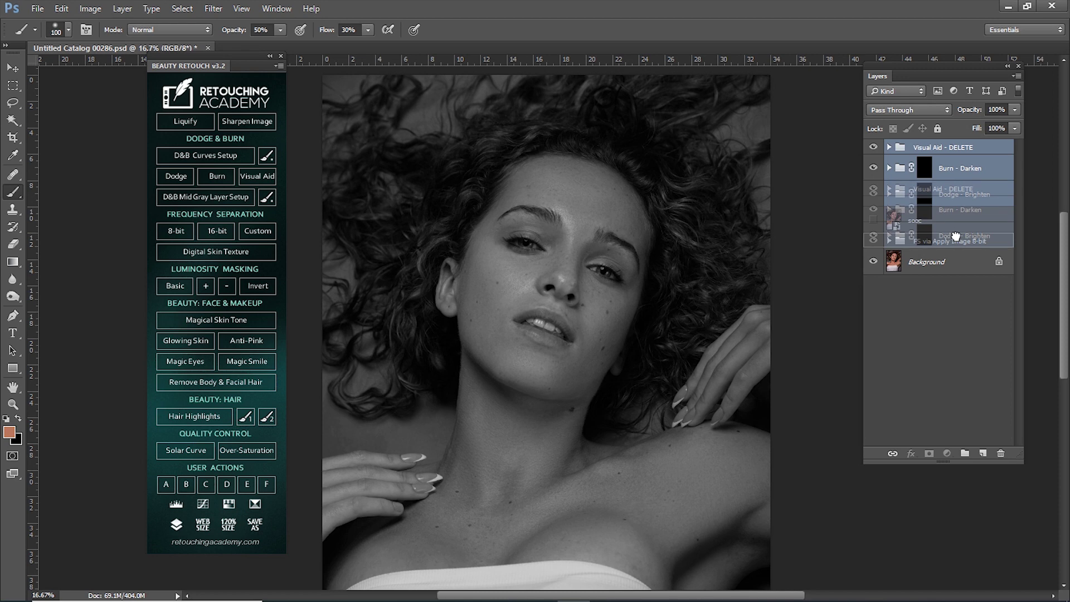
drag(985, 196, 954, 239)
click(924, 221)
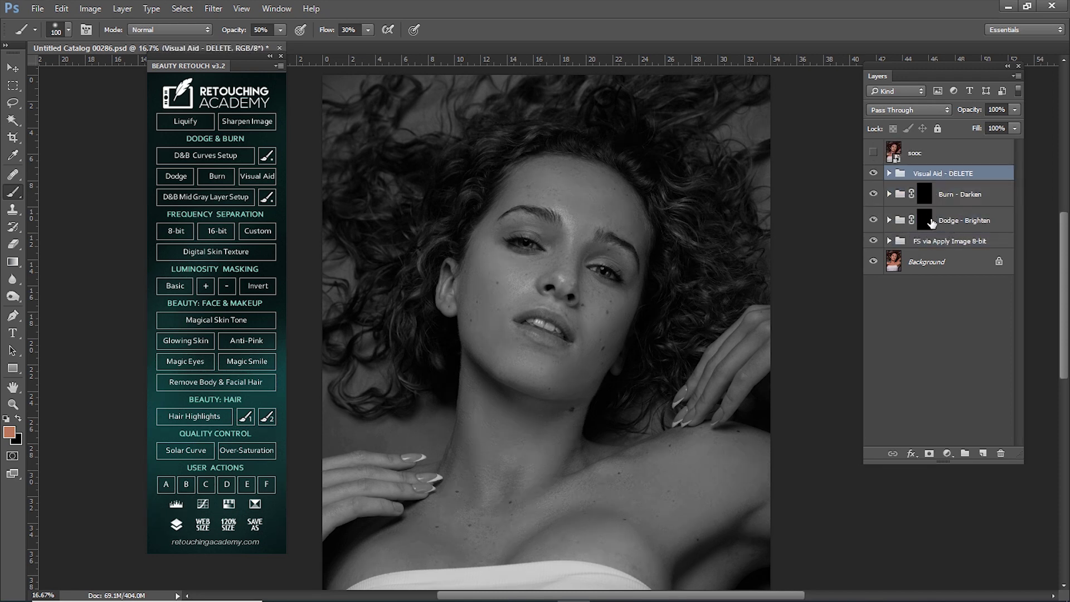
click(874, 240)
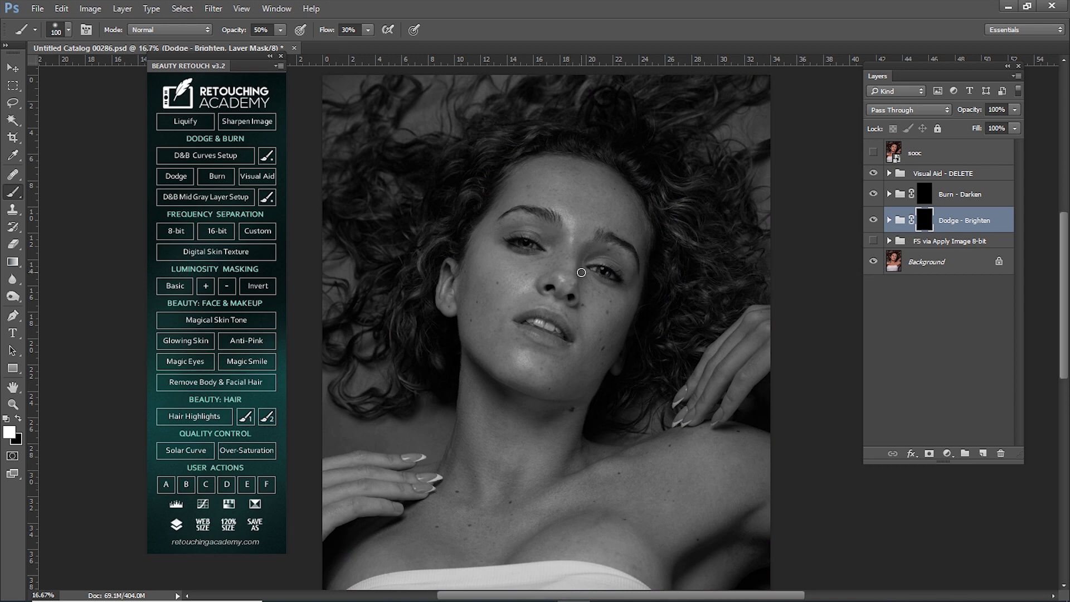
Zoom in on the face and dodge the bridge of the nose and the teeth.
key(z)
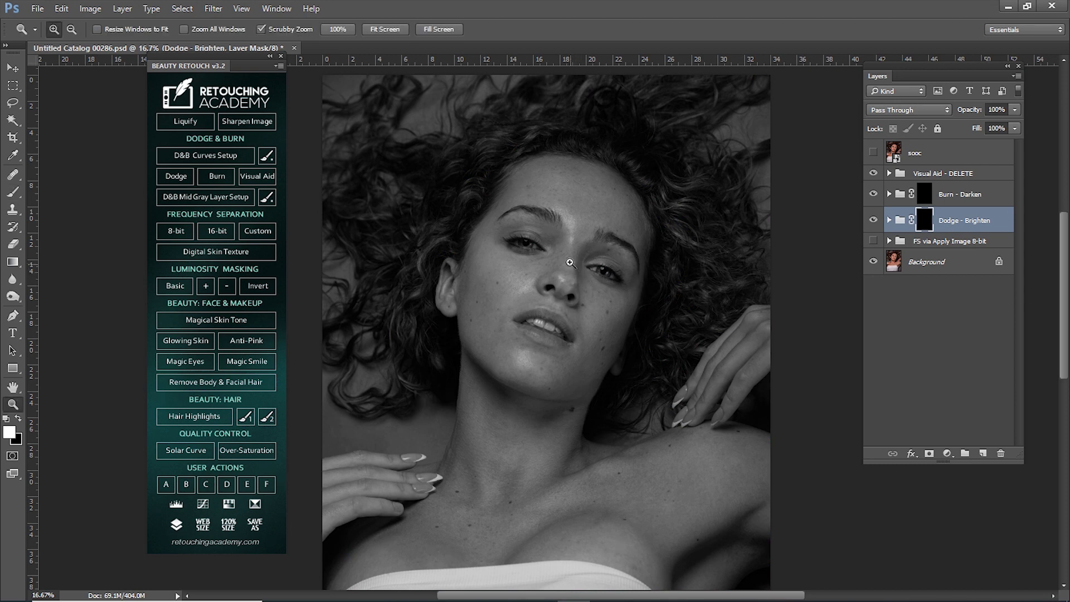
drag(571, 265, 603, 308)
key(b)
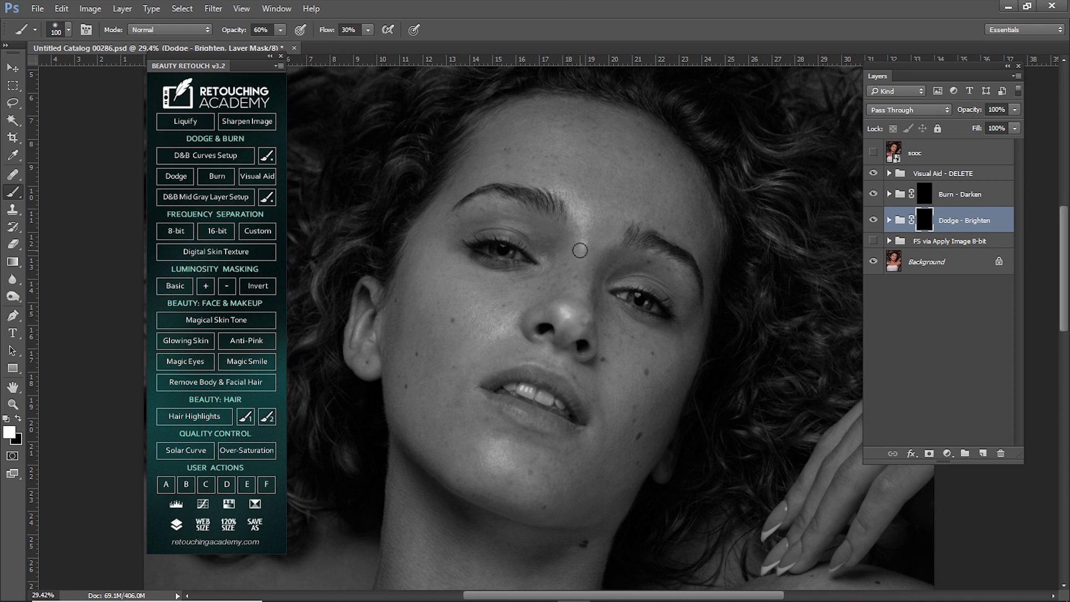
drag(581, 252, 570, 316)
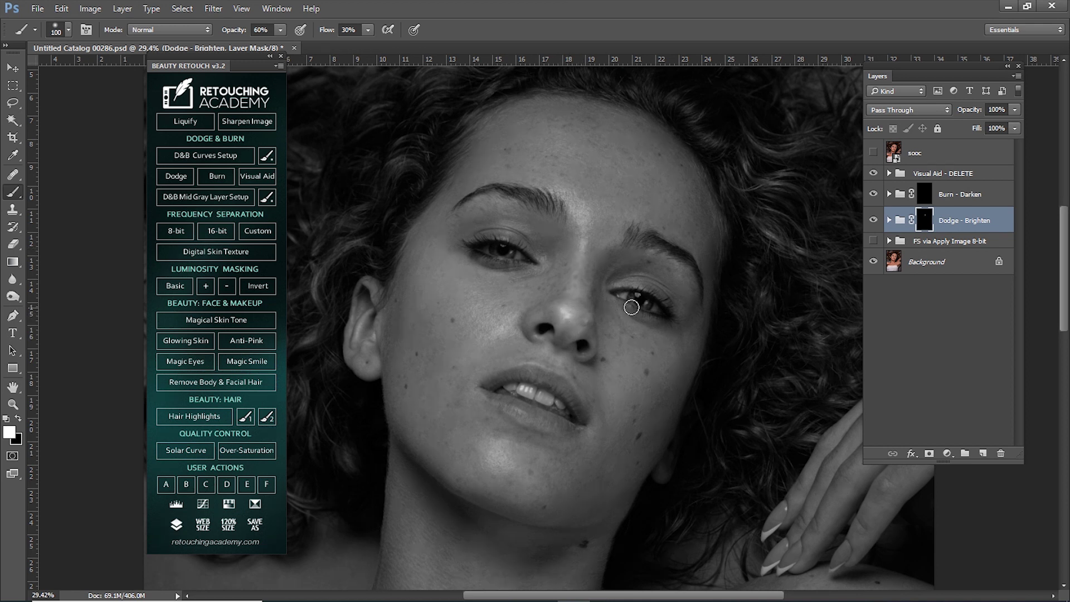
key(bracketleft)
key(bracketleft)
scroll(538, 333, up, 1)
scroll(549, 341, up, 2)
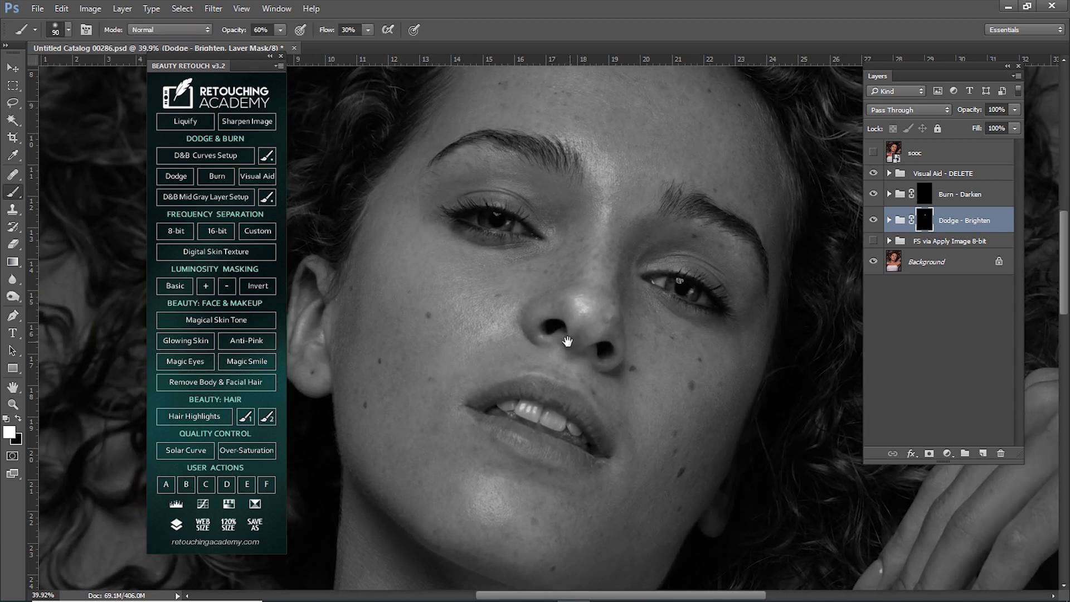
scroll(559, 351, up, 1)
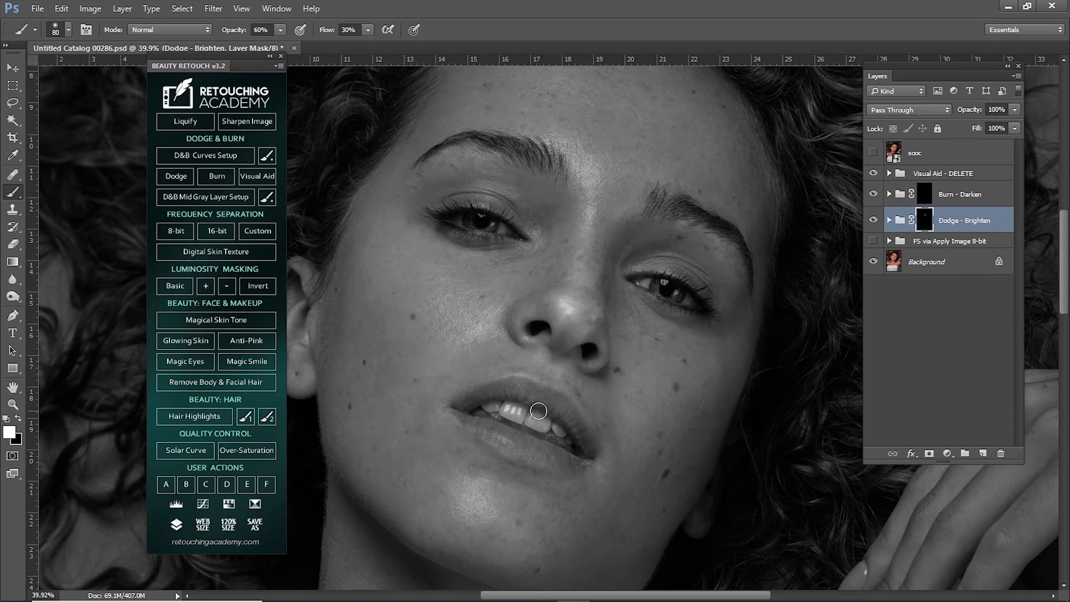
drag(511, 411, 507, 412)
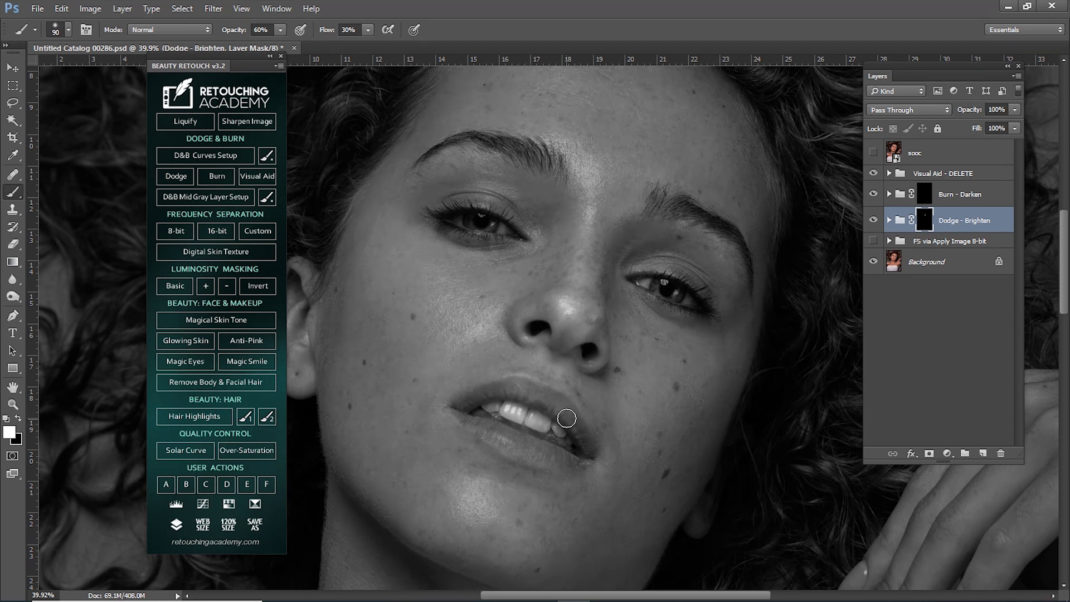
With a larger brush, brighten the chin and the left cheek.
key(bracketright)
key(bracketright)
key(bracketright)
key(ctrl+minus)
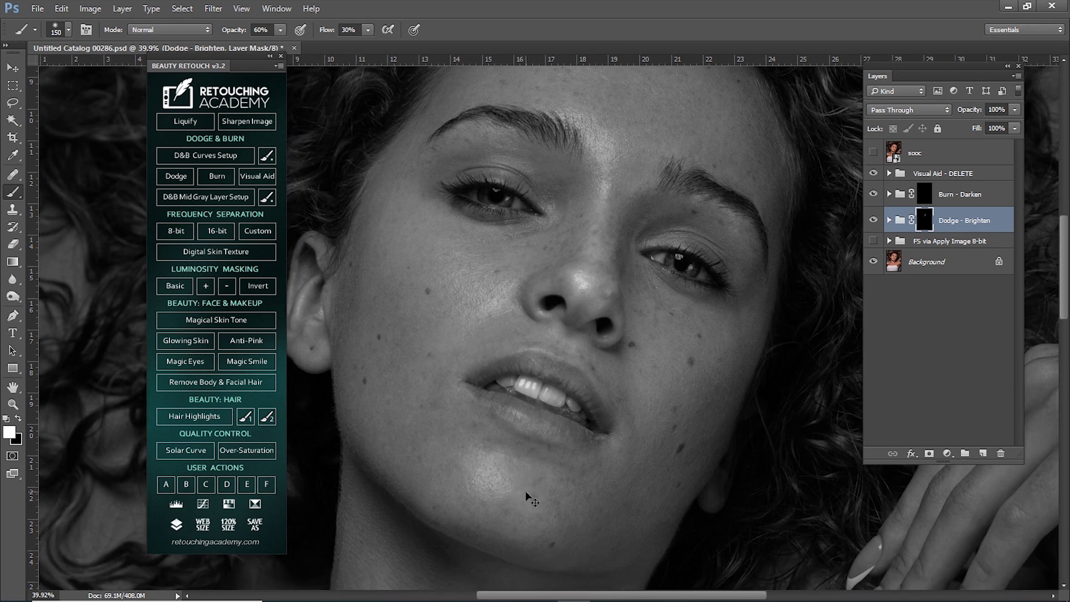
key(bracketright)
key(bracketright)
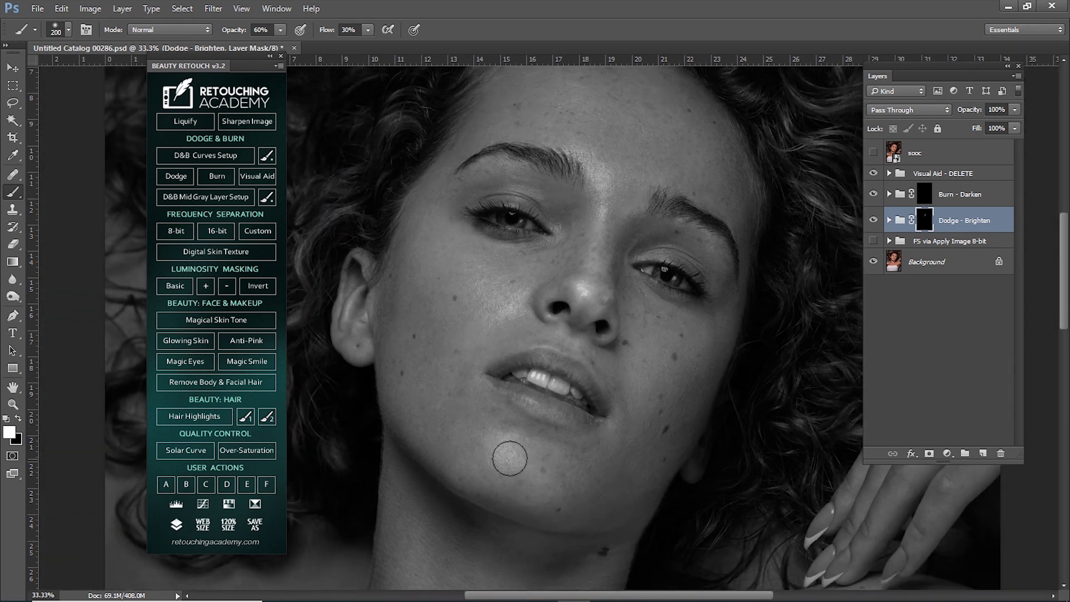
drag(509, 461, 502, 460)
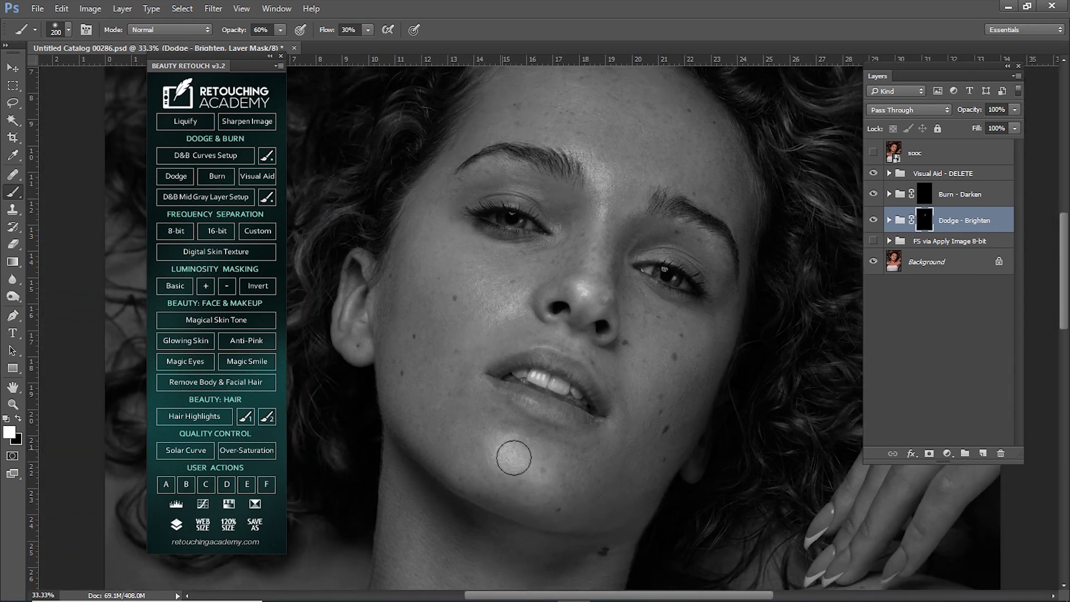
drag(502, 460, 526, 459)
key(bracketright)
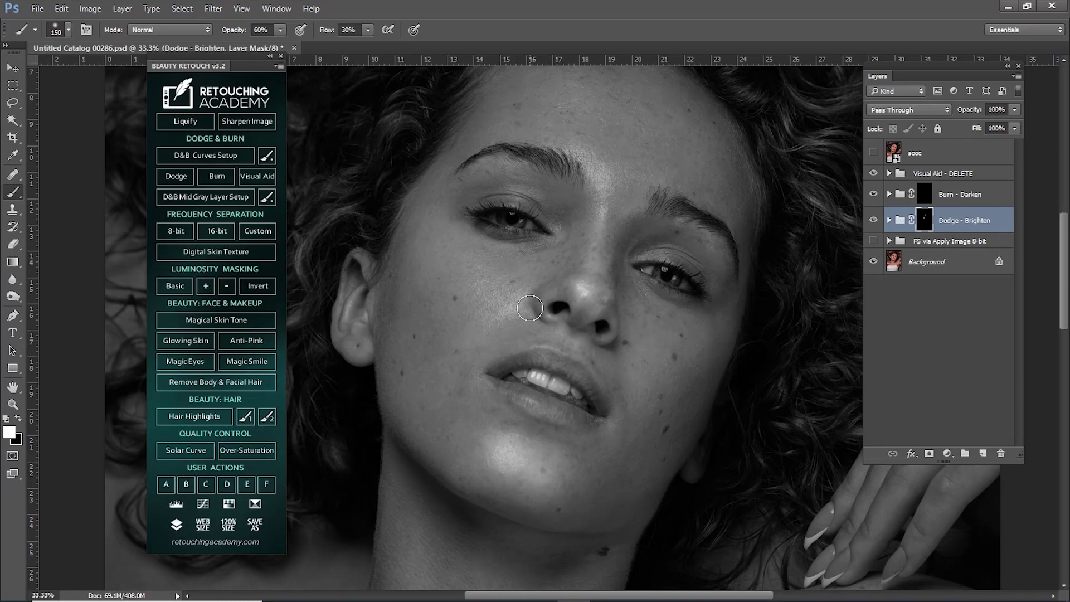
key(bracketright)
drag(505, 281, 496, 288)
At 20% then 50% strength, brighten the eyebrow and upper eyelid, then fit the photo.
key(bracketleft)
key(2)
key(bracketright)
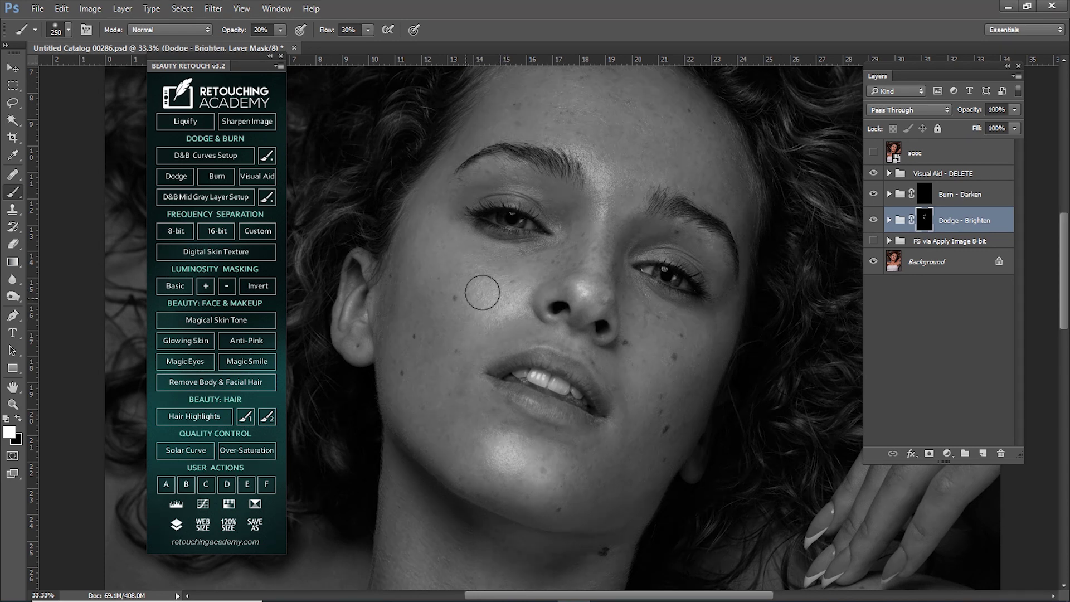
key(bracketleft)
key(bracketleft)
key(bracketleft)
key(bracketleft)
key(5)
key(bracketleft)
key(bracketleft)
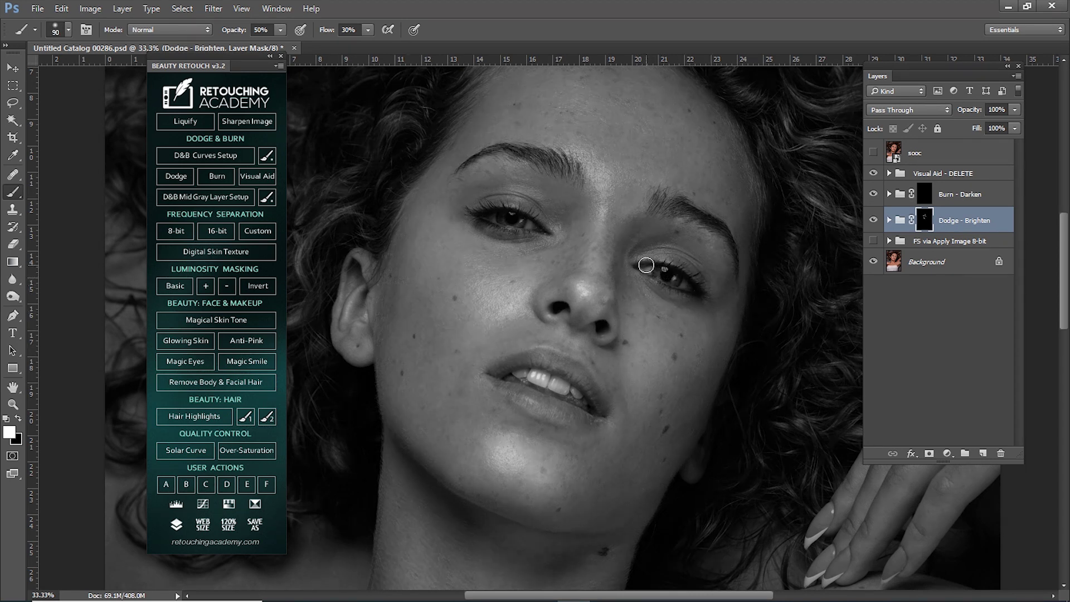
key(bracketright)
key(bracketright)
key(bracketright)
key(bracketright)
drag(515, 167, 466, 167)
drag(518, 191, 499, 217)
key(bracketleft)
key(bracketleft)
key(bracketleft)
key(bracketleft)
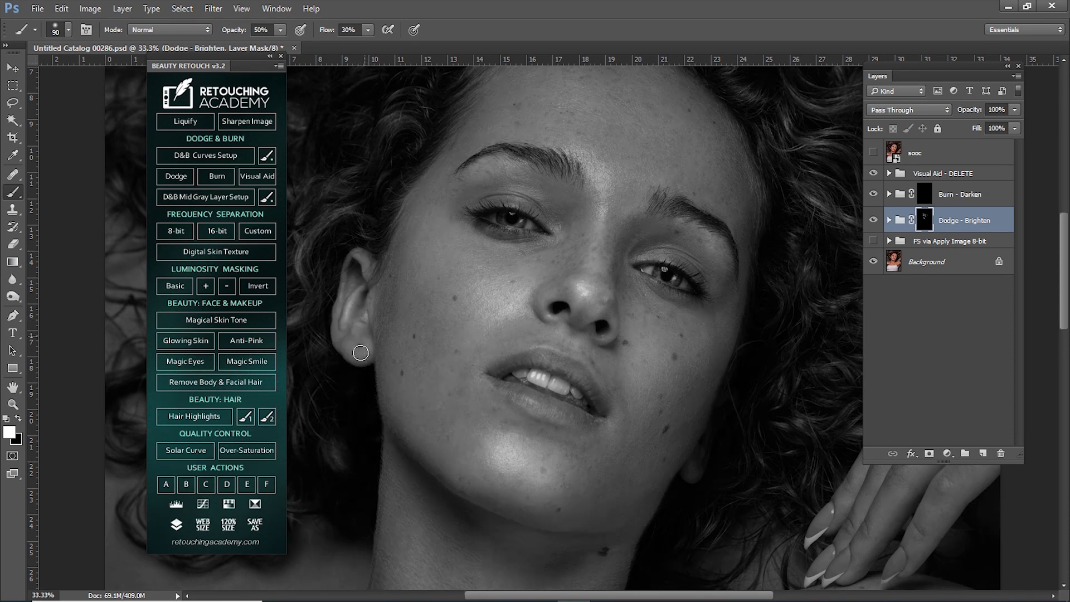
key(ctrl+0)
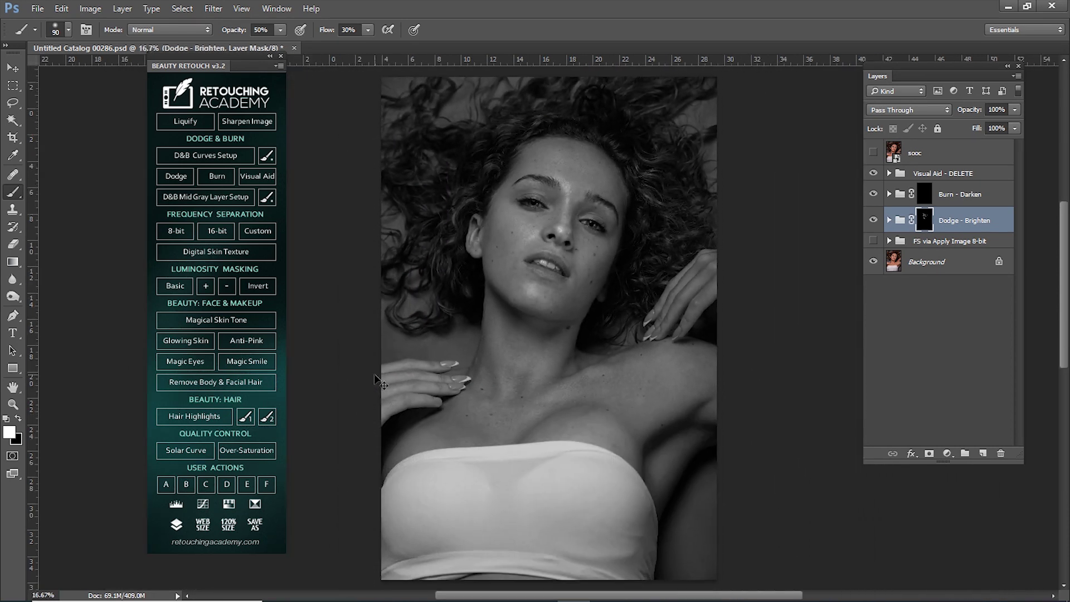
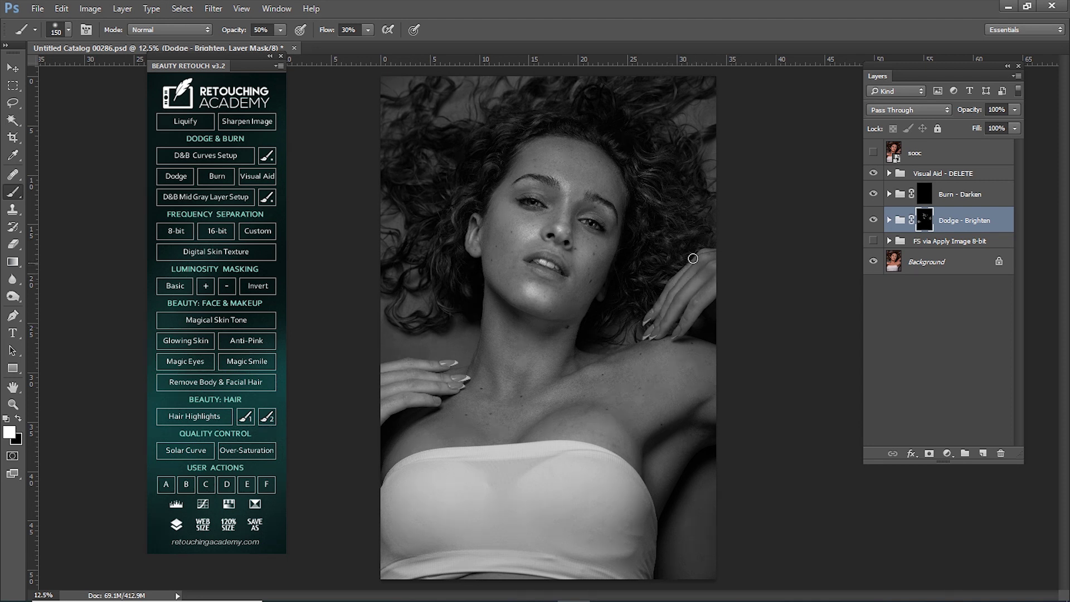
Brighten the upper chest on the Dodge - Brighten mask with a large brush.
key(bracketright)
key(bracketright)
key(bracketright)
key(bracketleft)
key(bracketleft)
key(bracketleft)
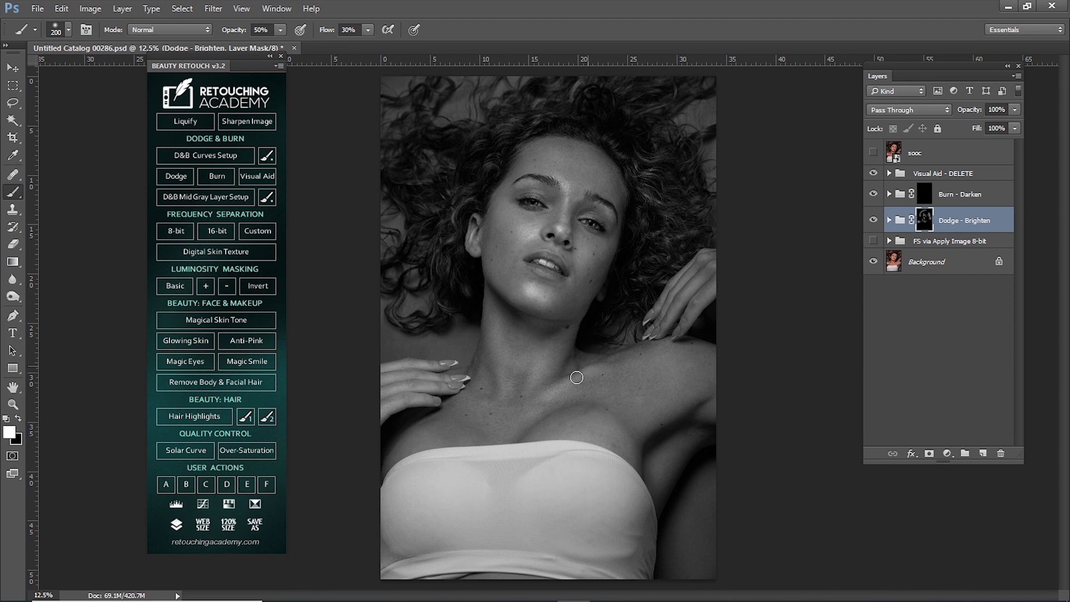
key(bracketright)
key(bracketright)
key(bracketright)
key(bracketright)
drag(585, 439, 437, 440)
key(bracketleft)
key(bracketleft)
key(bracketleft)
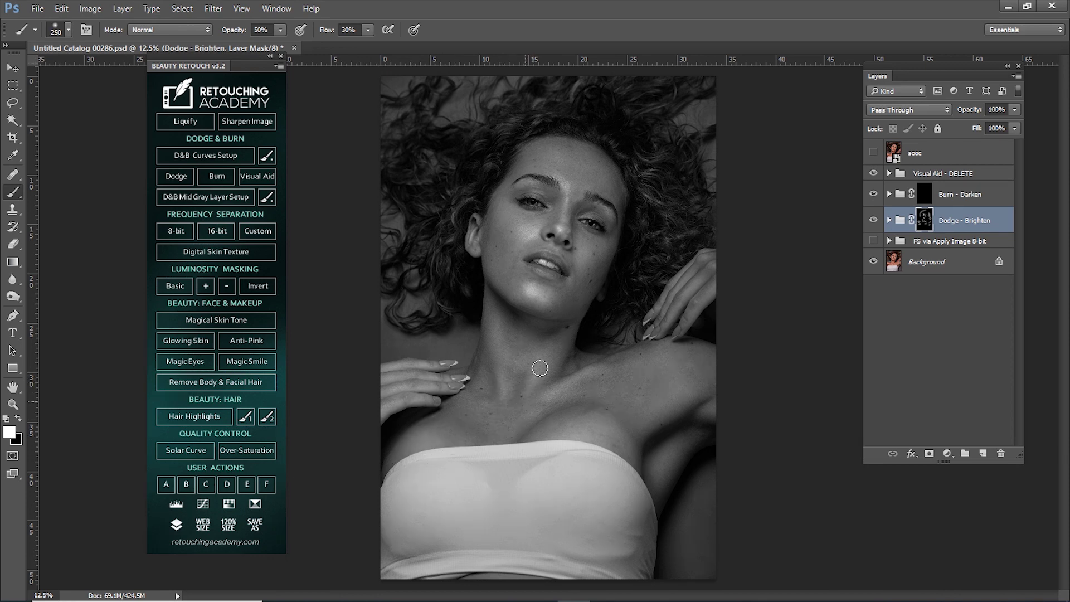
Zoom in and brighten the forehead, then make the Burn - Darken mask active.
ctrl+click(568, 300)
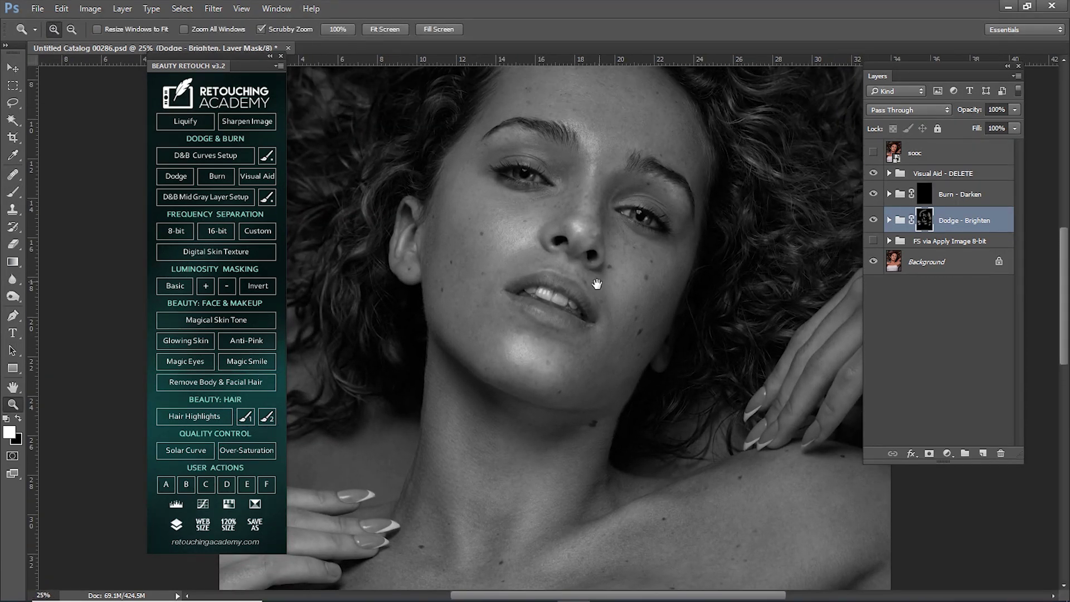
drag(597, 285, 578, 325)
key(b)
key(bracketleft)
key(bracketleft)
key(bracketleft)
key(bracketleft)
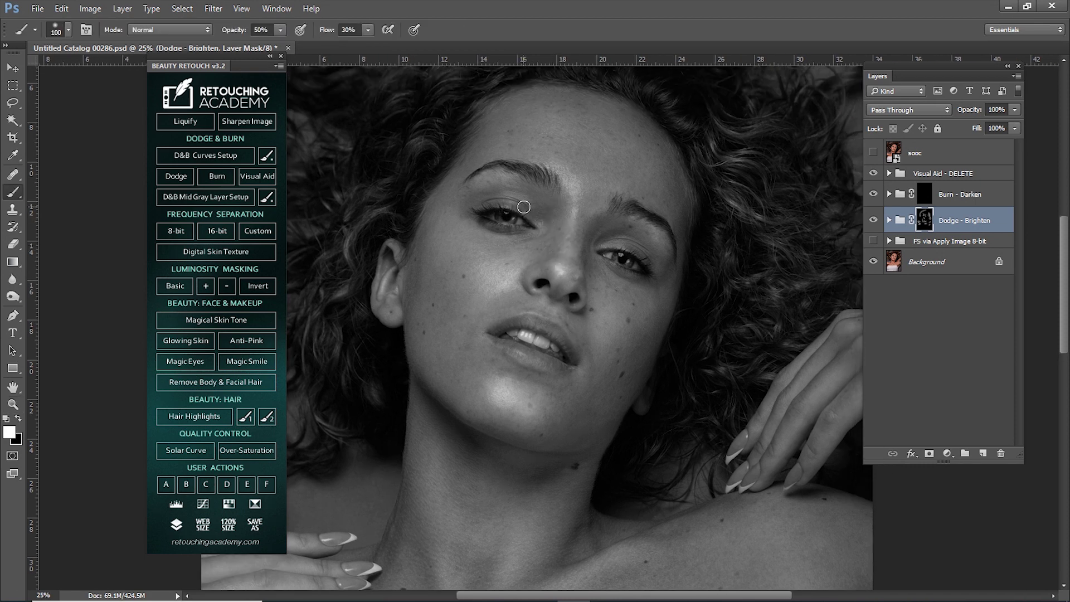
key(bracketright)
drag(635, 177, 631, 208)
key(bracketright)
key(bracketright)
key(bracketright)
key(bracketright)
key(bracketright)
drag(619, 188, 544, 161)
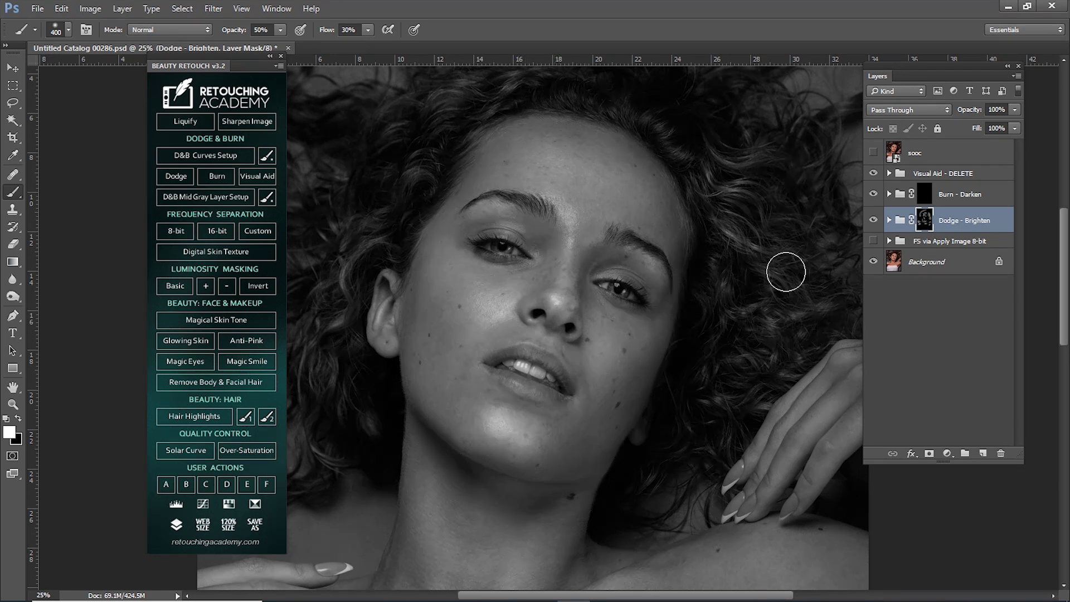
click(923, 197)
key(bracketleft)
key(bracketleft)
key(bracketleft)
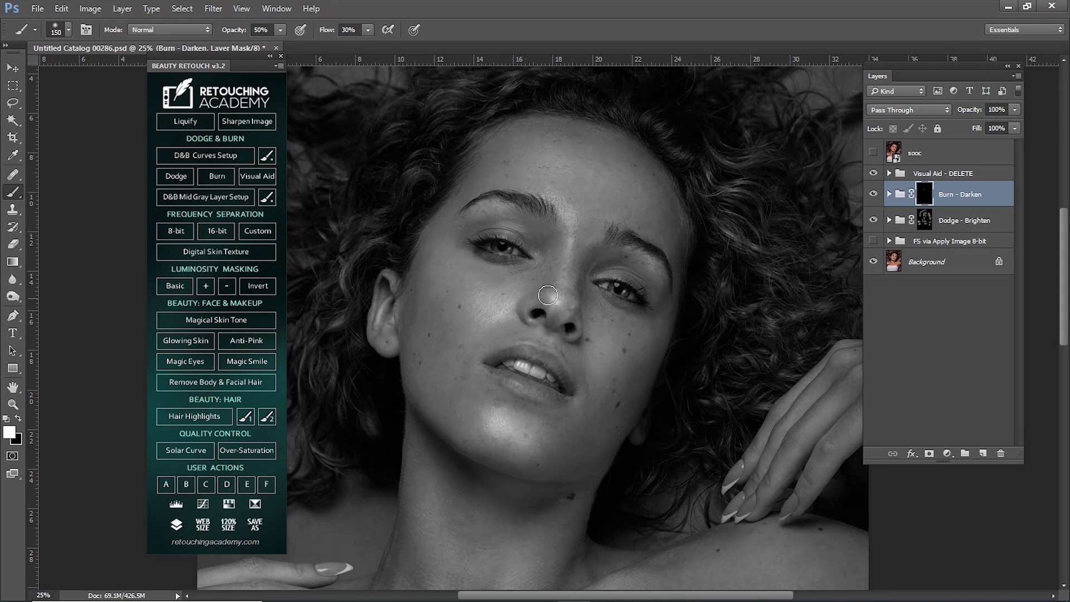
Darken the lower lip on the Burn - Darken mask.
key(bracketleft)
key(bracketleft)
key(bracketleft)
key(bracketleft)
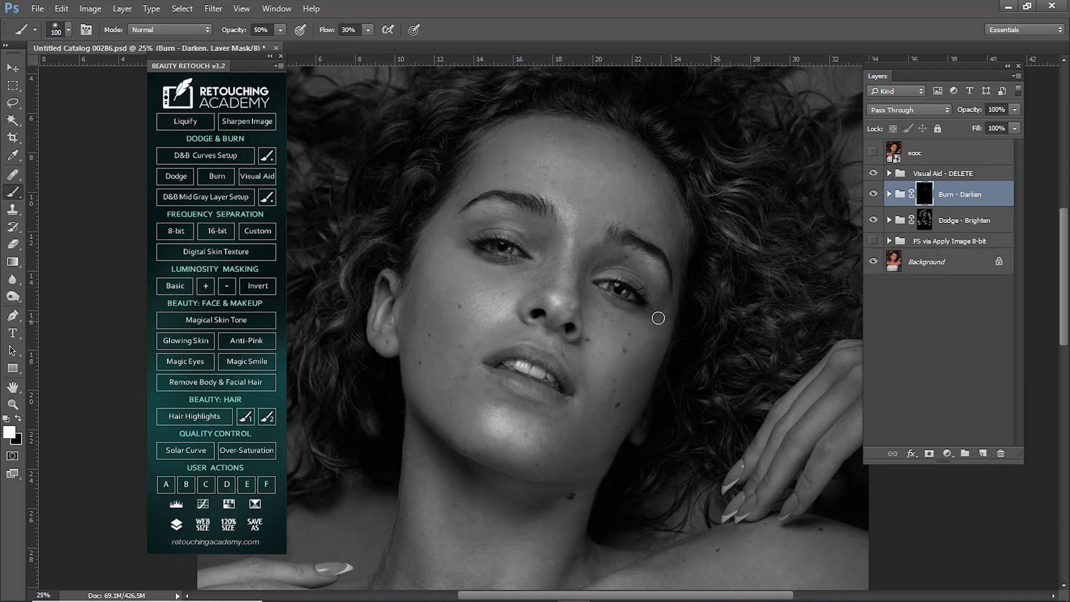
key(bracketright)
key(bracketright)
key(bracketright)
key(bracketleft)
key(bracketleft)
drag(536, 408, 502, 393)
Darken the hairline at the left temple with a larger, lower-opacity brush.
key(bracketright)
key(bracketright)
key(bracketright)
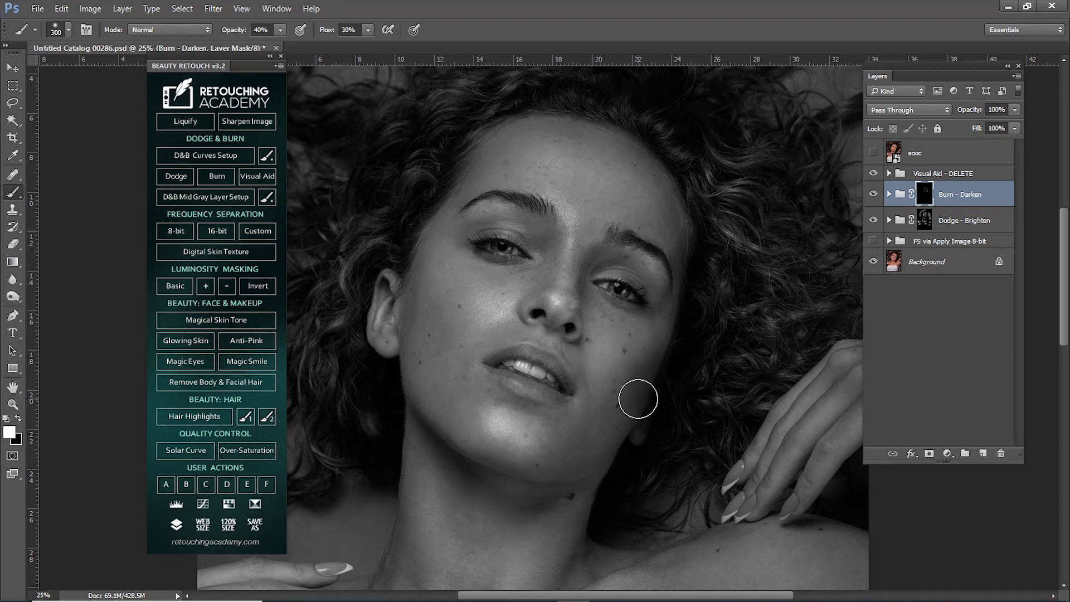
key(3)
key(ctrl+minus)
key(bracketright)
drag(468, 306, 515, 200)
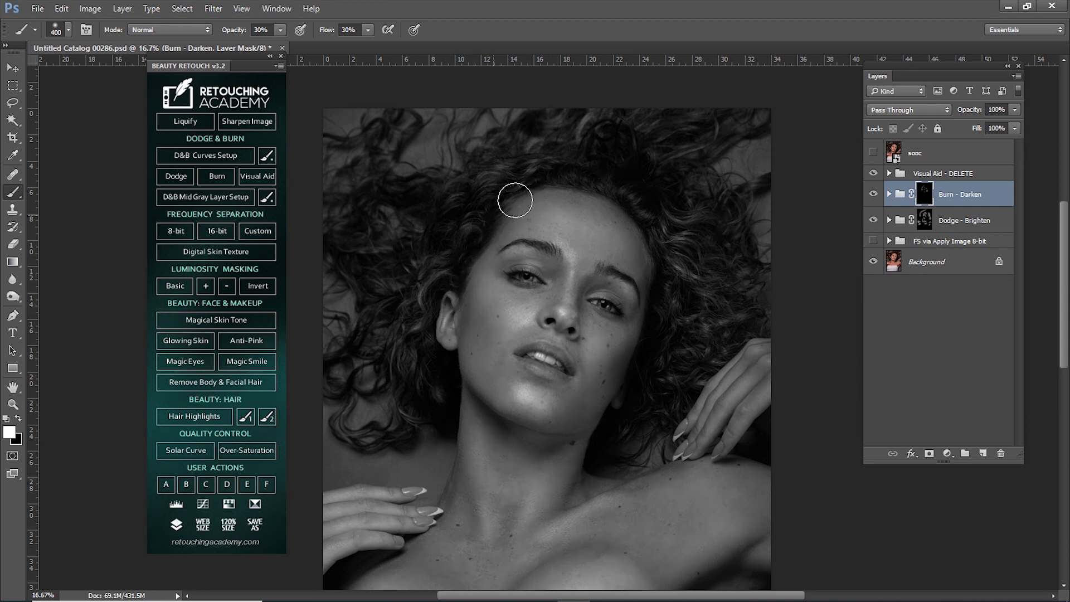
key(bracketleft)
key(bracketleft)
key(bracketleft)
Darken the shadow under the jaw, the neck and the chest area.
key(bracketright)
key(bracketright)
key(bracketright)
mouse_move(518, 417)
mouse_down()
mouse_move(585, 416)
mouse_move(595, 424)
mouse_move(575, 458)
mouse_up()
scroll(575, 458, down, 1)
key(ctrl+minus)
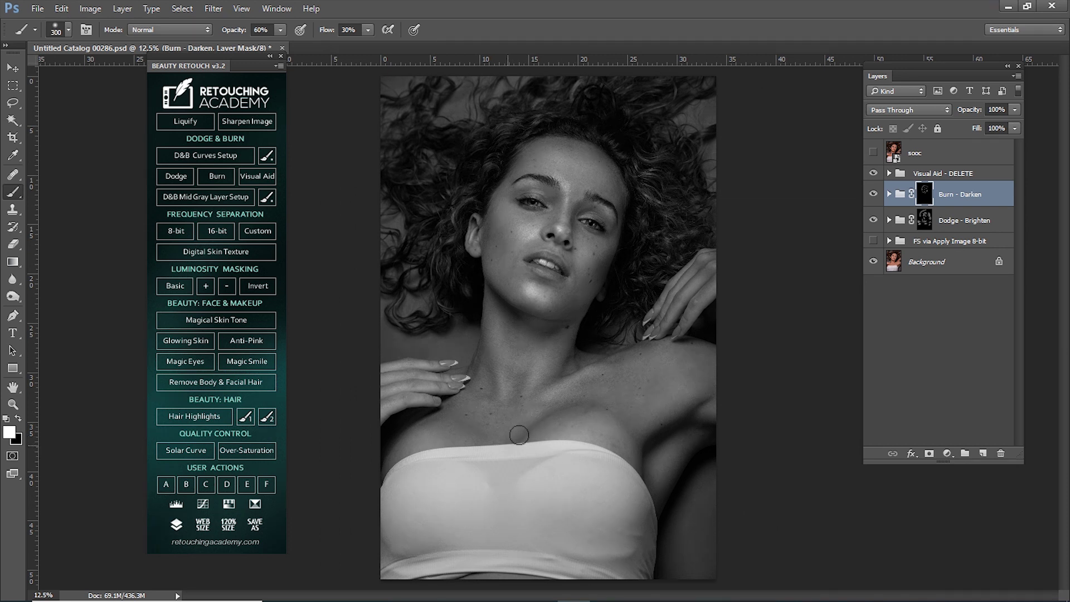
drag(561, 410, 471, 432)
Darken along the collarbone.
key(bracketright)
key(bracketright)
key(bracketleft)
mouse_move(570, 356)
mouse_down()
mouse_move(621, 426)
mouse_move(574, 402)
mouse_move(693, 423)
mouse_move(672, 518)
mouse_move(636, 513)
mouse_up()
key(bracketleft)
key(bracketleft)
key(bracketleft)
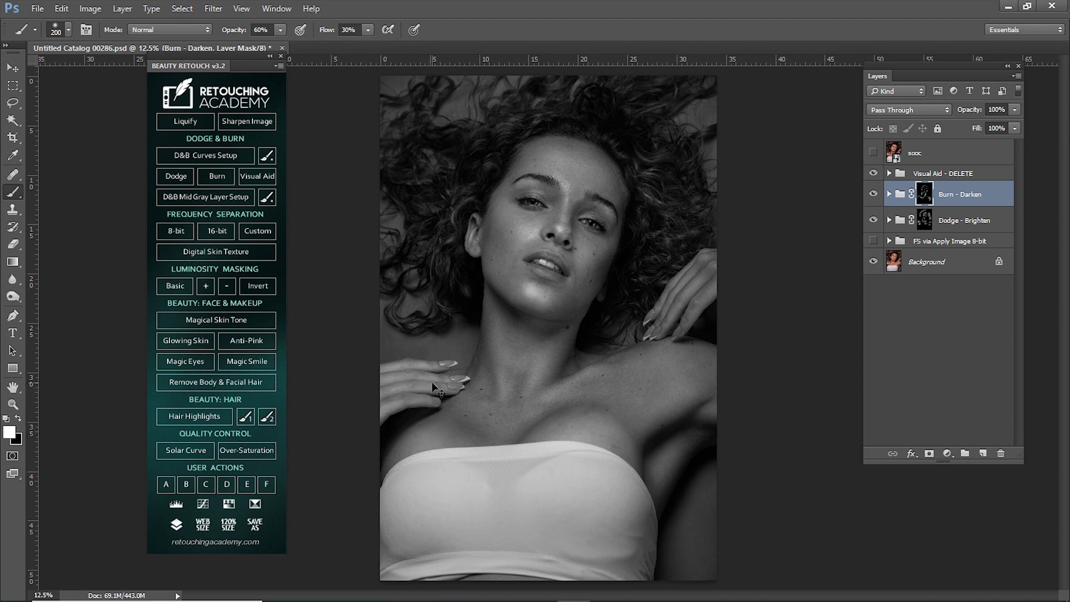
key(ctrl+plus)
key(bracketleft)
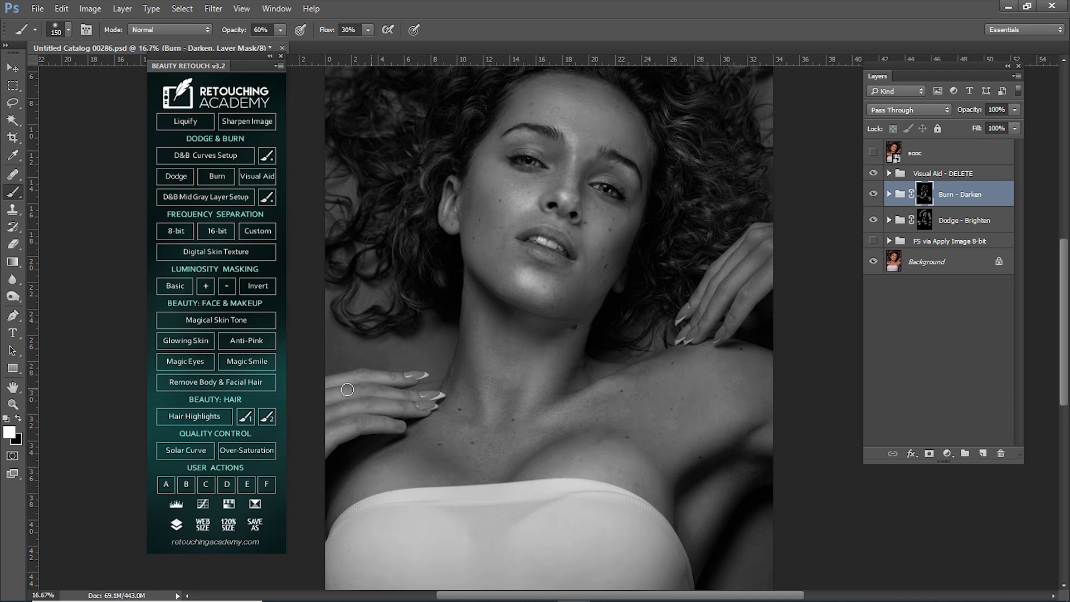
Reframe the view closer on the face and adjust brush size for detail burning.
drag(590, 329, 558, 351)
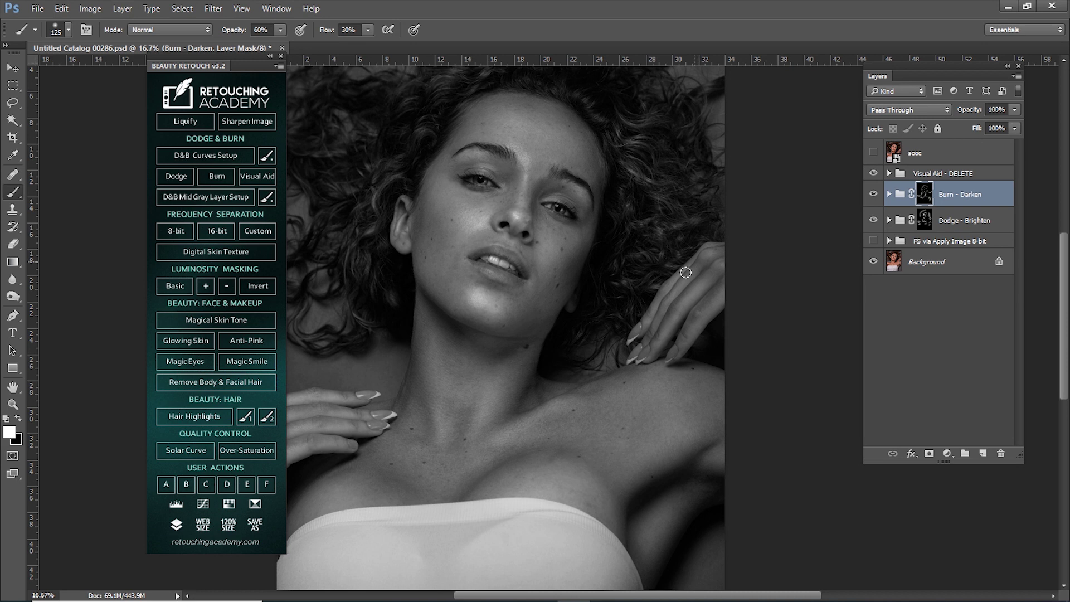
key(bracketright)
key(bracketright)
key(bracketright)
drag(560, 329, 585, 359)
key(bracketleft)
key(bracketleft)
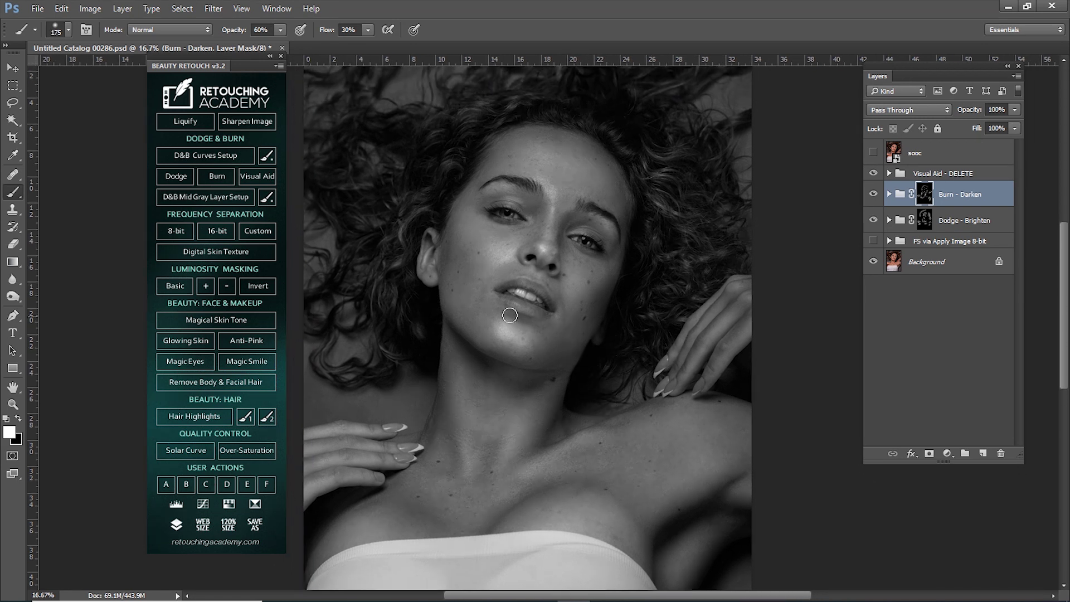
key(bracketleft)
key(bracketleft)
drag(555, 257, 592, 312)
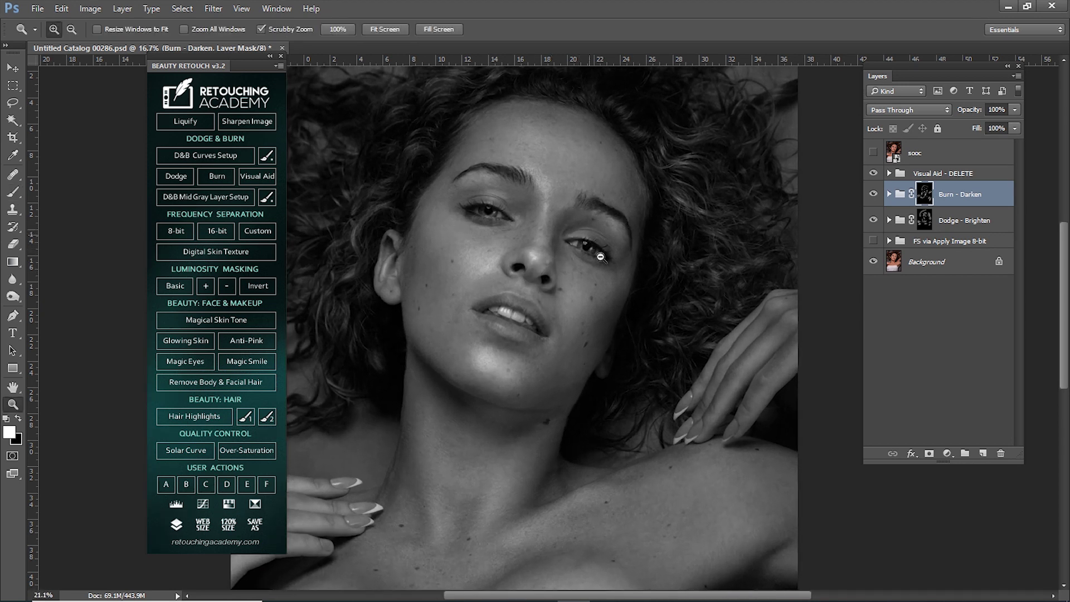
key(bracketright)
key(bracketright)
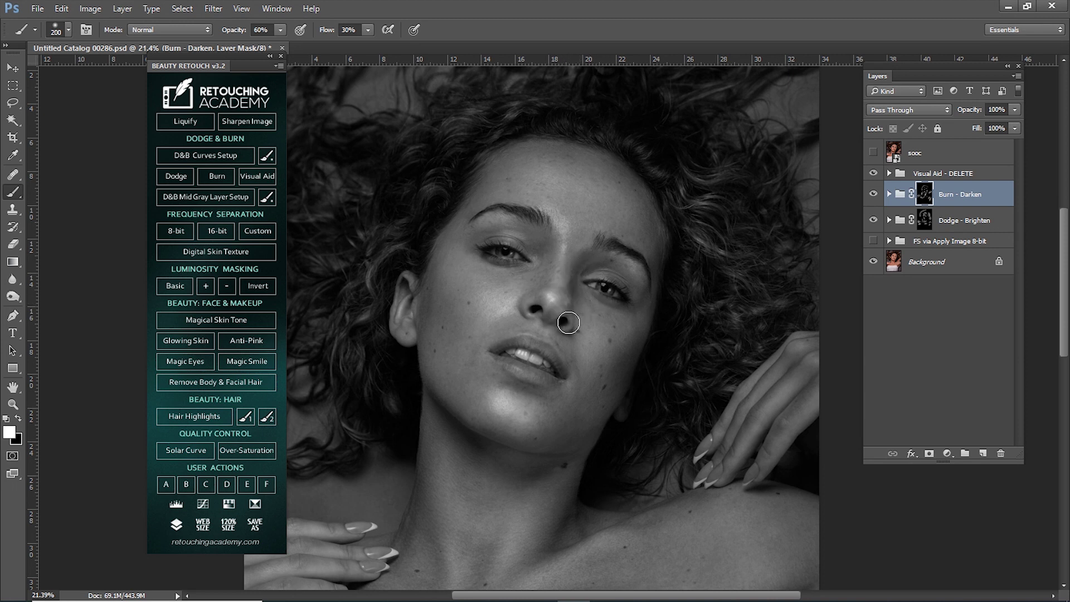
Return to the Dodge - Brighten mask and brighten around the lips.
click(925, 223)
key(bracketleft)
key(bracketleft)
key(bracketleft)
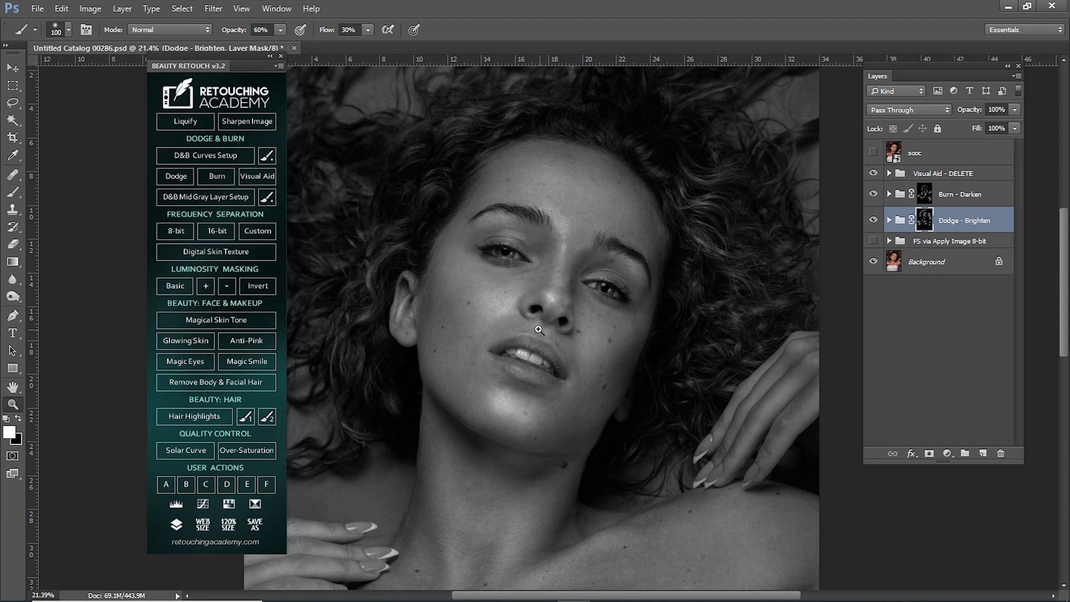
scroll(541, 330, up, 2)
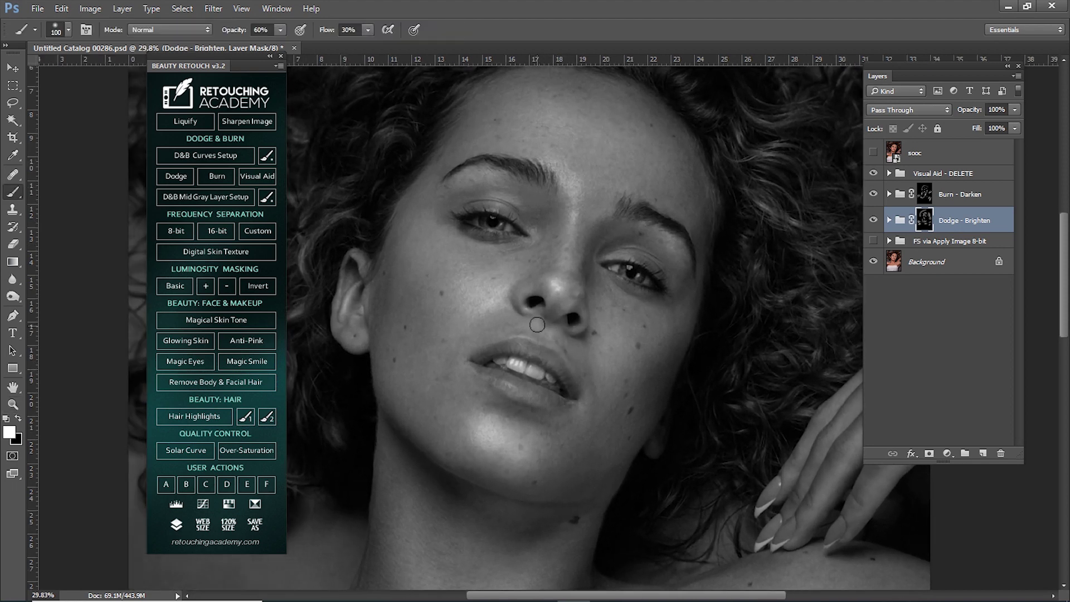
key(bracketleft)
key(bracketright)
key(bracketright)
key(bracketright)
key(ctrl+minus)
key(bracketright)
Brighten the hair with a larger brush and hide the Visual Aid - DELETE group.
key(7)
key(ctrl+minus)
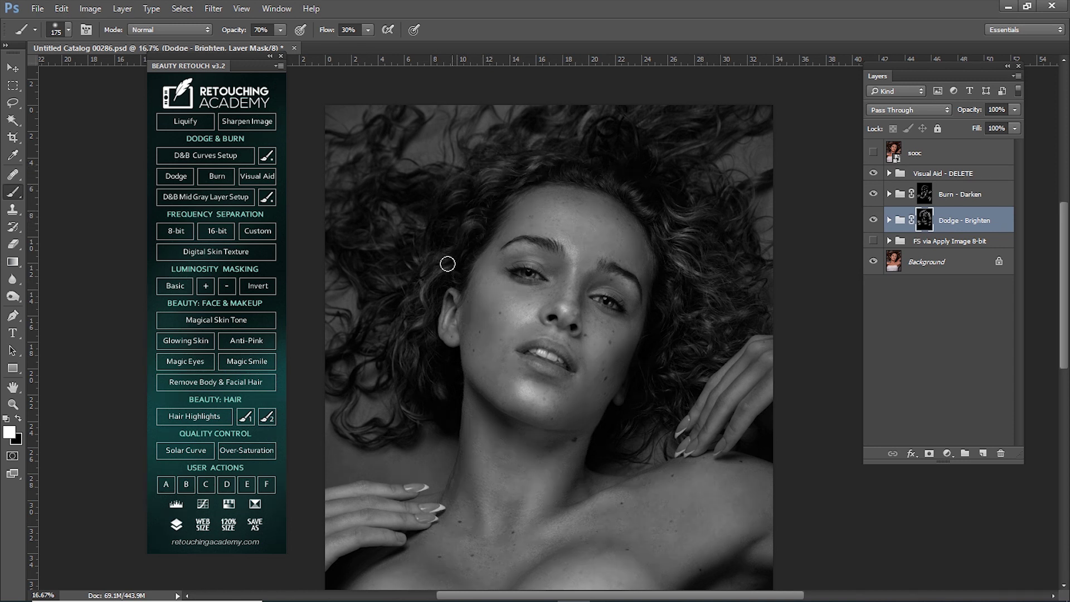
key(bracketright)
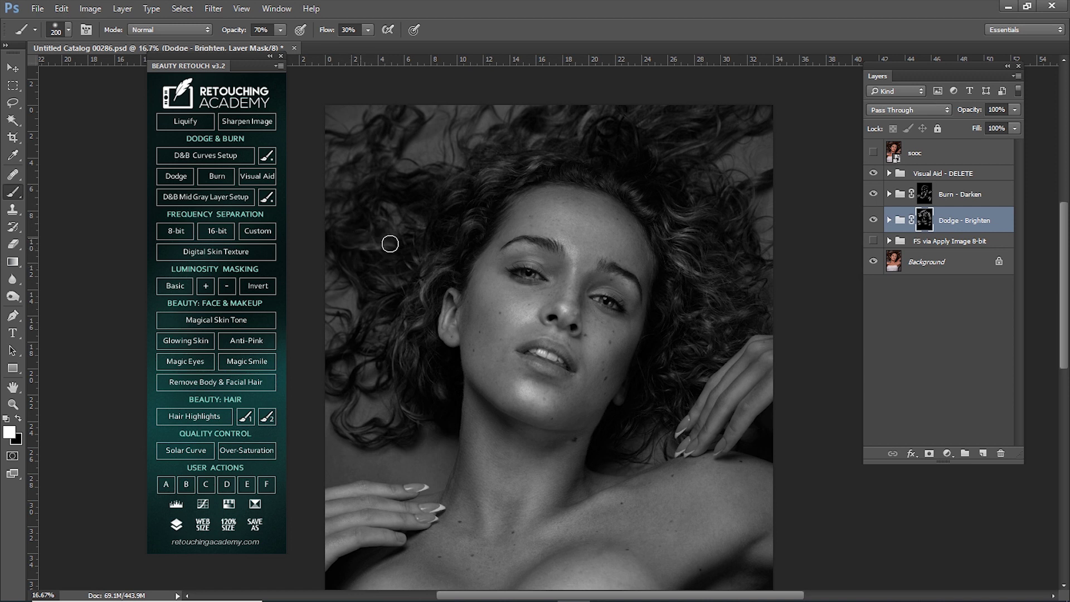
key(bracketright)
key(bracketleft)
click(874, 173)
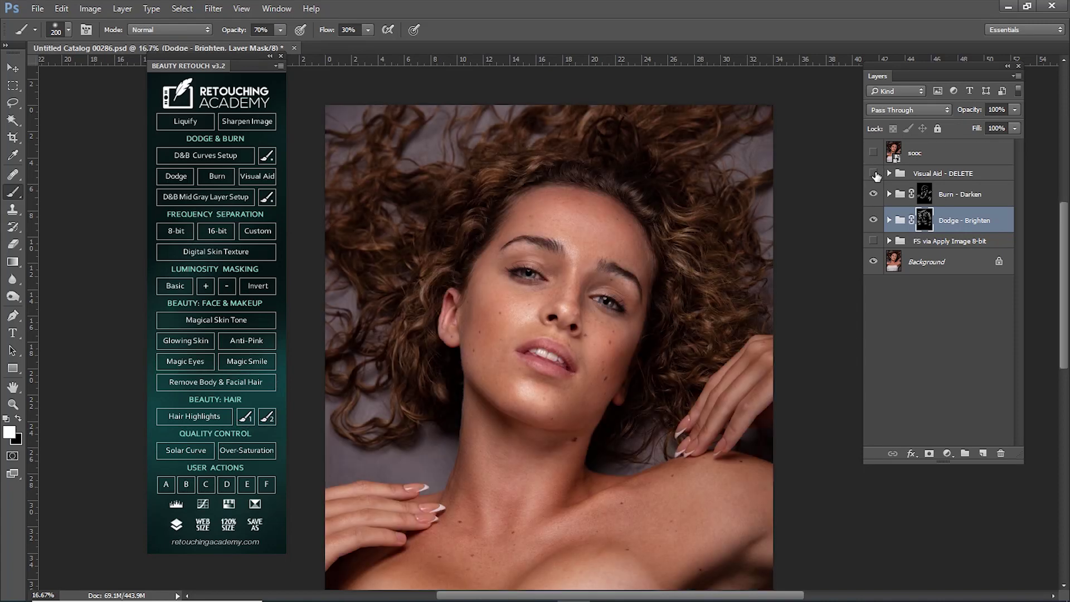
shift+click(956, 197)
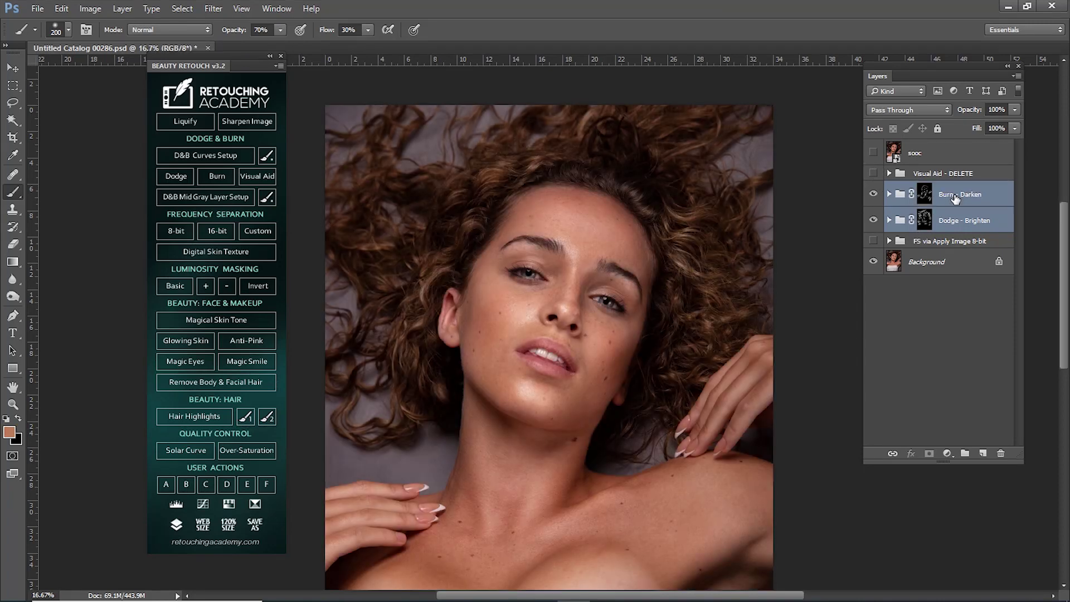
key(ctrl+g)
double_click(925, 189)
text(Dodge)
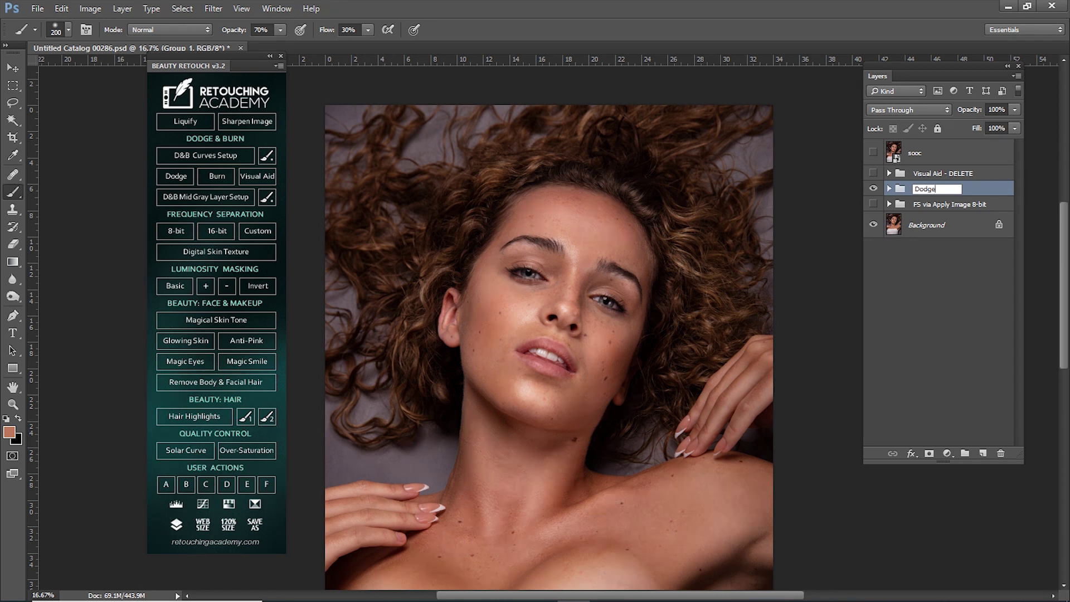
text(and Burn)
key(Return)
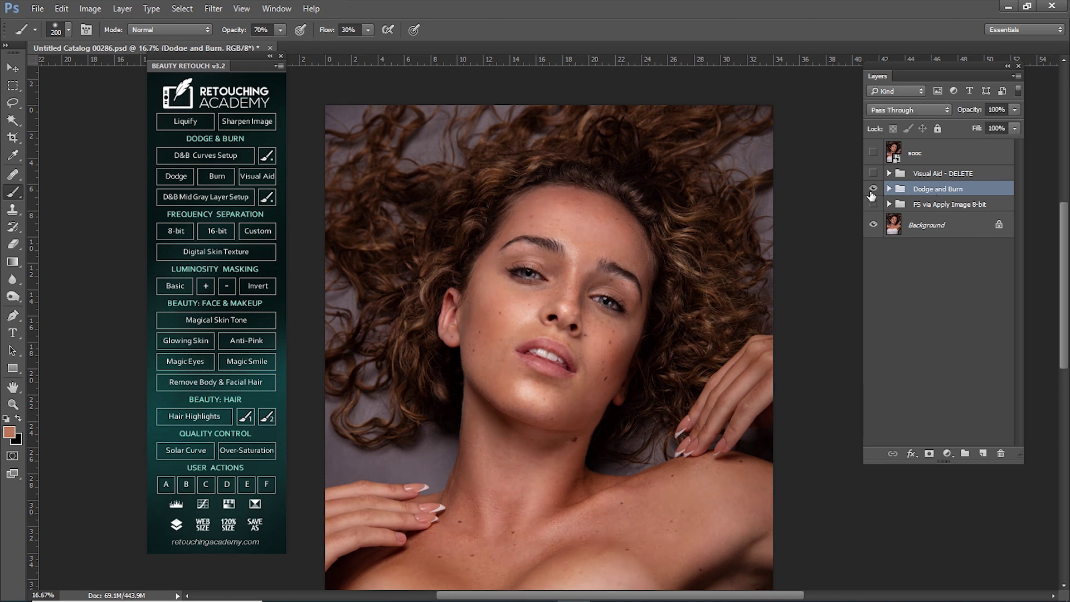
key(ctrl+minus)
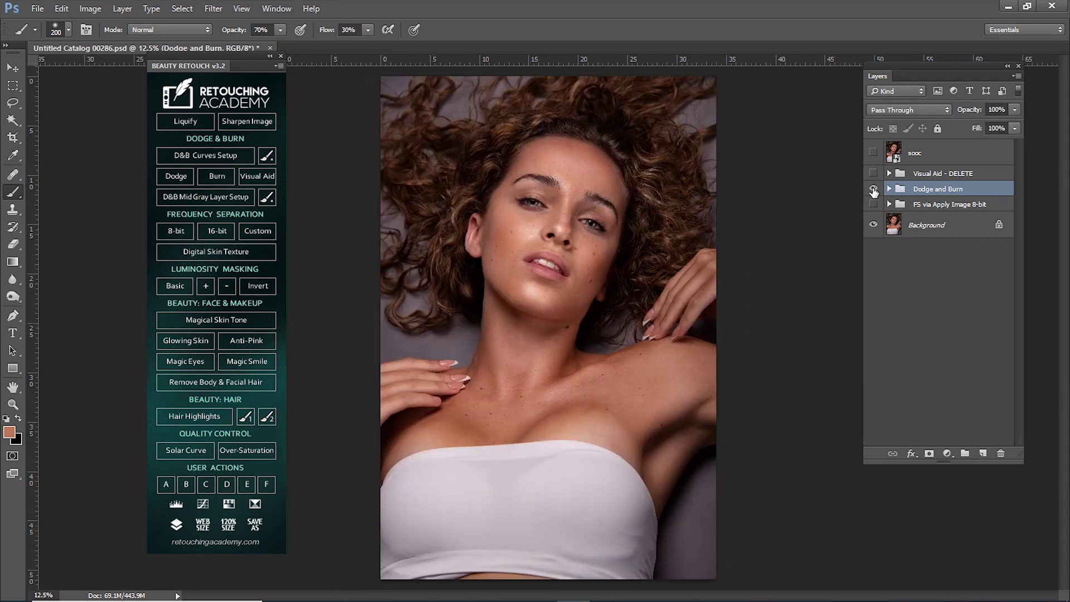
click(873, 190)
click(890, 189)
click(873, 236)
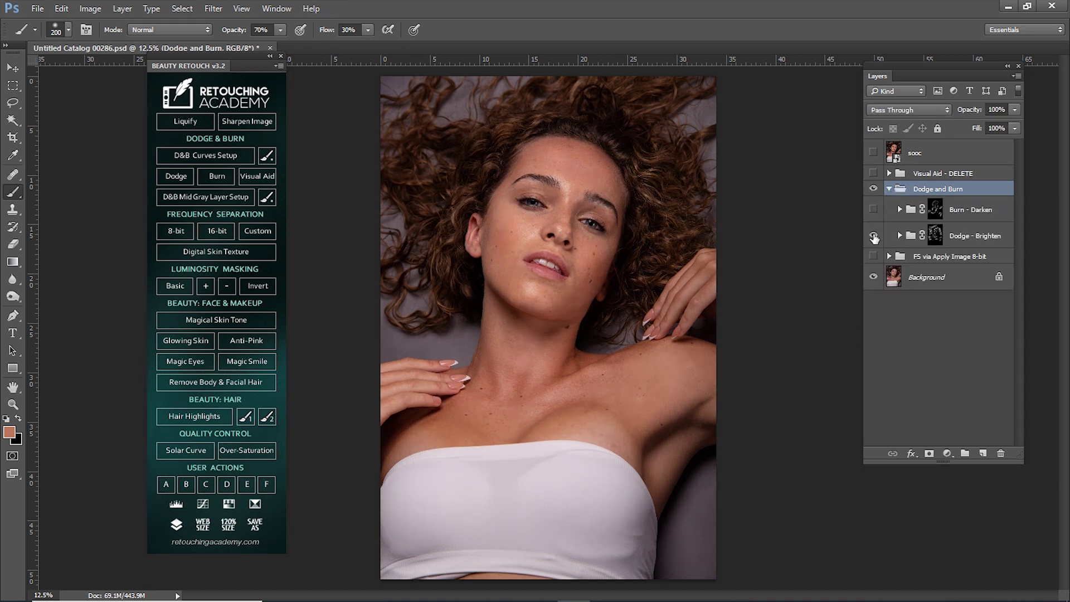
click(930, 236)
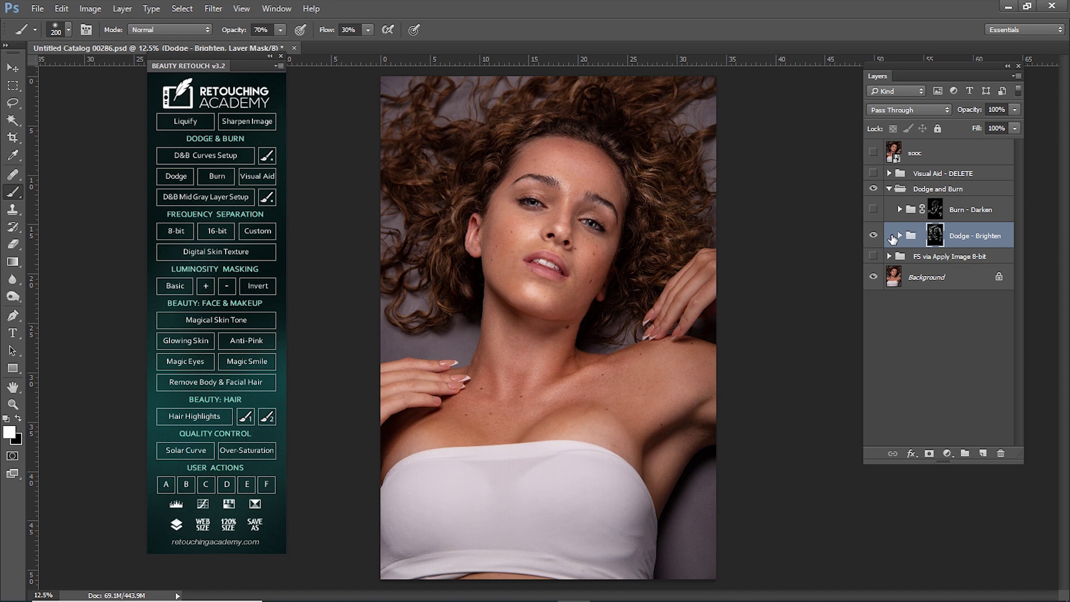
click(873, 237)
click(873, 237)
drag(973, 114, 962, 114)
click(967, 210)
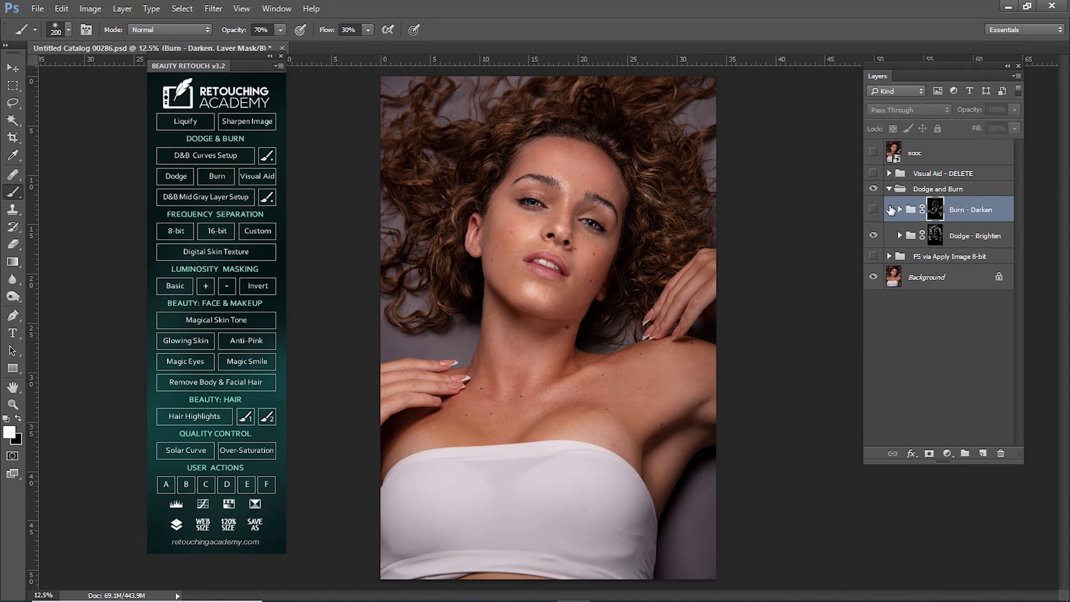
click(873, 210)
click(874, 210)
drag(978, 110, 971, 111)
click(890, 189)
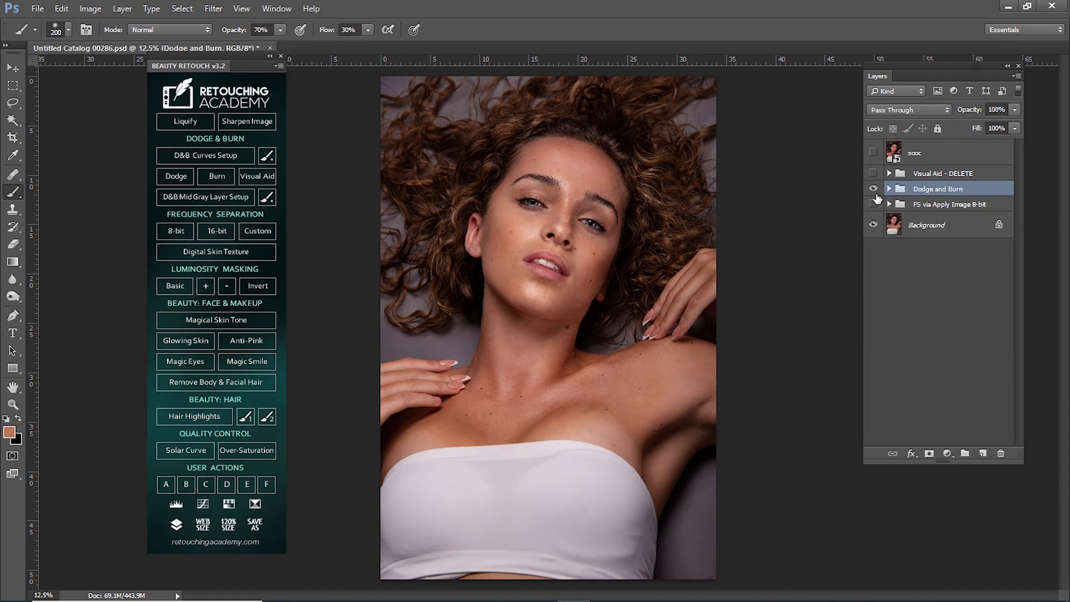
click(874, 190)
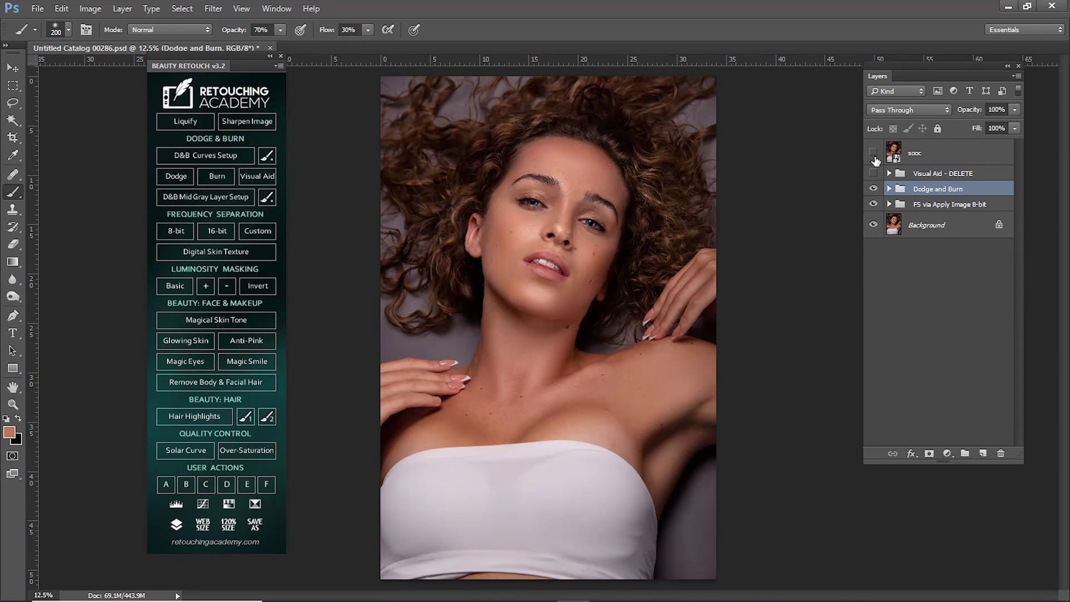
click(873, 204)
click(873, 190)
click(873, 152)
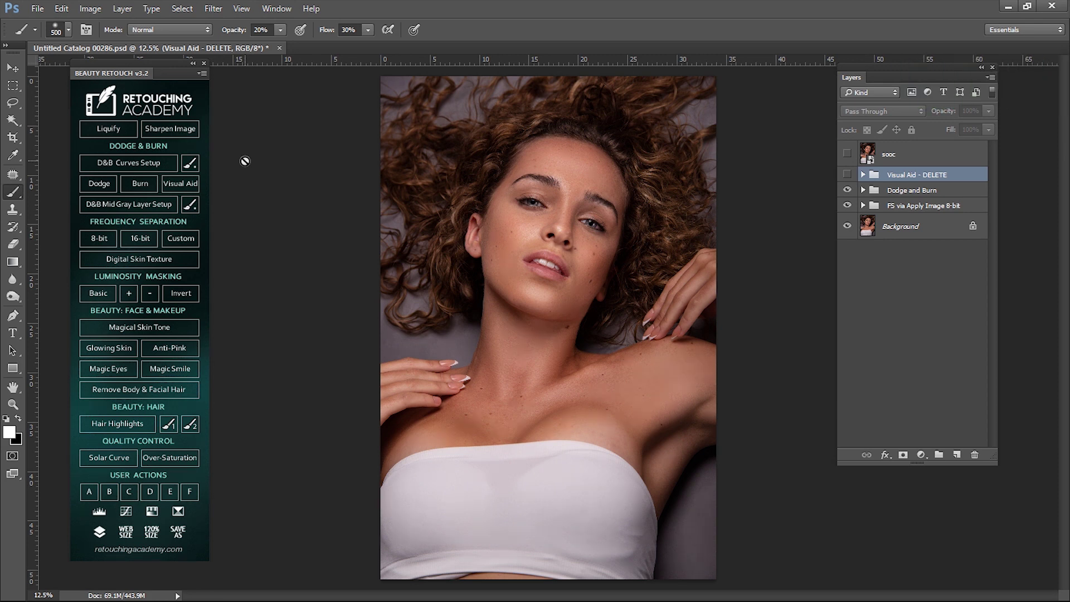
Run the Sharpening 8-bit action, accepting the 2.5 pixel Gaussian Blur.
click(276, 8)
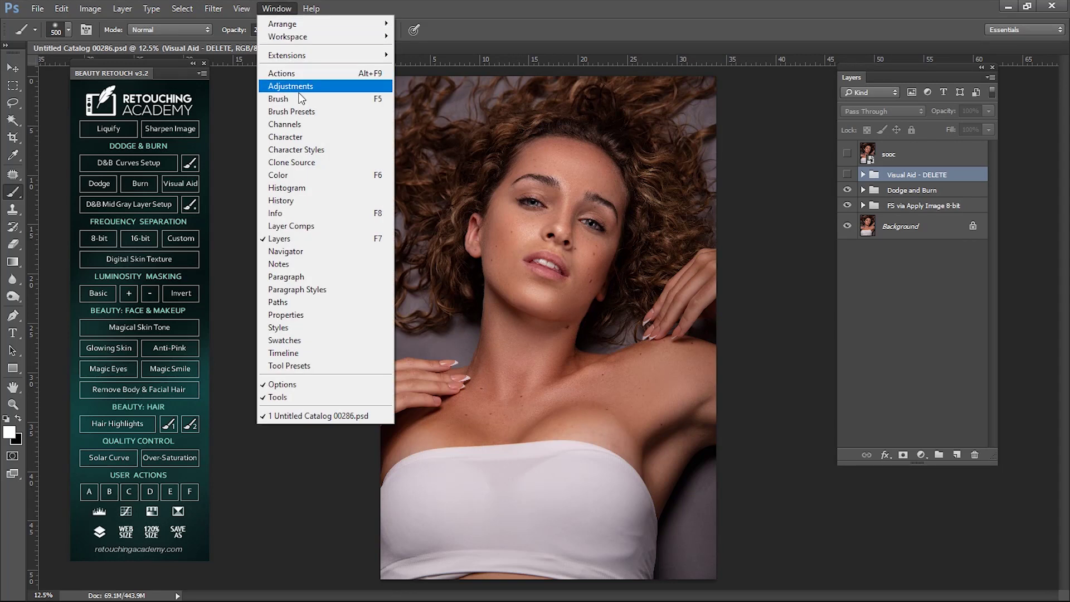
click(313, 73)
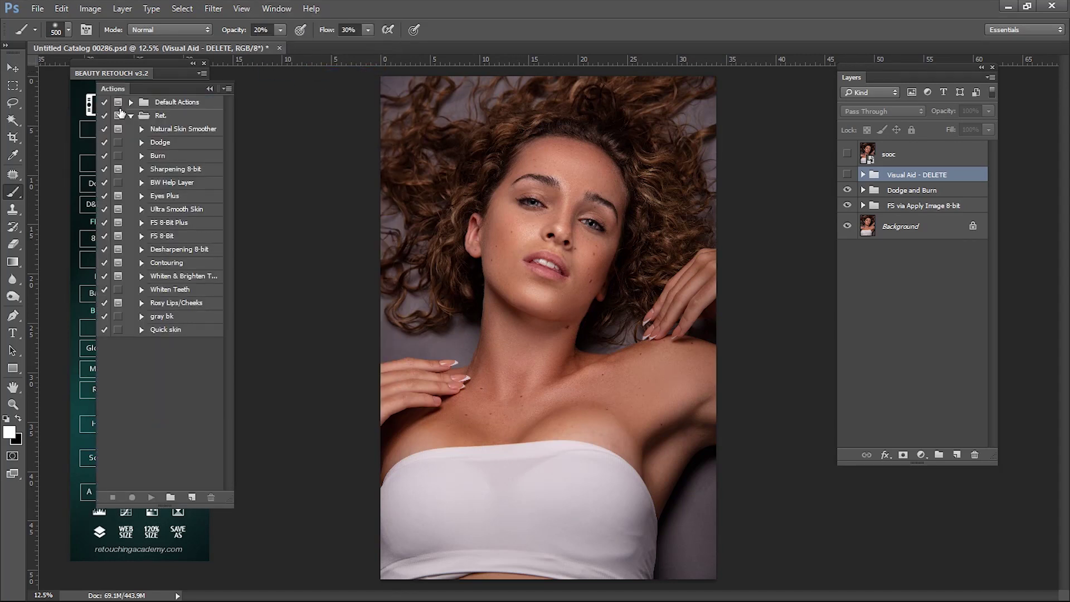
drag(164, 85, 286, 79)
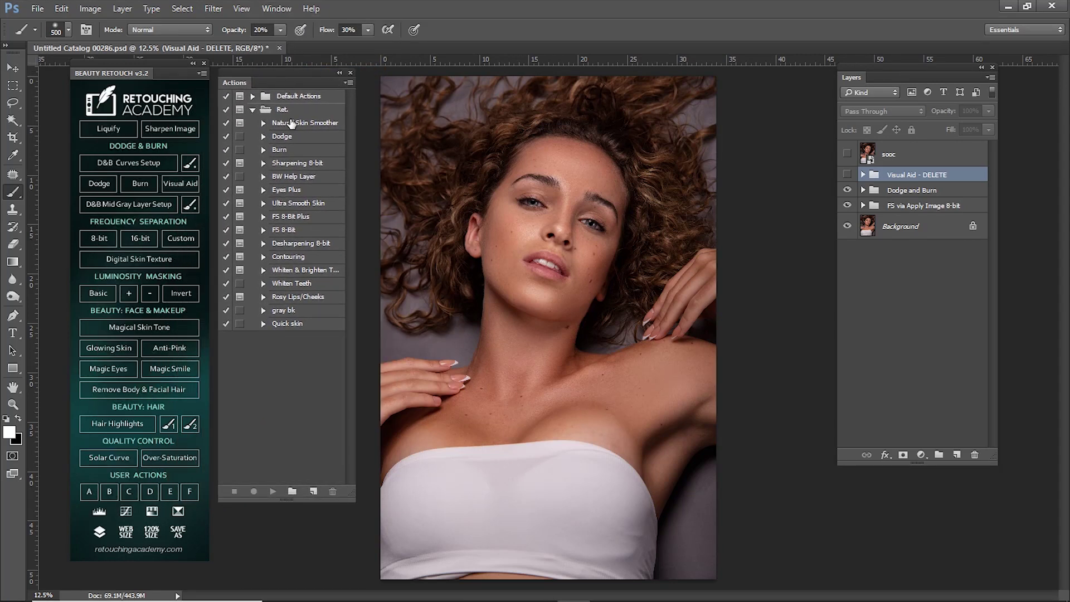
click(290, 167)
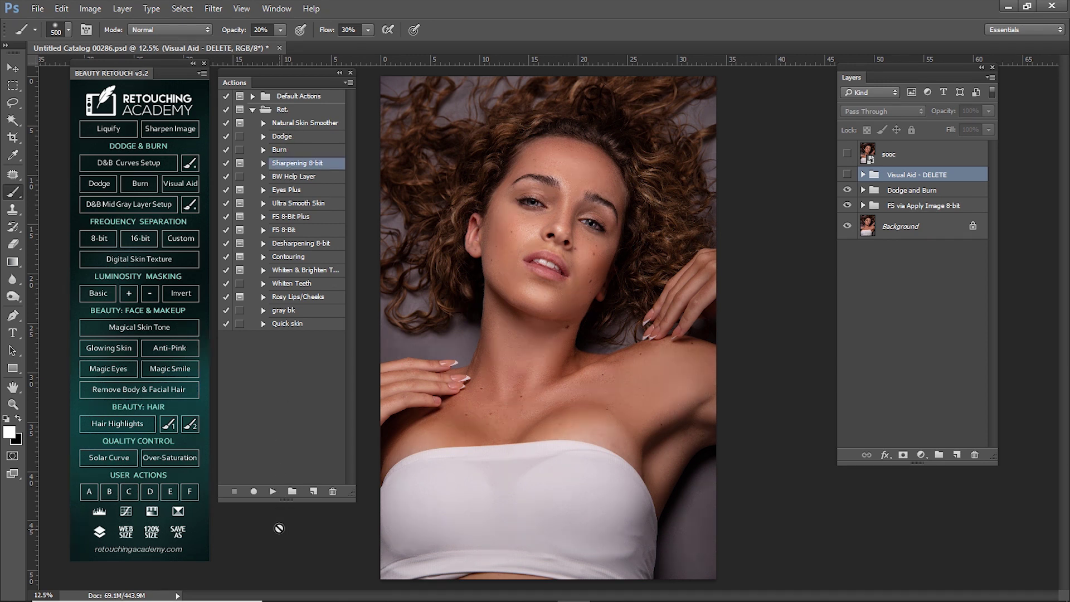
click(272, 491)
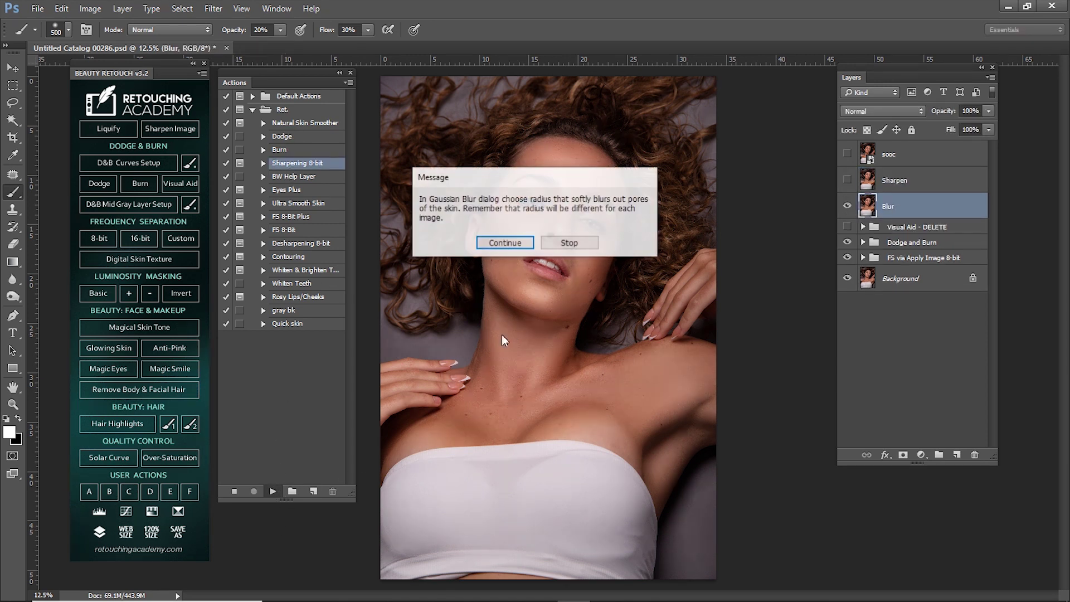
click(515, 242)
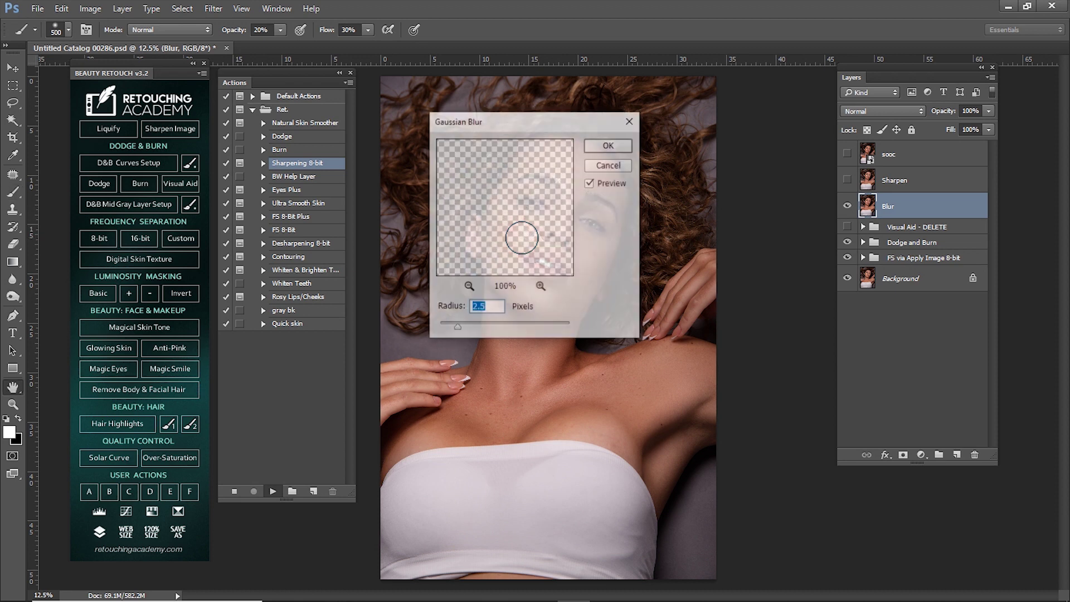
click(615, 149)
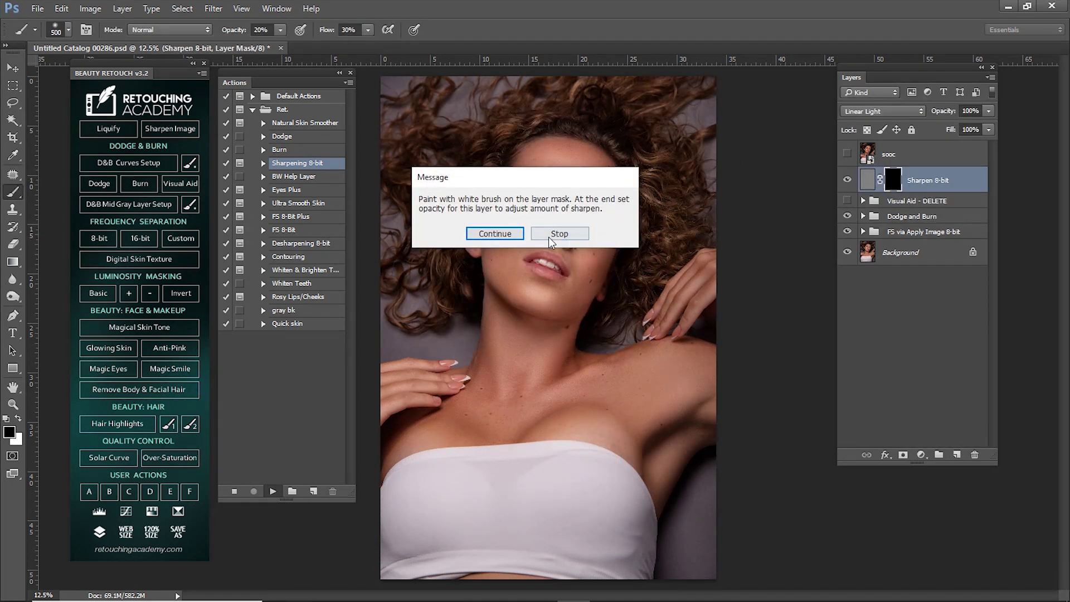
click(495, 233)
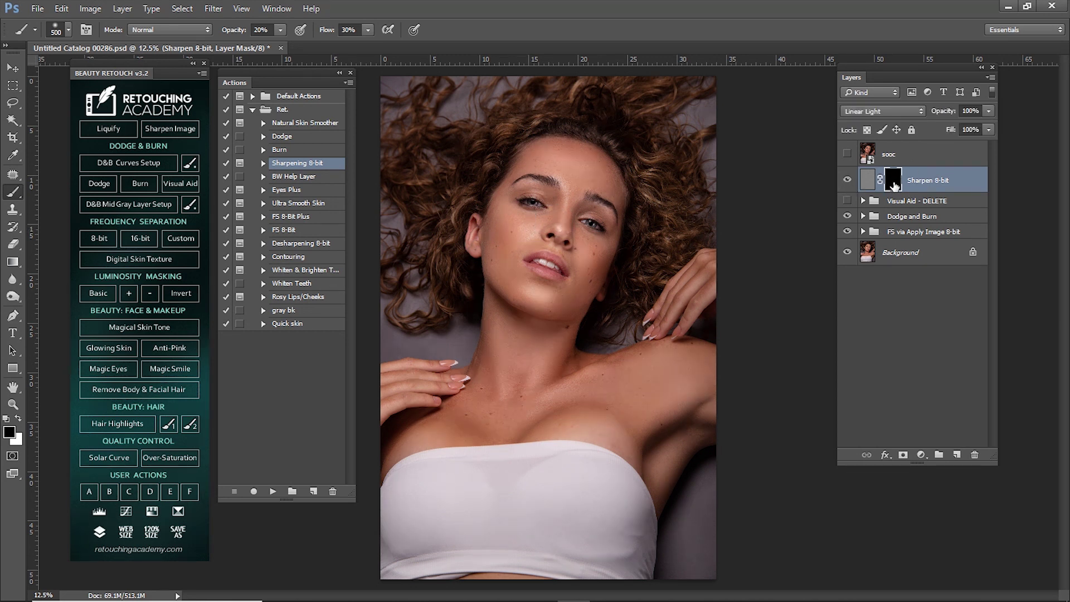
Invert the sharpen mask to white and hide all layers except Background.
key(ctrl+i)
scroll(617, 248, up, 5)
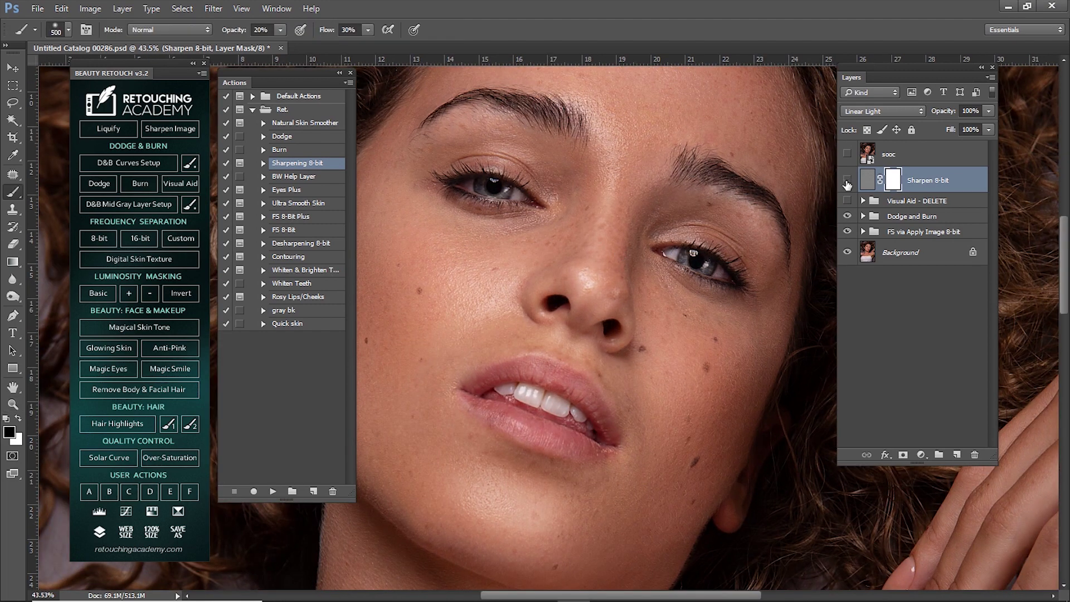
click(848, 181)
click(848, 180)
click(898, 218)
click(848, 216)
click(897, 253)
key(ctrl+0)
key(ctrl+minus)
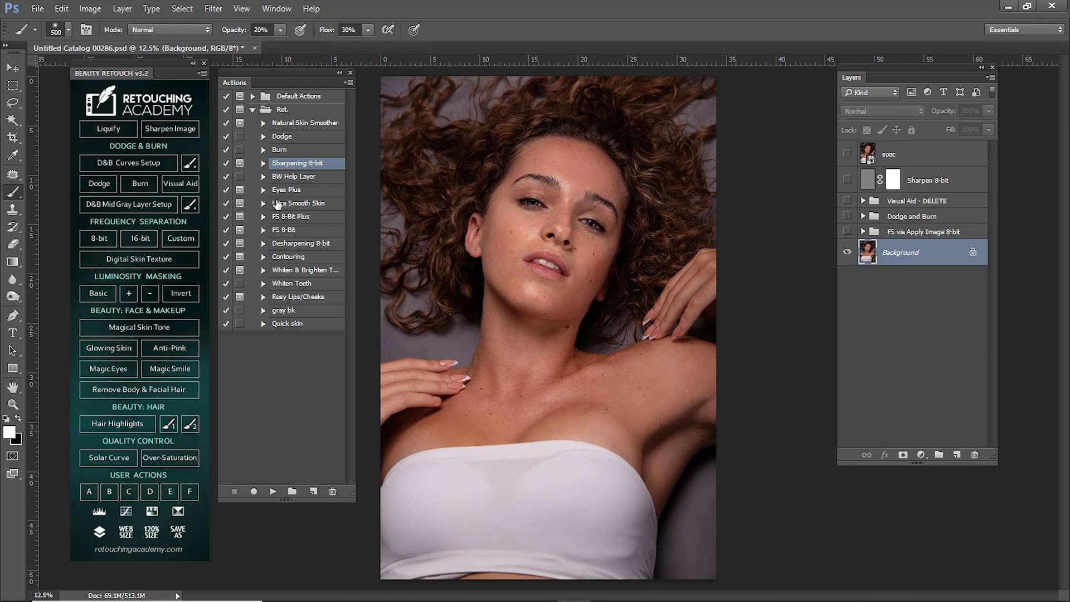
Add the Whiten & Brighten Teeth group by playing its action.
click(284, 271)
click(273, 491)
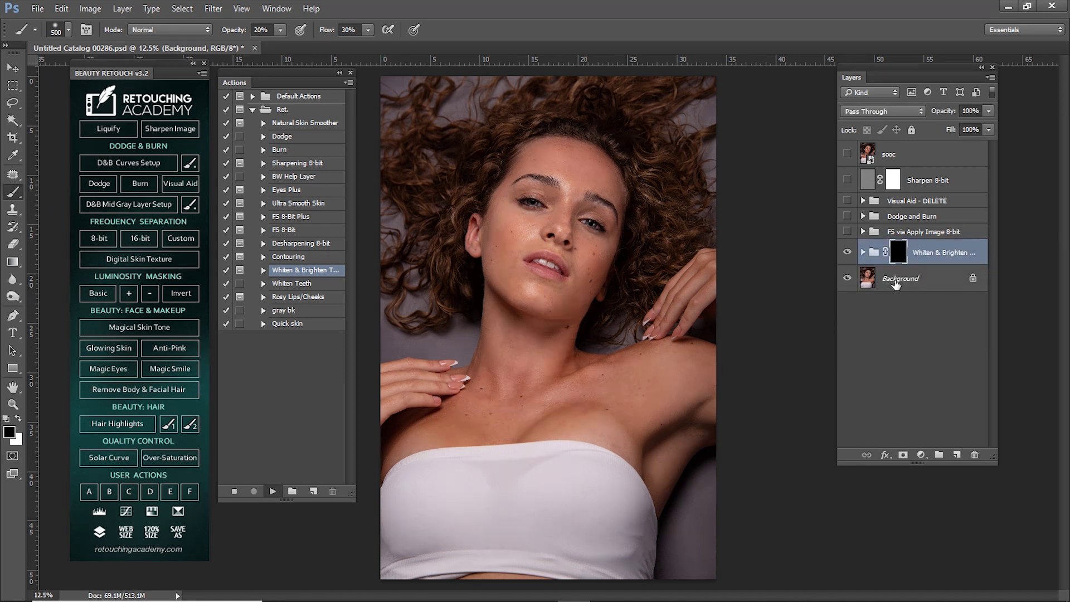
click(568, 248)
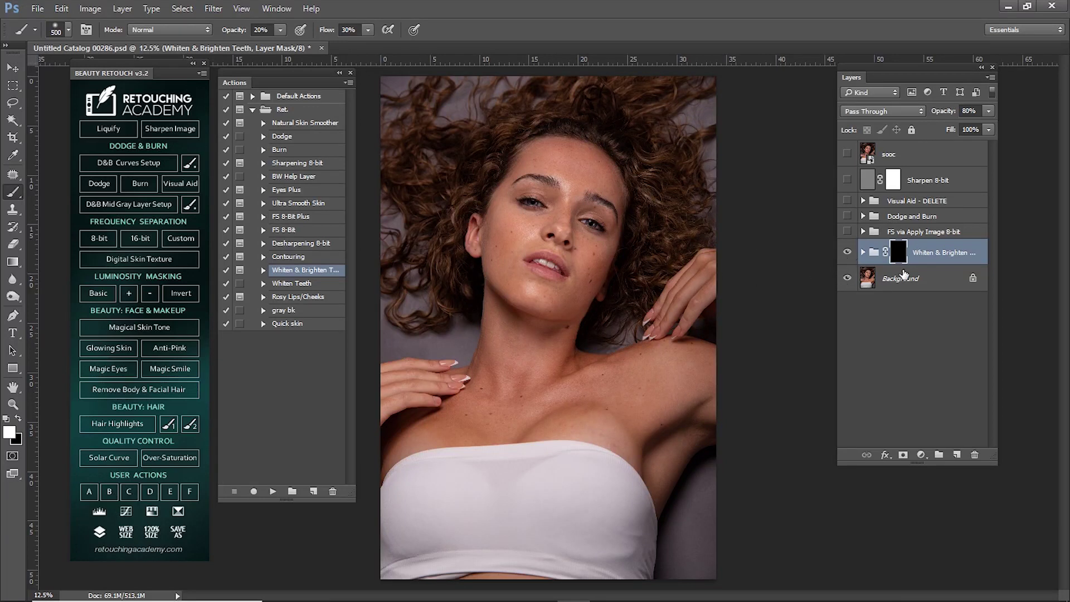
With Background selected, add the Rosy Lips and Rosy Cheeks layers via their action.
click(904, 278)
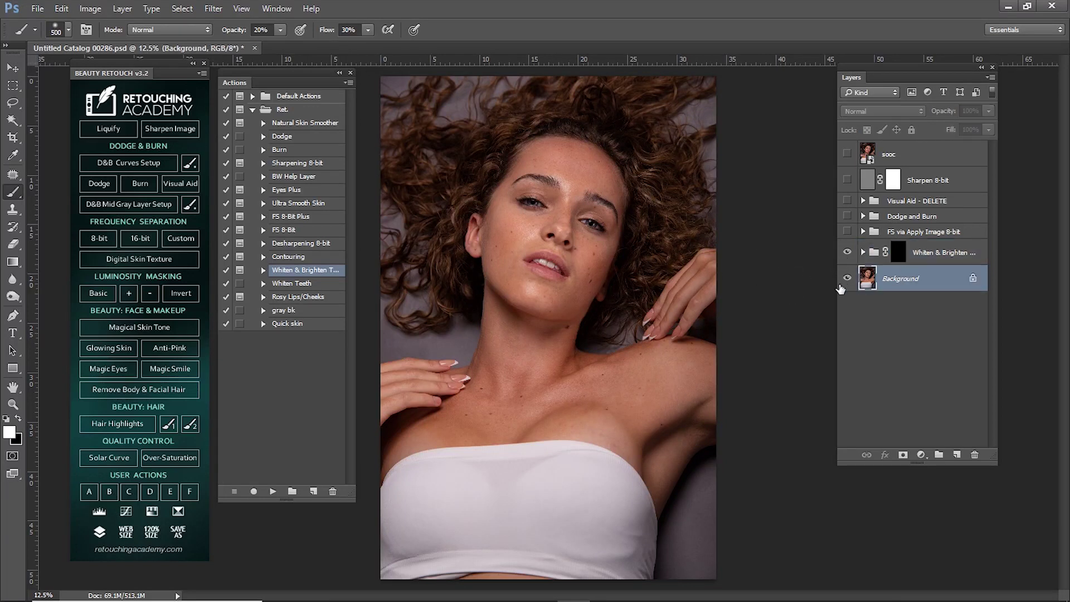
click(296, 300)
click(272, 491)
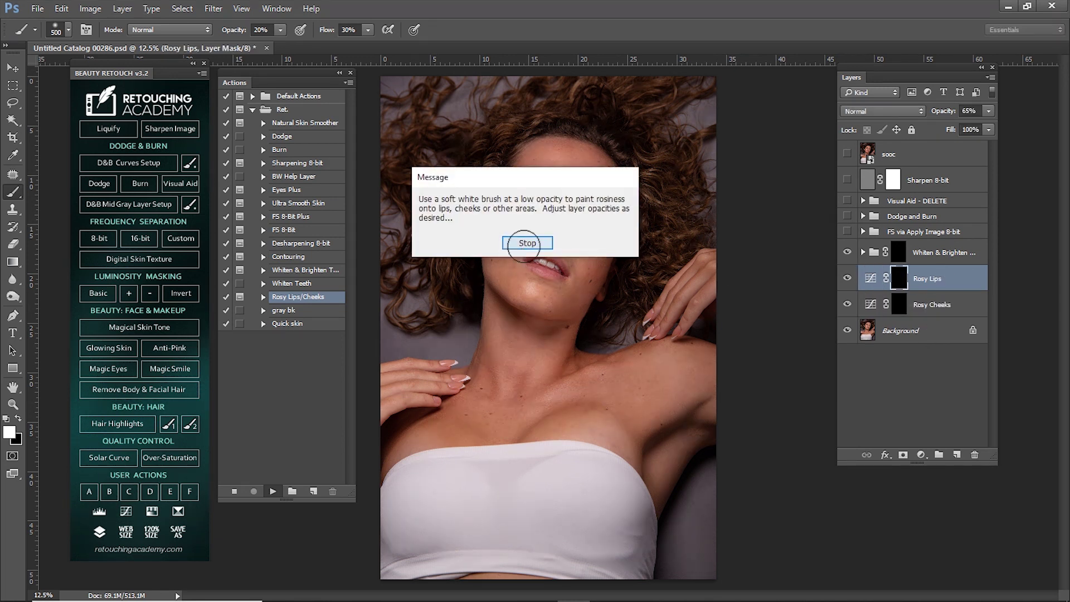
click(523, 248)
Move the teeth group and both rosy layers up above Dodge and Burn.
click(937, 258)
shift+click(940, 305)
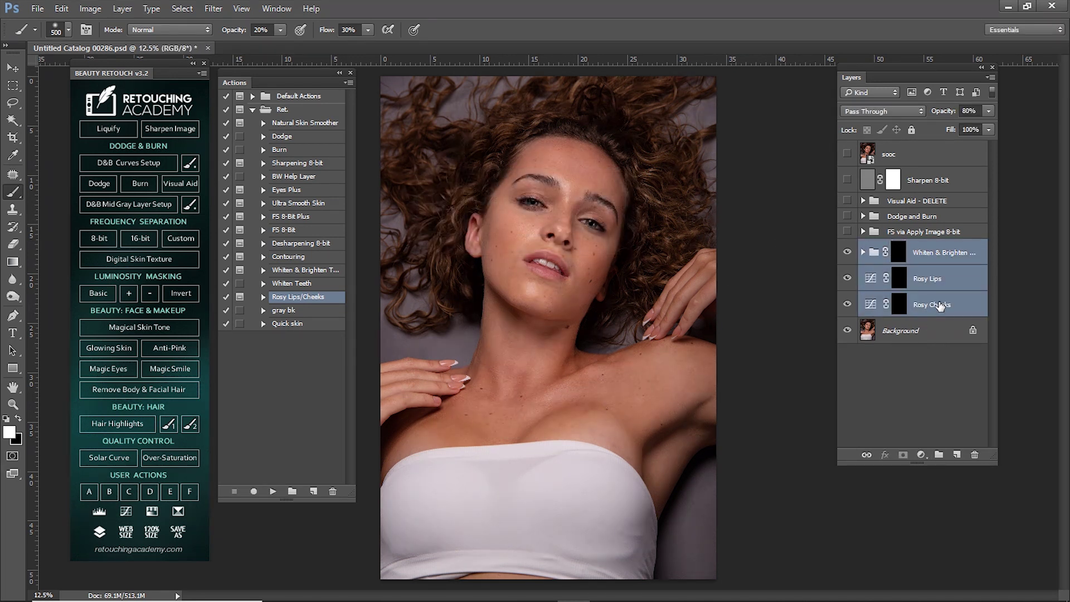
key(ctrl+bracketright)
key(ctrl+bracketright)
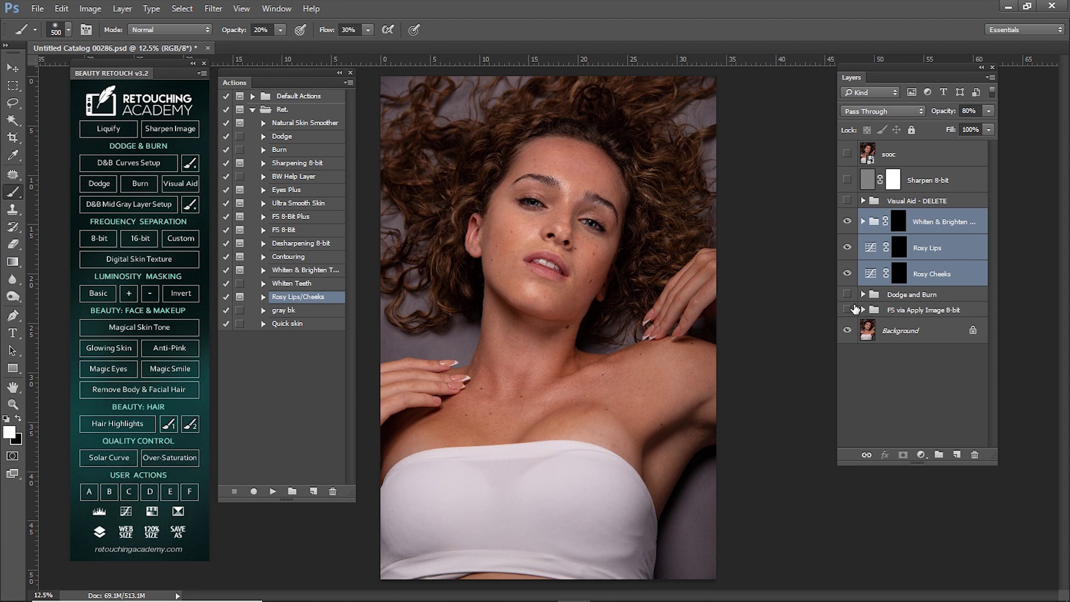
click(925, 229)
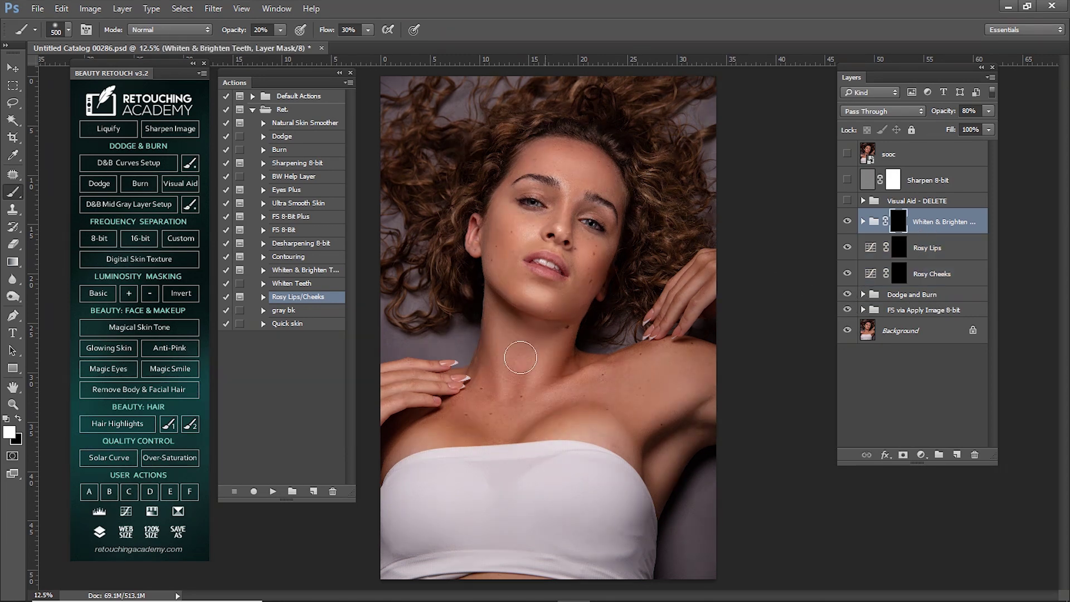
Zoom into the lips and set a small brush at 70% opacity.
key(z)
mouse_move(575, 341)
mouse_down()
mouse_move(637, 334)
mouse_move(624, 319)
mouse_up()
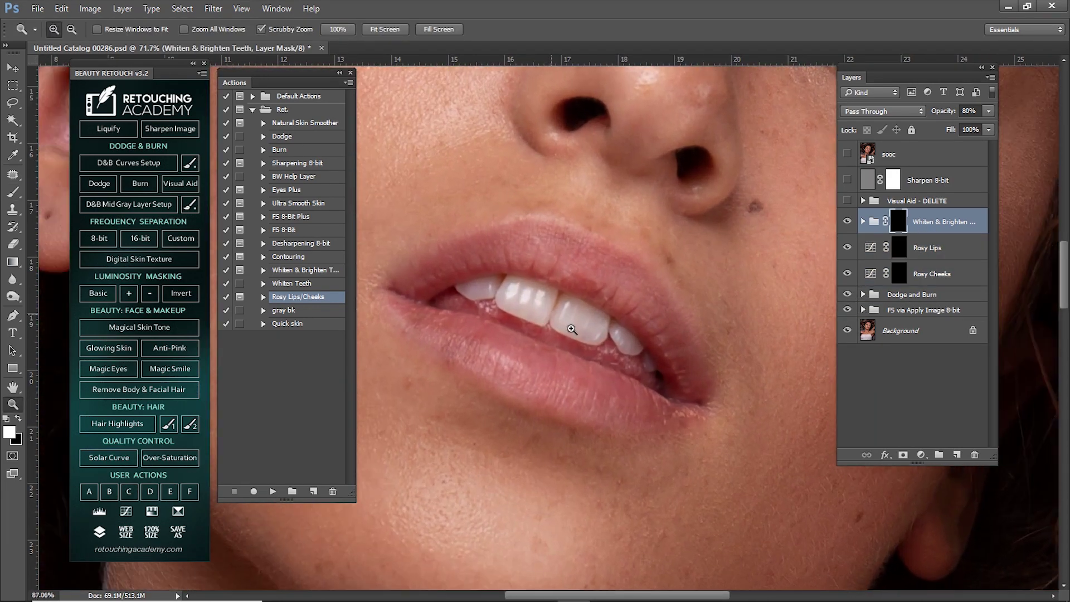
key(b)
key(bracketleft)
key(bracketleft)
key(bracketleft)
key(7)
key(bracketleft)
key(bracketleft)
key(bracketleft)
Paint whitening over the left and front teeth, comparing with the effect off.
drag(549, 262, 545, 266)
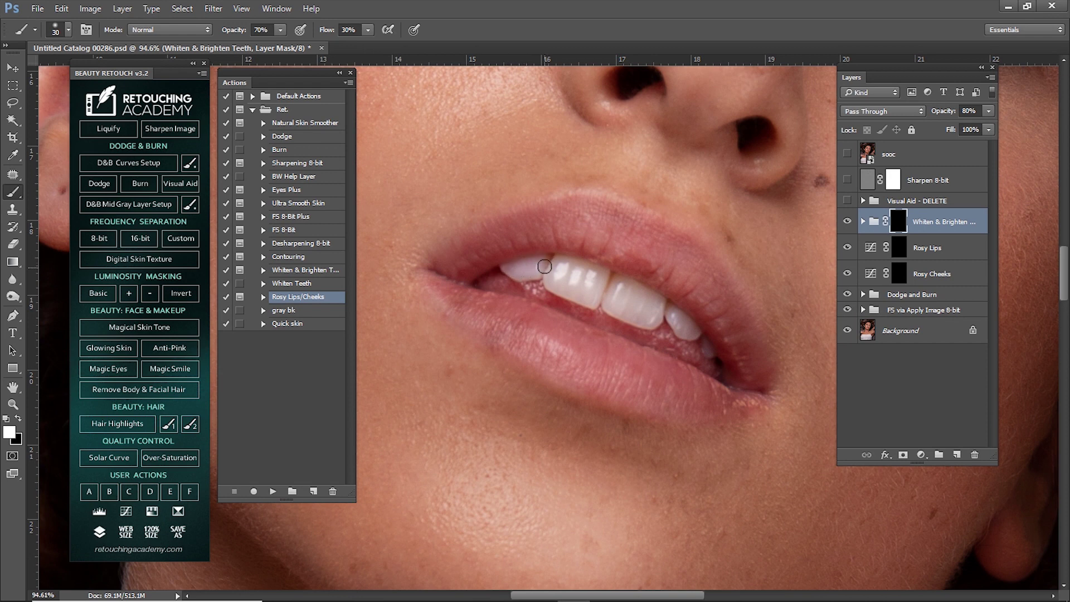
key(bracketright)
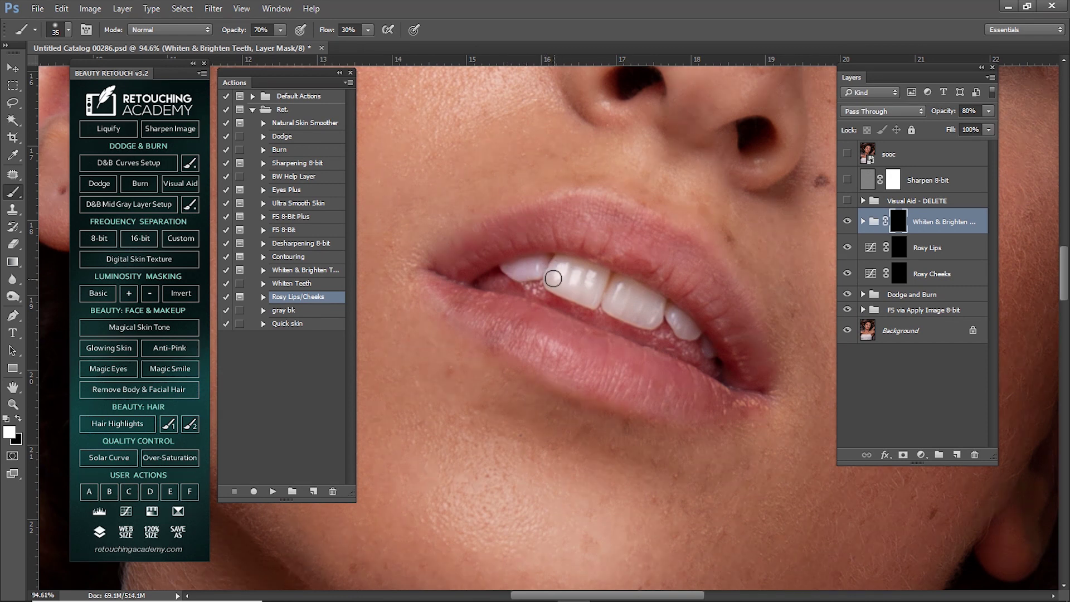
mouse_move(568, 274)
mouse_down()
mouse_move(574, 288)
mouse_move(531, 270)
mouse_move(643, 300)
mouse_up()
key(bracketright)
key(bracketleft)
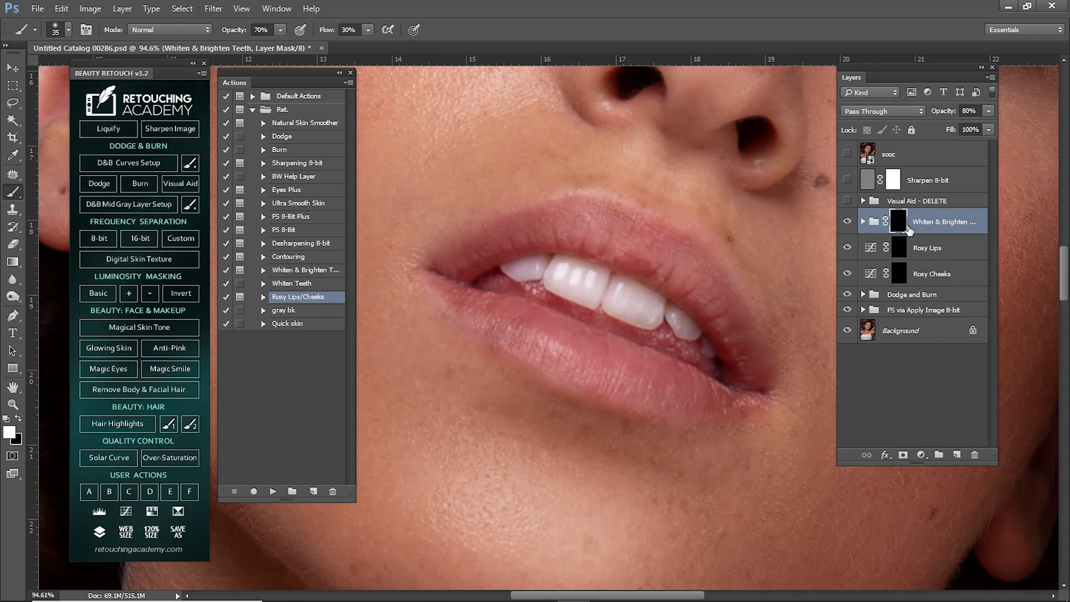
click(847, 222)
key(bracketleft)
key(bracketleft)
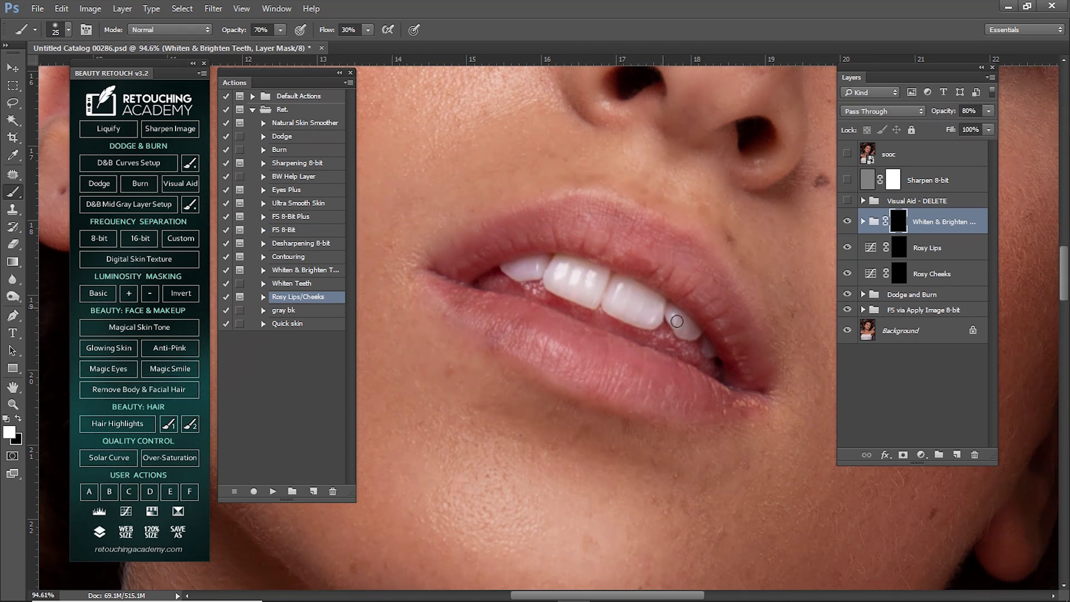
key(bracketleft)
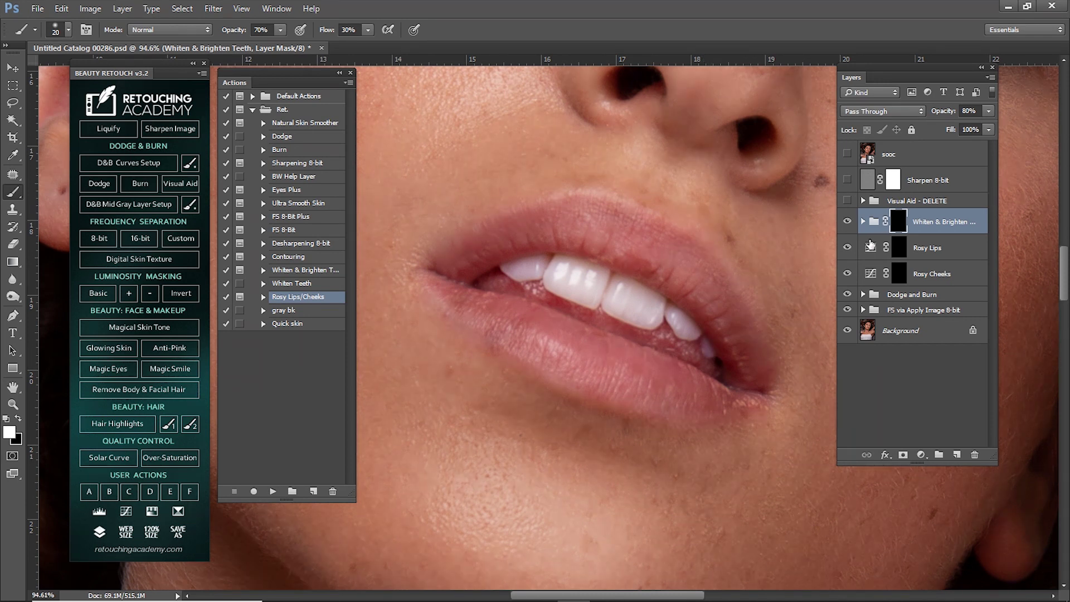
Add a Hue/Saturation layer above Super White with Magentas saturation lowered.
click(863, 222)
click(943, 251)
click(921, 455)
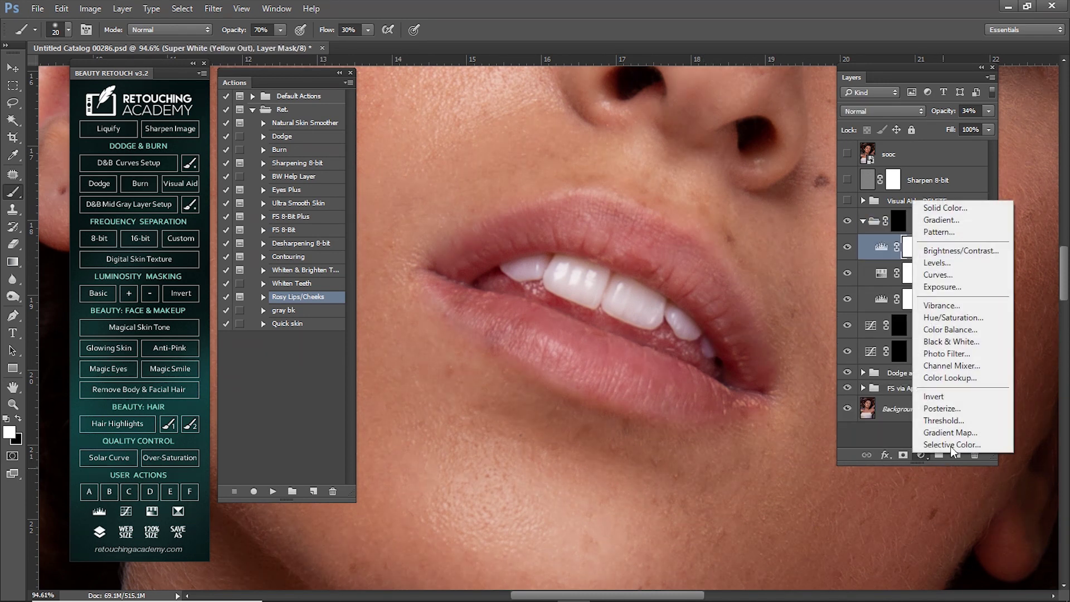
click(974, 317)
click(179, 126)
click(186, 188)
drag(196, 189, 161, 199)
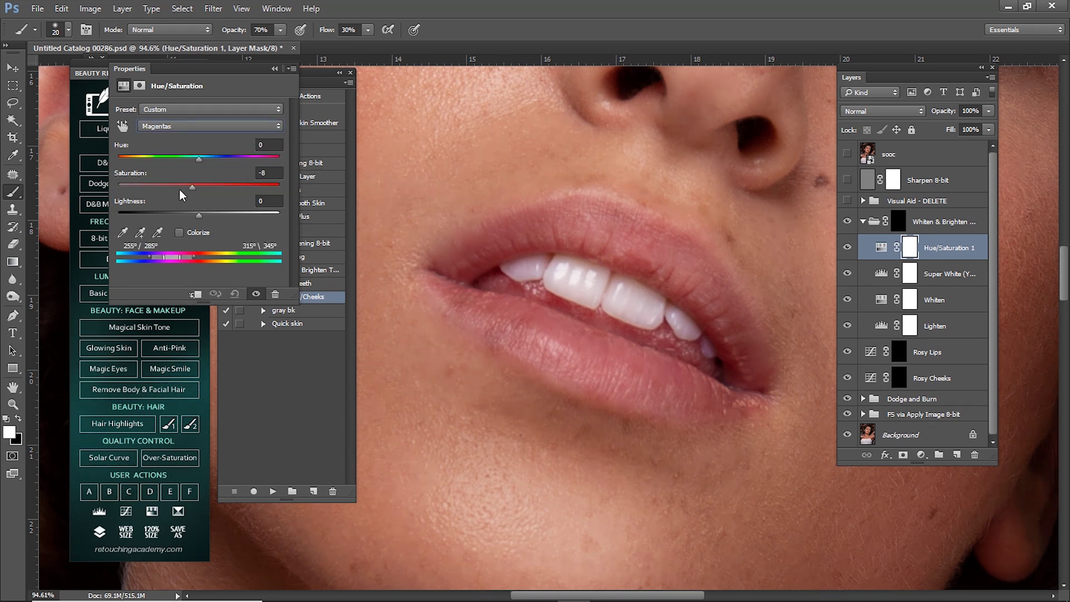
Target Reds as well, then collapse the teeth group and compare the result.
click(197, 125)
click(190, 142)
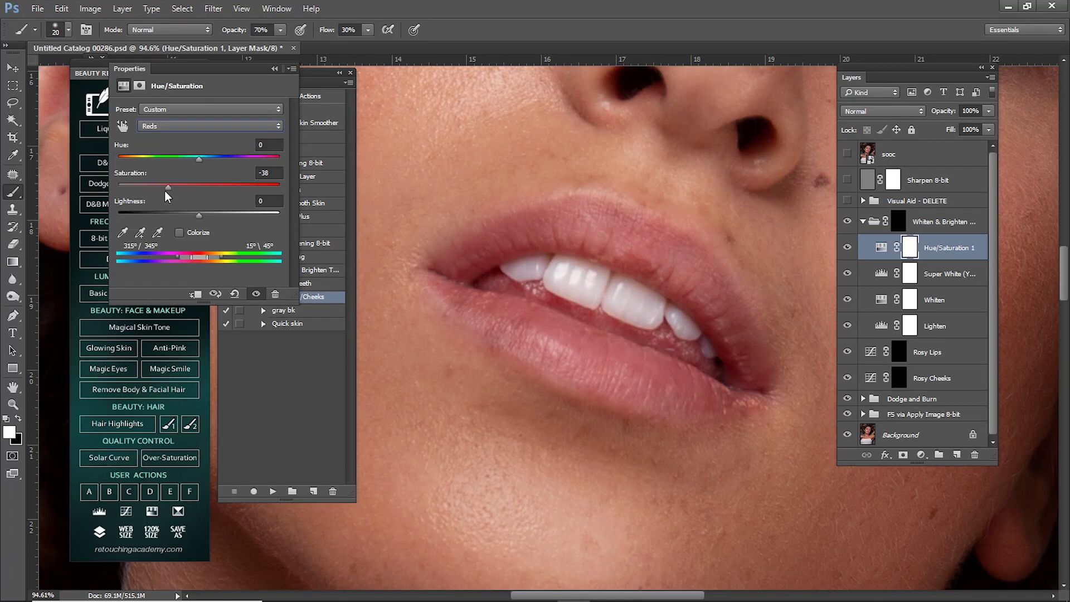
click(316, 73)
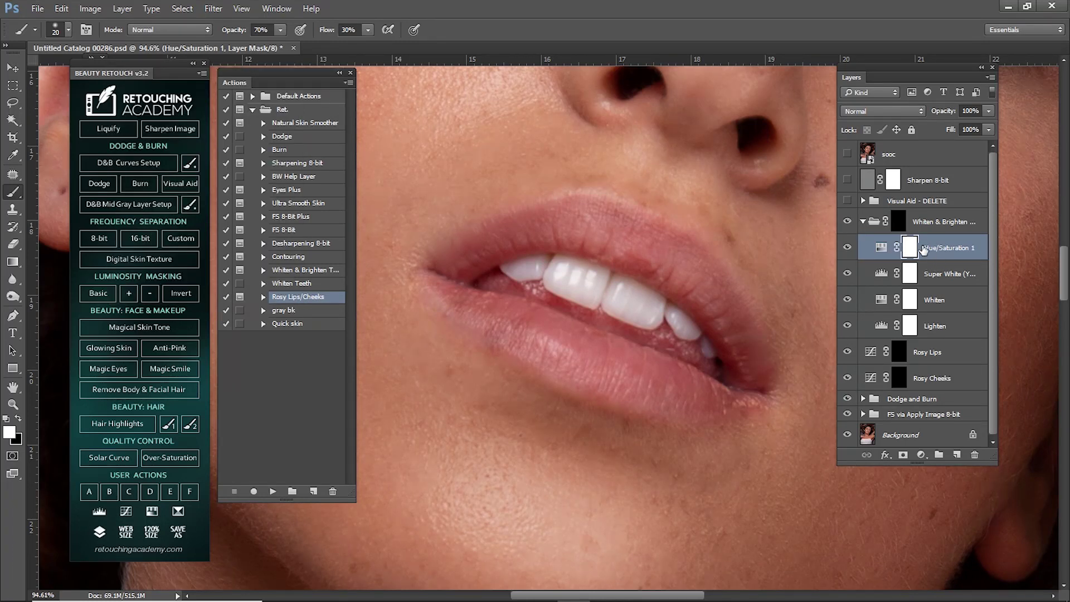
click(899, 221)
click(863, 222)
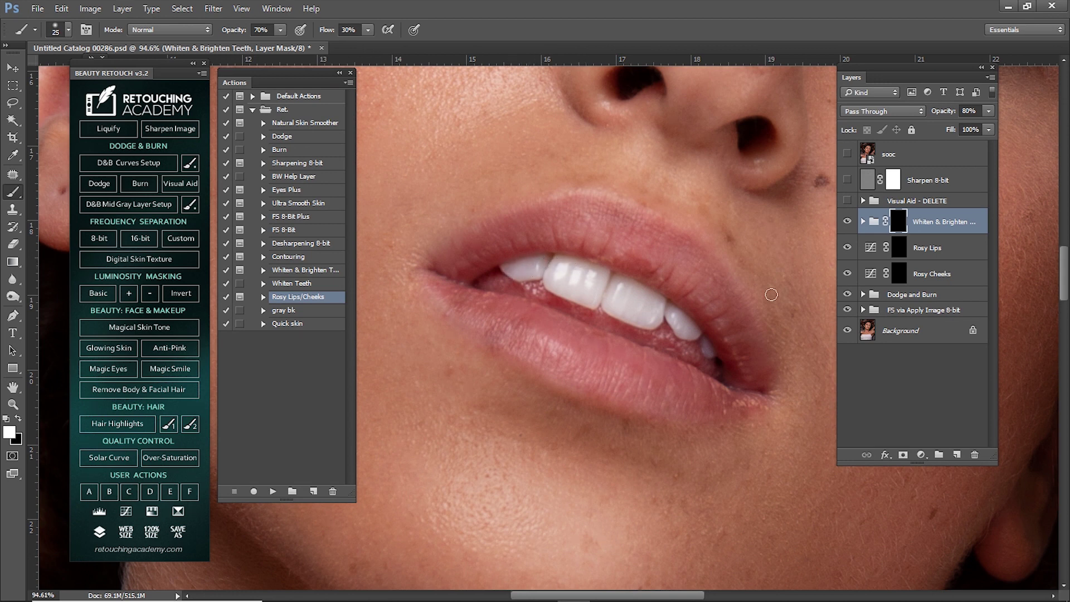
click(847, 221)
Lower the Whiten & Brighten Teeth group opacity to 49%.
key(ctrl+0)
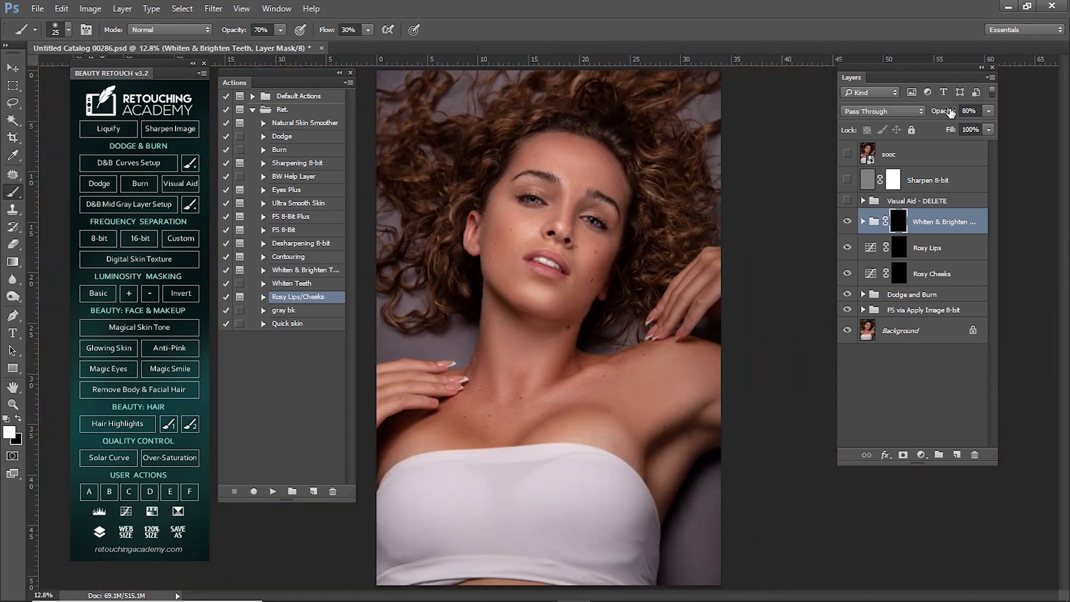
drag(950, 112, 931, 120)
key(Return)
Zoom in on the mouth and select the Rosy Lips layer for painting.
key(z)
drag(593, 297, 676, 383)
key(b)
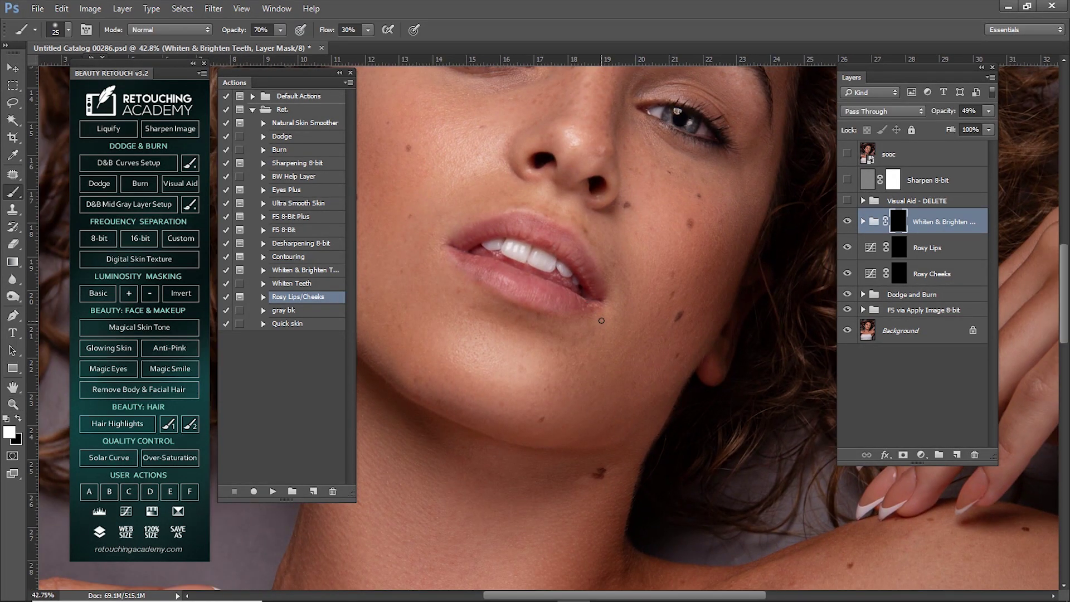
drag(603, 304, 642, 360)
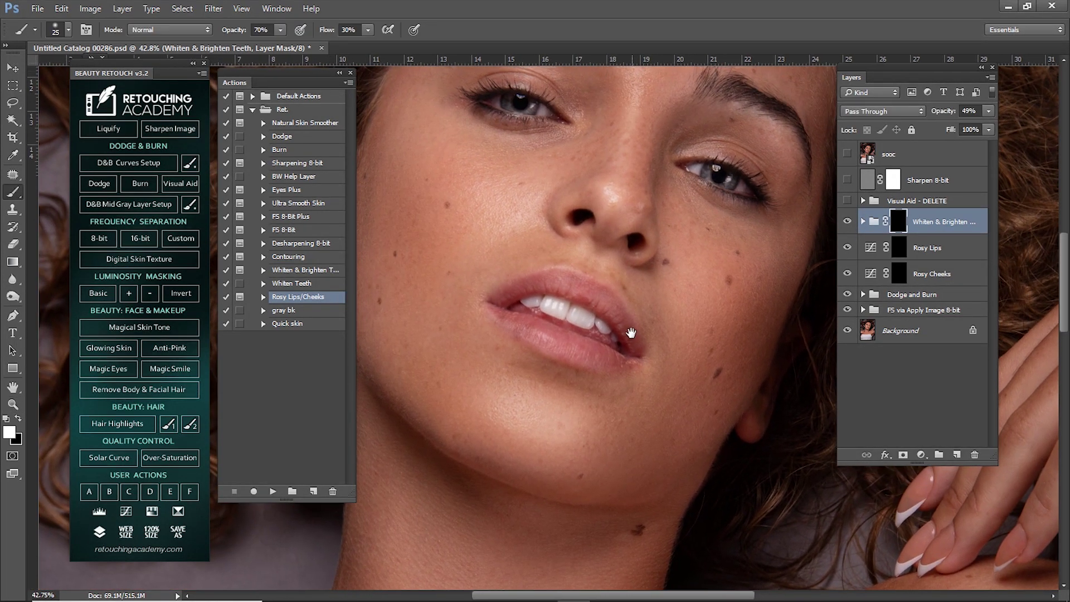
click(910, 252)
key(z)
drag(533, 323, 559, 339)
key(b)
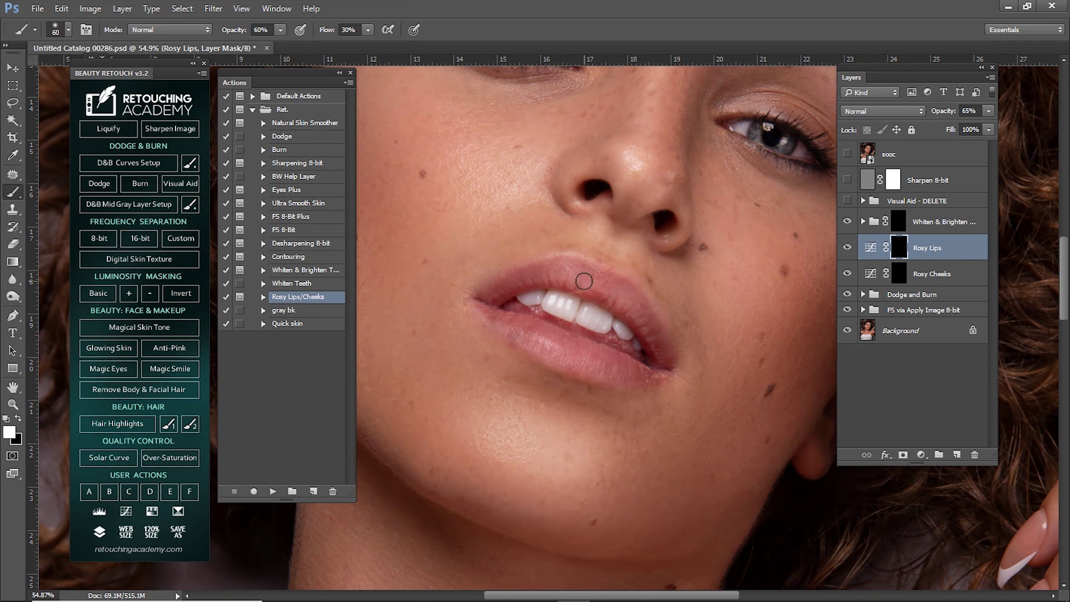
key(bracketright)
key(bracketright)
Paint rosy tint along the upper lip and its left corner, then the lower lip.
mouse_move(613, 303)
mouse_down()
mouse_move(640, 327)
mouse_move(590, 288)
mouse_move(526, 277)
mouse_move(485, 301)
mouse_move(536, 276)
mouse_up()
key(bracketleft)
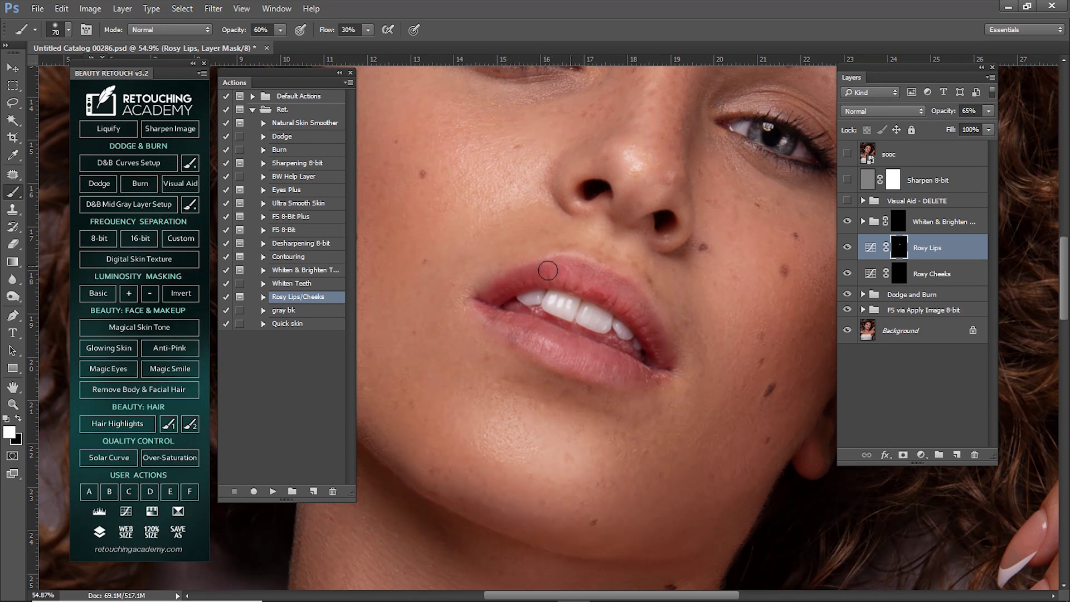
mouse_move(481, 295)
mouse_down()
mouse_move(519, 278)
mouse_move(595, 278)
mouse_move(582, 280)
mouse_move(589, 271)
mouse_move(646, 315)
mouse_move(609, 281)
mouse_move(662, 351)
mouse_move(638, 305)
mouse_move(649, 317)
mouse_move(614, 283)
mouse_move(577, 264)
mouse_move(492, 309)
mouse_move(592, 357)
mouse_move(661, 365)
mouse_move(637, 379)
mouse_move(602, 370)
mouse_move(617, 359)
mouse_move(487, 308)
mouse_move(565, 358)
mouse_move(547, 347)
mouse_move(623, 367)
mouse_move(564, 360)
mouse_move(660, 361)
mouse_move(650, 332)
mouse_move(610, 290)
mouse_move(561, 279)
mouse_move(482, 295)
mouse_move(483, 316)
mouse_move(580, 369)
mouse_up()
key(bracketleft)
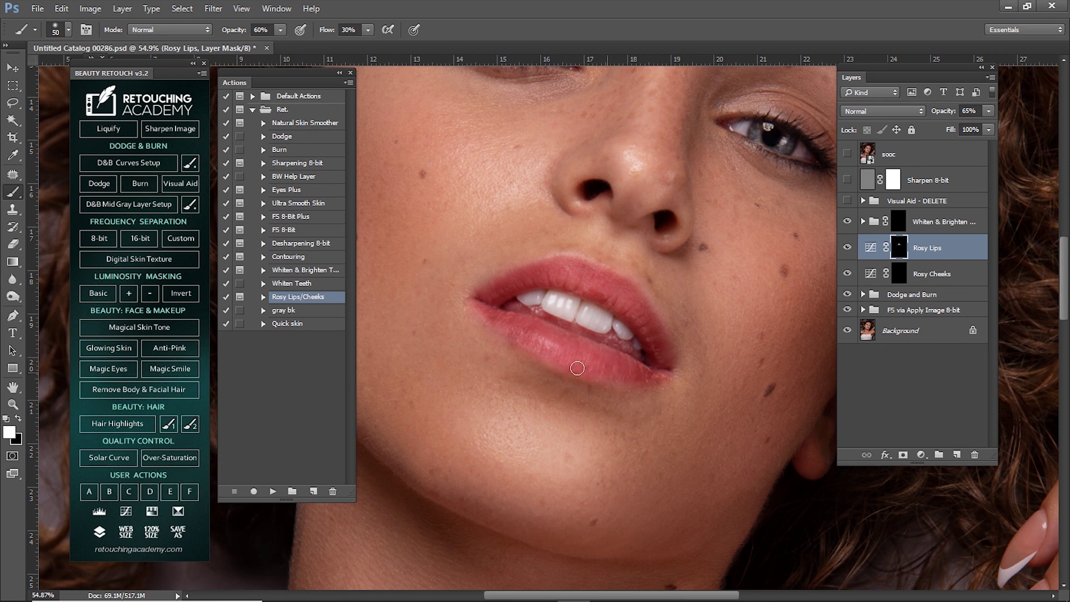
mouse_move(508, 334)
mouse_down()
mouse_move(561, 364)
mouse_move(624, 379)
mouse_move(657, 358)
mouse_up()
Compare the lips with Rosy Lips toggled and hide Rosy Cheeks.
click(848, 247)
click(848, 247)
click(848, 247)
click(848, 273)
Play the gray bk action twice to add Layer 1 and Layer 2.
click(288, 310)
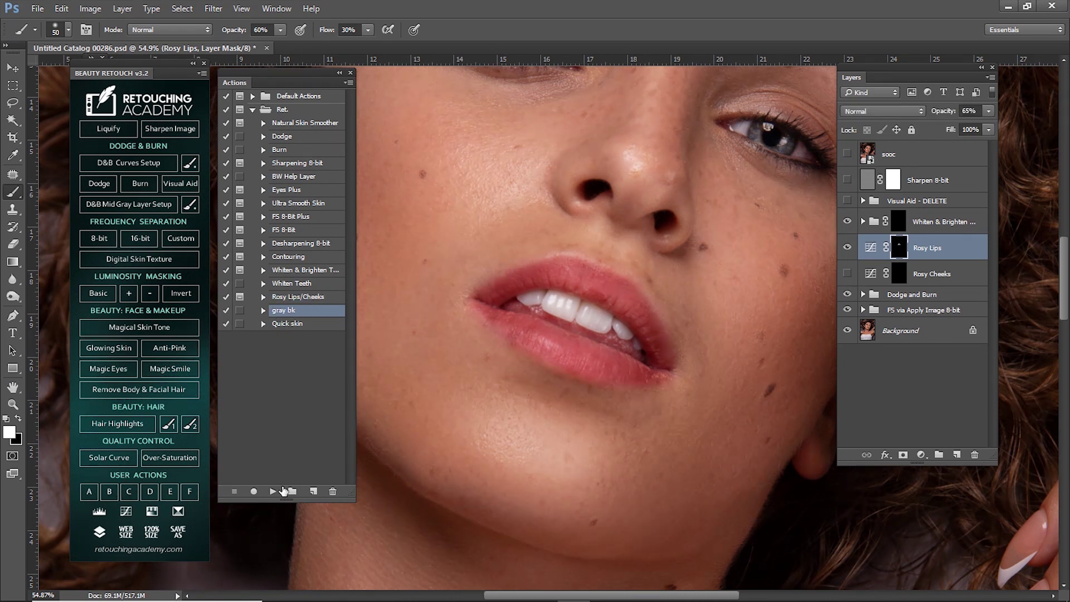
click(274, 491)
click(273, 491)
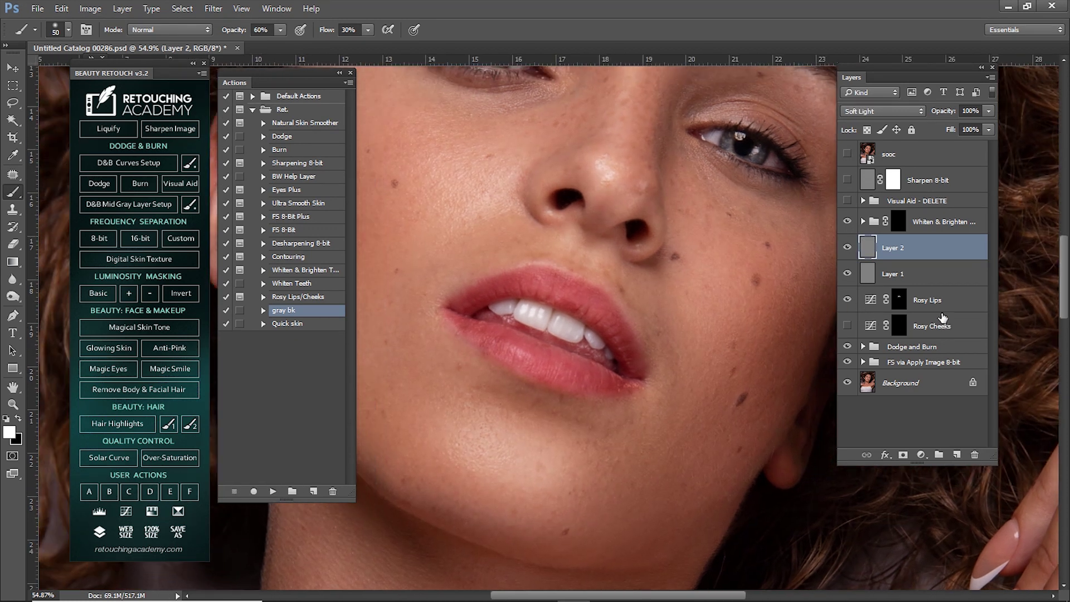
click(902, 274)
key(ctrl+plus)
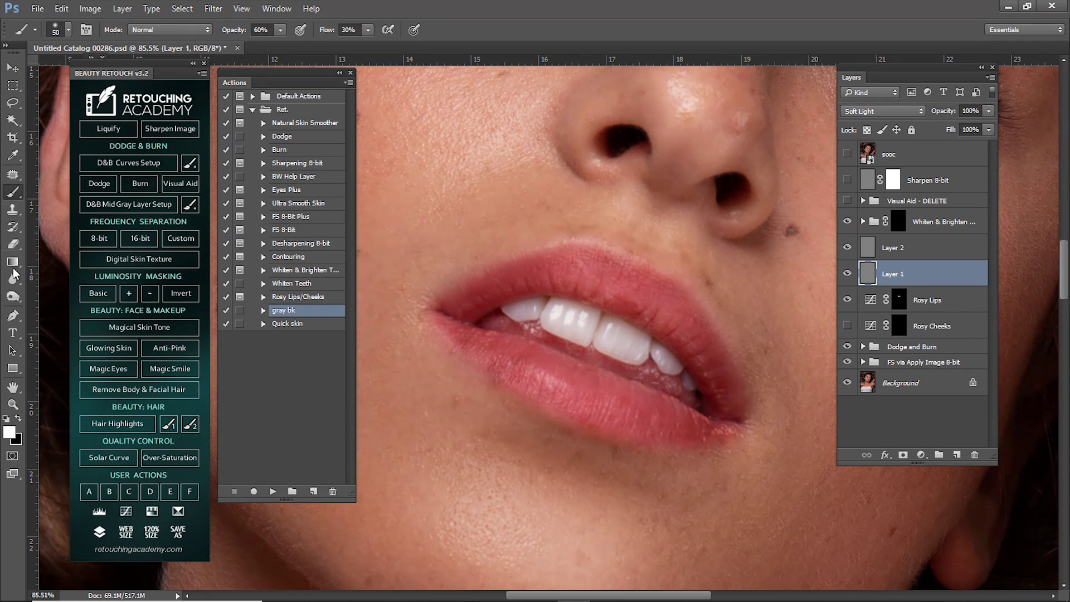
Switch to the Dodge Tool with Exposure set to 13%.
click(13, 296)
click(90, 293)
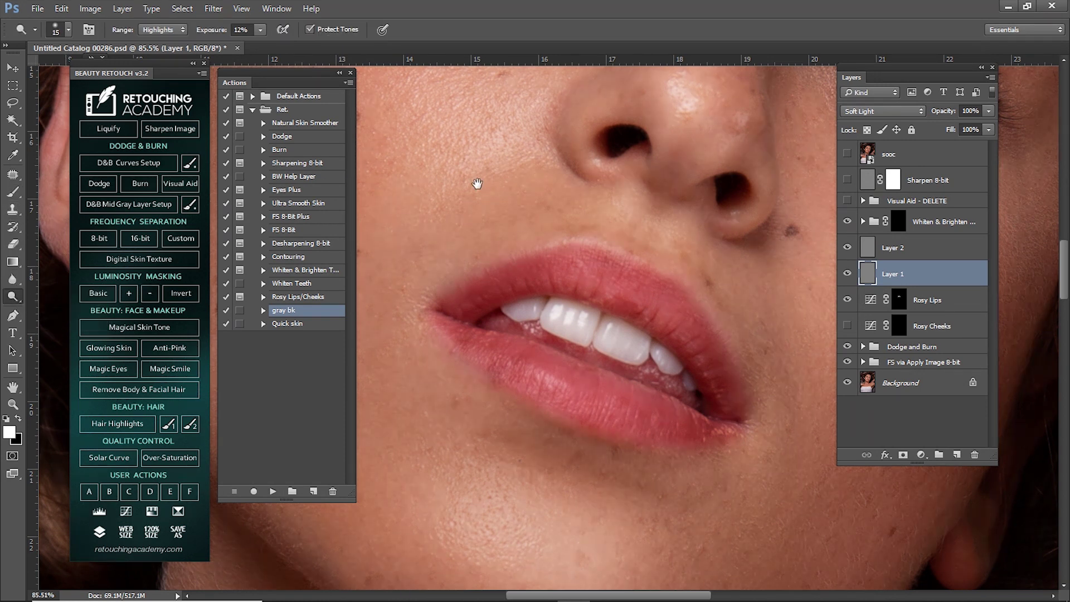
drag(477, 184, 514, 162)
click(215, 31)
text(13)
key(Return)
Dodge the upper lip, right lip corner and lower lip highlight on Layer 1.
drag(687, 359, 668, 370)
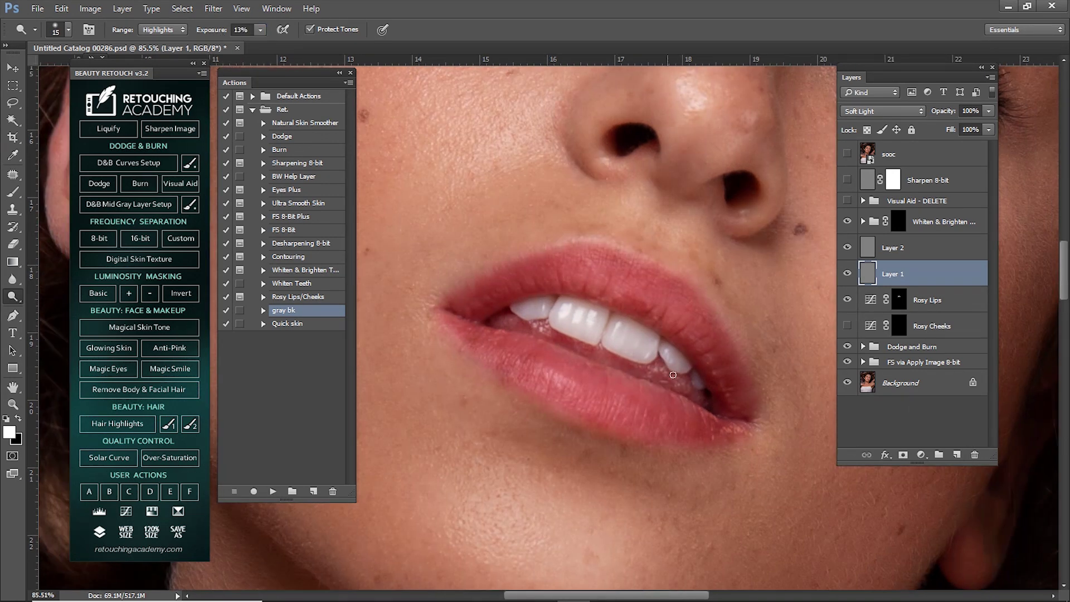
key(bracketleft)
key(bracketleft)
key(bracketleft)
key(bracketleft)
alt+scroll(570, 322, up, 1)
alt+scroll(584, 334, up, 1)
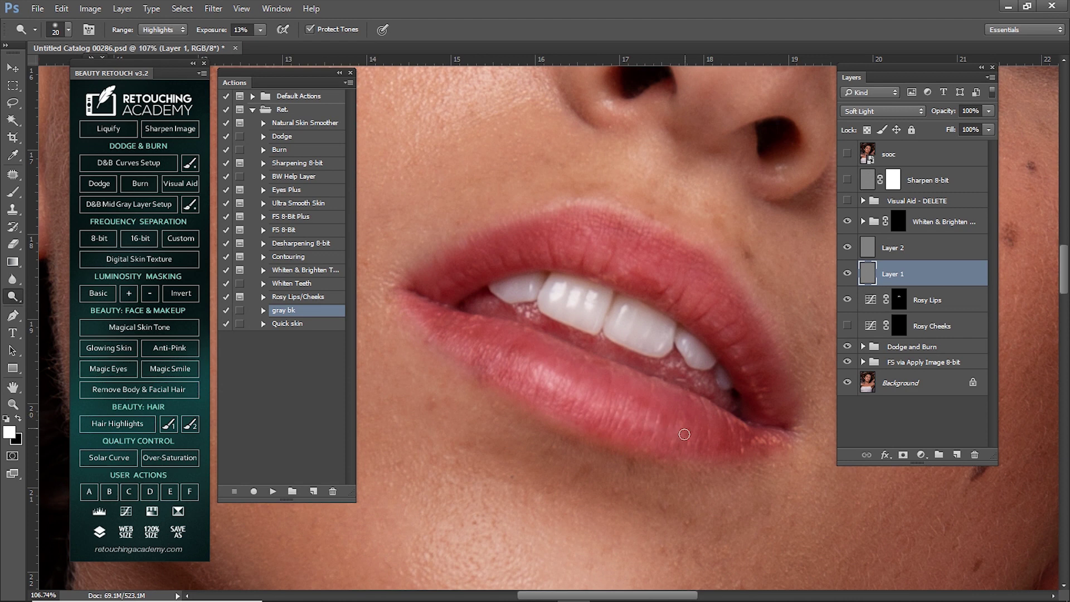
key(bracketleft)
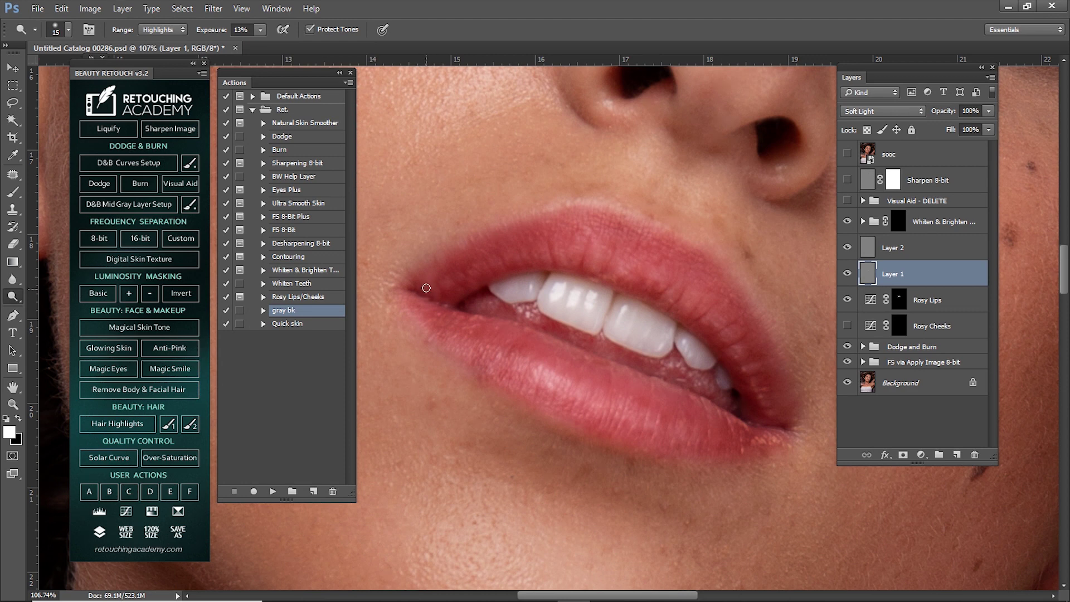
mouse_move(467, 255)
mouse_down()
mouse_move(533, 236)
mouse_move(643, 256)
mouse_move(660, 274)
mouse_up()
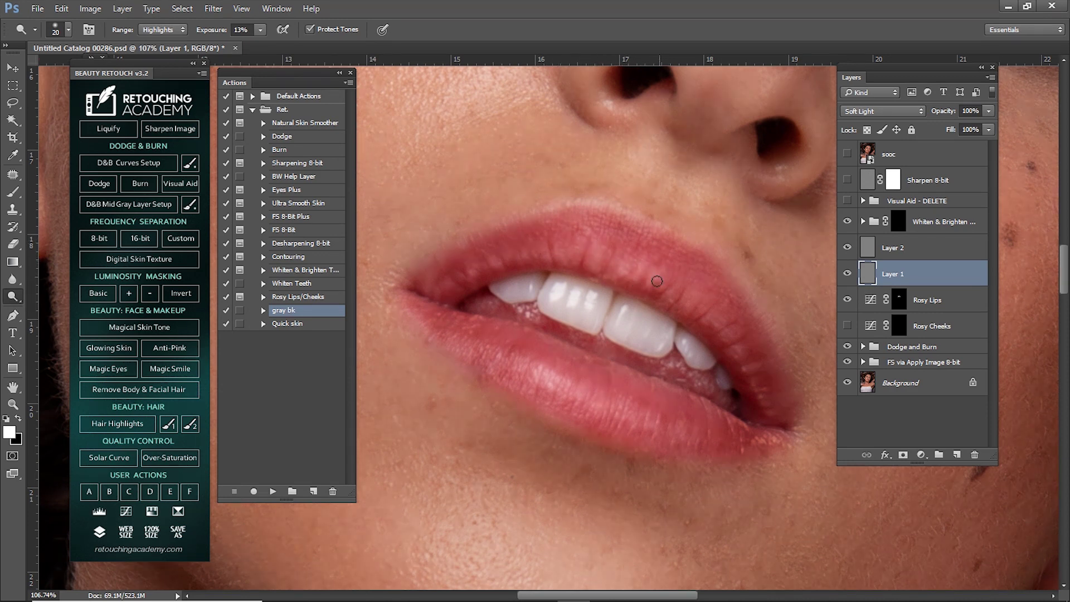
mouse_move(694, 307)
mouse_down()
mouse_move(730, 334)
mouse_move(790, 417)
mouse_up()
key(bracketright)
key(bracketright)
key(bracketright)
drag(508, 364, 722, 445)
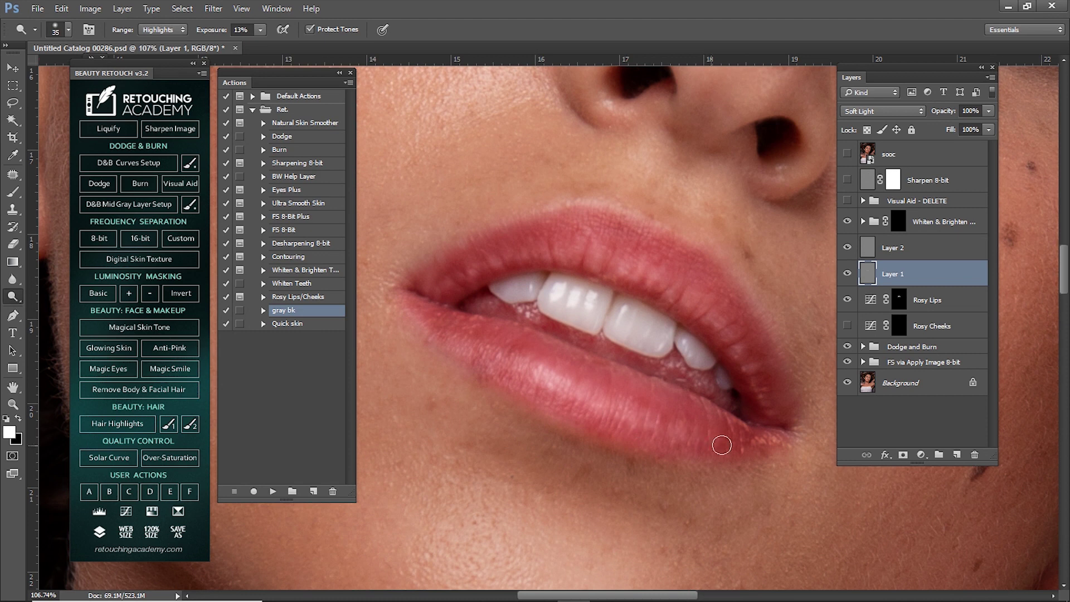
Lower Layer 1's opacity to 47%, comparing the lips with it on and off.
click(847, 273)
click(848, 273)
mouse_move(953, 114)
mouse_down()
mouse_move(914, 130)
mouse_move(878, 272)
mouse_up()
click(847, 274)
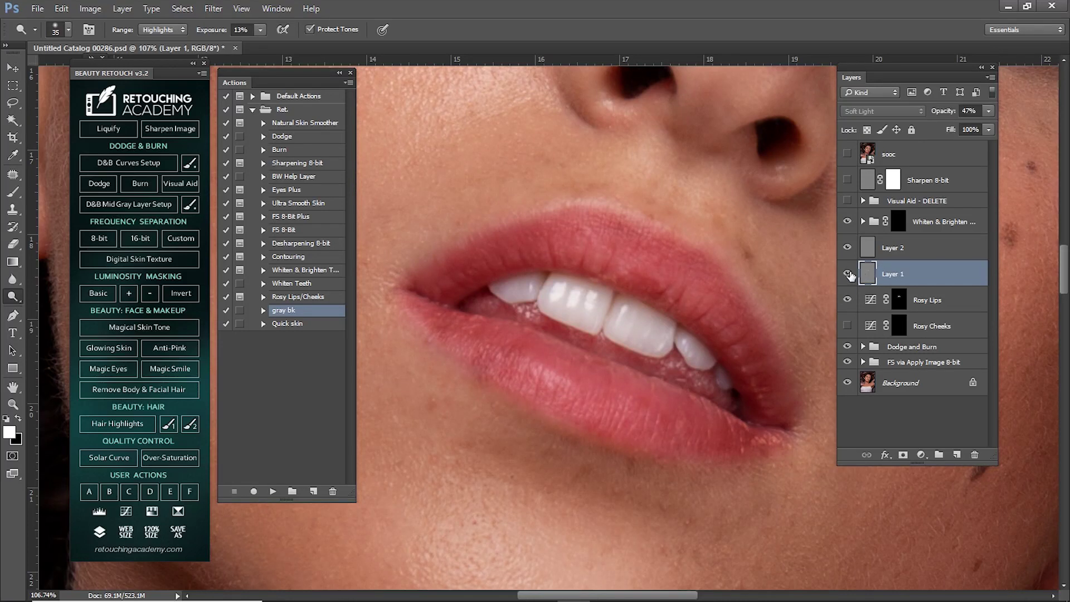
click(899, 249)
Burn the lips on Layer 2 with a smaller Burn Tool brush, toggling the layer to check.
right_click(13, 296)
click(56, 310)
key(bracketleft)
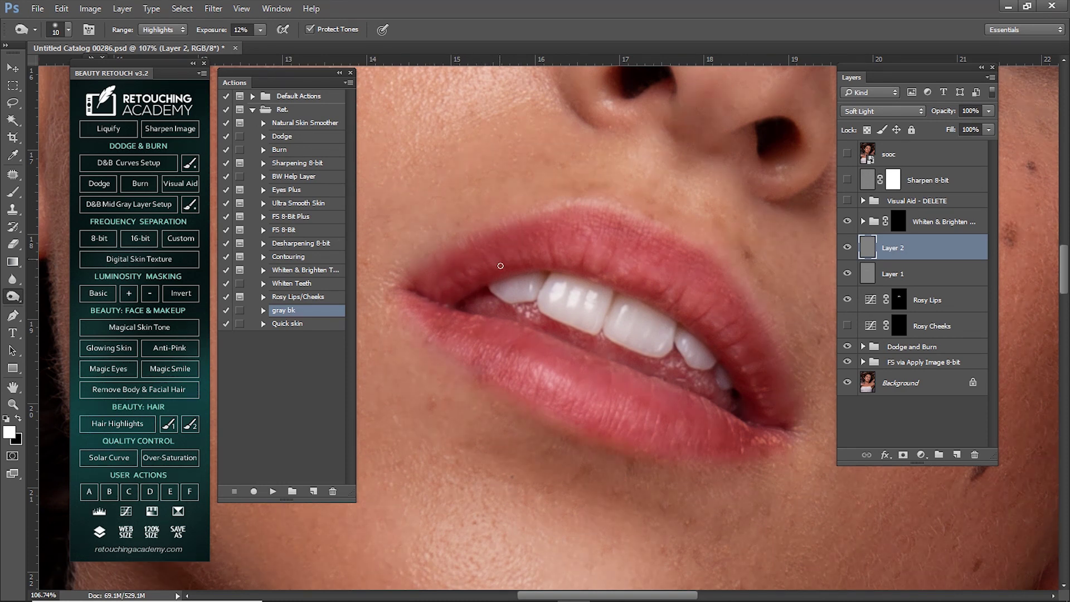
click(847, 248)
click(847, 248)
key(bracketright)
key(bracketright)
key(bracketright)
key(bracketright)
key(bracketright)
key(bracketright)
click(937, 274)
Dodge from the upper to the lower lip on Layer 1 with a resized brush.
right_click(14, 296)
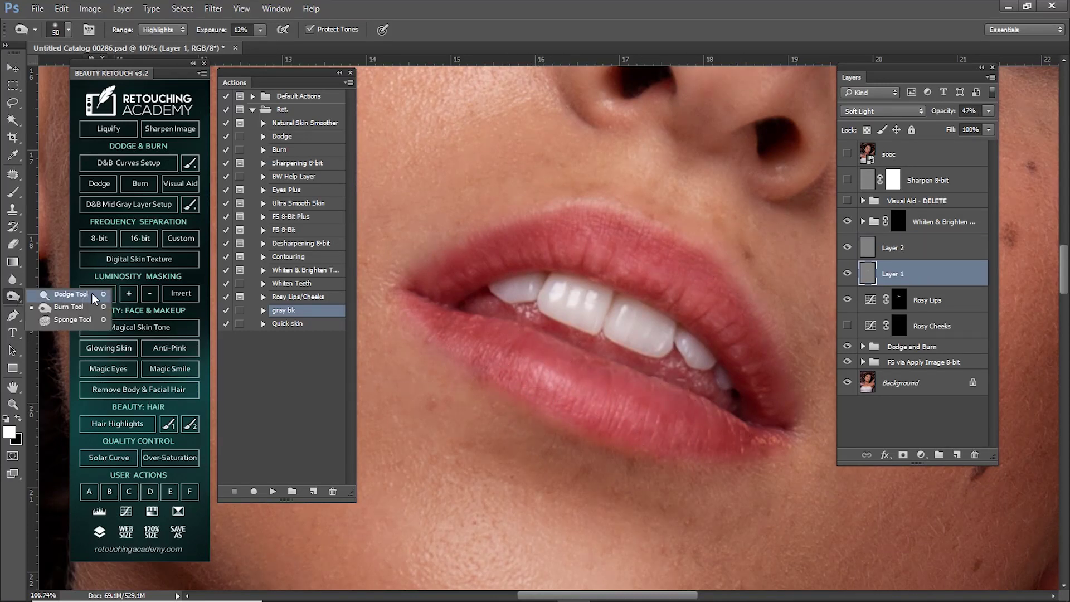
click(65, 294)
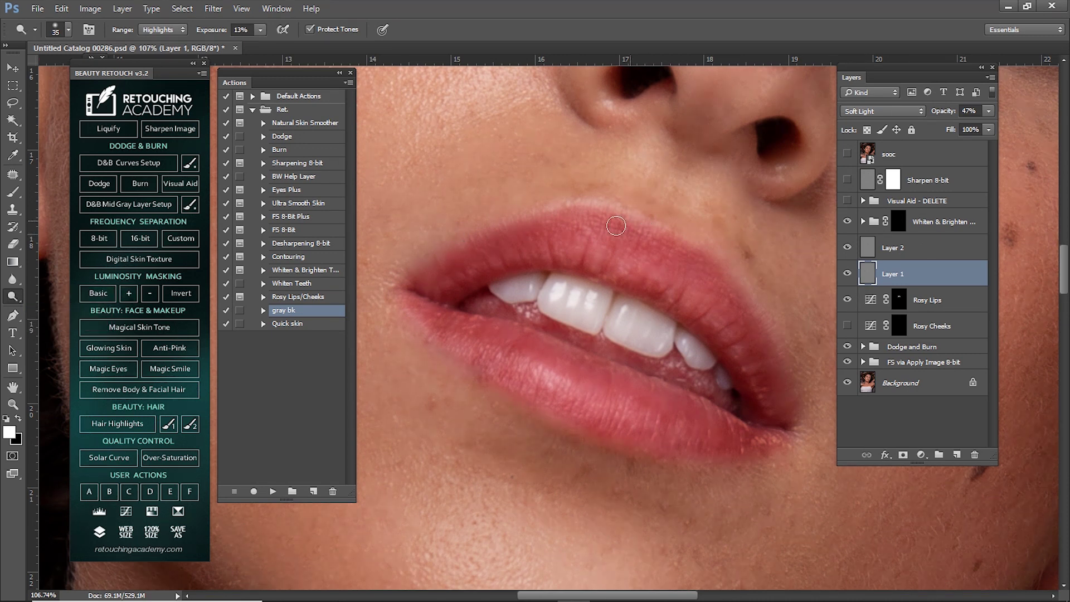
key(bracketleft)
key(bracketleft)
key(bracketright)
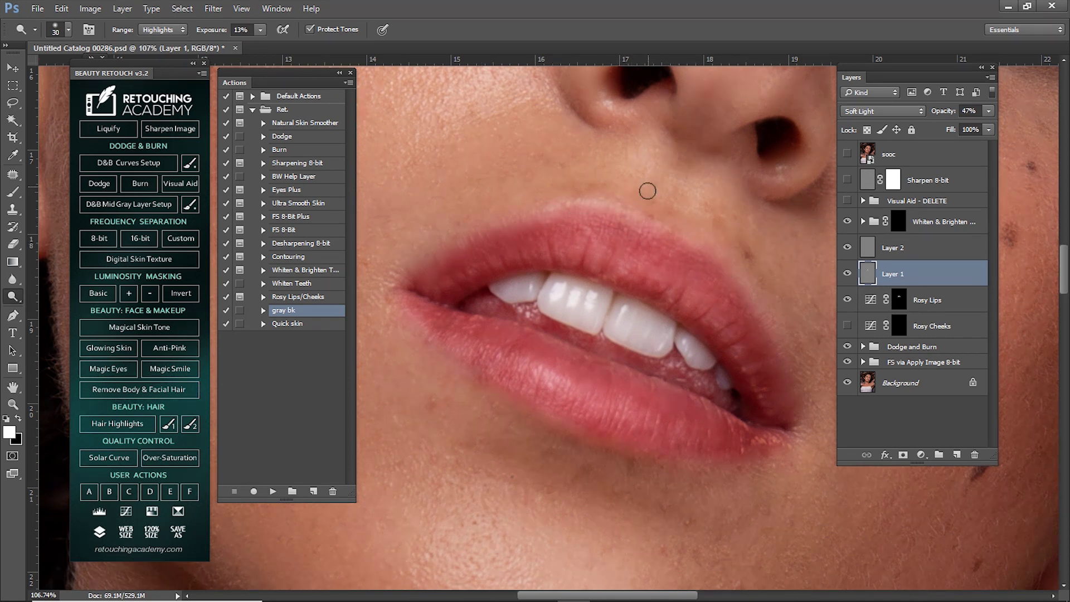
key(bracketright)
key(bracketright)
key(bracketright)
drag(612, 362, 552, 379)
Zoom out to the whole face and group Layer 1 and Layer 2 into Group 1.
key(bracketleft)
key(ctrl+1)
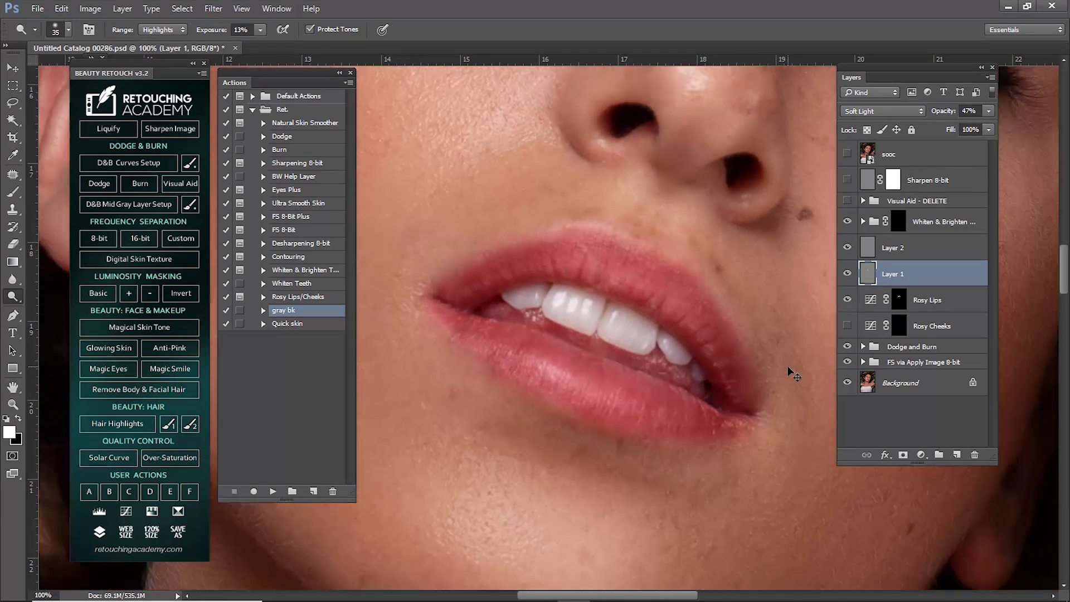
key(ctrl+minus)
shift+click(923, 250)
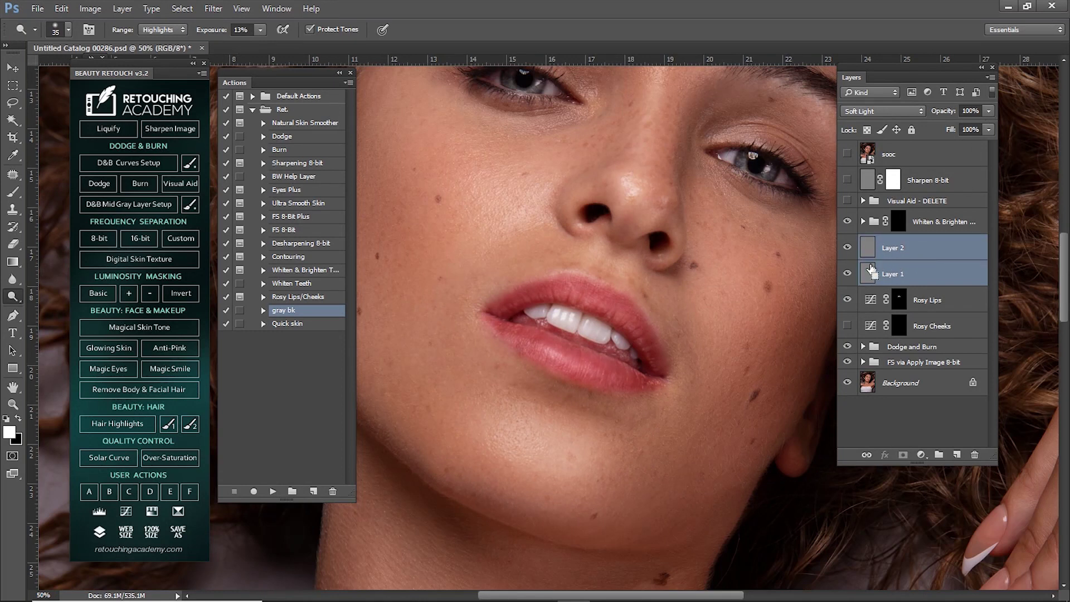
key(ctrl+g)
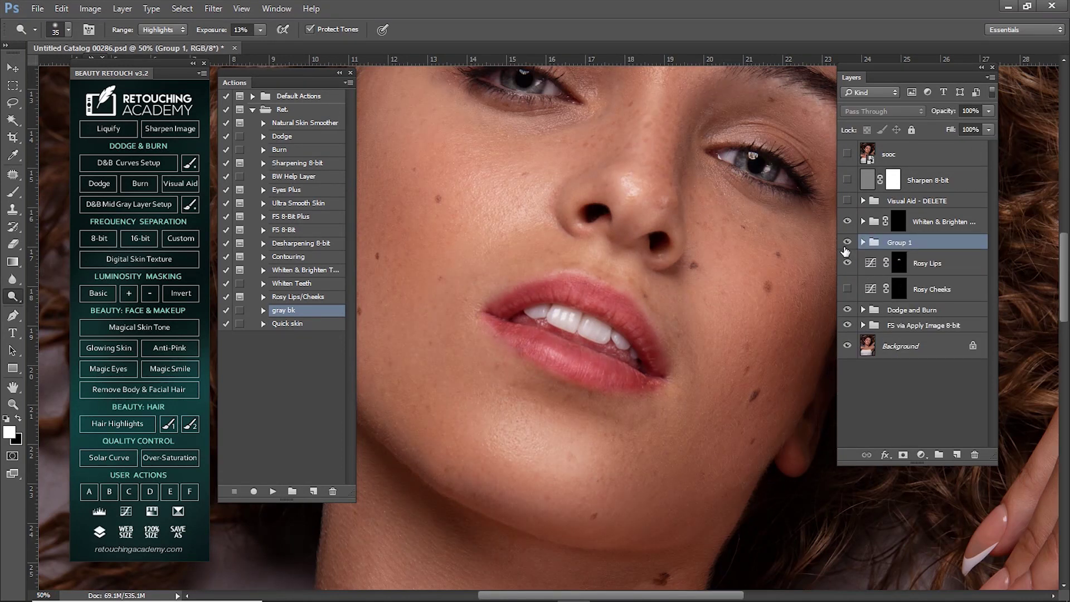
Lower the opacity of Layer 1, Layer 2 and Rosy Lips.
click(863, 242)
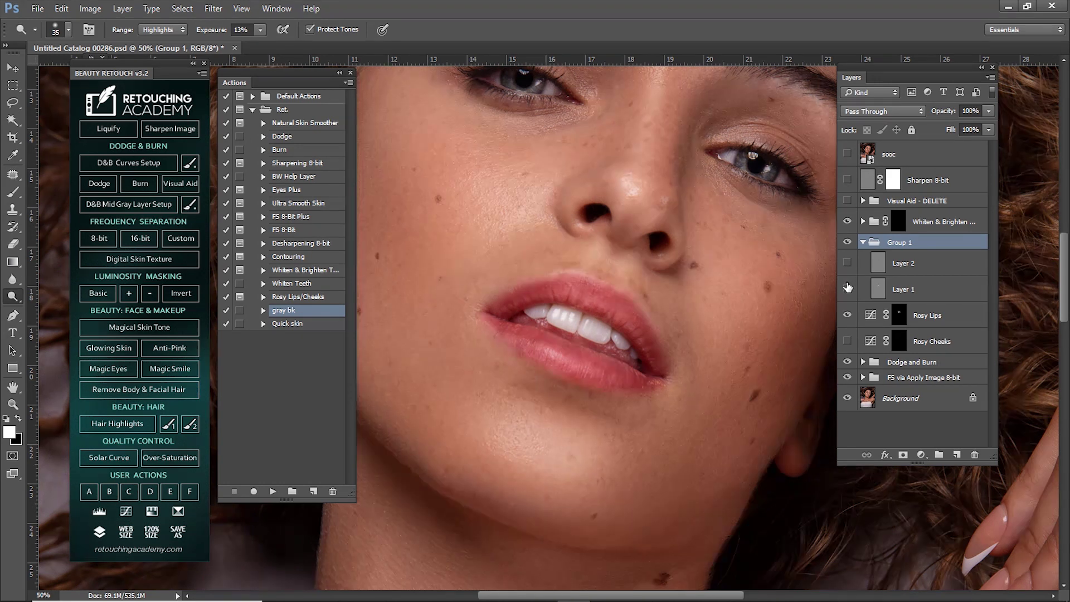
click(848, 287)
click(908, 286)
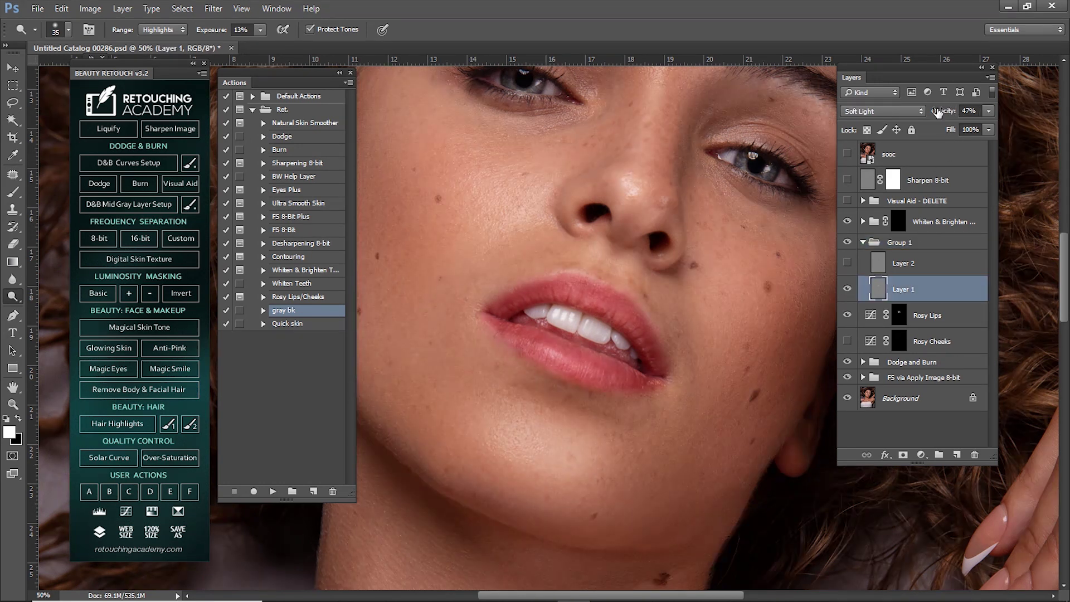
drag(937, 114, 928, 119)
click(861, 269)
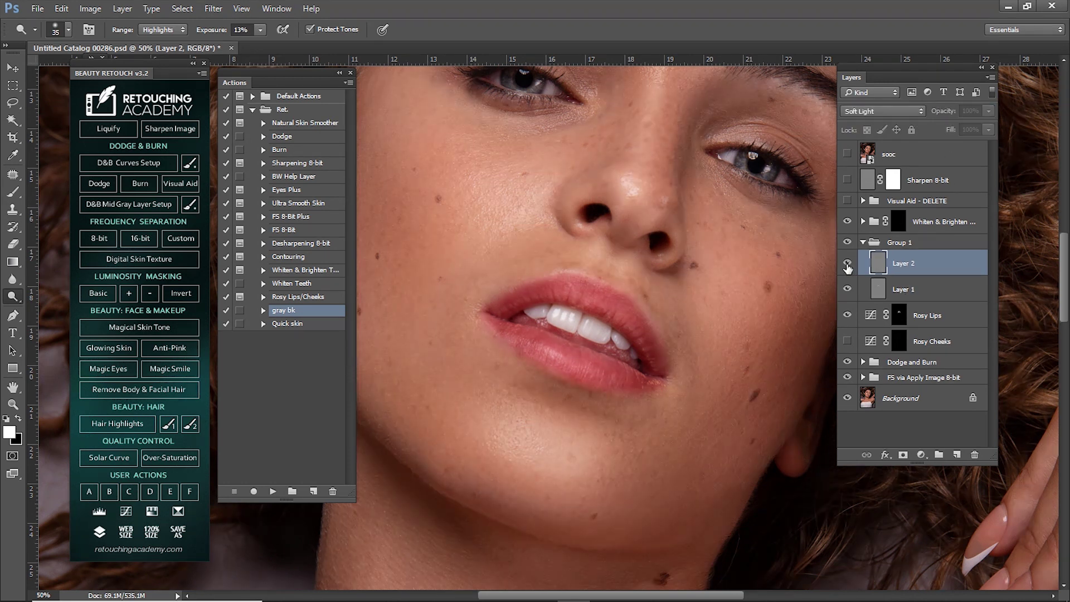
drag(937, 114, 926, 152)
click(908, 301)
click(847, 316)
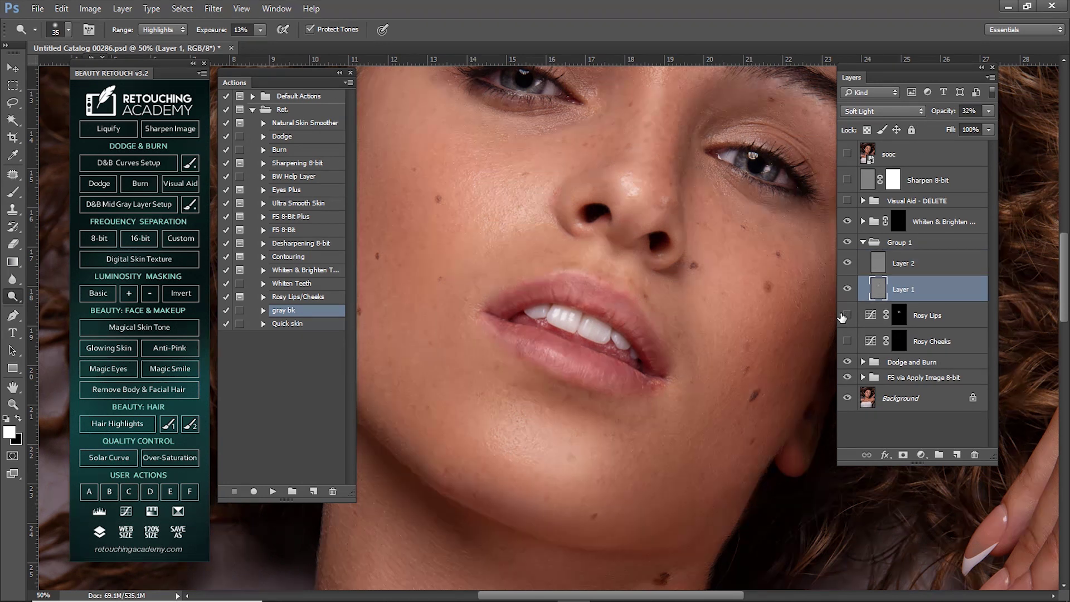
click(847, 315)
click(929, 315)
drag(945, 113, 935, 115)
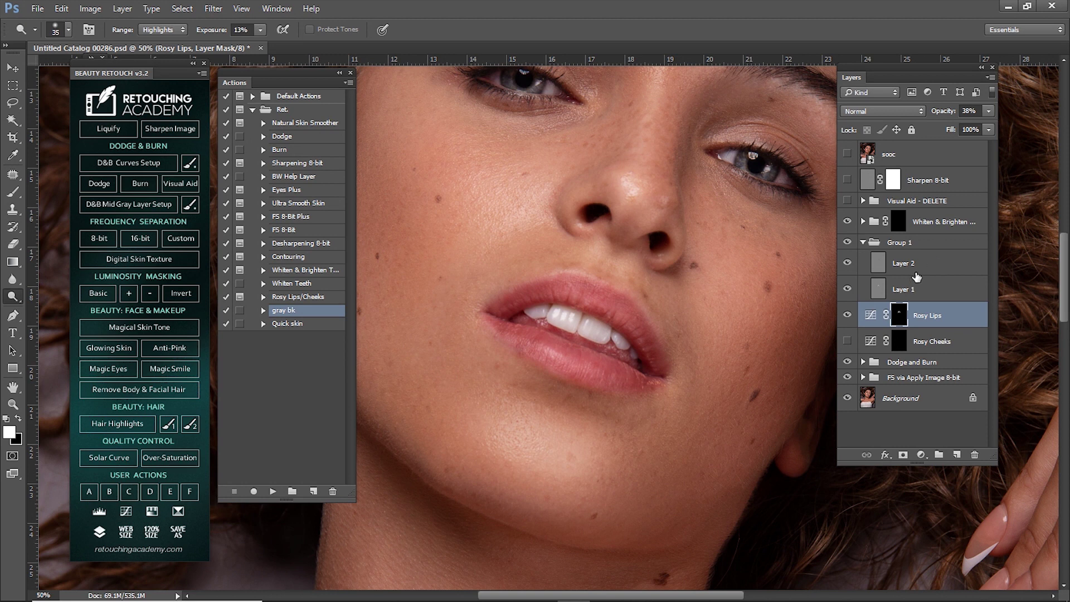
Group Group 1 with Rosy Lips and name the new group 'Lips'.
click(869, 243)
shift+click(911, 249)
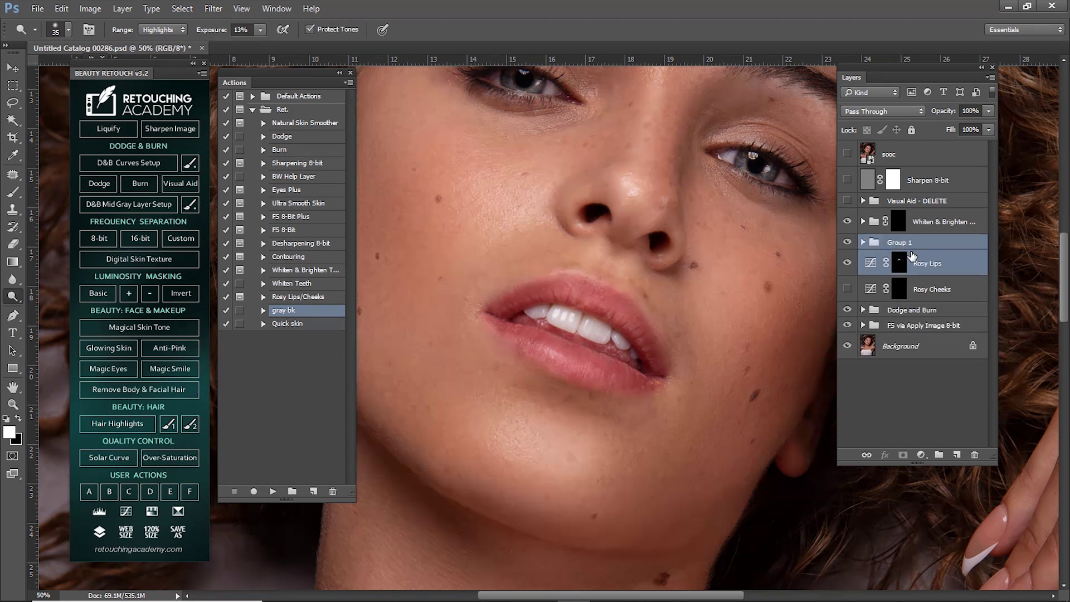
key(ctrl+g)
double_click(903, 243)
text(Lips)
key(Return)
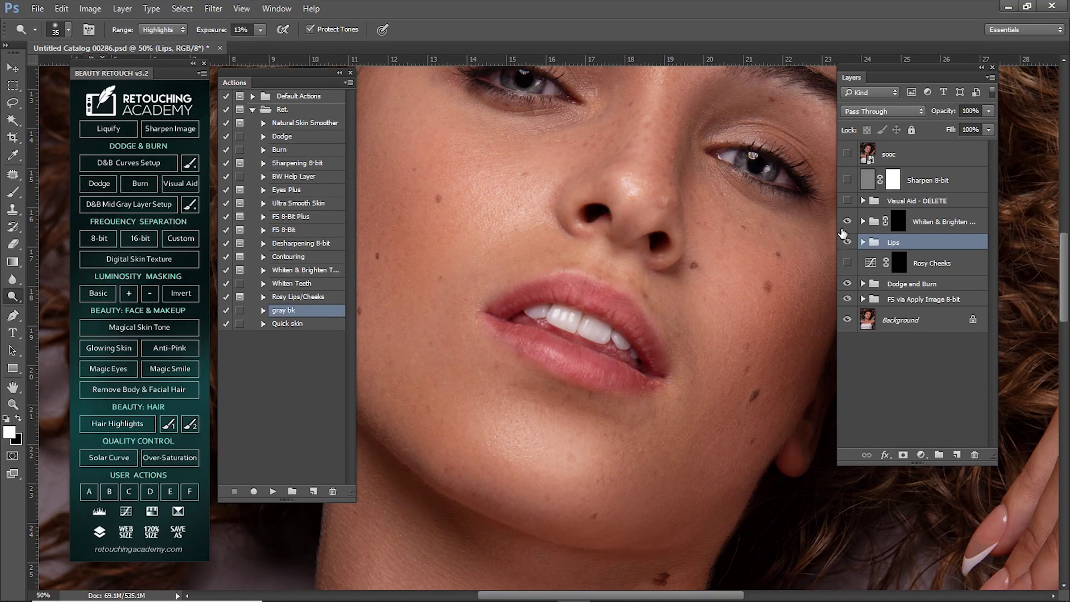
drag(847, 221, 847, 243)
Toggle the lip adjustments, sharpening layer and original layer to compare before and after.
key(ctrl+0)
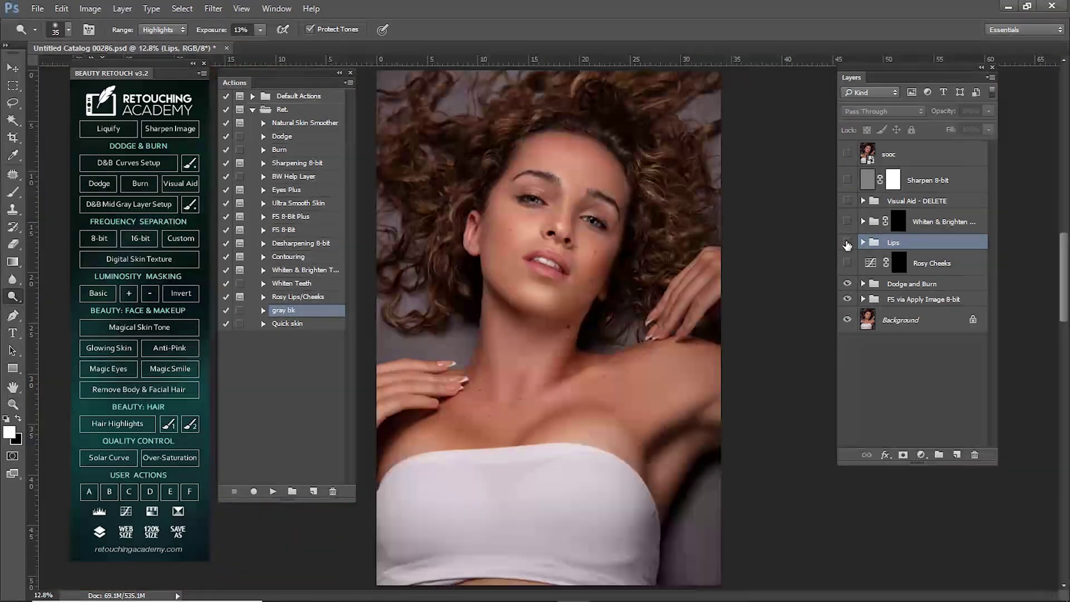
click(847, 242)
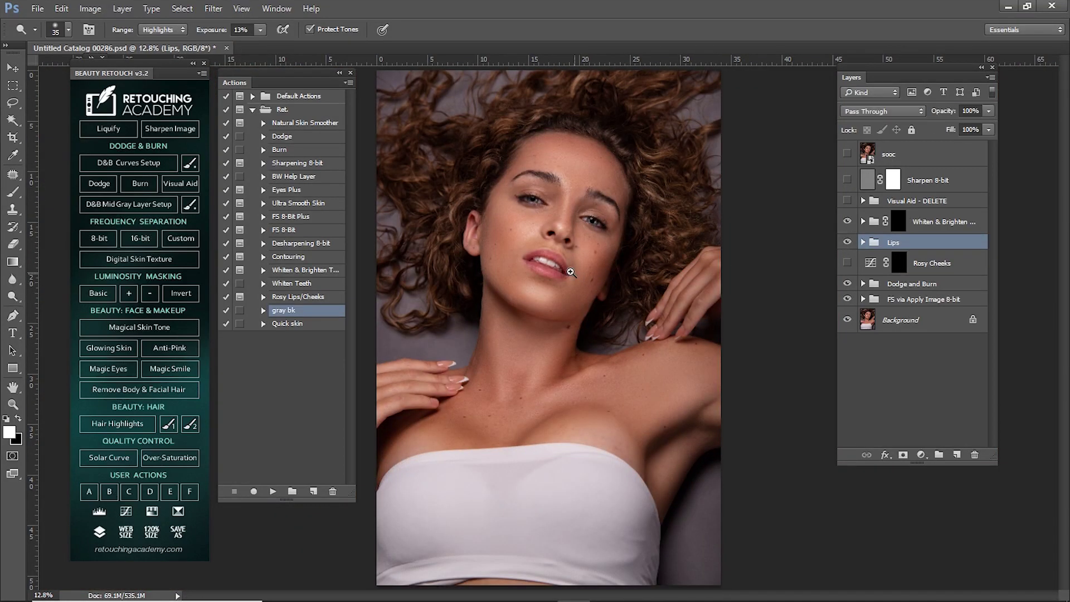
scroll(549, 268, up, 5)
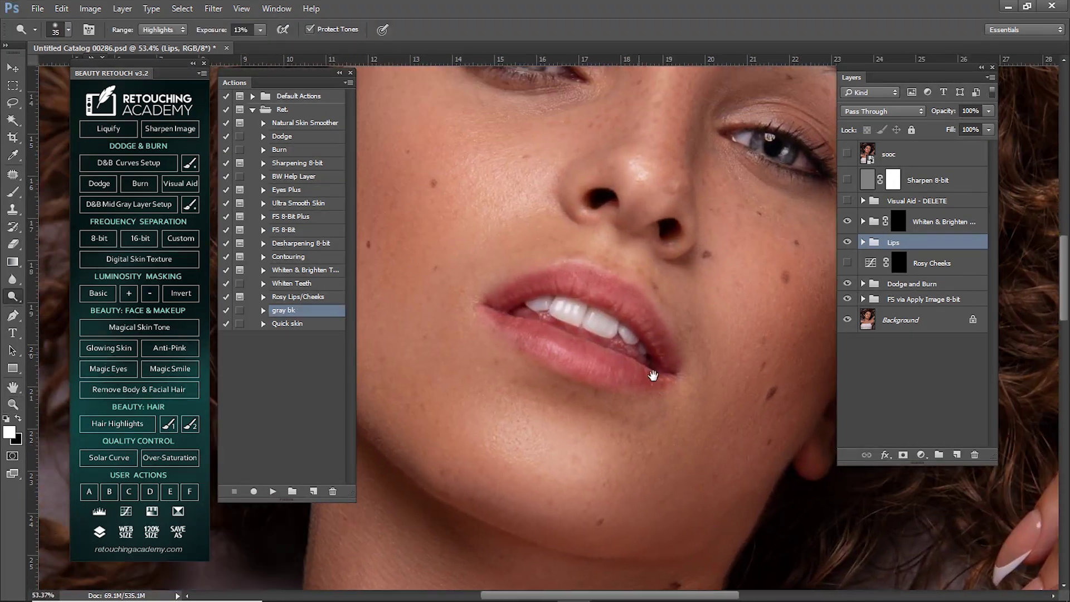
drag(654, 376, 660, 389)
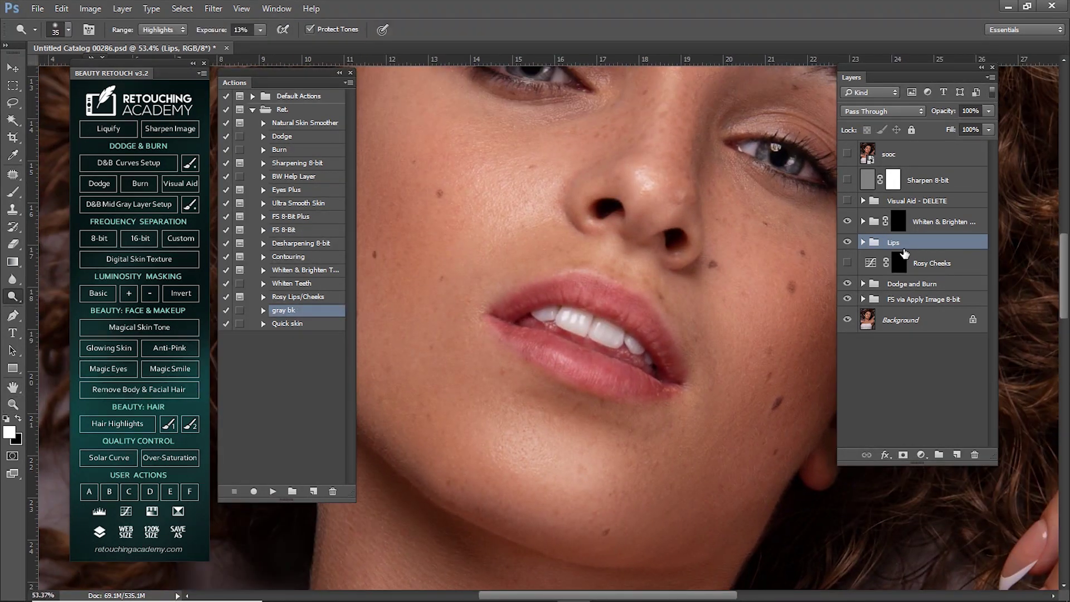
click(847, 242)
click(847, 242)
click(847, 180)
click(848, 154)
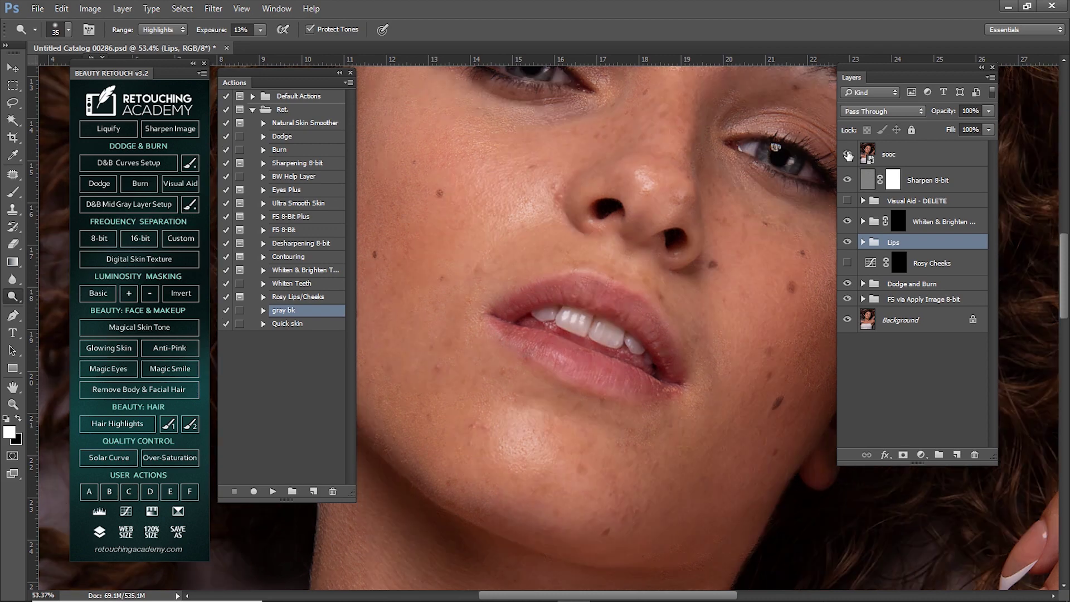
click(847, 155)
click(848, 154)
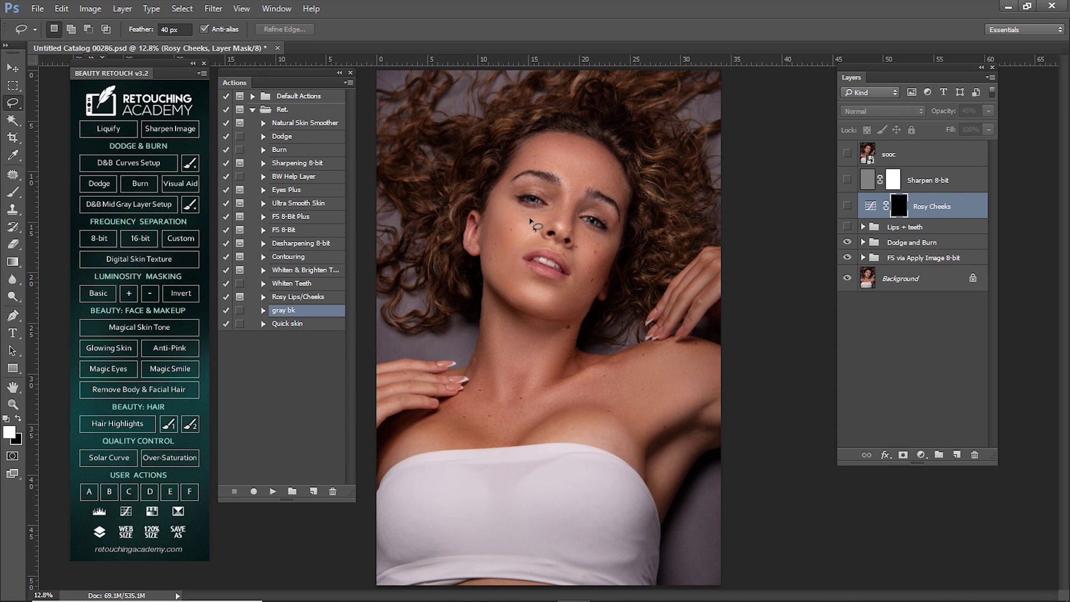
Add a Magical Skin Tone Skin Color group above Background and move it below Rosy Cheeks.
click(893, 281)
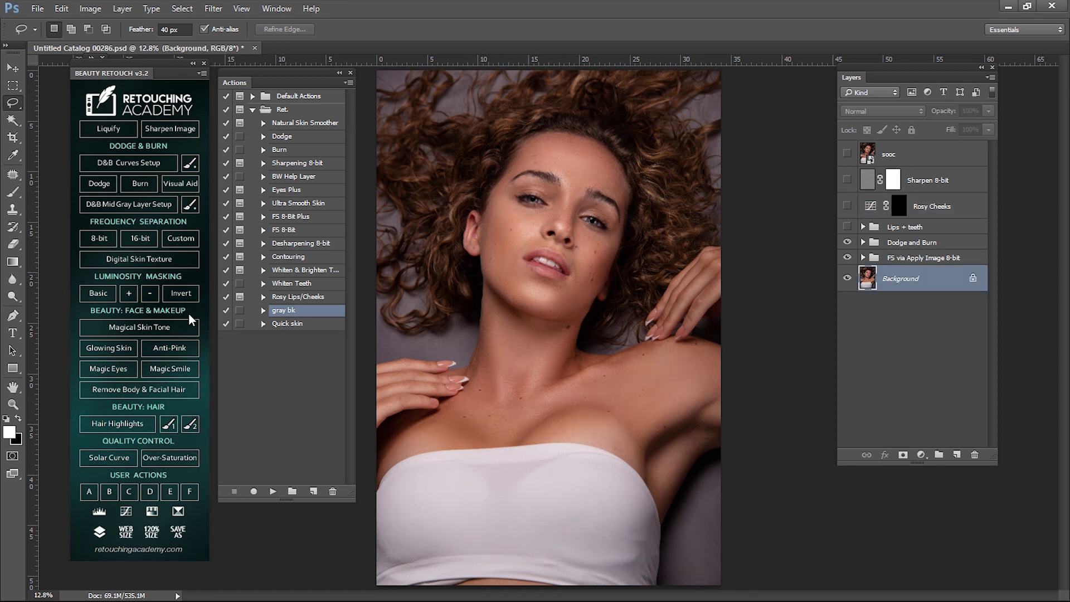
click(193, 290)
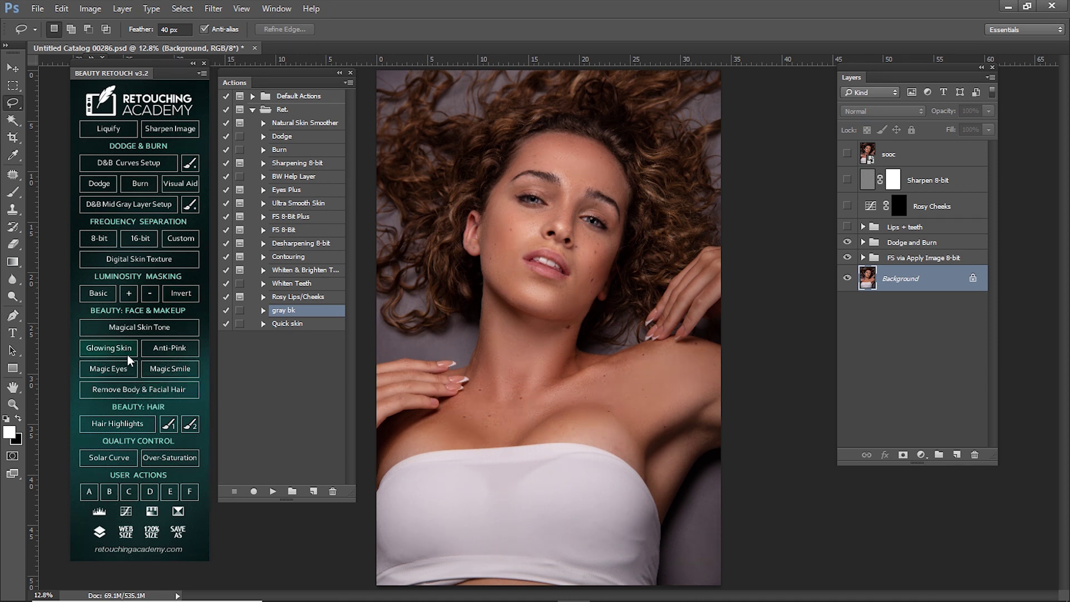
click(129, 327)
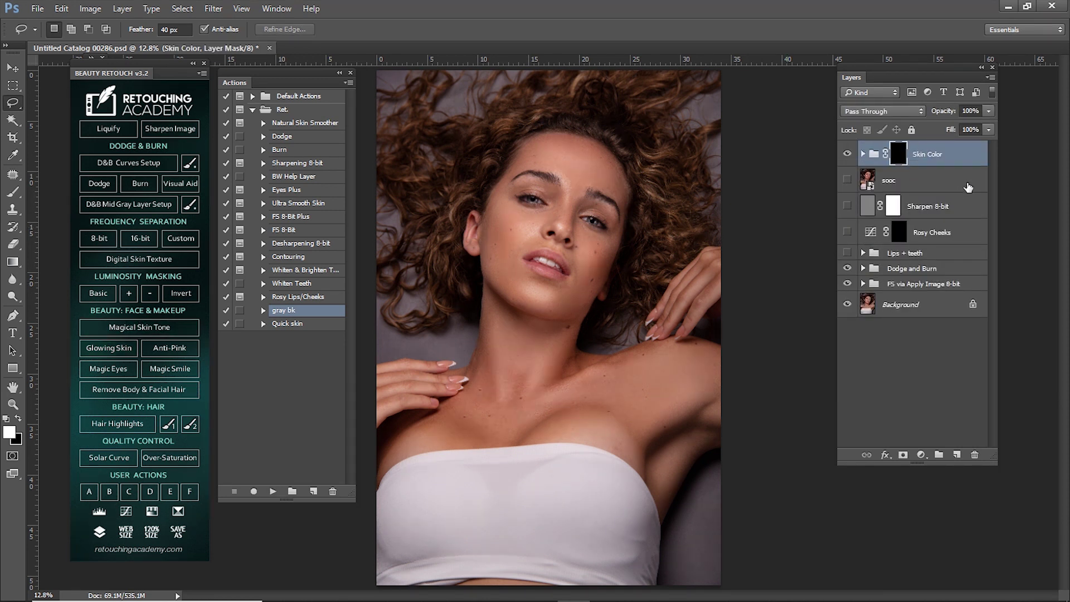
drag(939, 155, 940, 244)
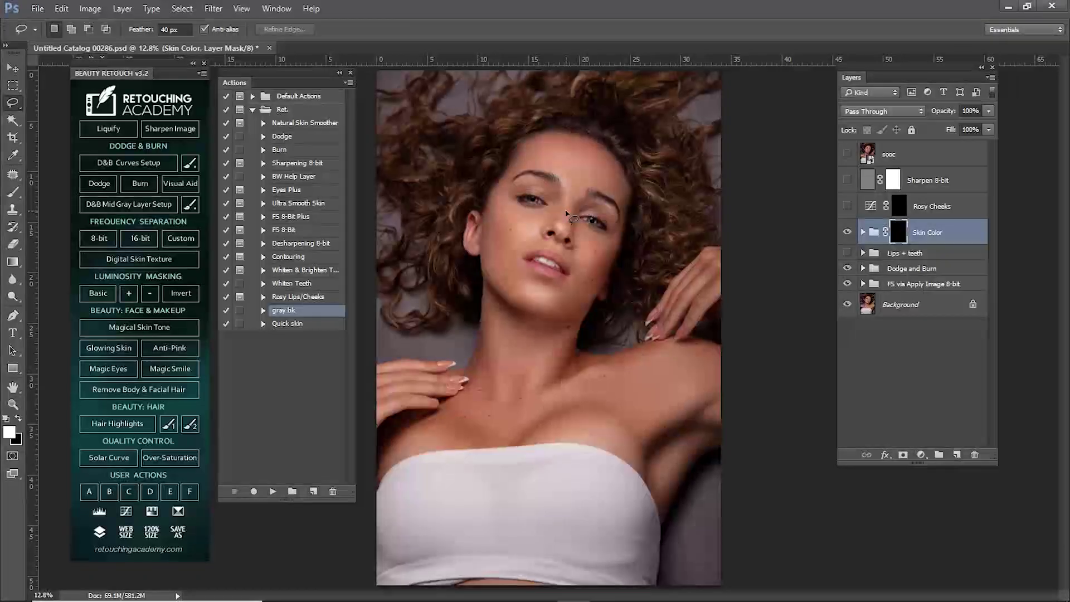
Paint white on the Skin Color mask across the forehead and left cheek.
key(z)
drag(549, 250, 592, 274)
key(b)
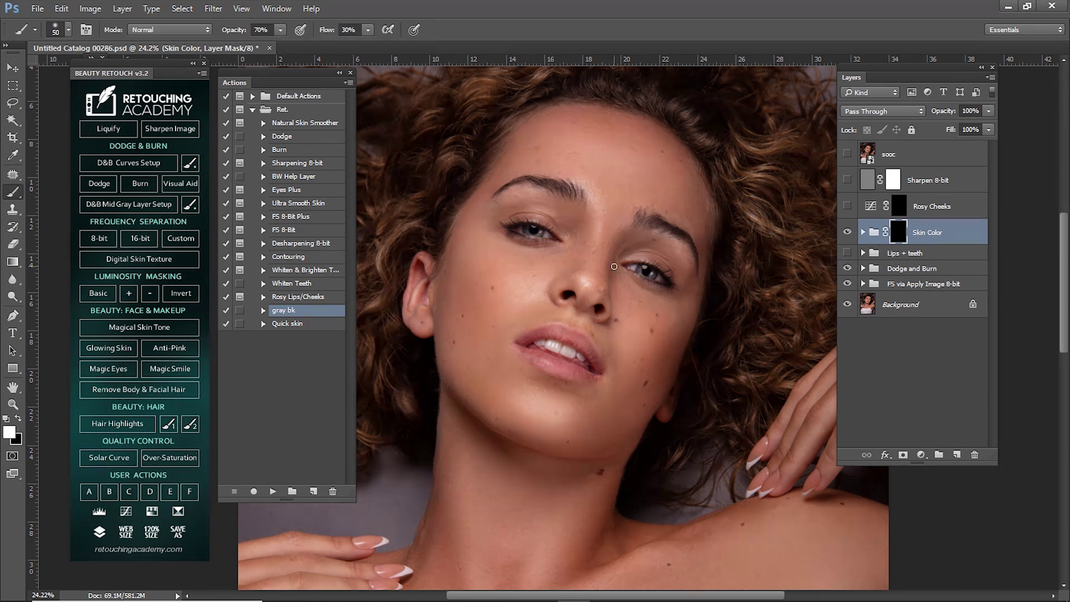
key(bracketright)
key(bracketright)
key(bracketright)
key(bracketright)
key(bracketright)
key(bracketleft)
key(bracketright)
key(bracketleft)
key(bracketleft)
key(bracketright)
key(bracketright)
key(bracketleft)
key(bracketleft)
key(bracketleft)
key(bracketleft)
key(bracketleft)
key(bracketleft)
key(bracketright)
key(bracketright)
key(bracketright)
mouse_move(695, 197)
mouse_down()
mouse_move(668, 144)
mouse_move(579, 114)
mouse_move(529, 134)
mouse_up()
key(bracketleft)
key(bracketright)
drag(514, 275, 524, 284)
key(bracketleft)
key(bracketleft)
key(bracketright)
key(bracketright)
Extend the Skin Color mask over the neck, chest, underarm and hand.
key(ctrl+minus)
key(ctrl+minus)
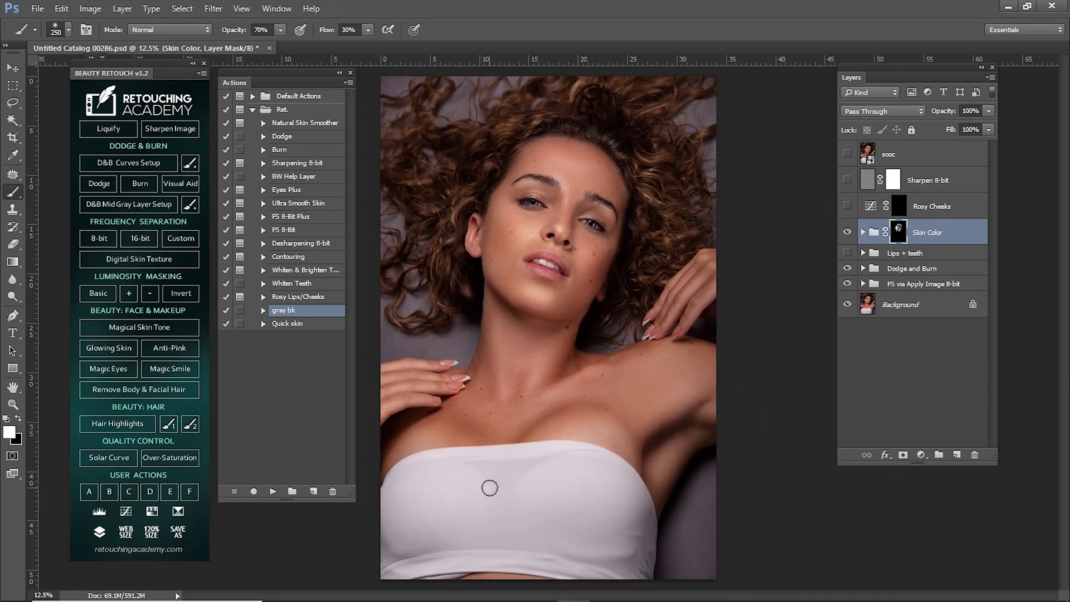
key(bracketright)
key(bracketright)
key(bracketleft)
key(bracketright)
key(bracketright)
key(bracketleft)
drag(498, 359, 500, 308)
key(bracketright)
drag(604, 429, 659, 468)
key(bracketleft)
key(bracketleft)
key(bracketleft)
drag(706, 287, 694, 293)
key(bracketleft)
key(bracketright)
key(bracketright)
key(z)
mouse_move(559, 250)
mouse_down()
mouse_move(597, 310)
mouse_move(659, 348)
mouse_up()
Load the Skin Color mask as a selection to check its coverage on the face.
key(bracketleft)
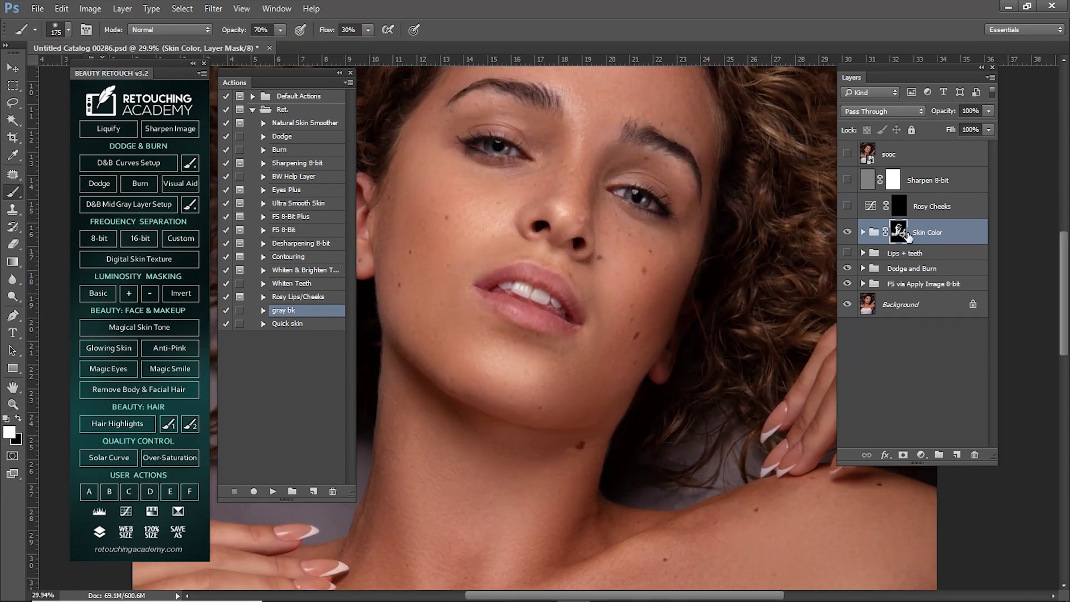
ctrl+click(899, 232)
key(ctrl+d)
drag(585, 108, 590, 227)
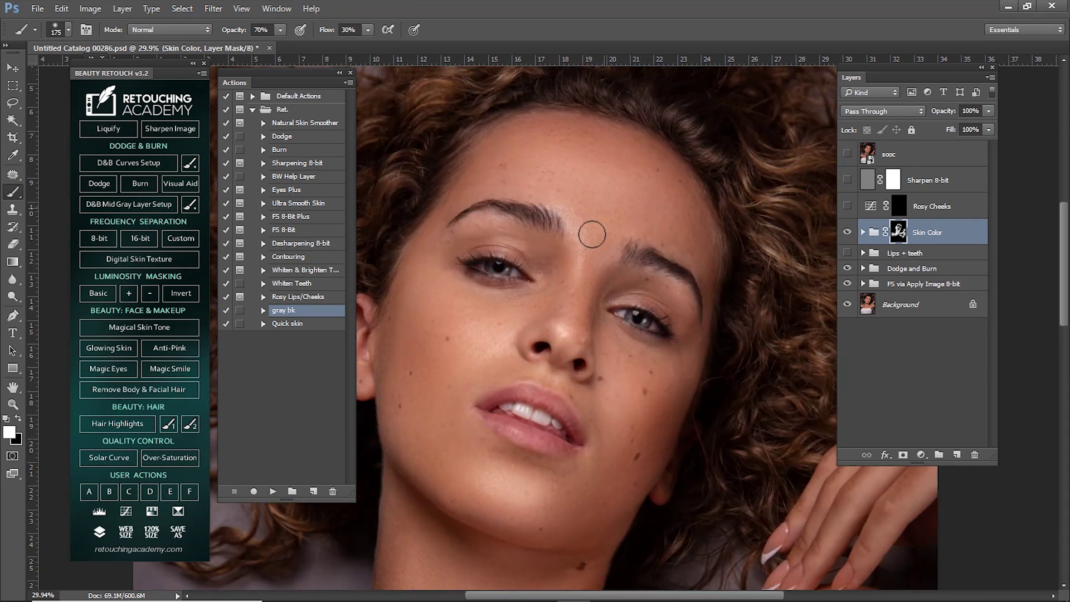
key(bracketleft)
key(bracketleft)
key(bracketright)
key(bracketright)
ctrl+click(899, 233)
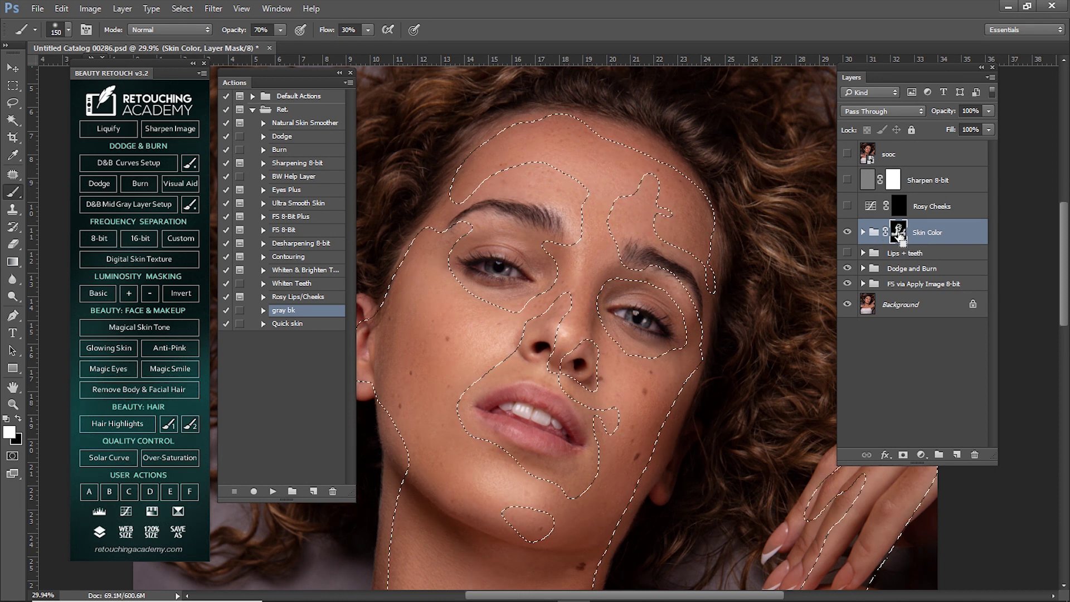
key(ctrl+h)
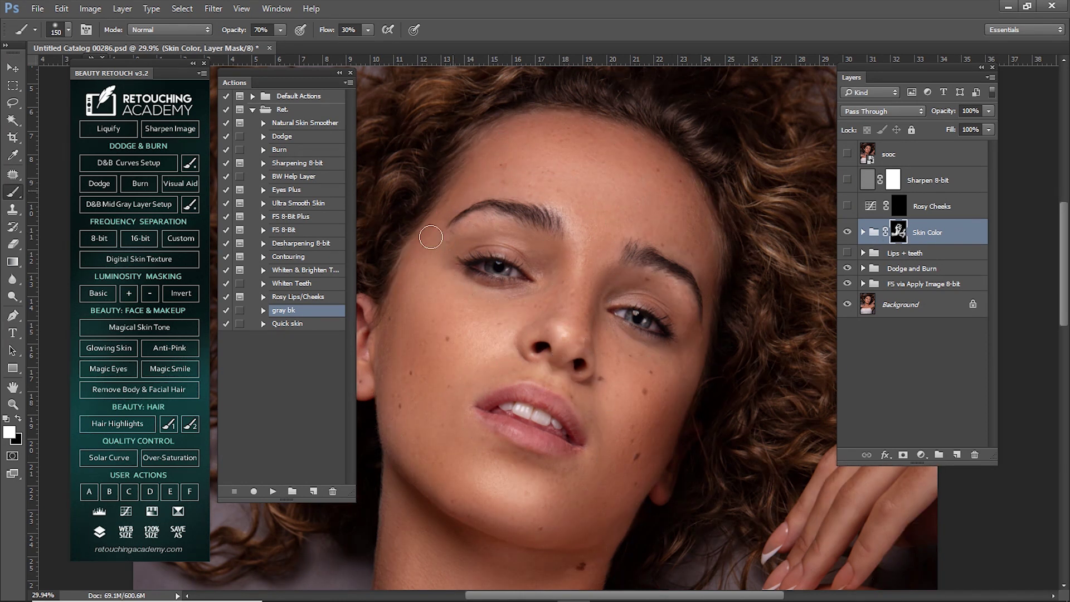
Extend the correction under the left eyebrow and past the nose, then compare before and after.
mouse_move(444, 207)
mouse_down()
mouse_move(519, 232)
mouse_move(588, 288)
mouse_up()
mouse_move(589, 288)
mouse_down()
mouse_move(619, 359)
mouse_move(645, 379)
mouse_up()
ctrl+click(894, 236)
key(ctrl+d)
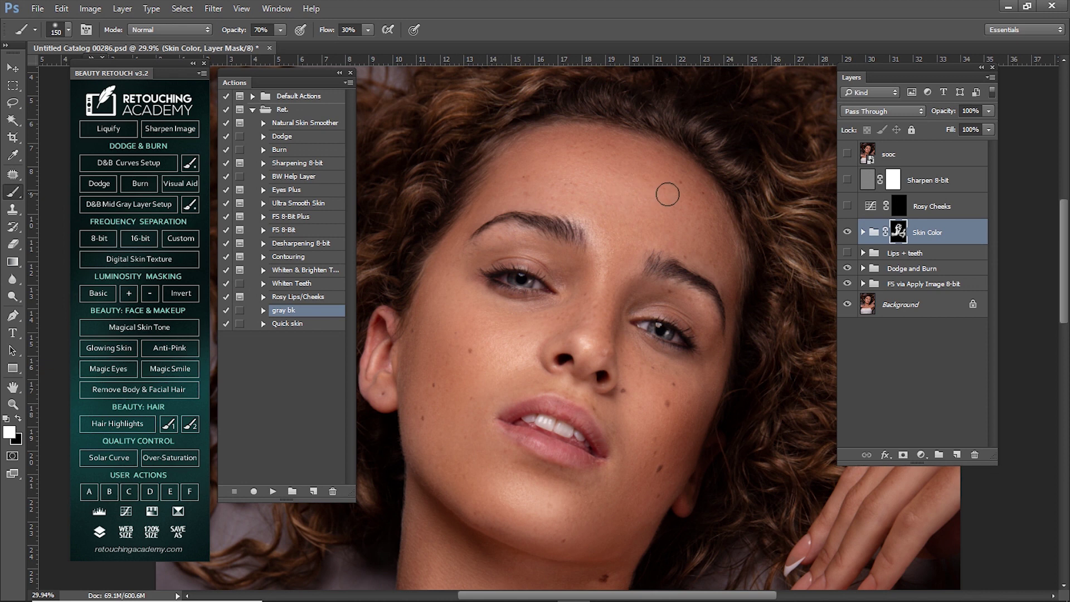
ctrl+click(900, 237)
key(ctrl+d)
key(ctrl+0)
click(846, 234)
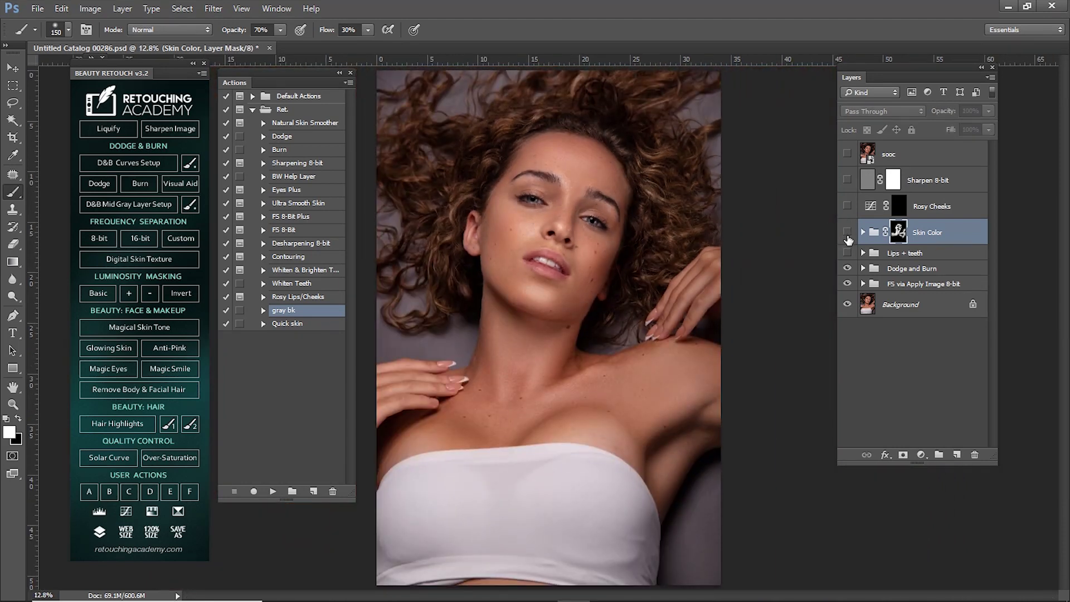
Turn on Rosy Cheeks and paint blush on both cheeks with a stronger brush.
click(848, 234)
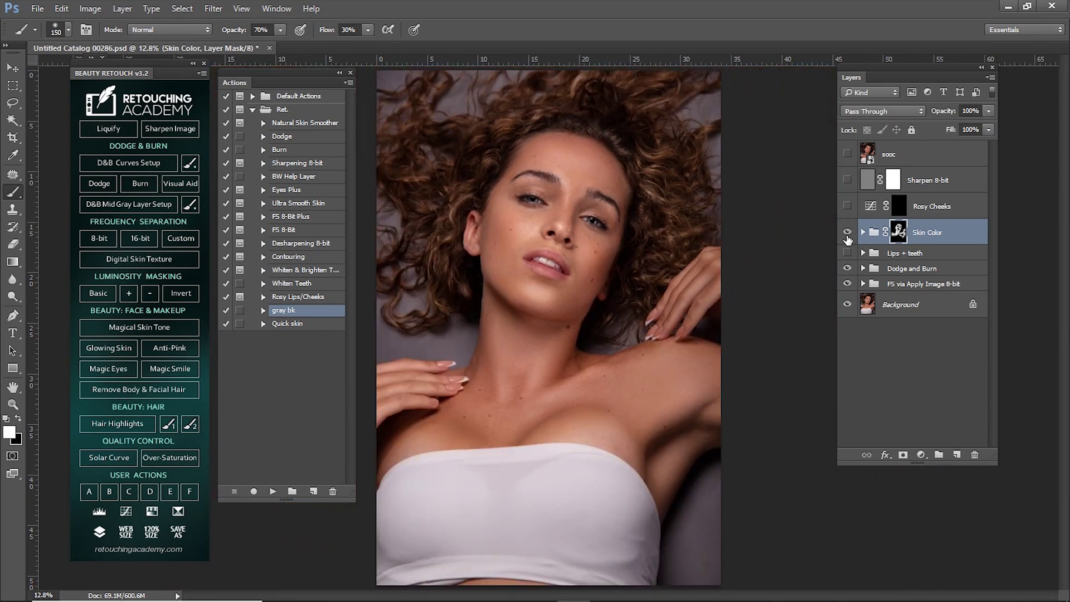
key(z)
scroll(529, 261, up, 2)
key(b)
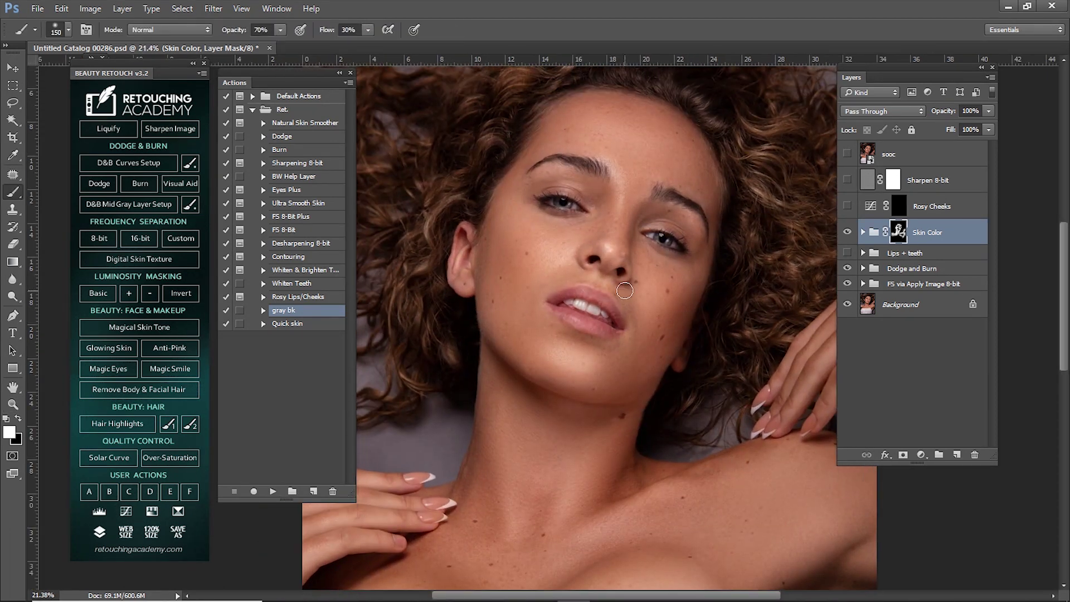
key(6)
key(5)
click(909, 216)
click(848, 207)
key(bracketright)
key(bracketright)
key(bracketright)
drag(489, 241, 490, 226)
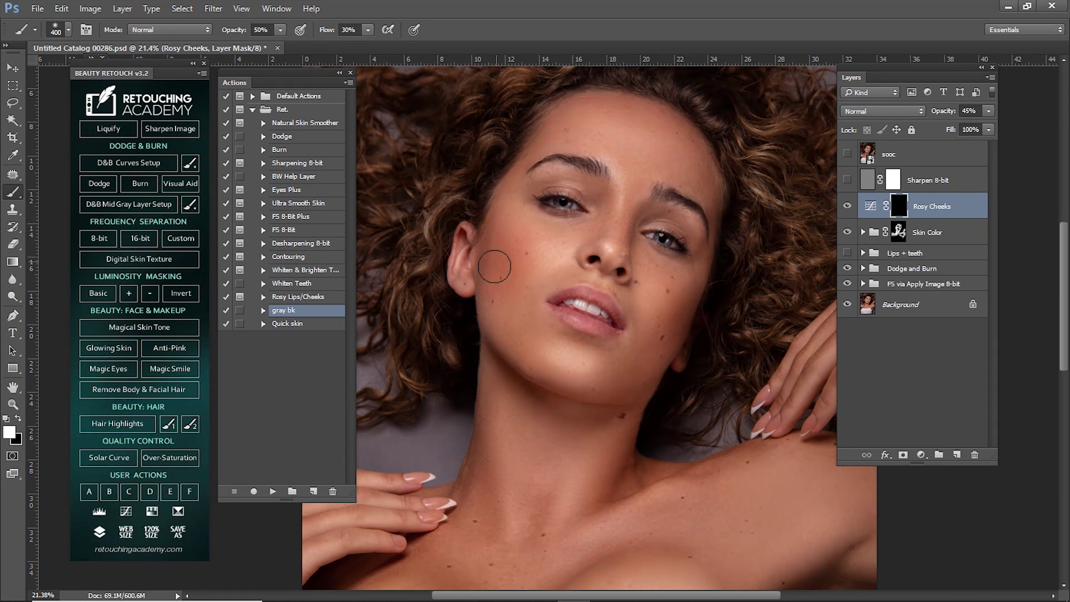
drag(679, 292, 671, 289)
mouse_move(502, 233)
mouse_down()
mouse_move(504, 261)
mouse_move(523, 252)
mouse_up()
key(x)
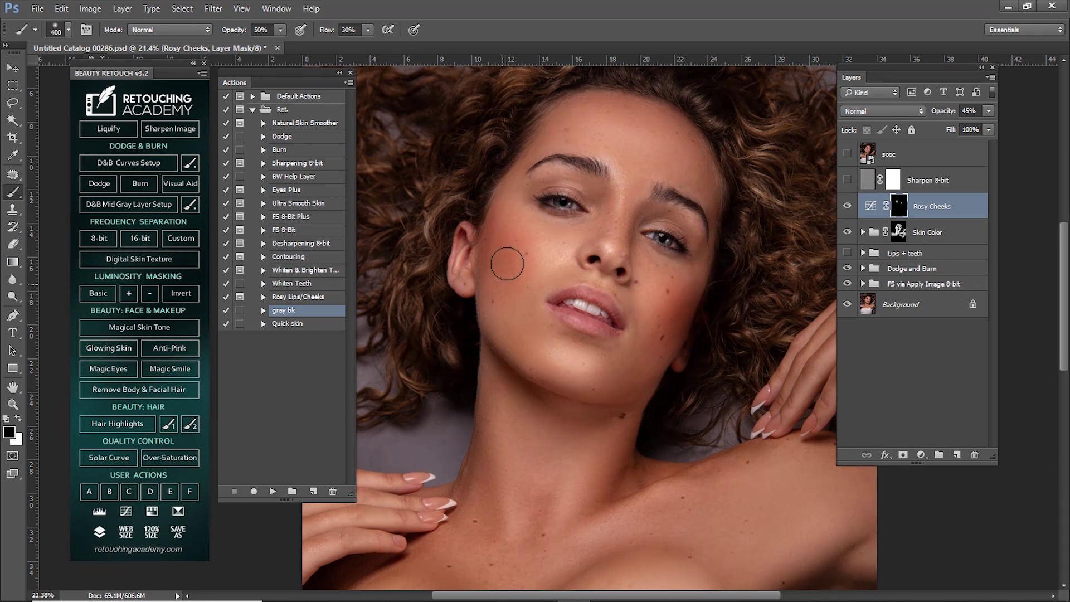
Reduce Rosy Cheeks to 21% opacity and lower the Skin Color group's opacity.
click(848, 211)
drag(948, 110, 926, 121)
drag(942, 106, 929, 116)
click(926, 232)
drag(948, 114, 931, 122)
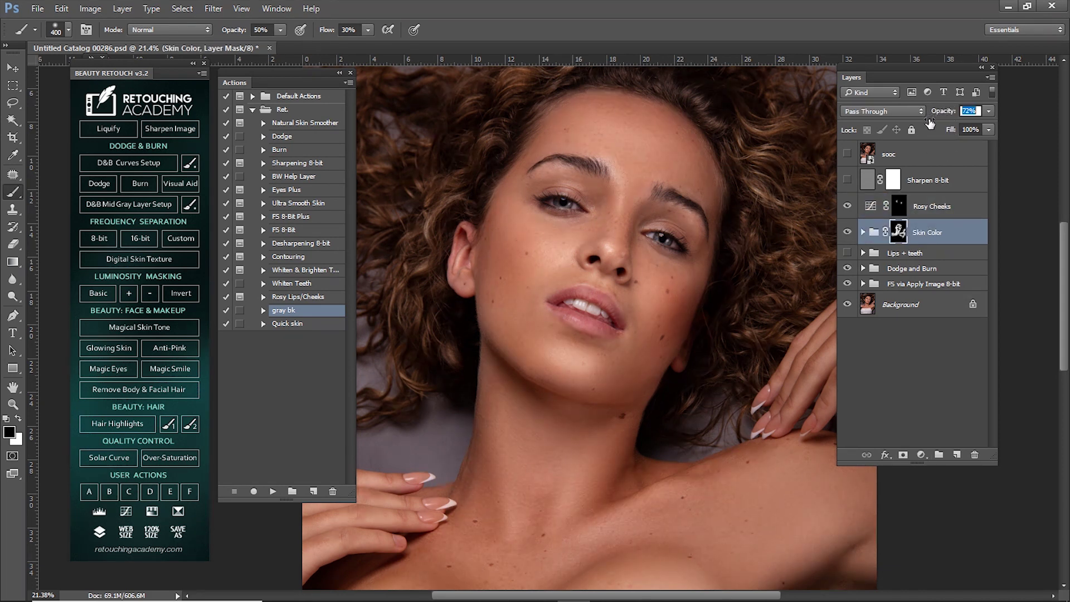
Group the Rosy Cheeks and Skin Color layers into a group named 'Skin color'.
key(ctrl+g)
double_click(904, 202)
text(Skin color)
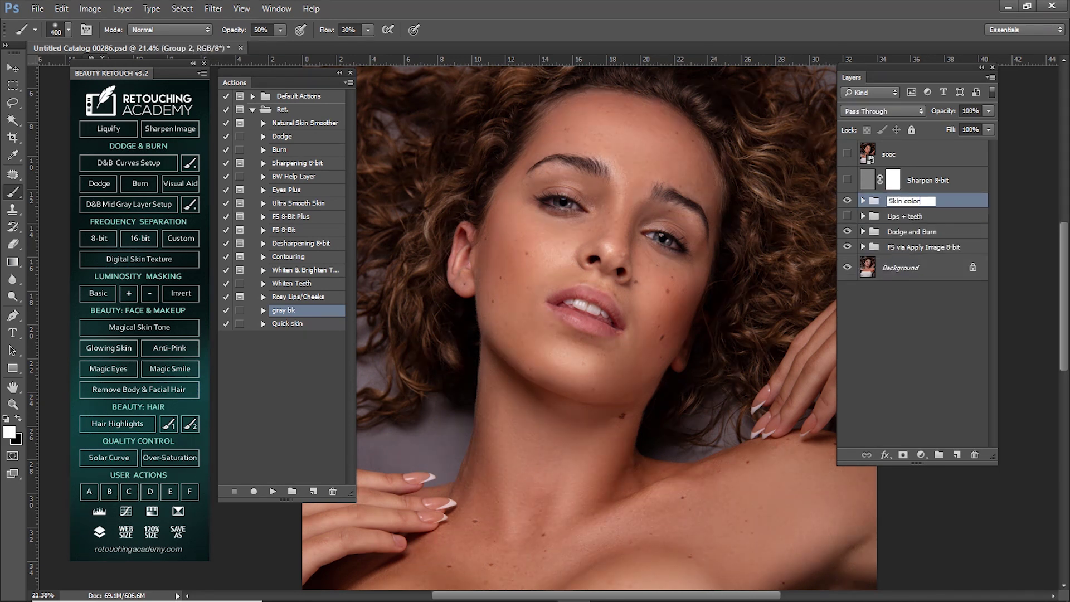
key(Return)
Compare the full portrait with and without the Skin color group and the sooc original.
click(843, 202)
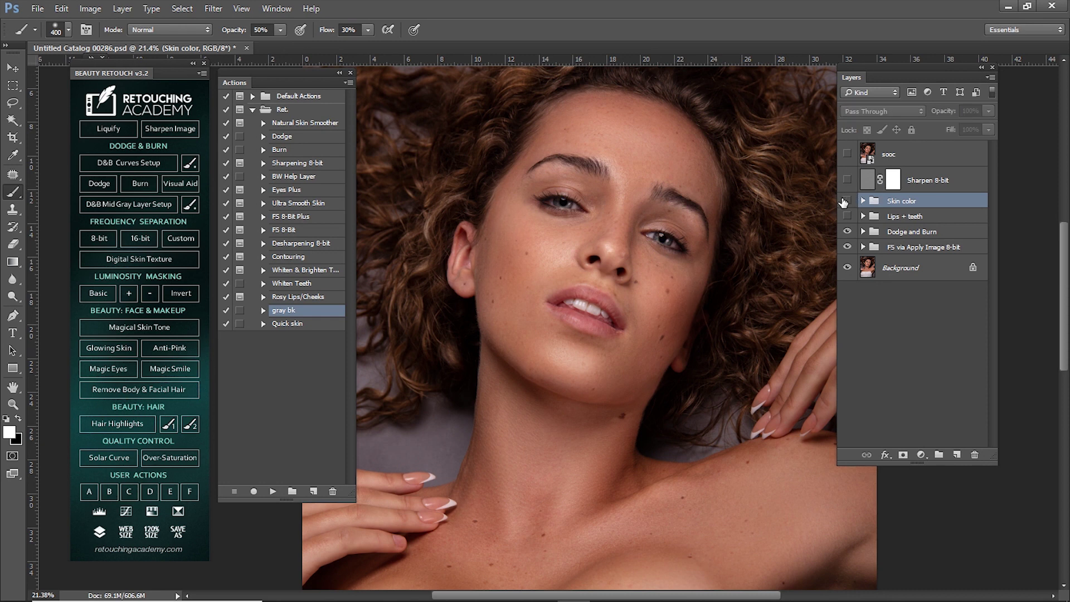
click(843, 202)
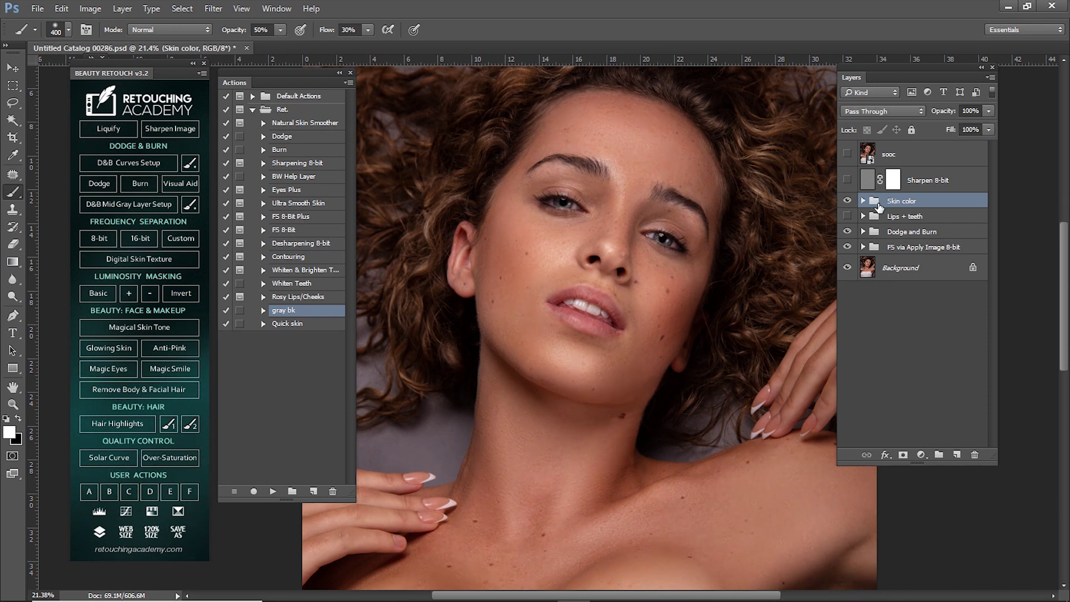
key(ctrl+minus)
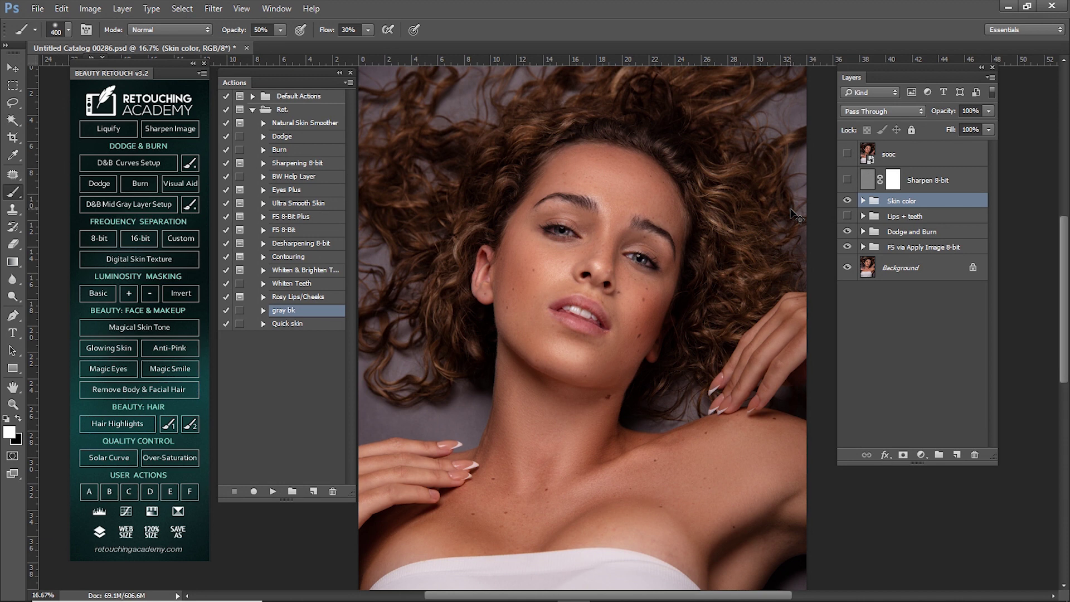
key(ctrl+minus)
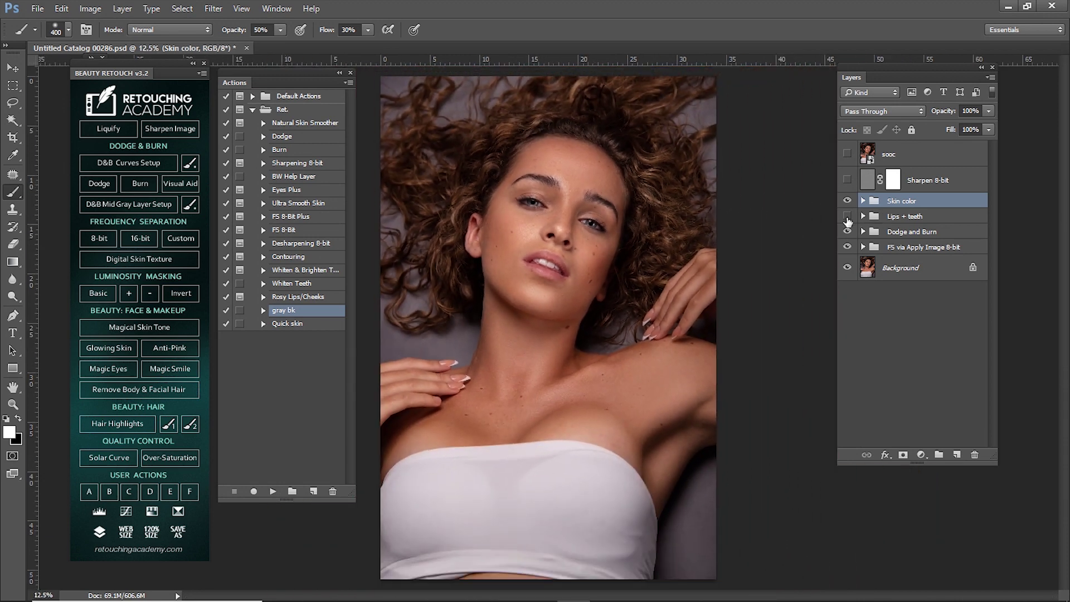
click(849, 151)
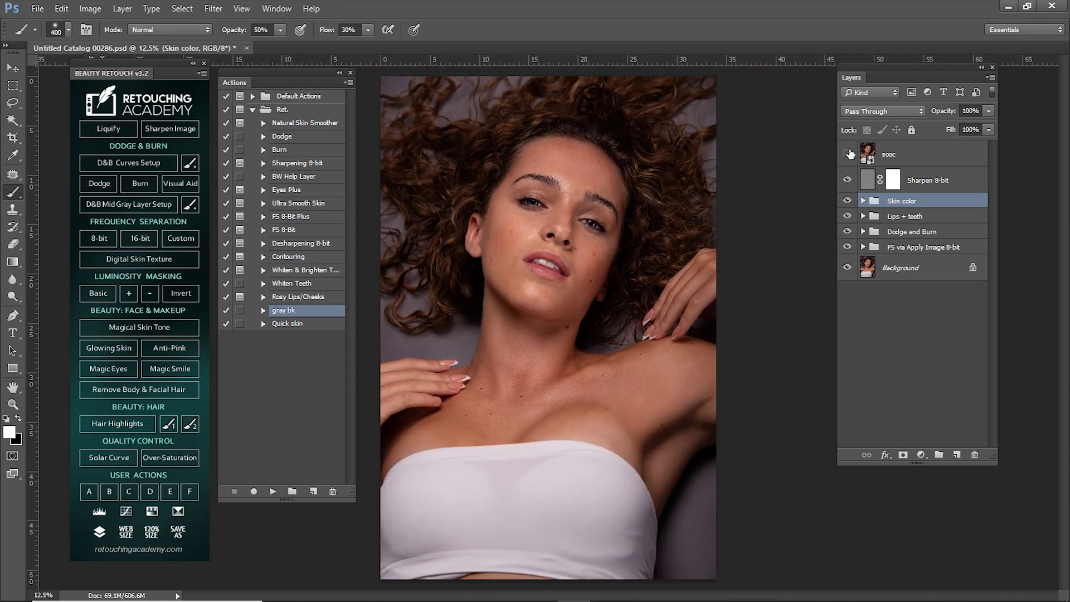
click(849, 153)
click(848, 201)
click(848, 202)
click(848, 202)
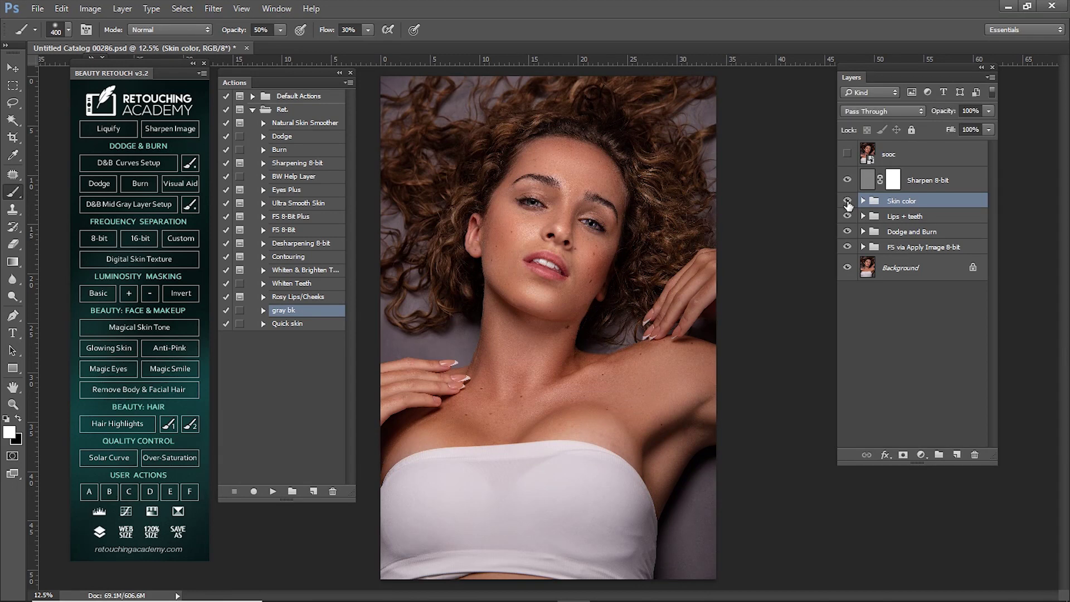